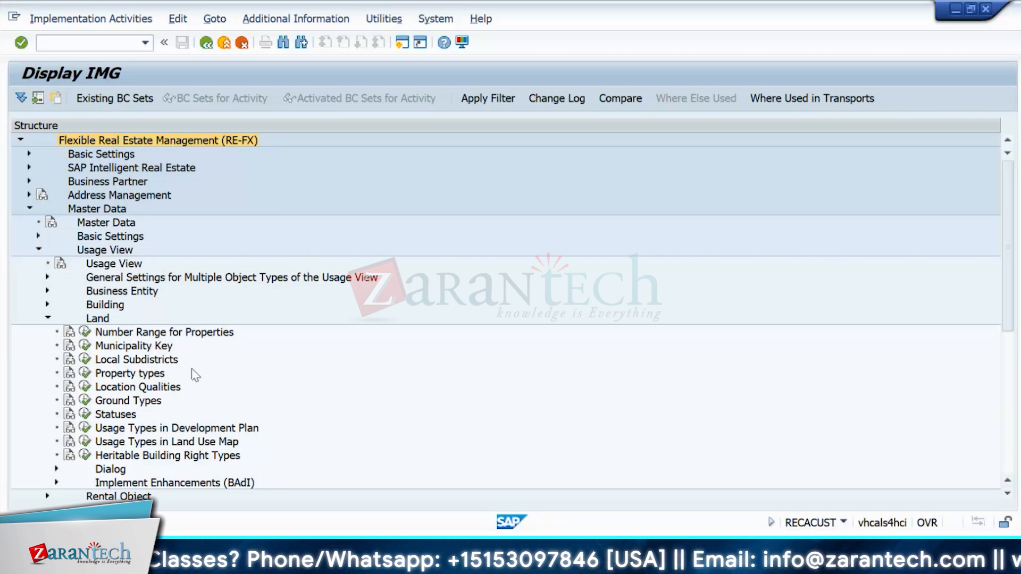
Step: Collapse Land, toggle Rental Object, then expand Master Data's Basic Settings to list measurement activities
click(47, 318)
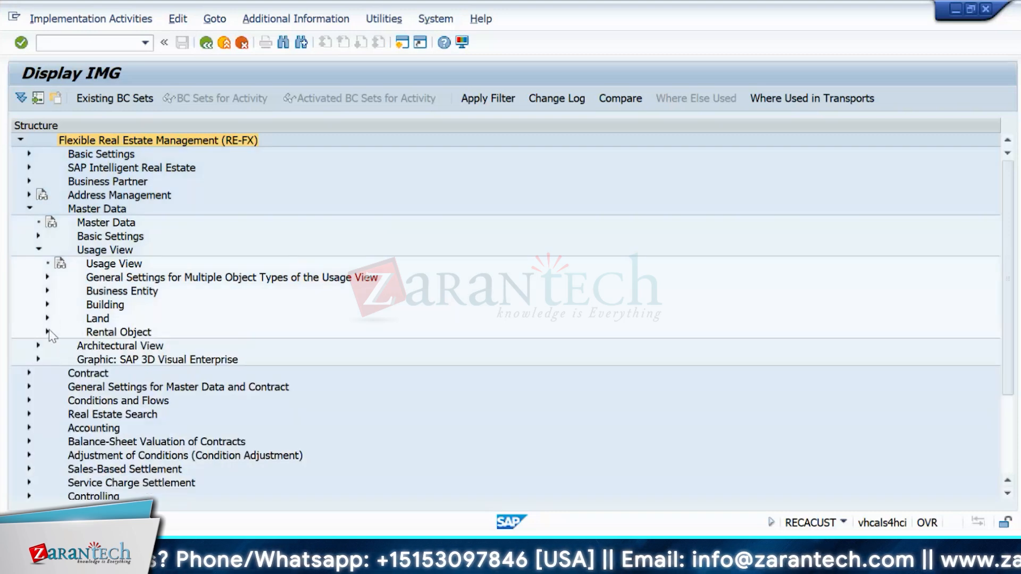
click(47, 332)
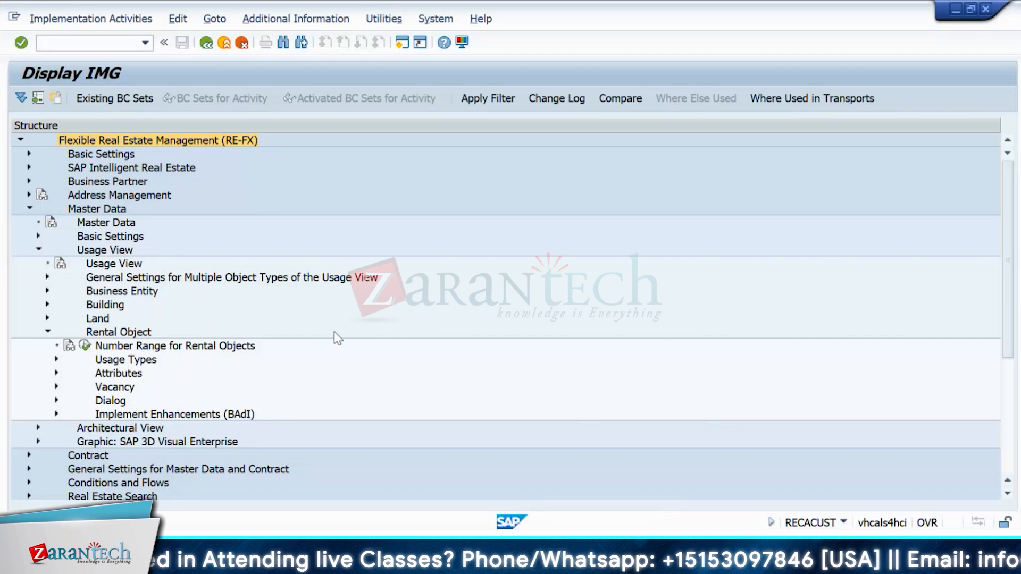
click(48, 331)
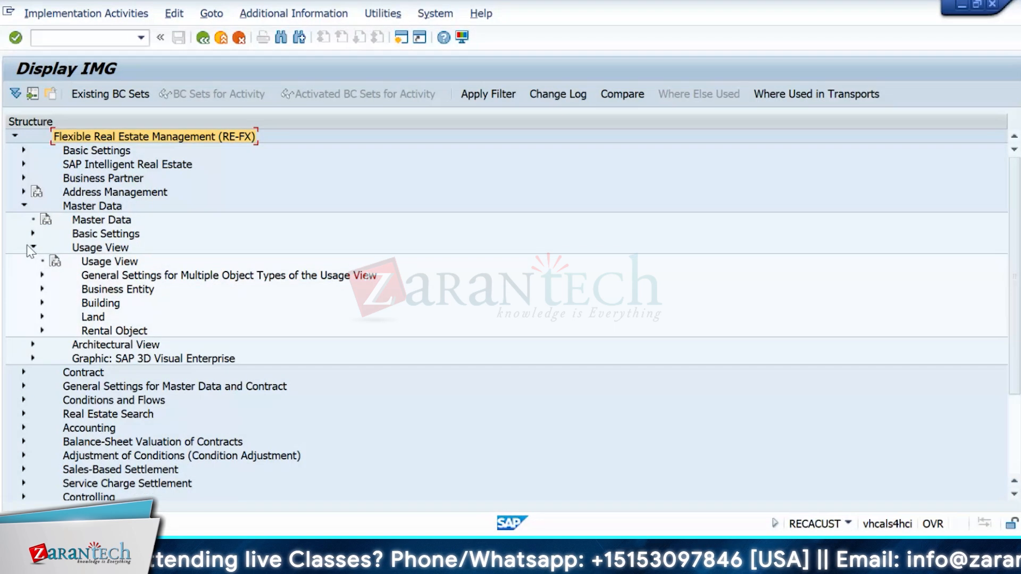
click(43, 331)
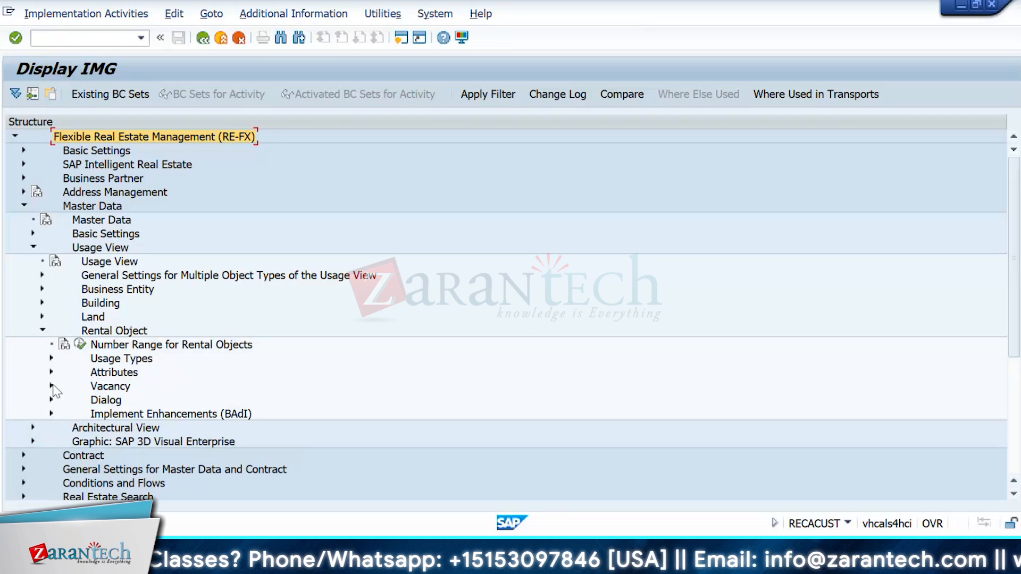
click(43, 330)
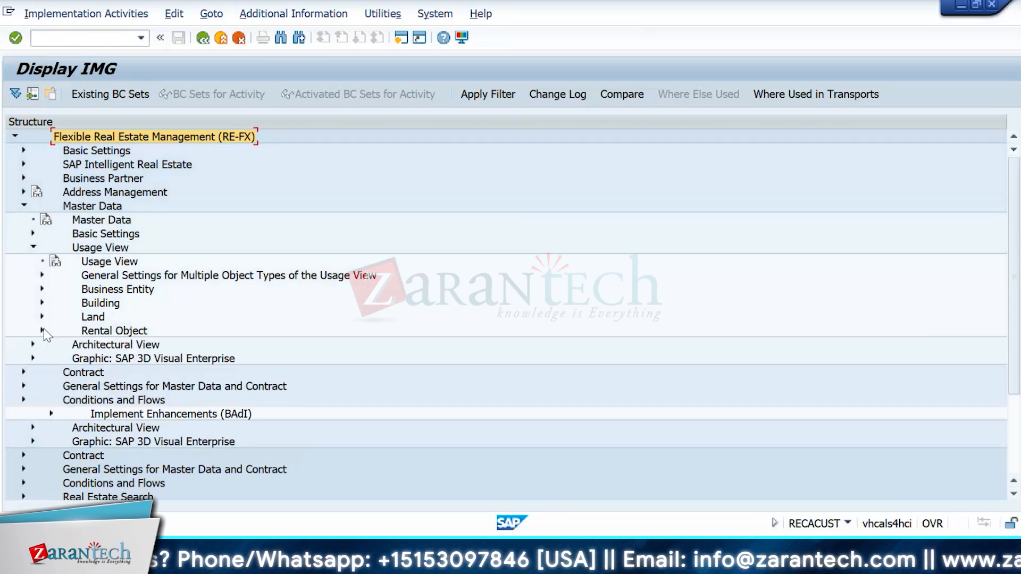
click(33, 234)
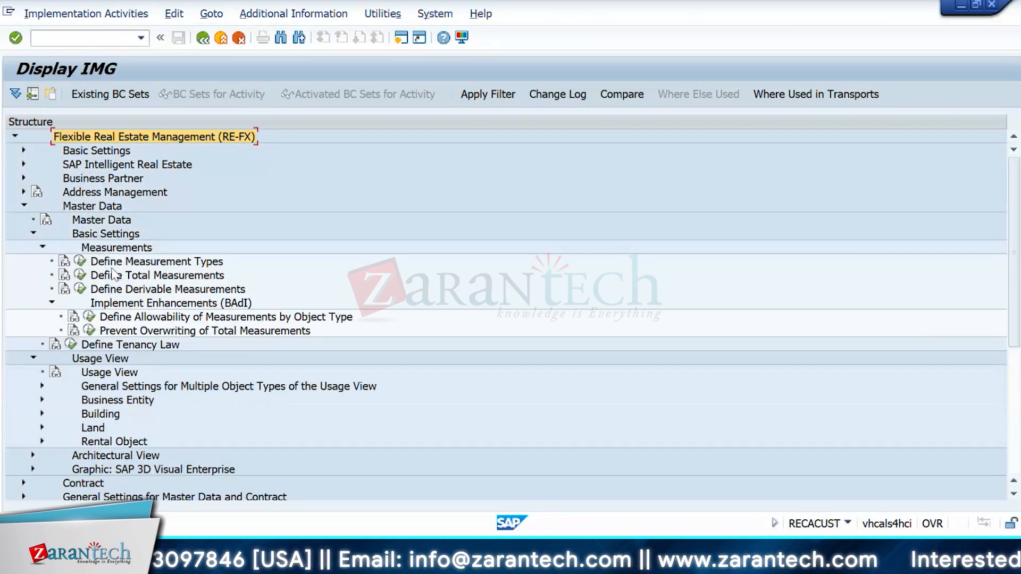
Step: Try Define Allowability of Measurements by Object Type and cancel the BAdI enhancement implementation
click(89, 316)
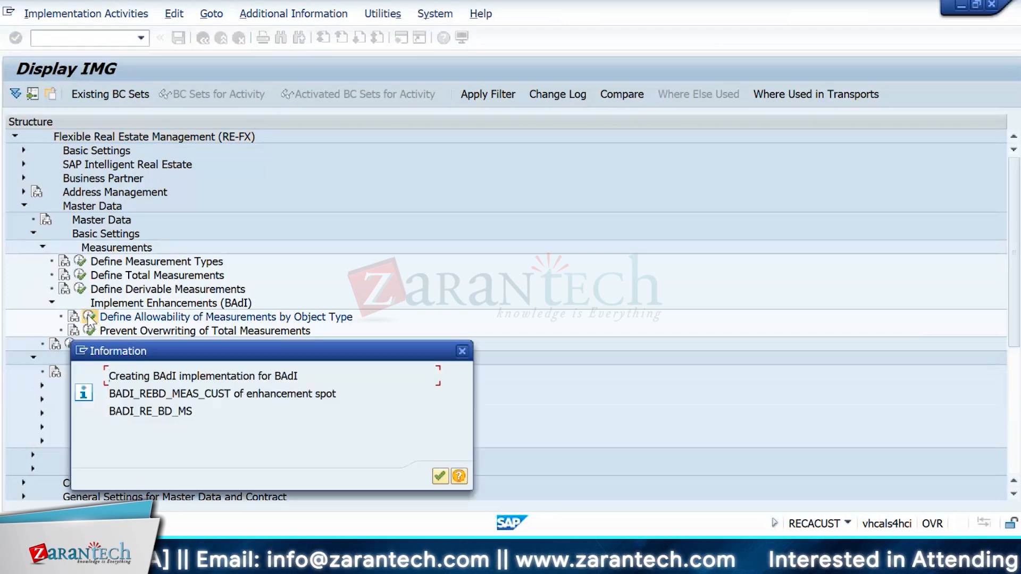
key(Return)
key(Return)
key(Return)
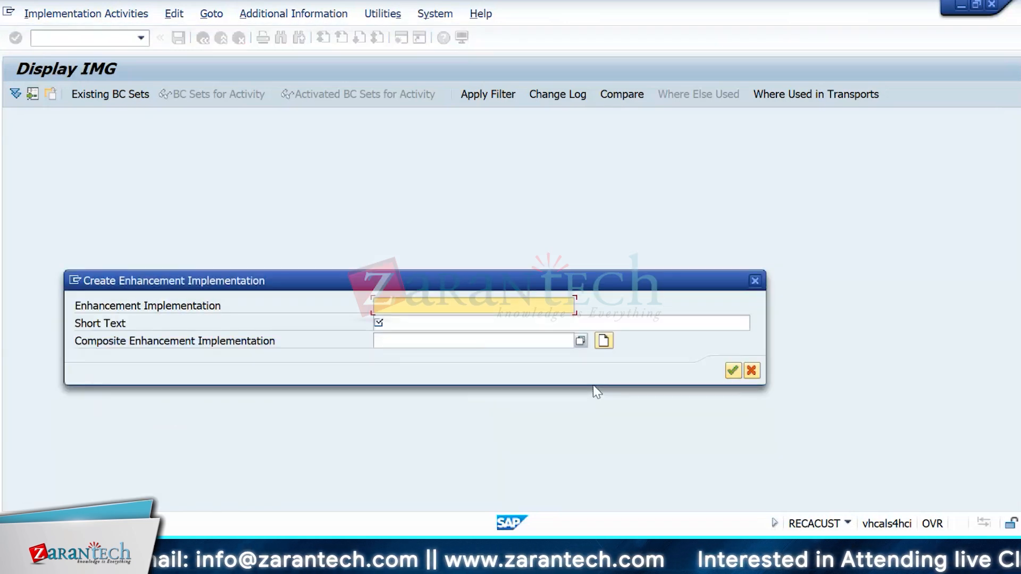
key(Escape)
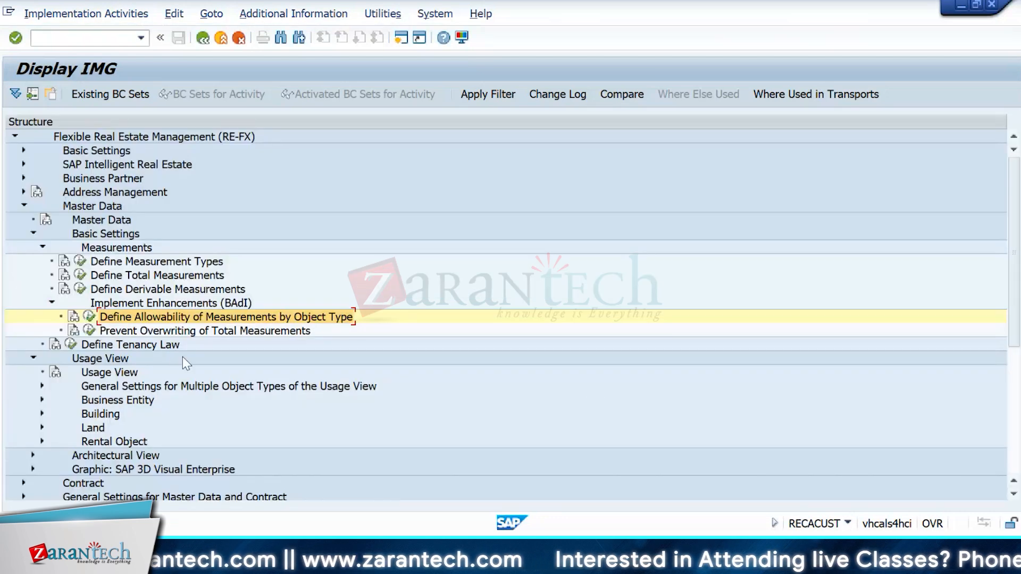
Step: Check the tenancy law entries, including United States as 8, then open the 115-entry Measurement Types table
click(70, 344)
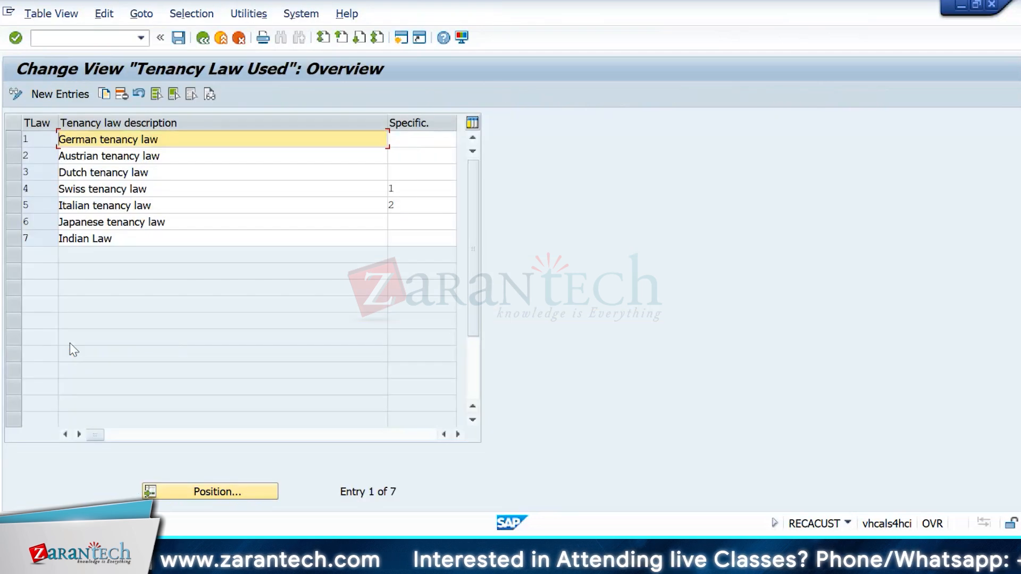
click(56, 94)
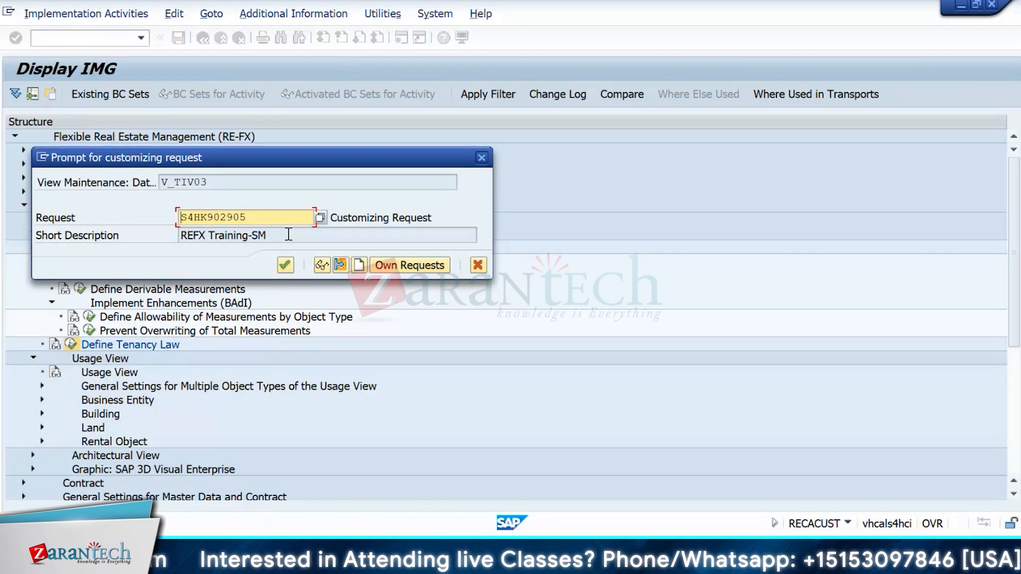
click(424, 266)
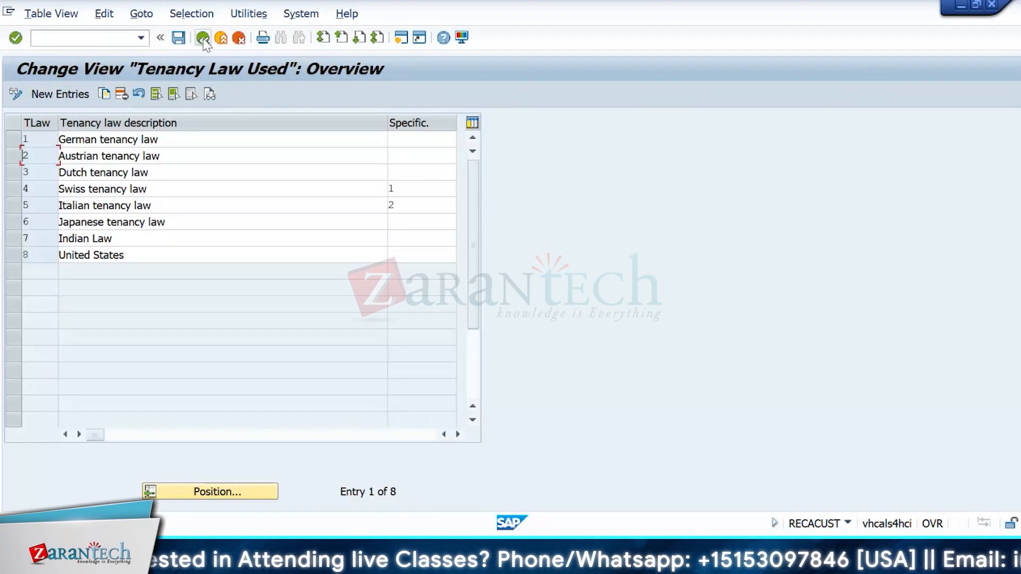
click(202, 39)
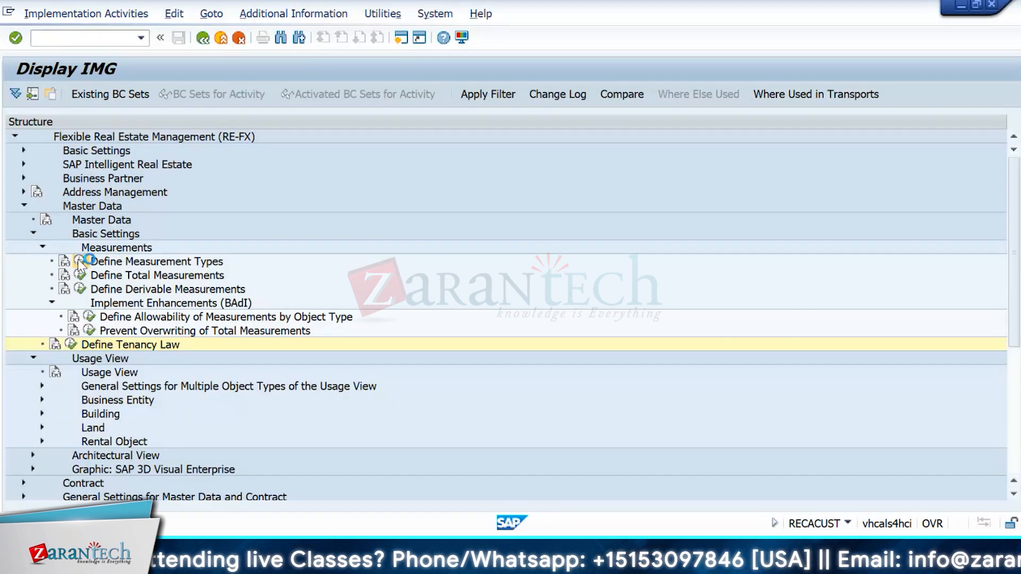
click(80, 260)
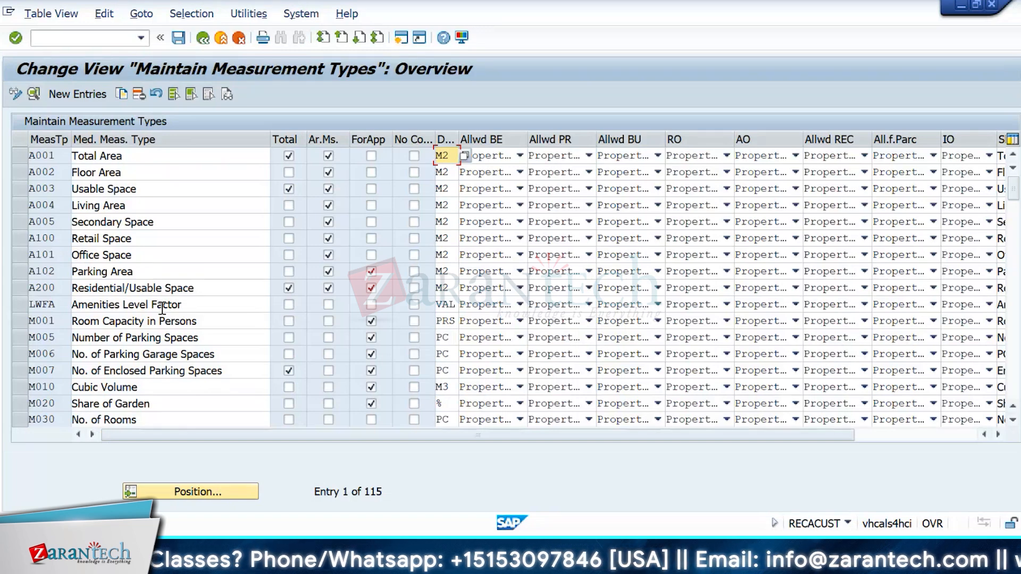
Step: Go back from the measurement types table to the collapsed Display IMG tree
key(F3)
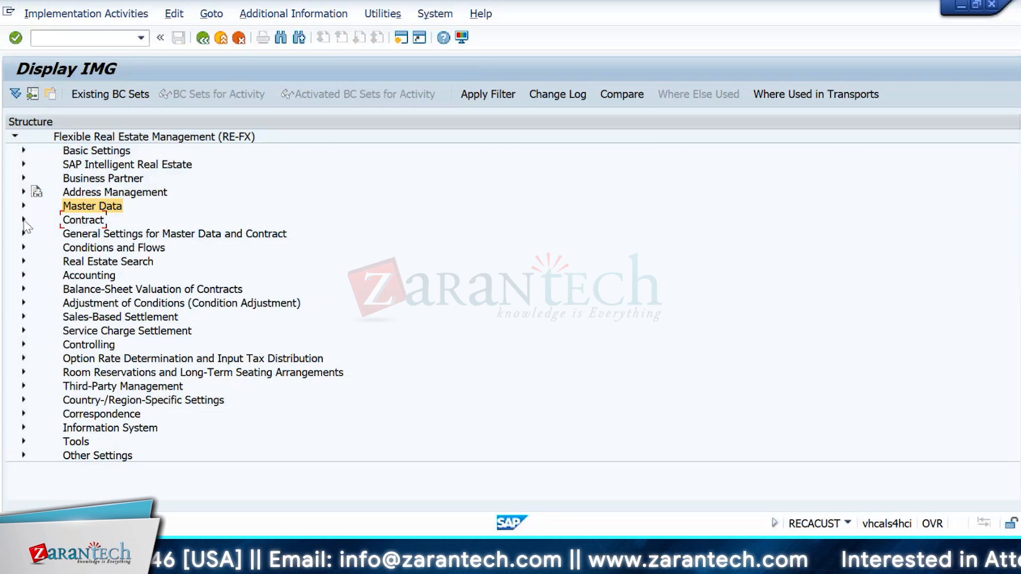
Step: Expand Contract > Contract Type, run Define Contract Types, and open CU01 Commercial Lease-In details
click(24, 220)
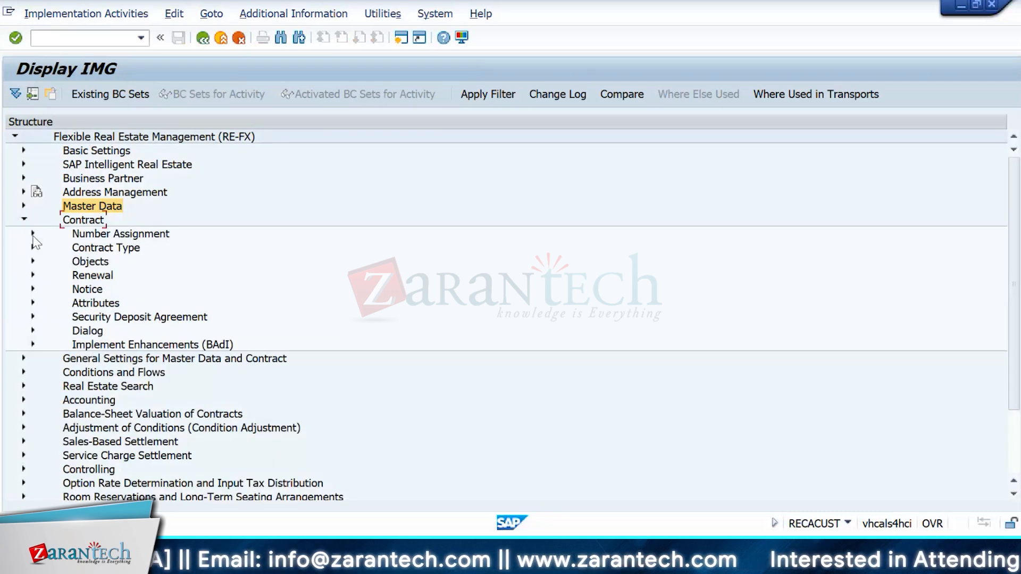
click(33, 234)
click(34, 275)
click(71, 288)
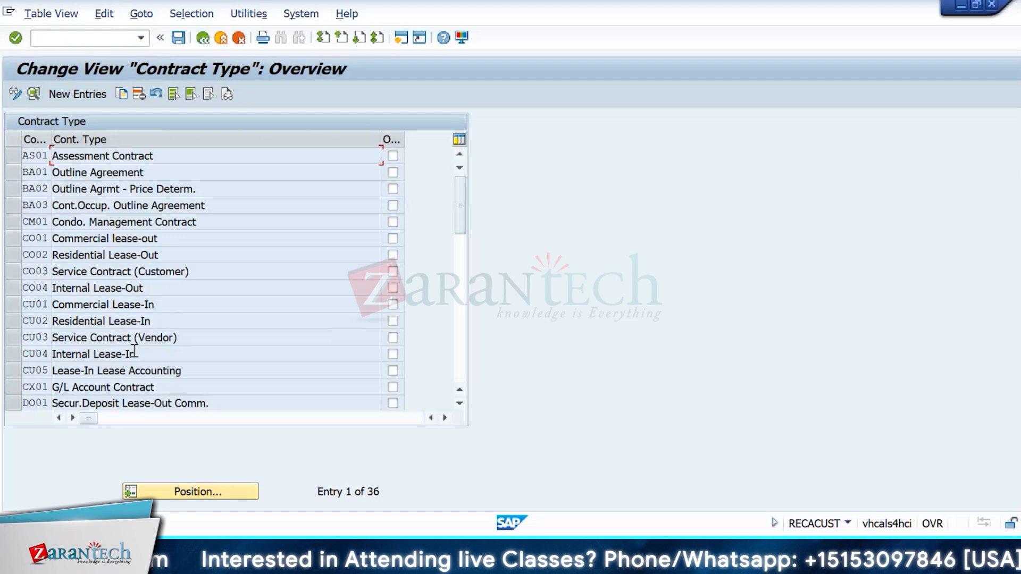
double_click(35, 305)
scroll(926, 291, down, 1)
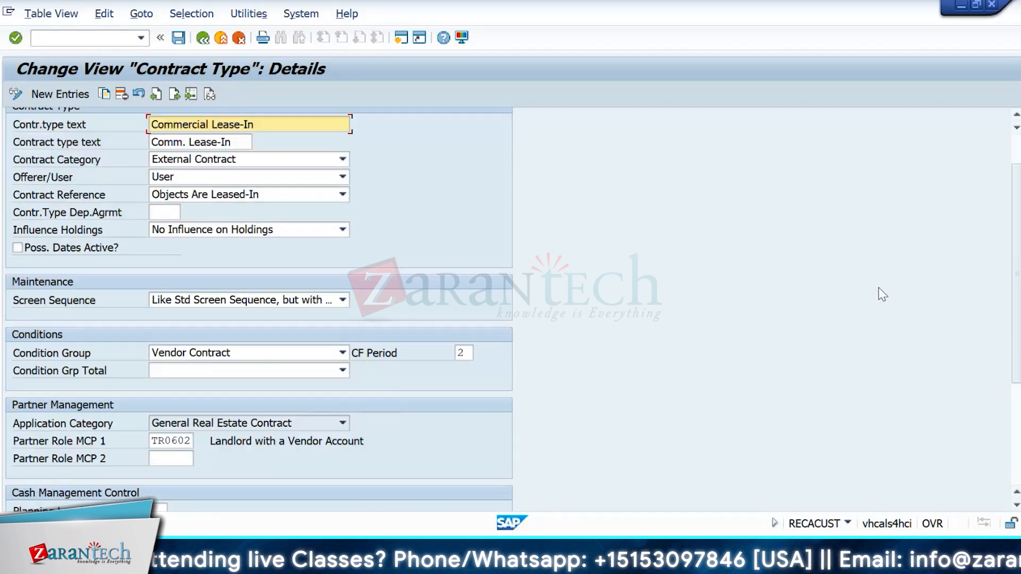
scroll(878, 288, down, 2)
scroll(878, 288, up, 2)
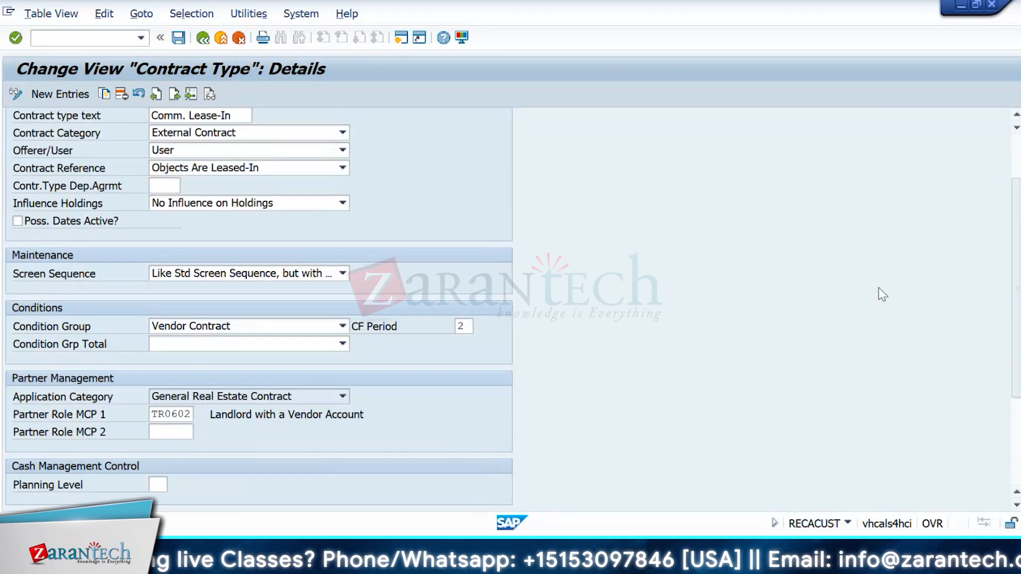
scroll(878, 289, up, 1)
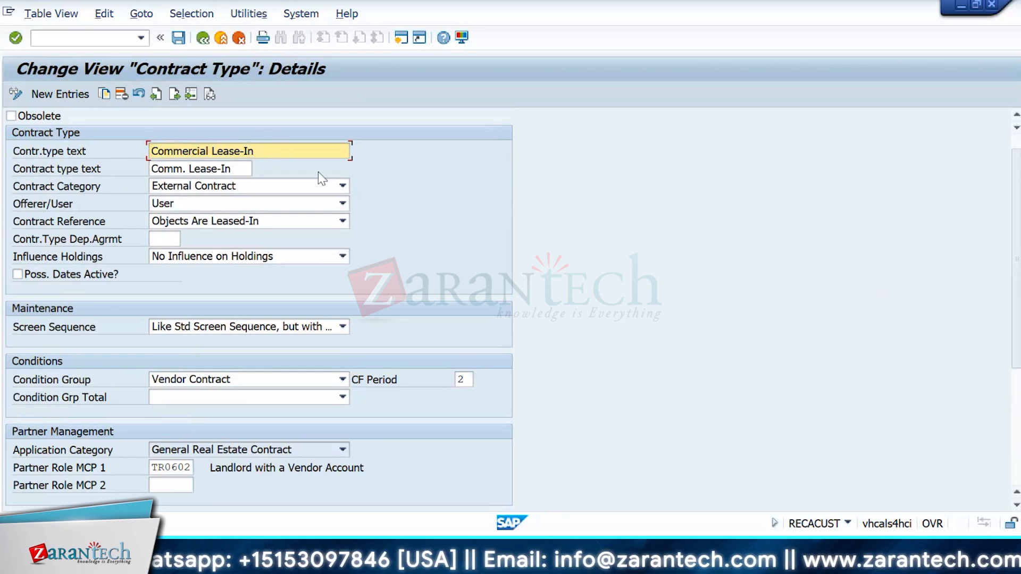
click(319, 185)
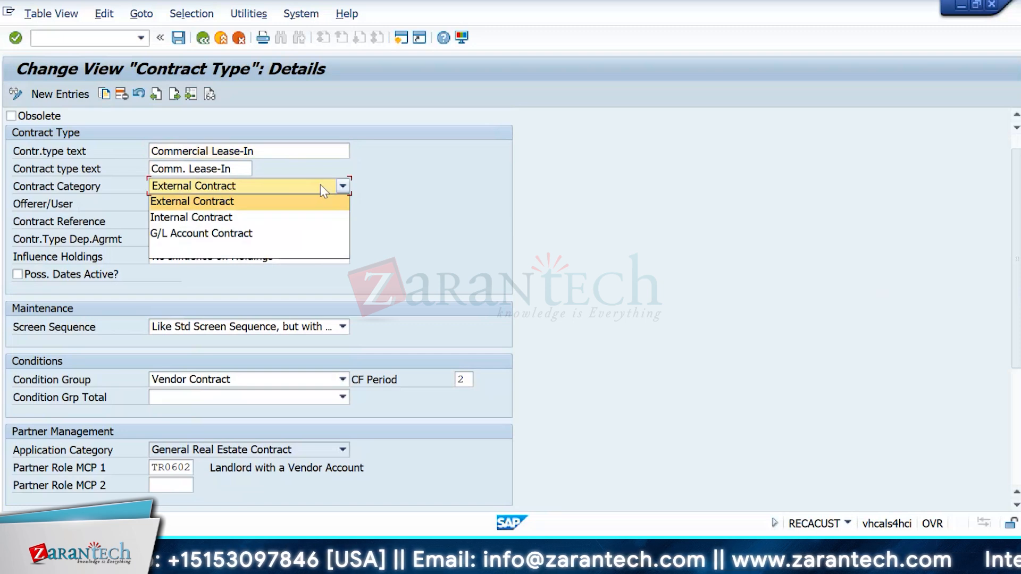
click(456, 221)
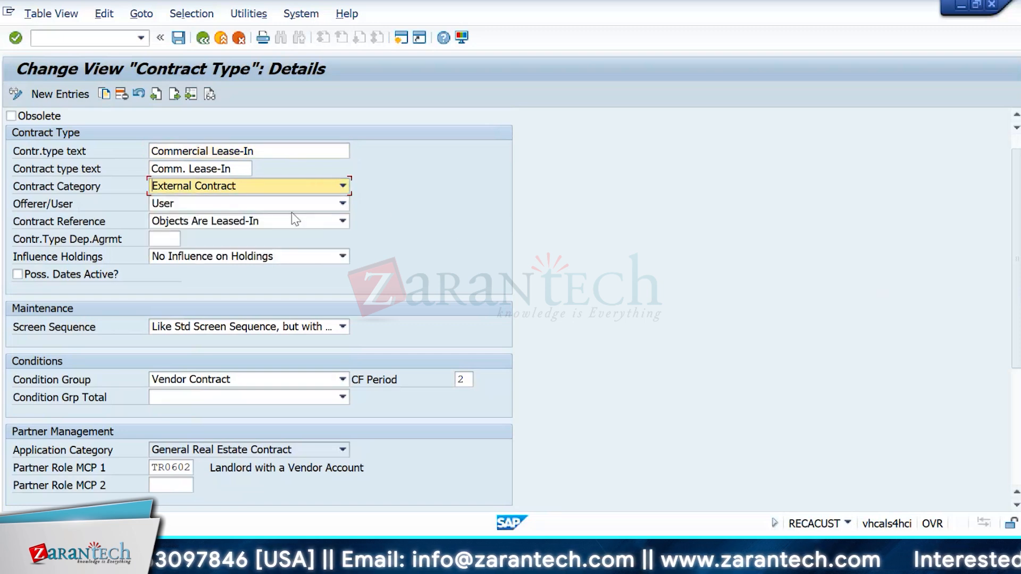
click(292, 209)
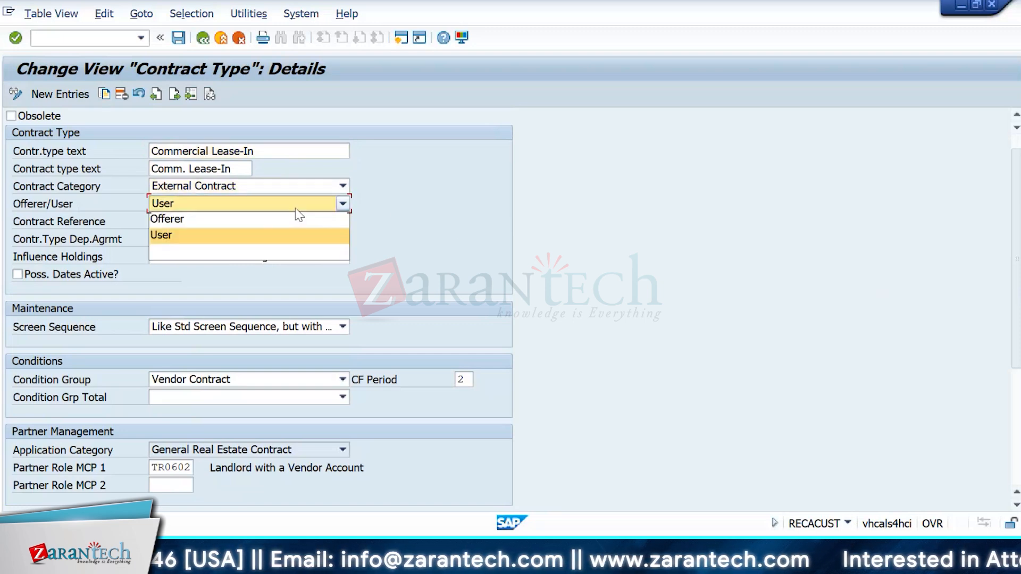
click(516, 202)
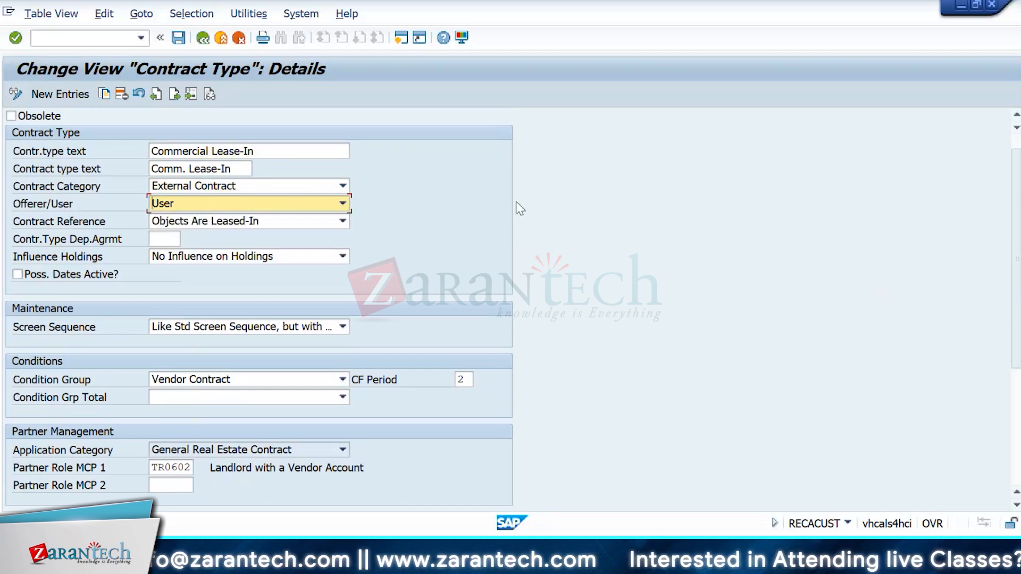
click(292, 220)
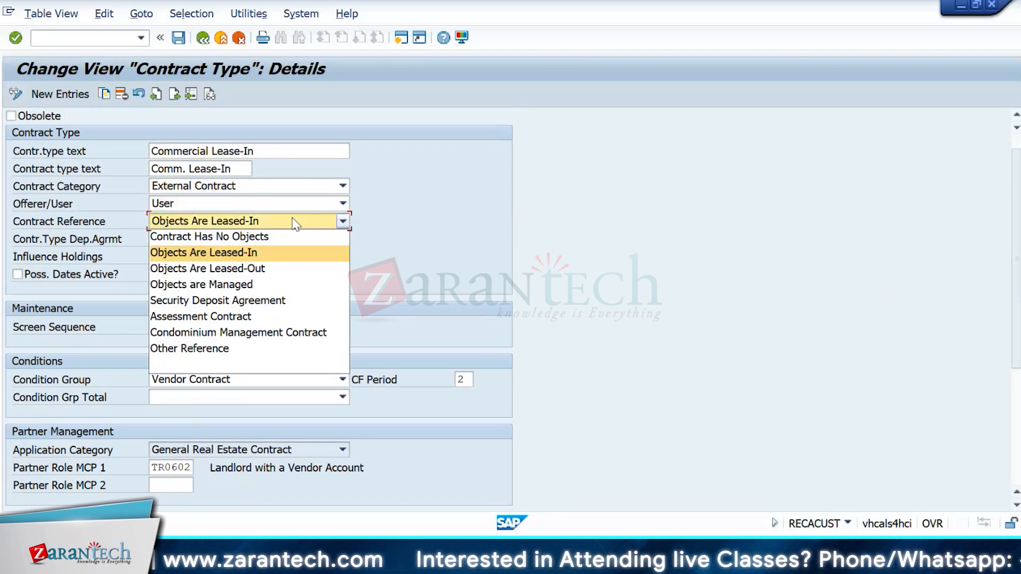
click(457, 248)
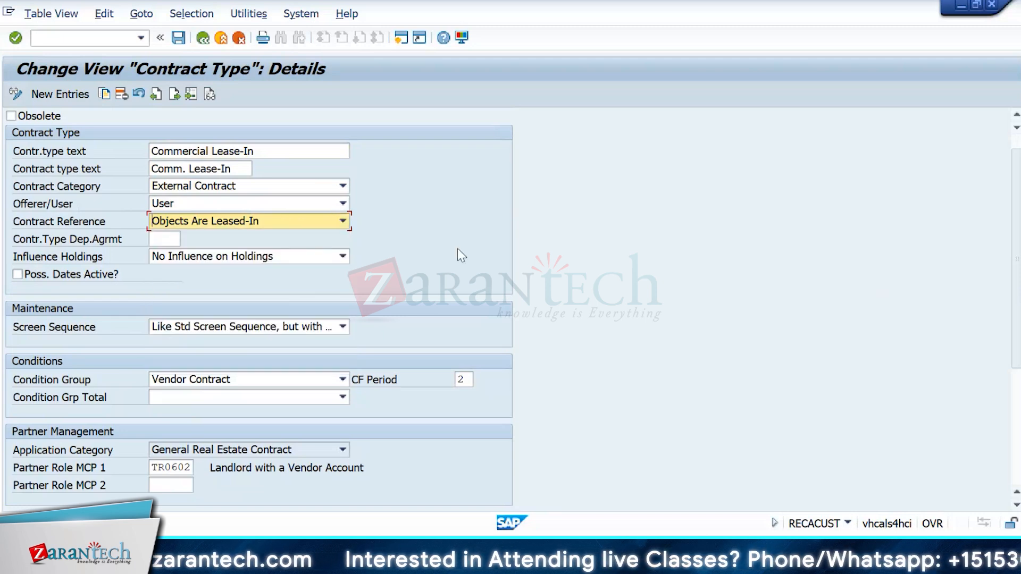
click(273, 257)
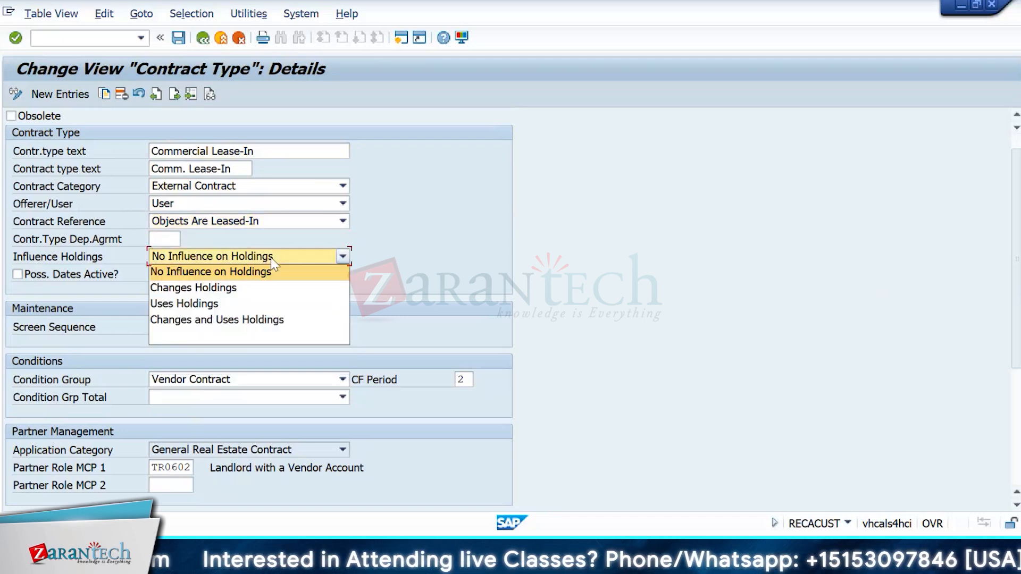
click(481, 222)
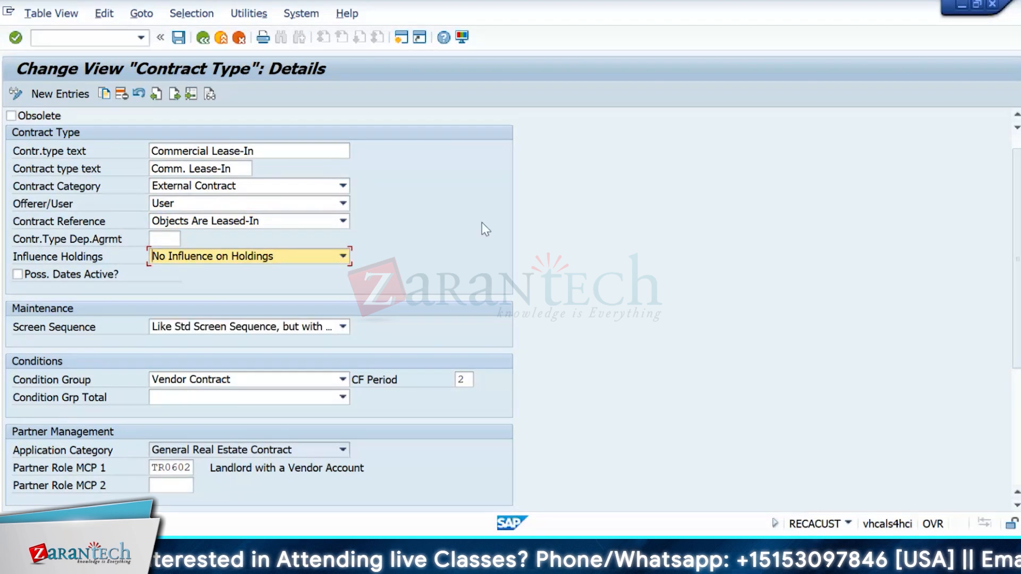
click(299, 334)
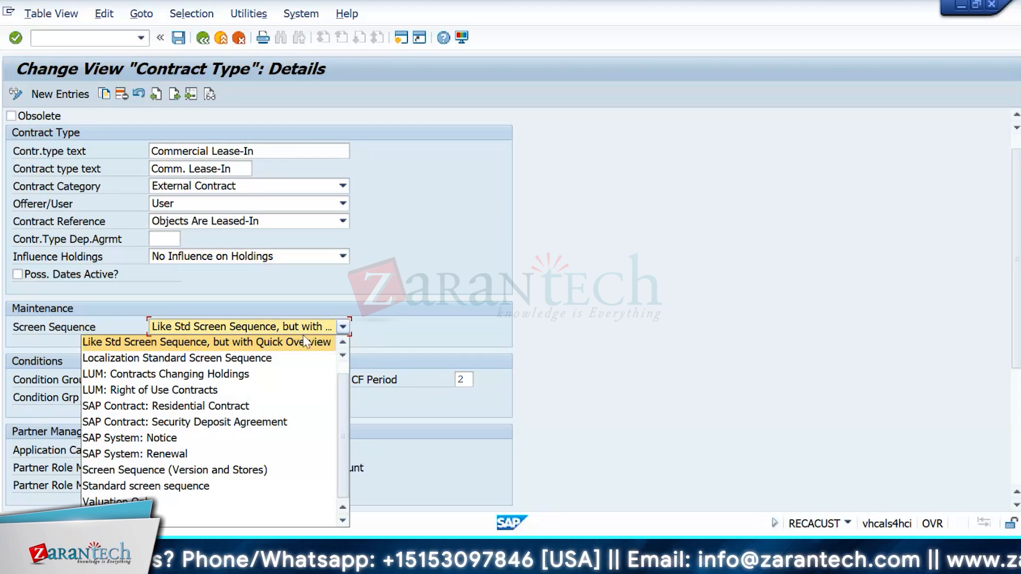
Step: Inspect the Condition Group and condition group total choices, leaving both unchanged
click(342, 341)
click(343, 342)
click(976, 5)
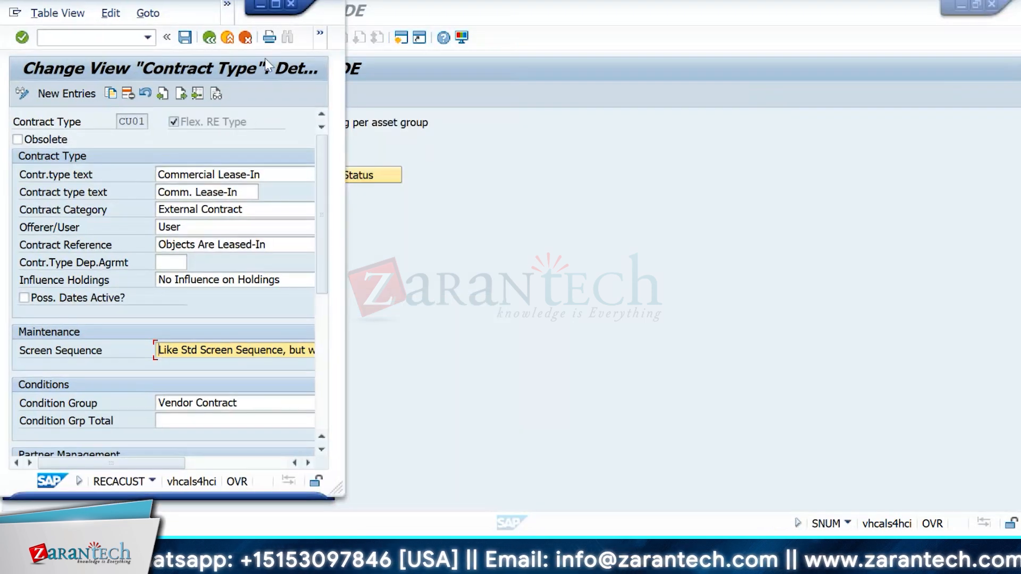
click(276, 5)
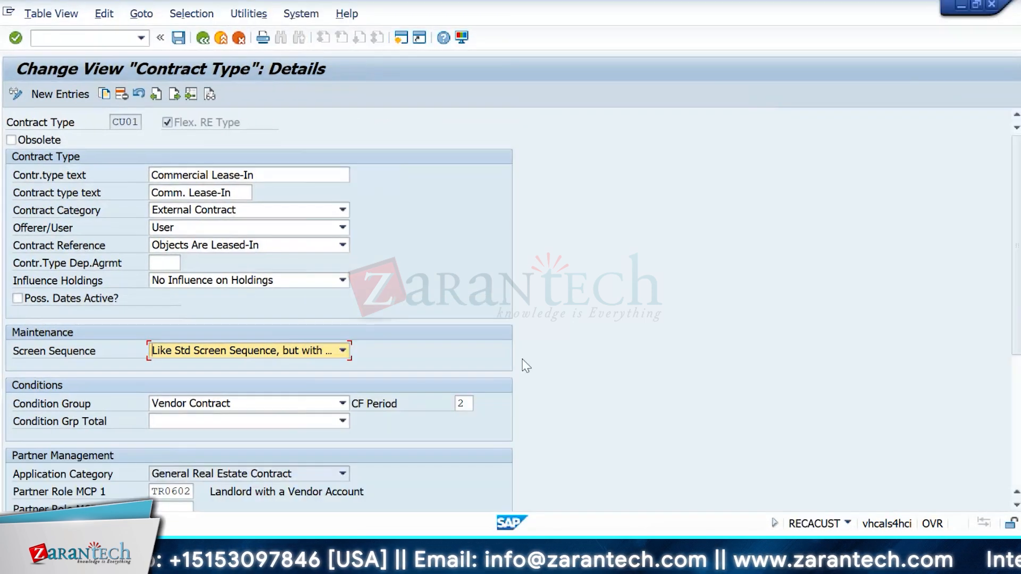
scroll(882, 316, down, 3)
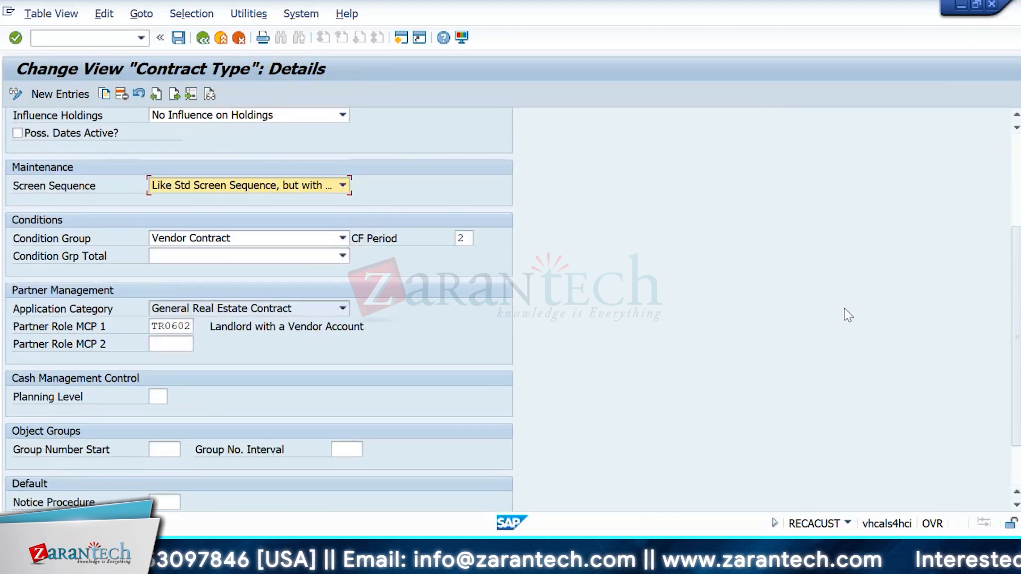
click(299, 243)
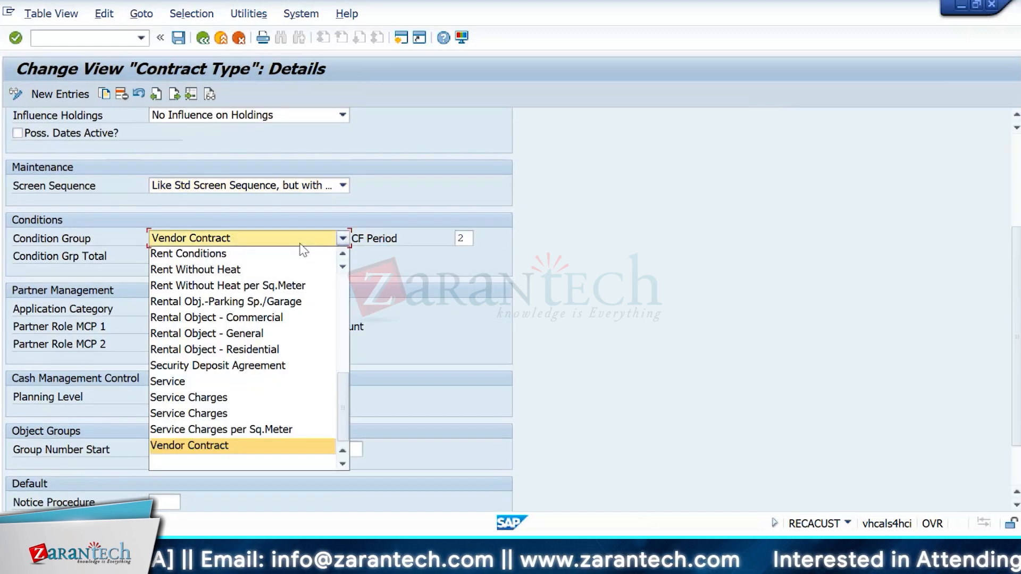
click(836, 219)
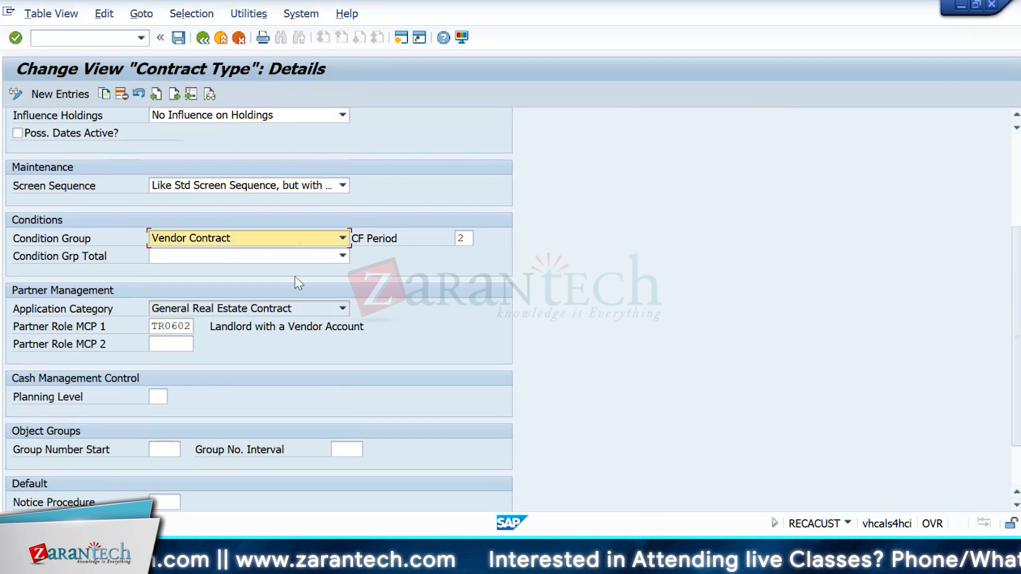
click(314, 256)
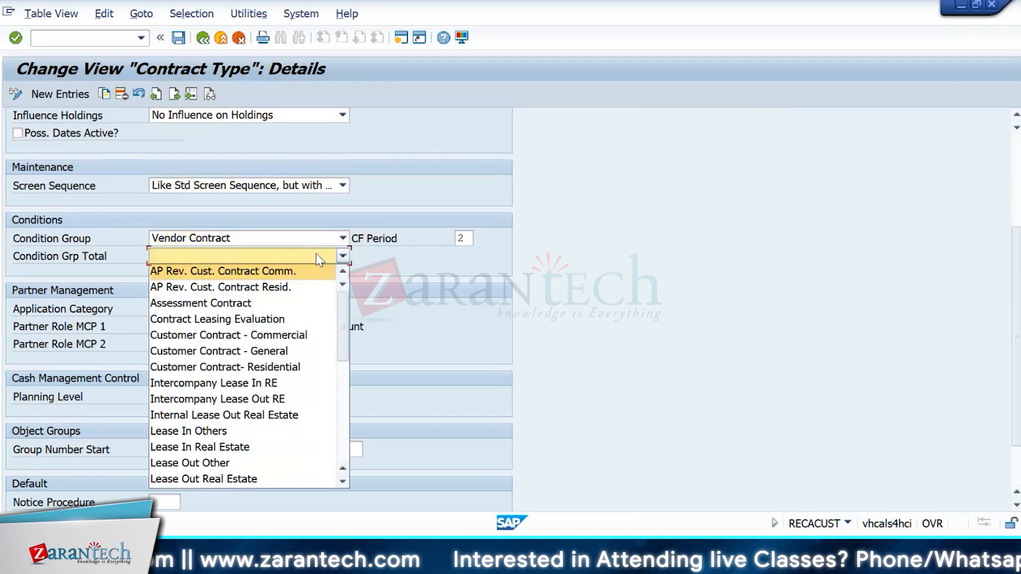
click(680, 323)
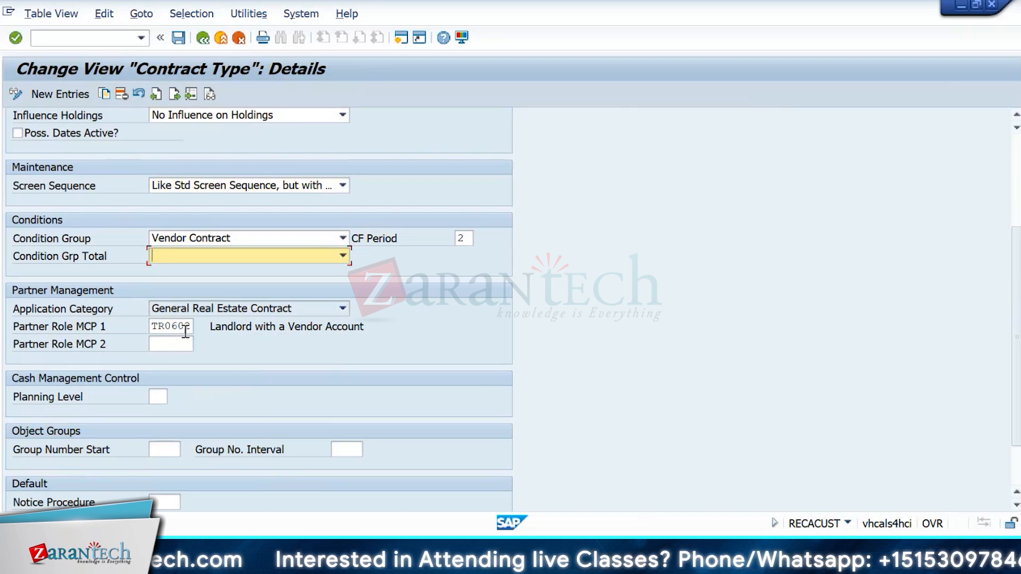
Step: Check the landlord partner role value TR0602 in the partner role fields
drag(189, 326, 152, 327)
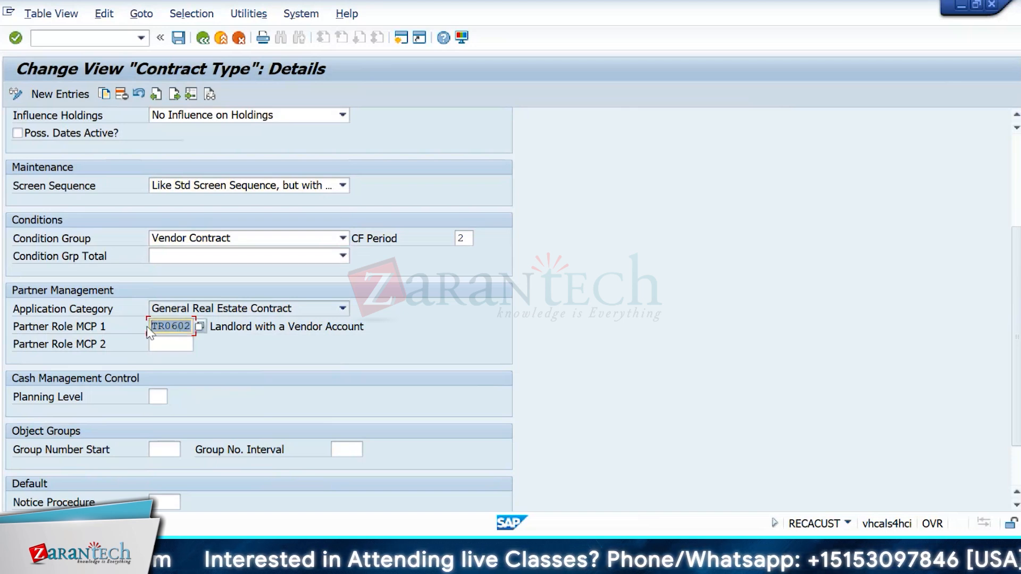
click(152, 345)
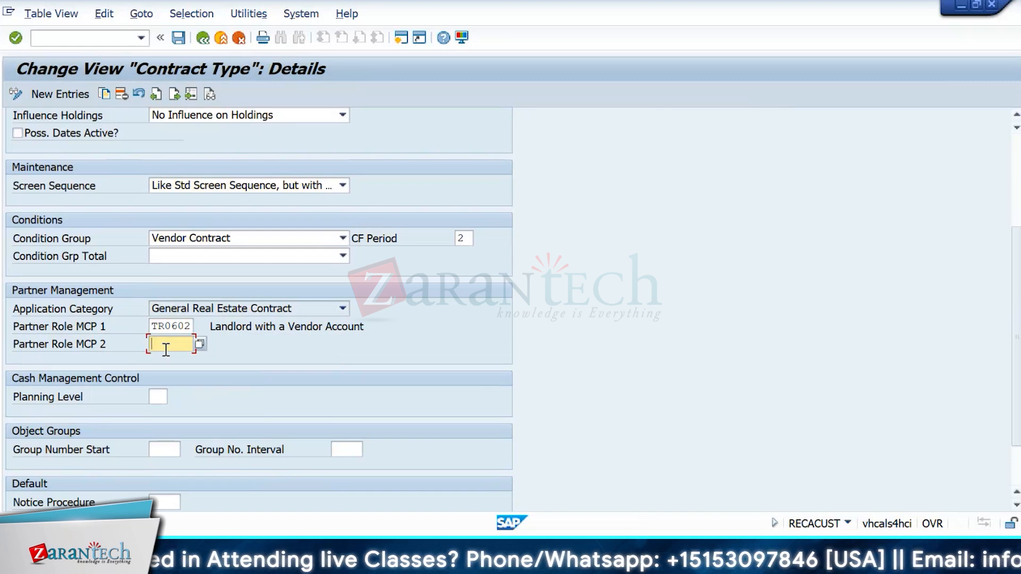
click(190, 326)
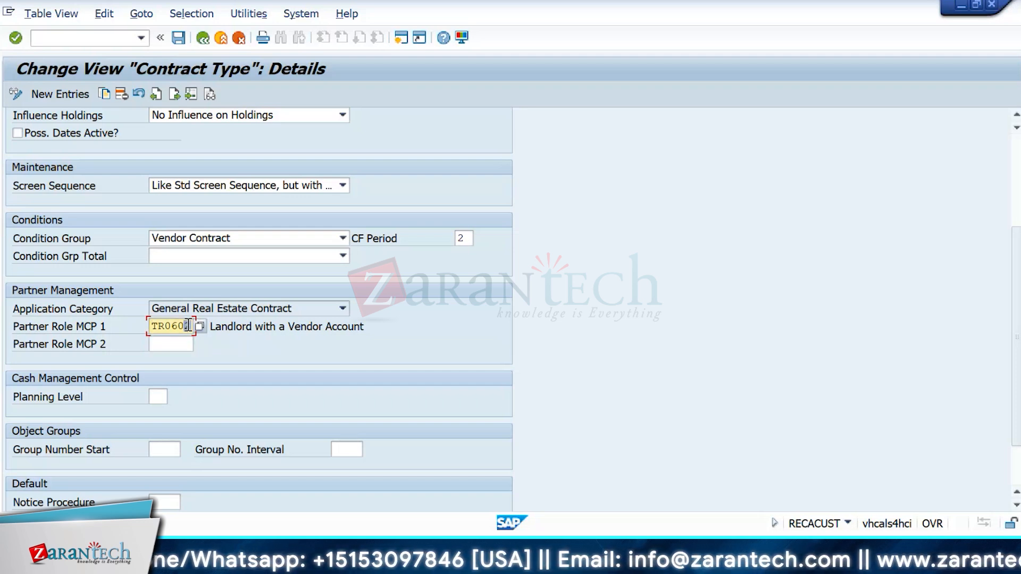
click(190, 344)
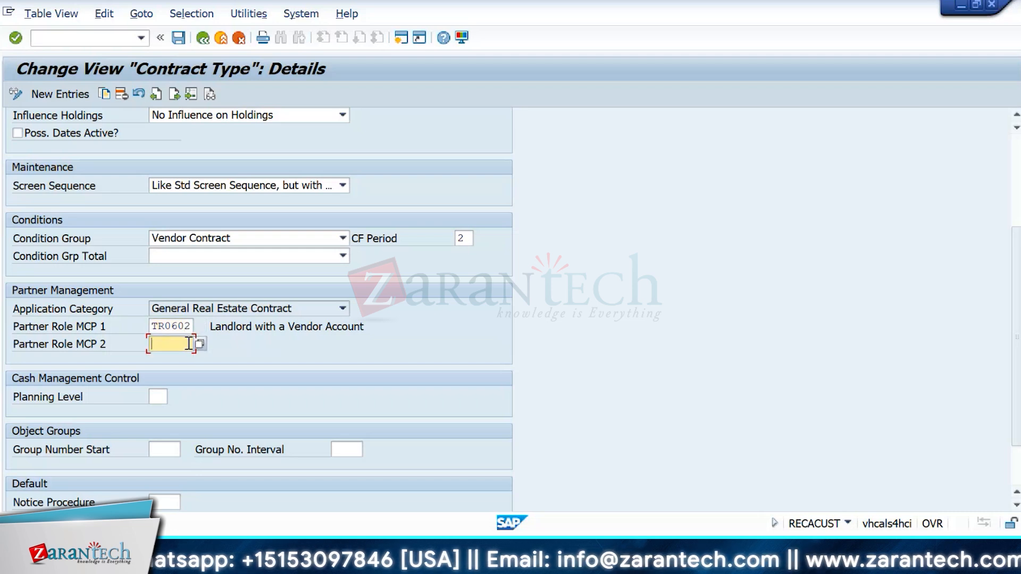
drag(192, 326, 152, 326)
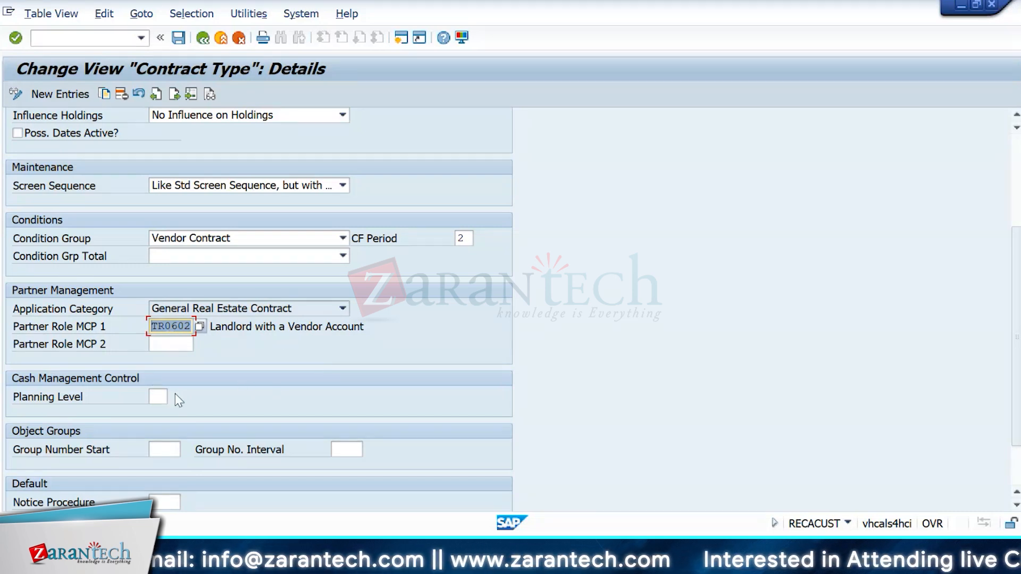
Step: Check the empty group number start and contract interval 01, then return to the contract types list
scroll(697, 407, down, 3)
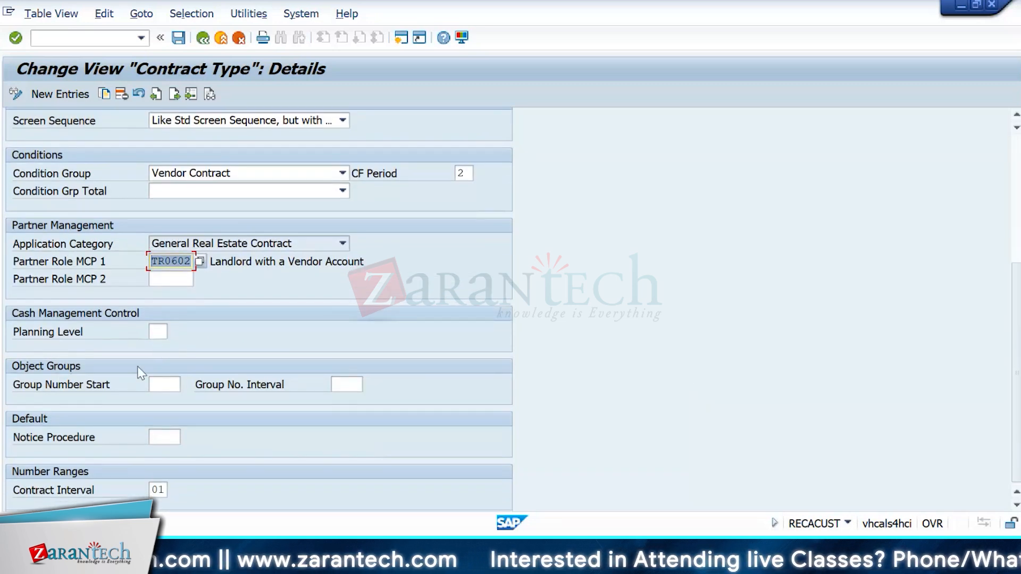
click(177, 383)
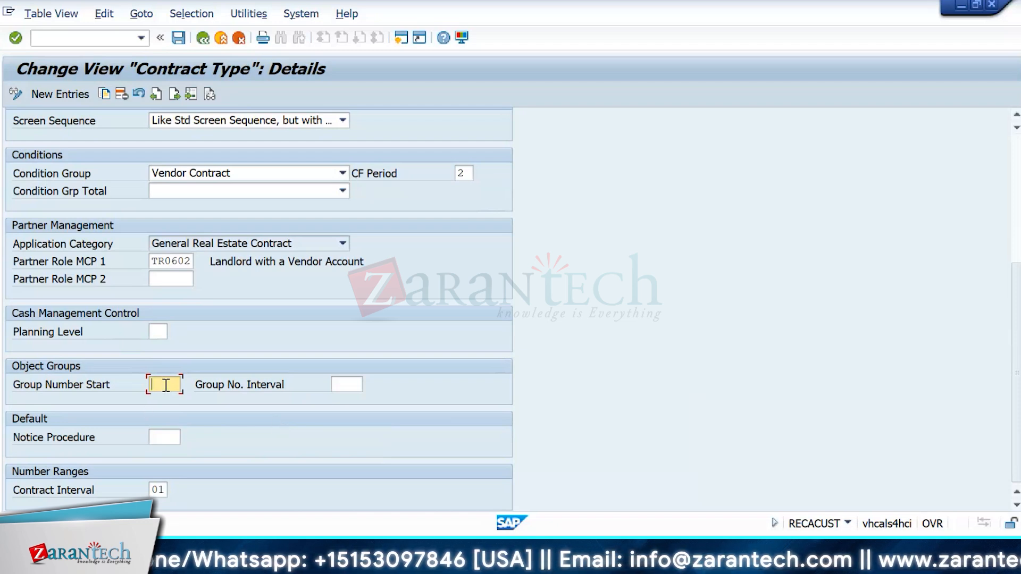
click(166, 490)
drag(166, 490, 149, 489)
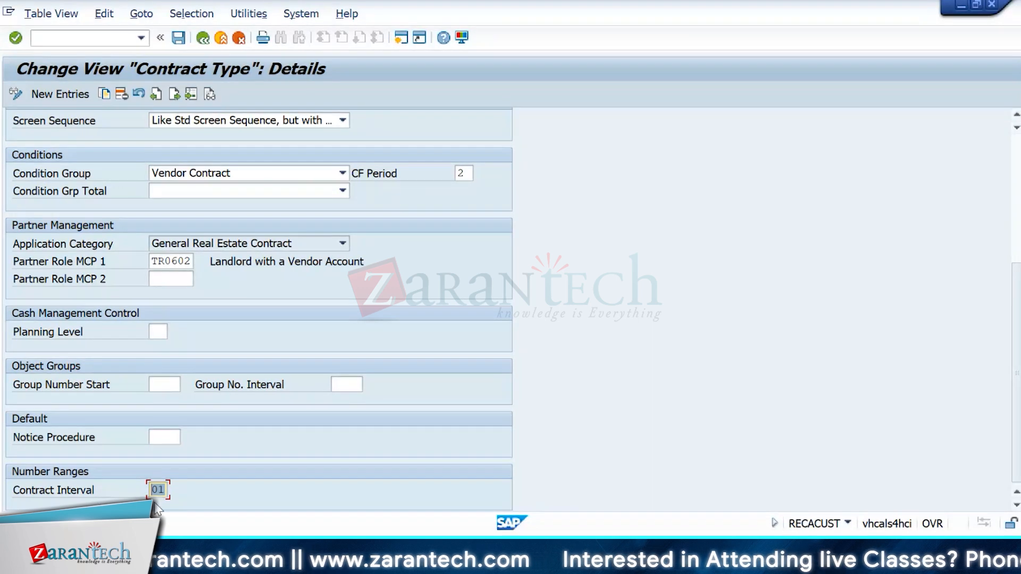
click(203, 38)
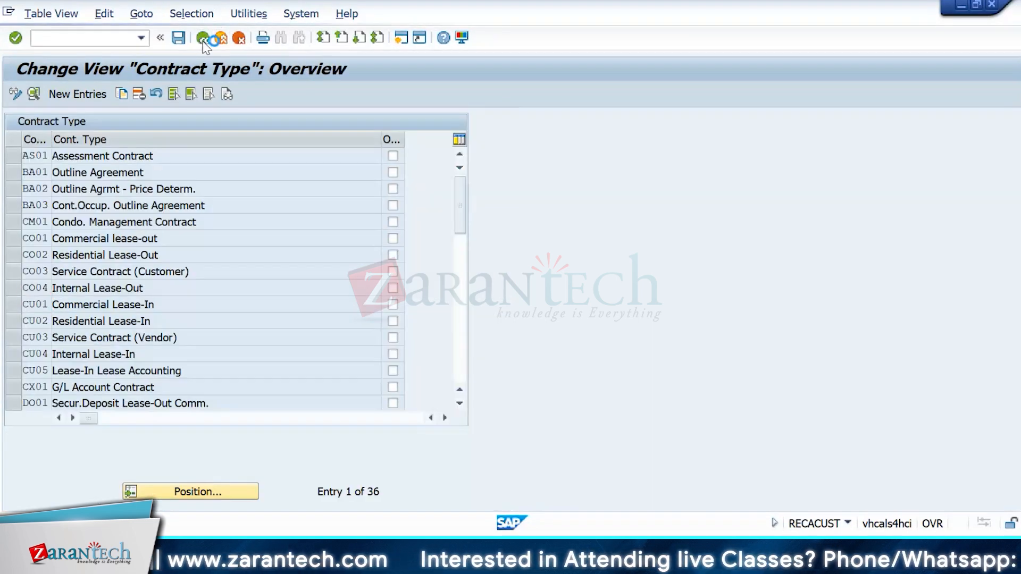
Step: Display contract number range intervals for company code 1710 and check range 01's current number
click(203, 39)
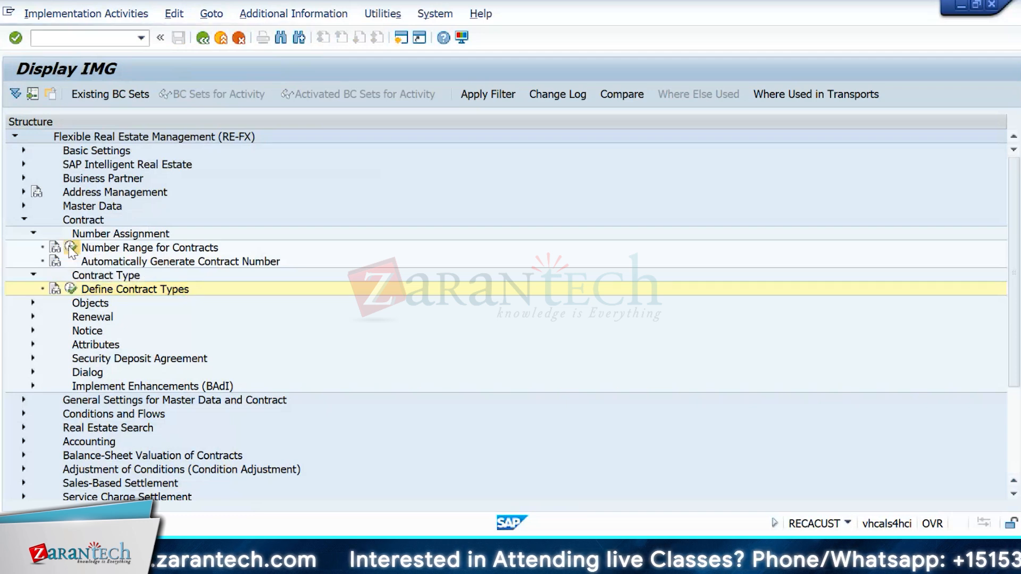
click(71, 248)
text(1710)
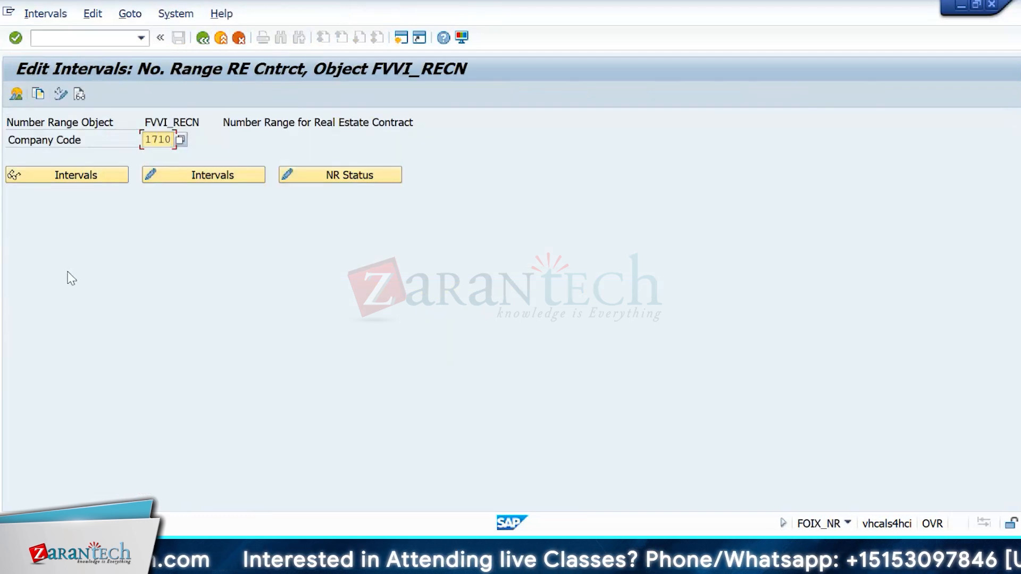
click(74, 176)
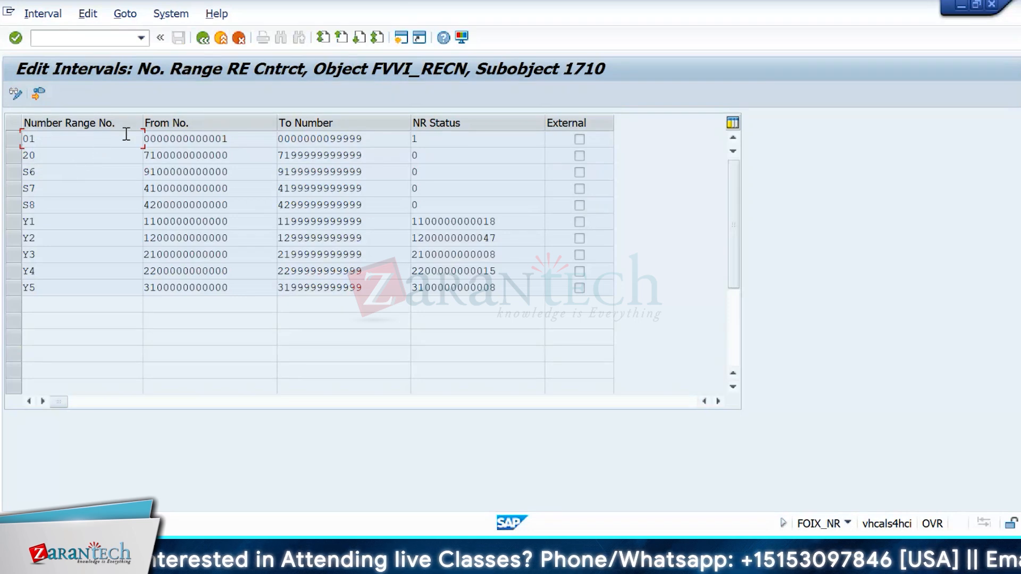
click(482, 129)
drag(482, 134, 342, 132)
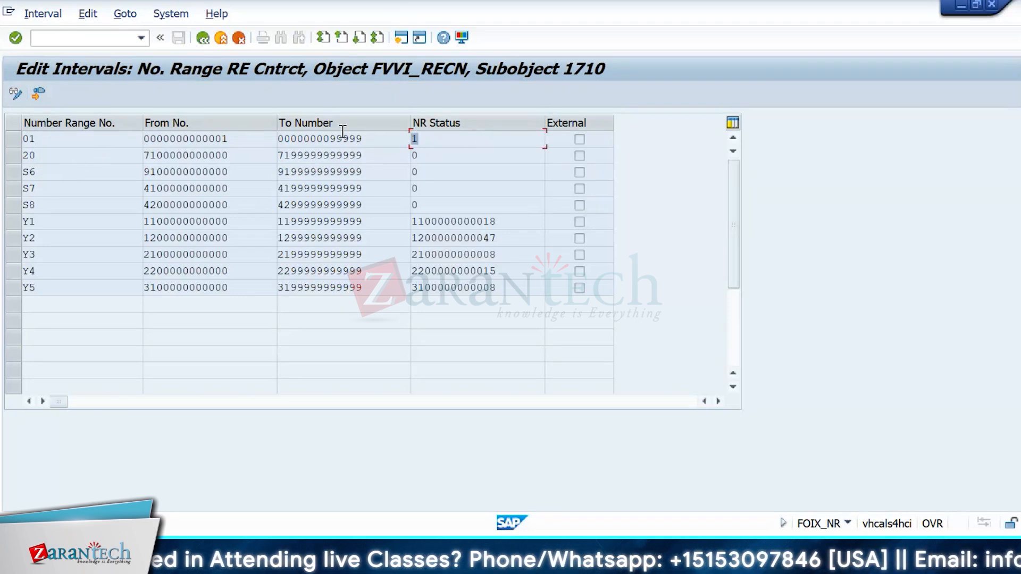
click(203, 38)
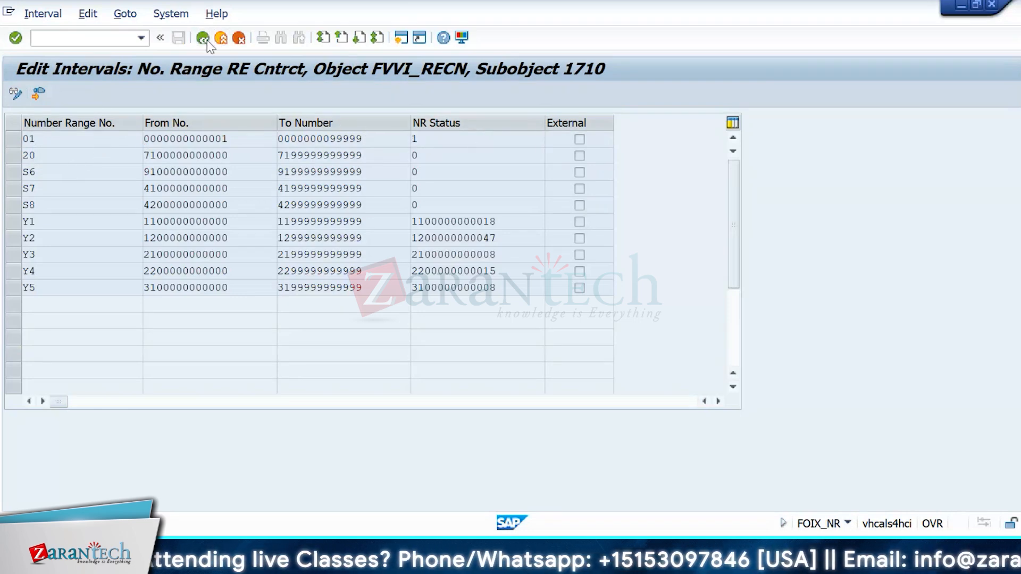
click(203, 37)
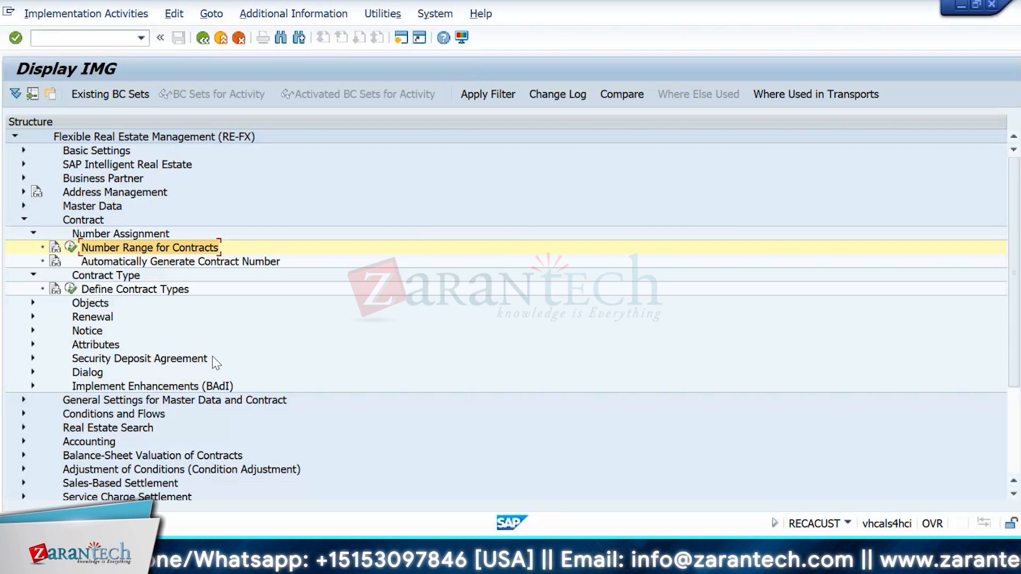
Step: Expand Conditions and Flows > Condition Types and Condition Groups and review the 180 condition types
click(22, 414)
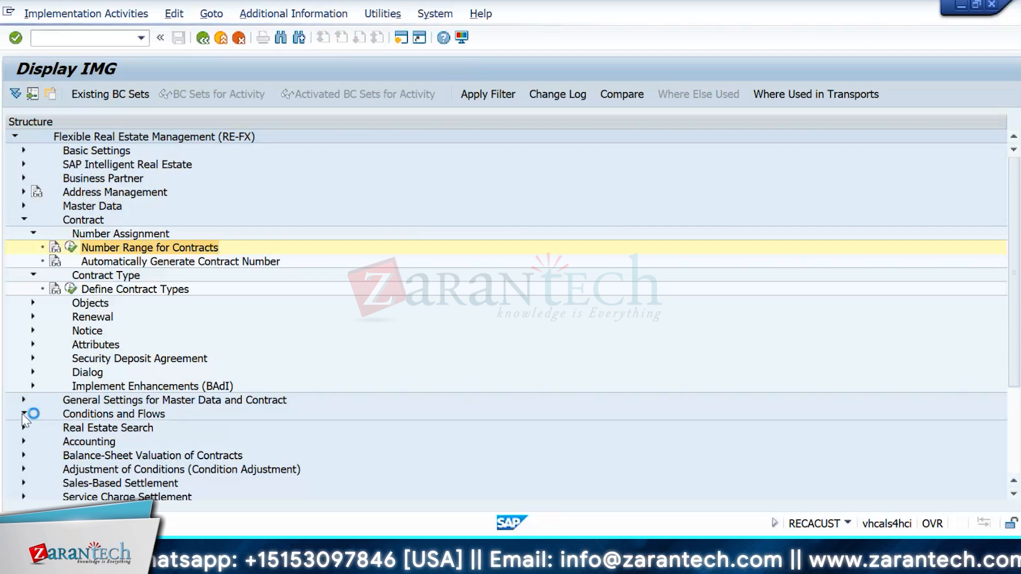
scroll(64, 452, down, 1)
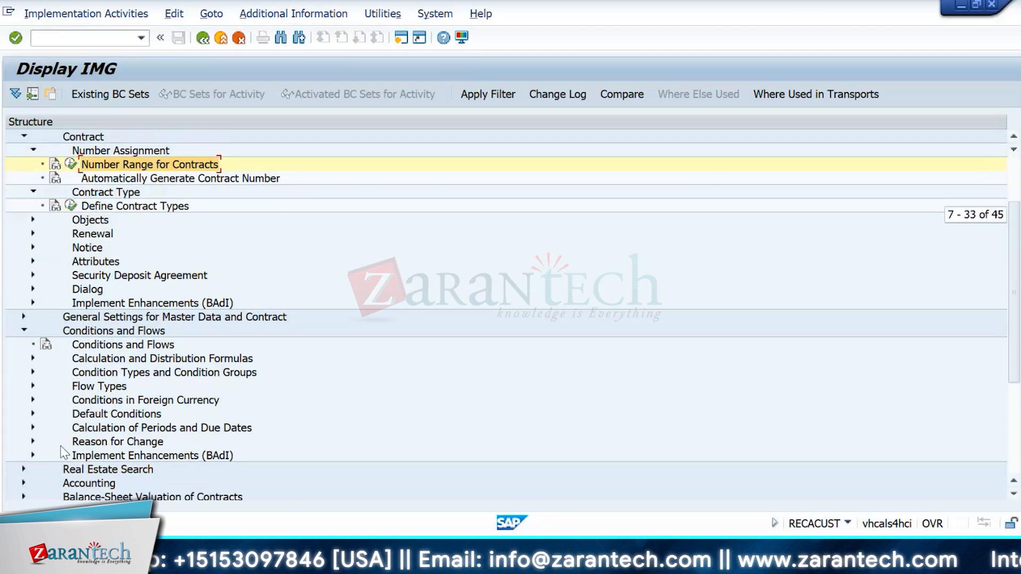
click(33, 373)
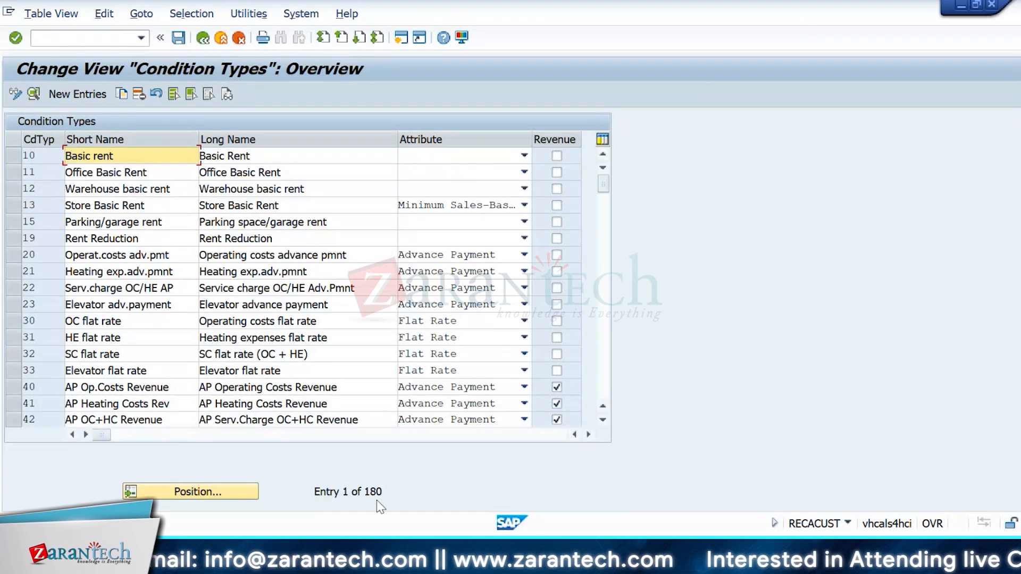
drag(391, 495, 349, 495)
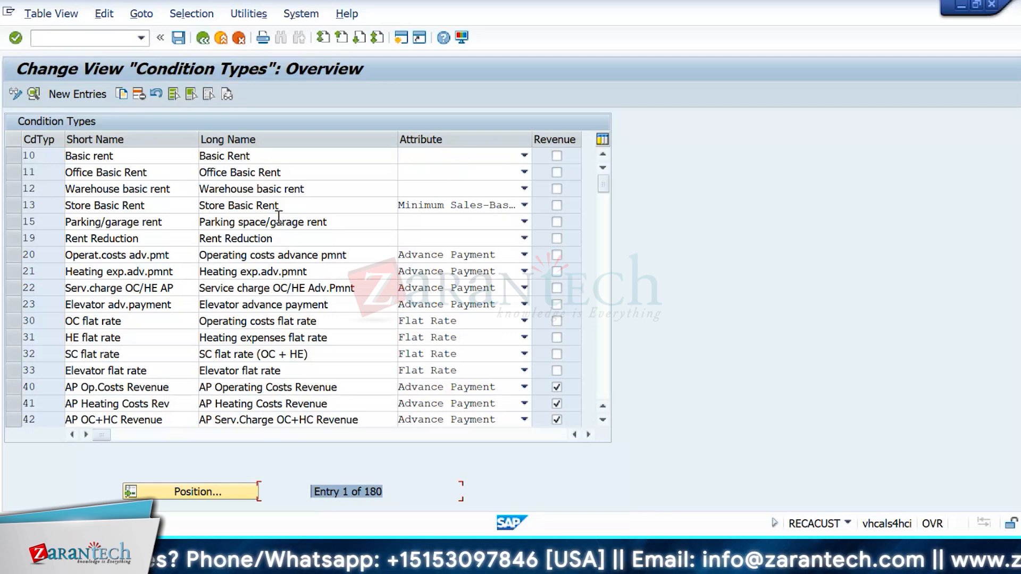
click(202, 38)
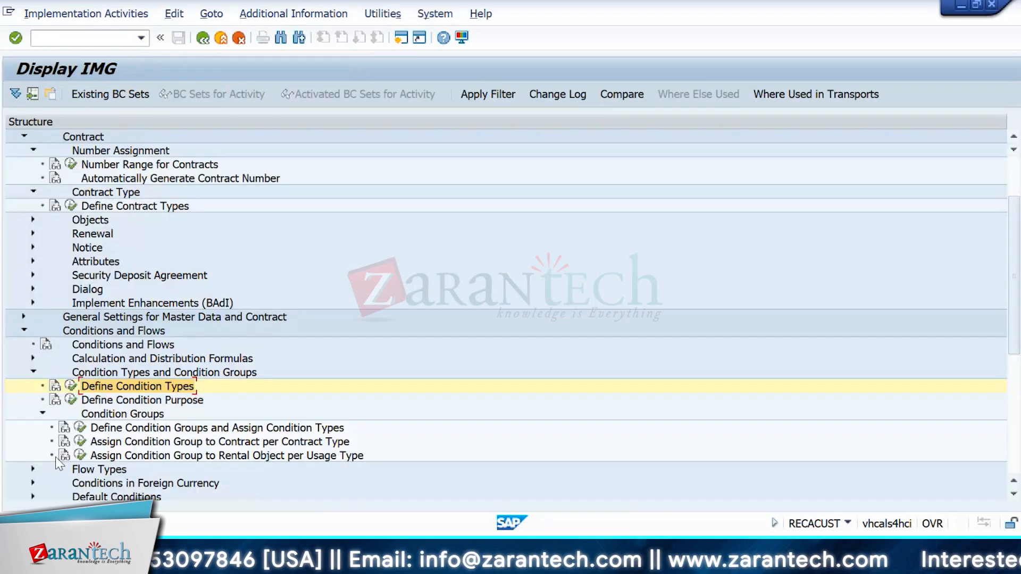
Step: Run Define Condition Groups, then reopen the real estate customizing tree with /nrecacust
click(80, 428)
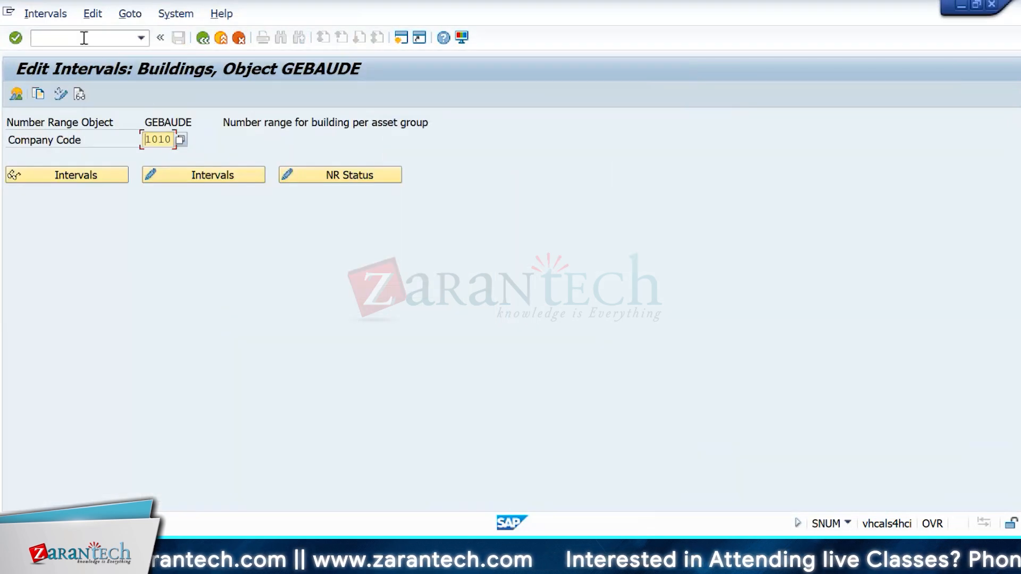
click(83, 38)
text(/nrecacust)
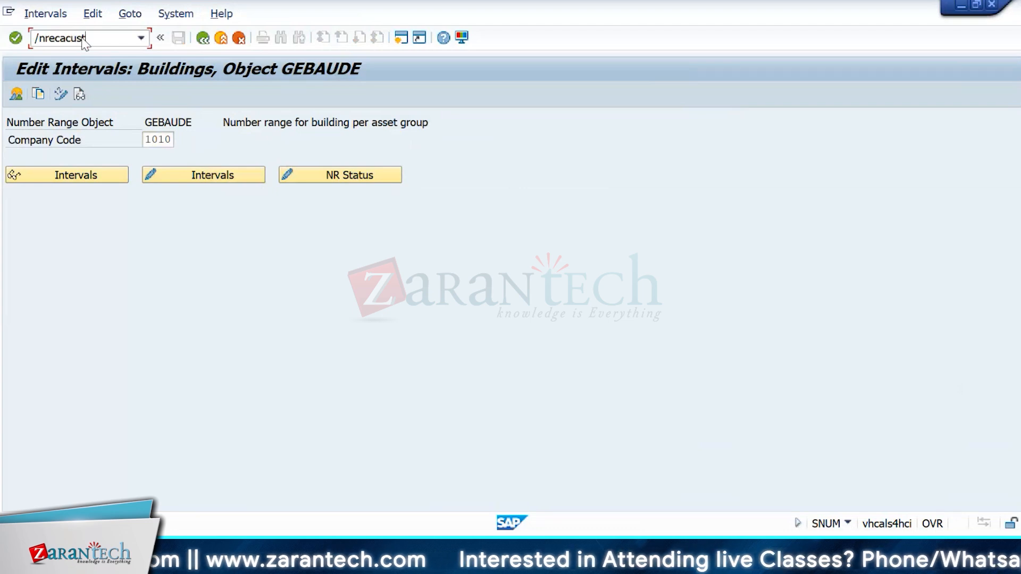
key(Return)
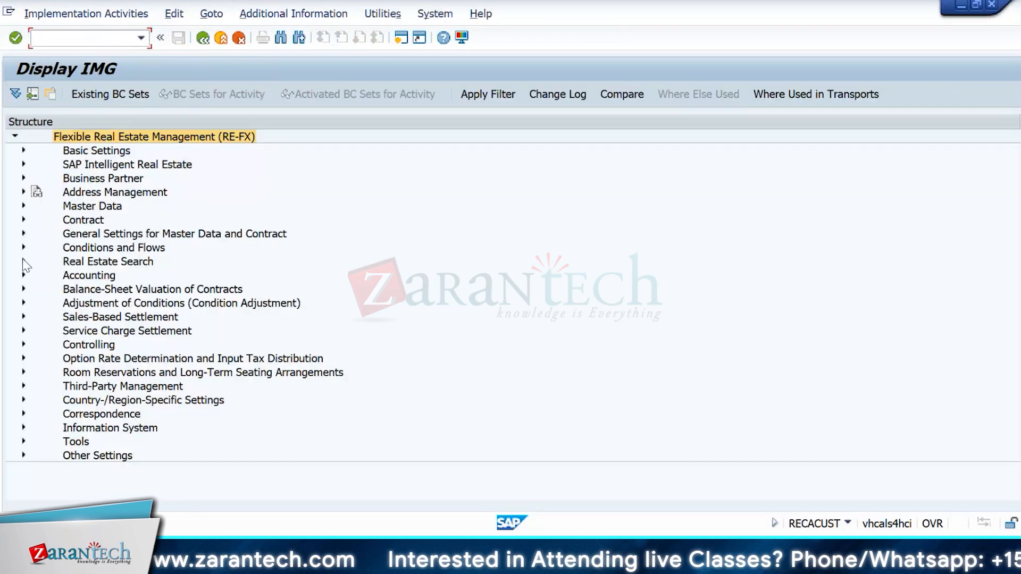
Step: Expand Contract > Contract Type, open Define Contract Types, and point out contract type CU01
click(23, 220)
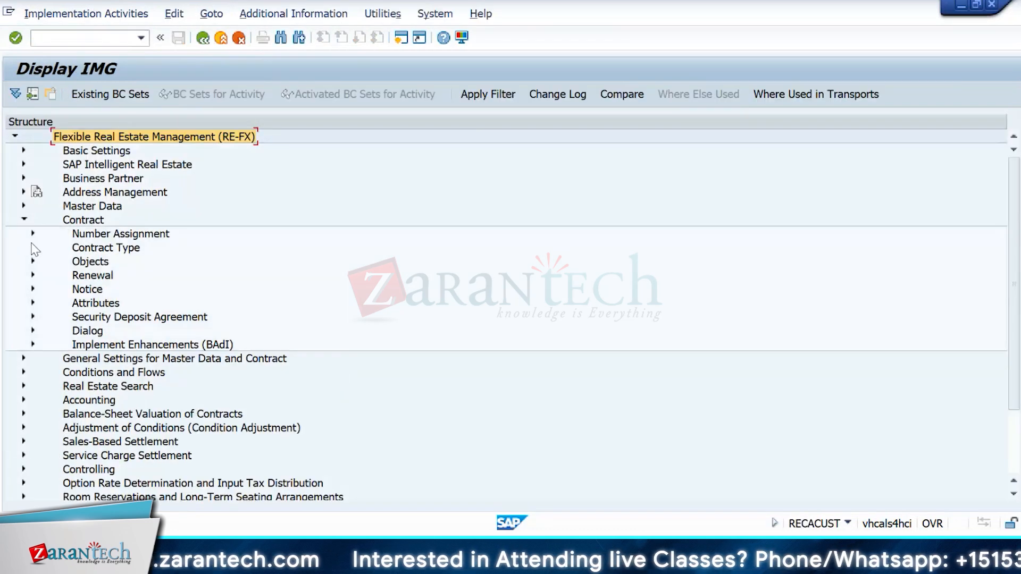
click(34, 247)
click(66, 262)
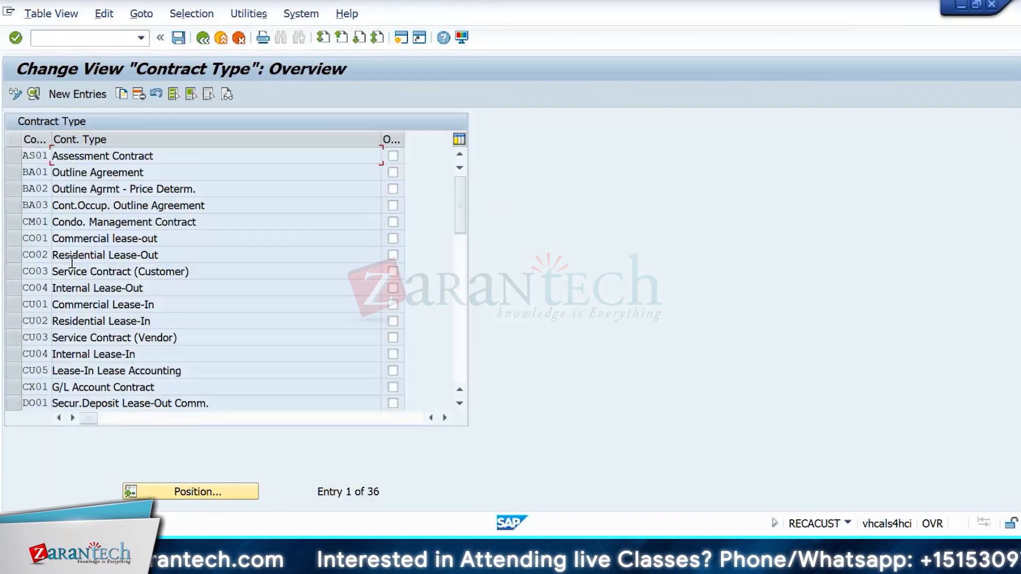
click(32, 304)
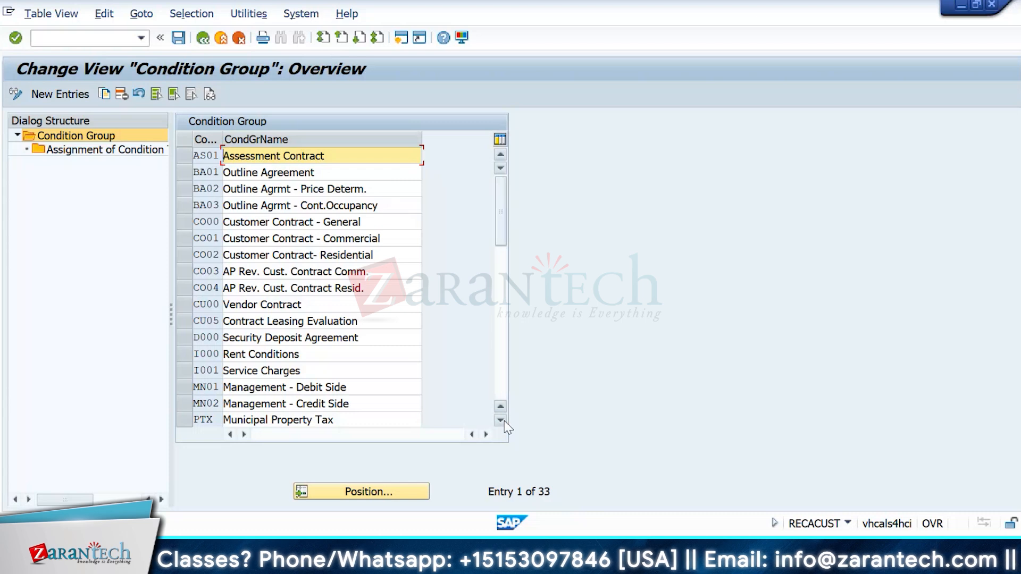
Step: Compare Customer Contract - Commercial with Vendor Contract and open CU00's condition type assignments
click(387, 239)
drag(387, 239, 192, 240)
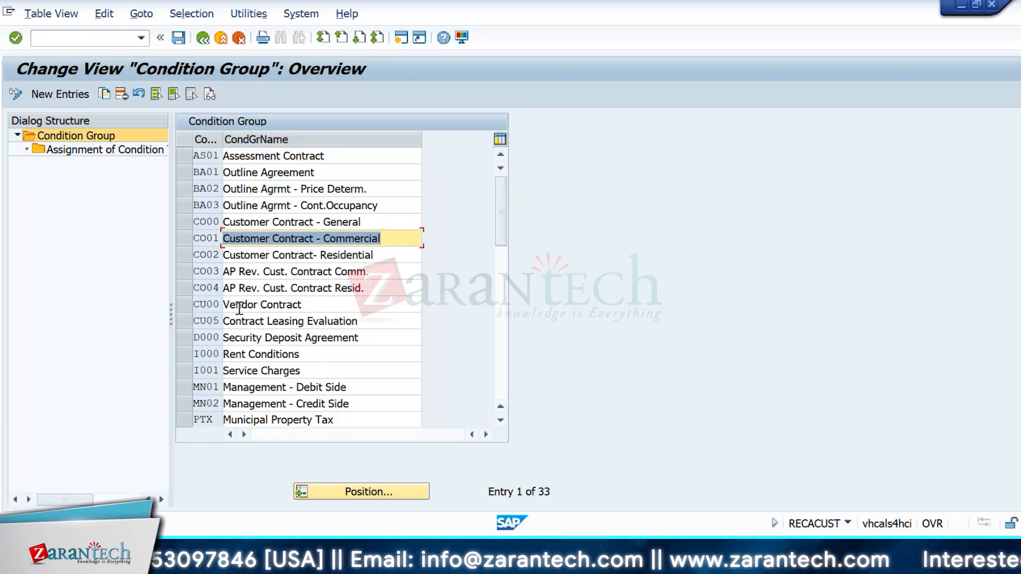
click(184, 303)
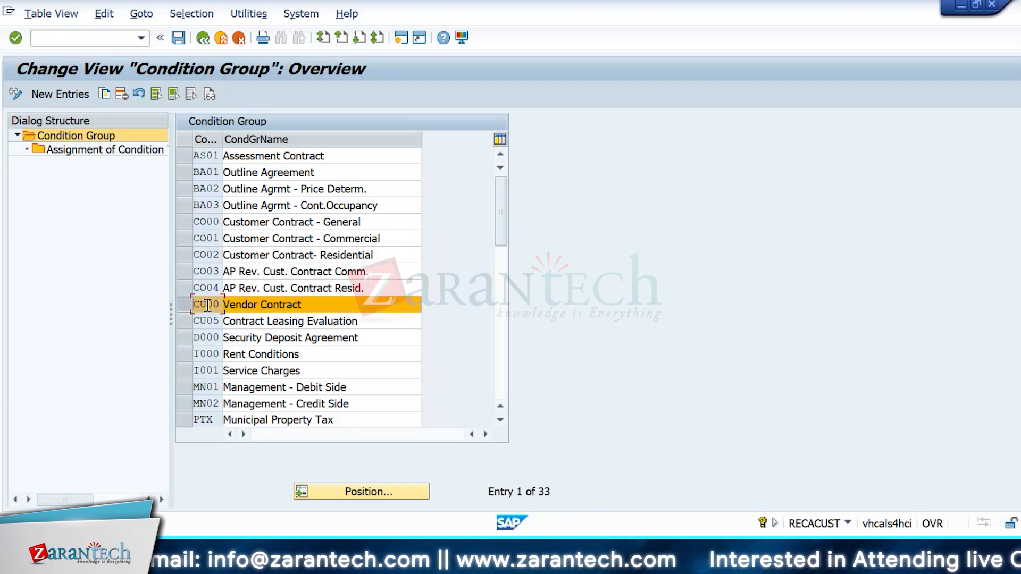
double_click(98, 152)
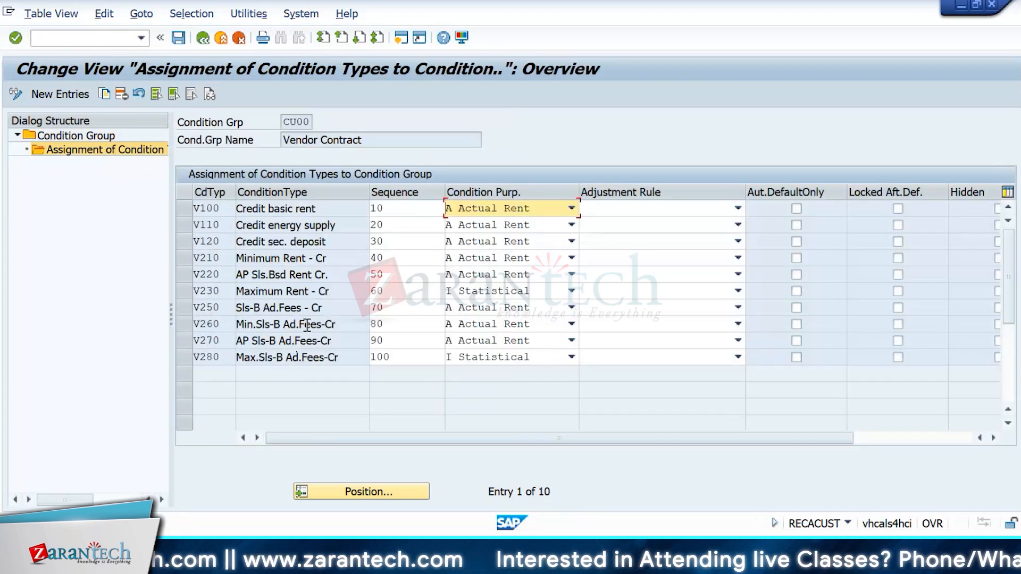
Step: Review CU00's ten assigned condition types, V100 to V280, then return to the IMG tree
drag(365, 140, 281, 144)
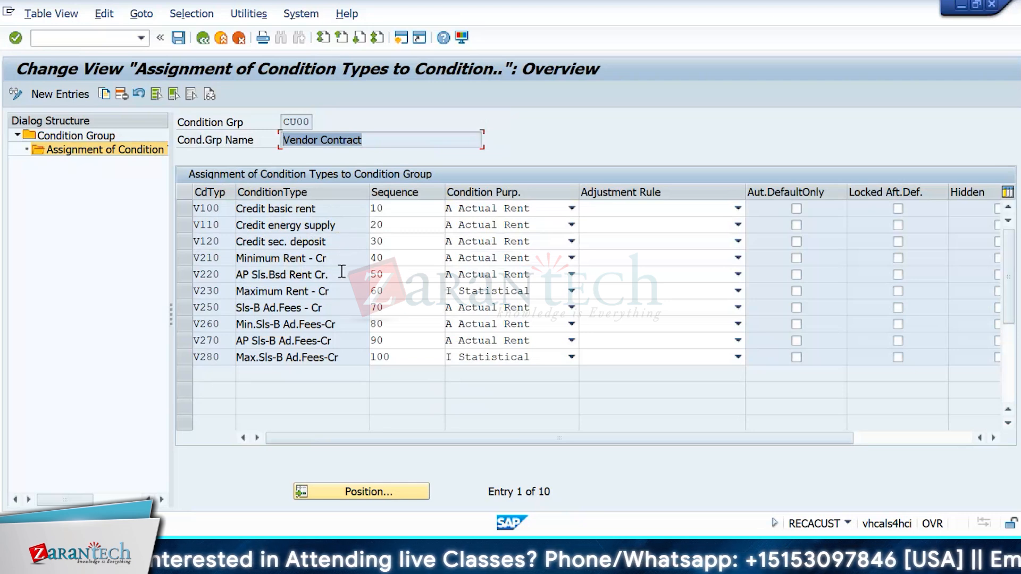
click(342, 275)
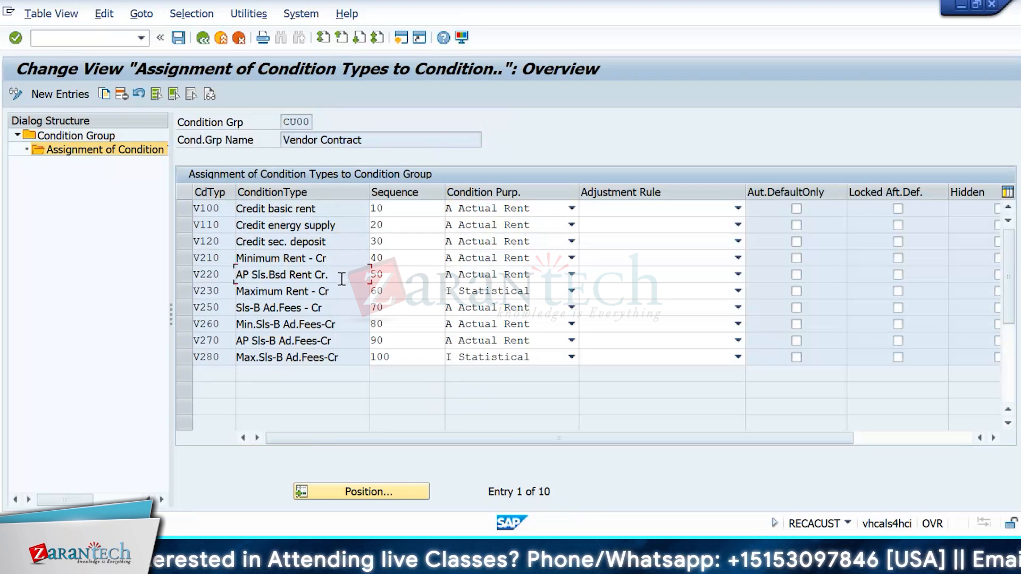
click(333, 311)
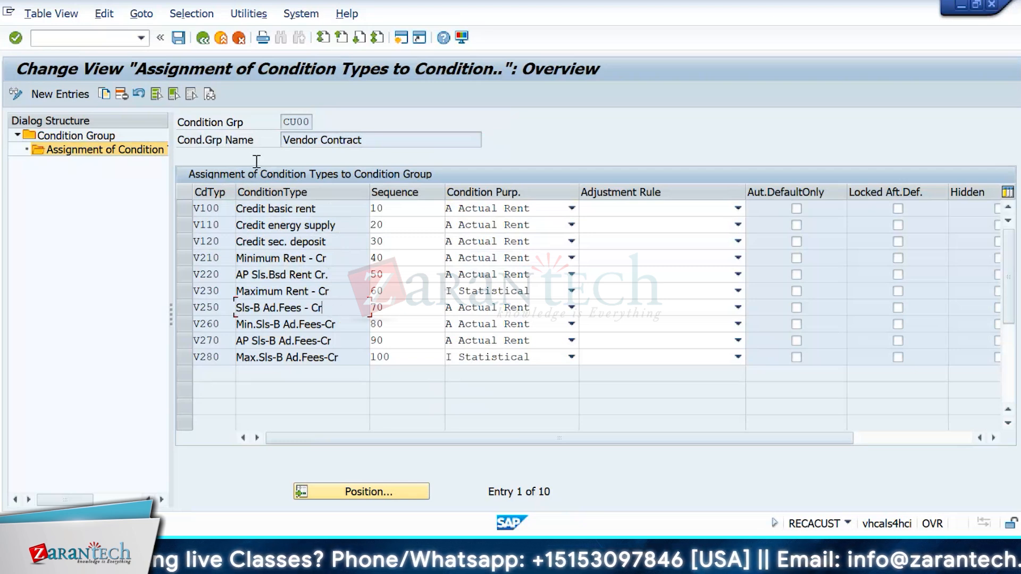
drag(308, 121, 278, 122)
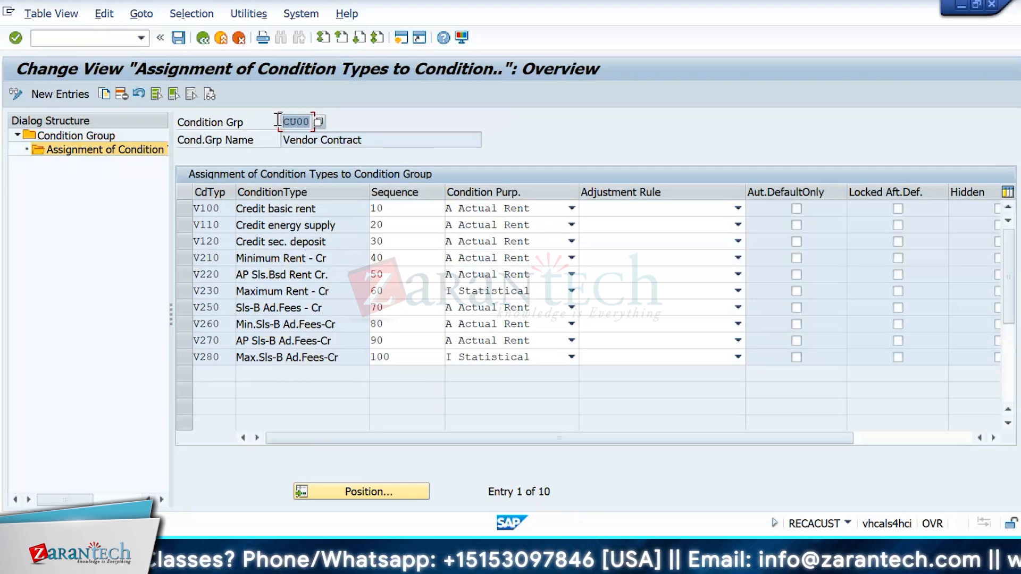
click(202, 38)
click(202, 38)
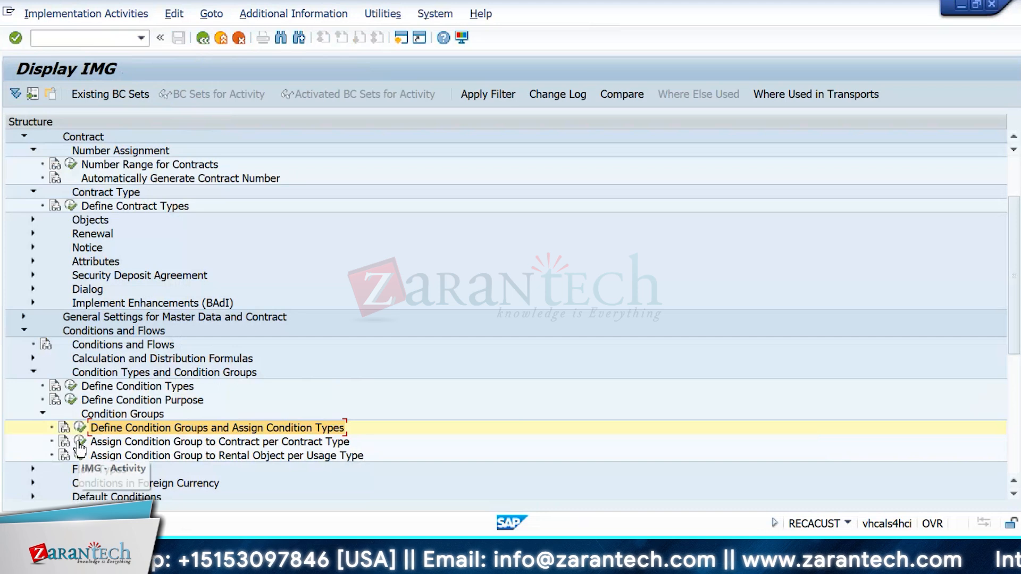
click(79, 441)
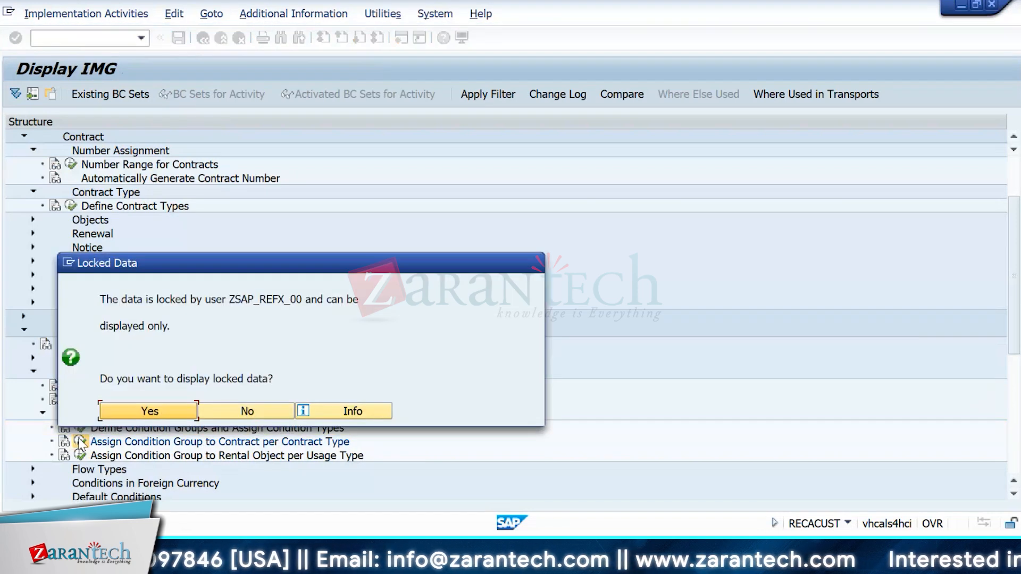
click(154, 412)
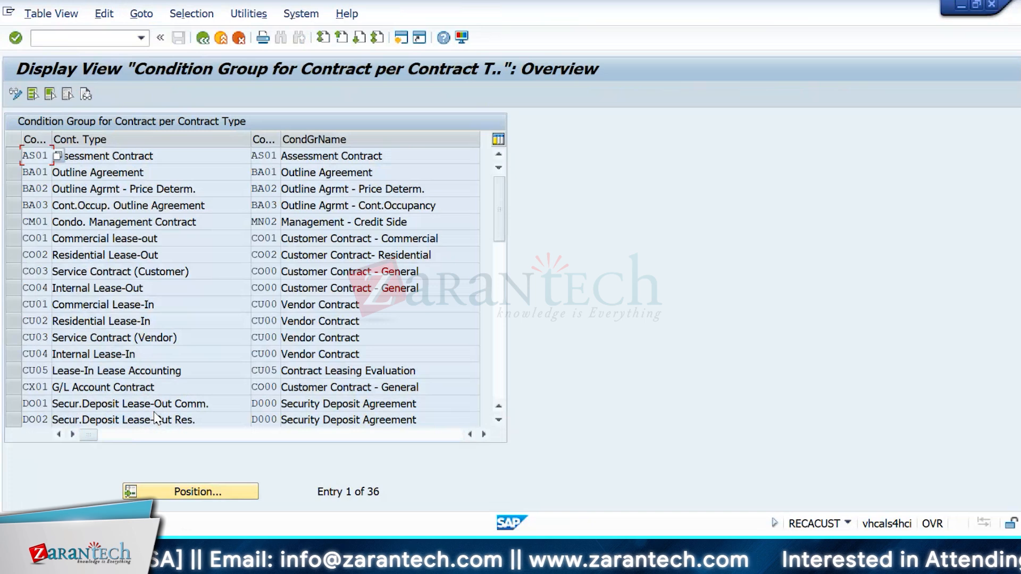
click(14, 303)
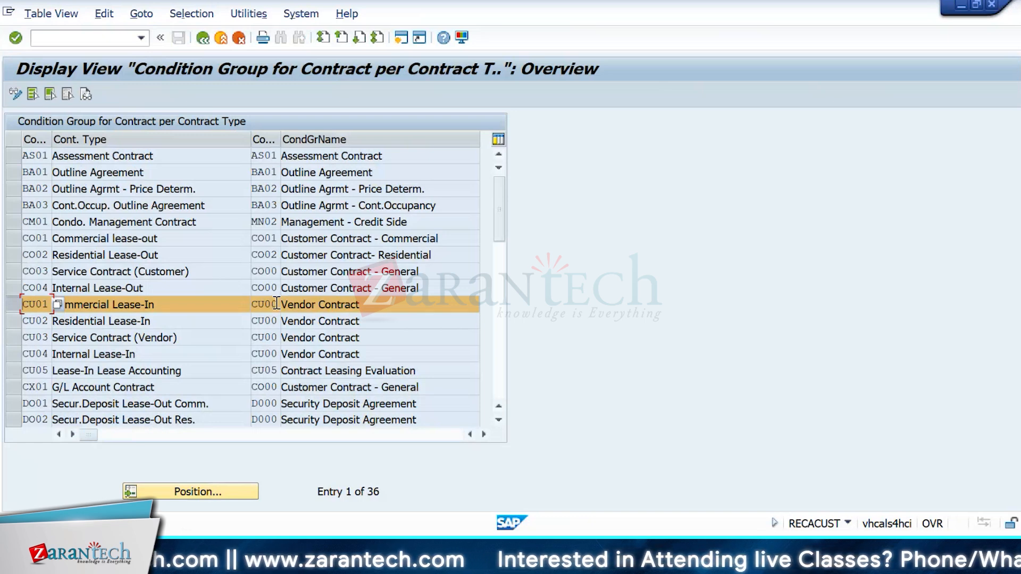
click(15, 304)
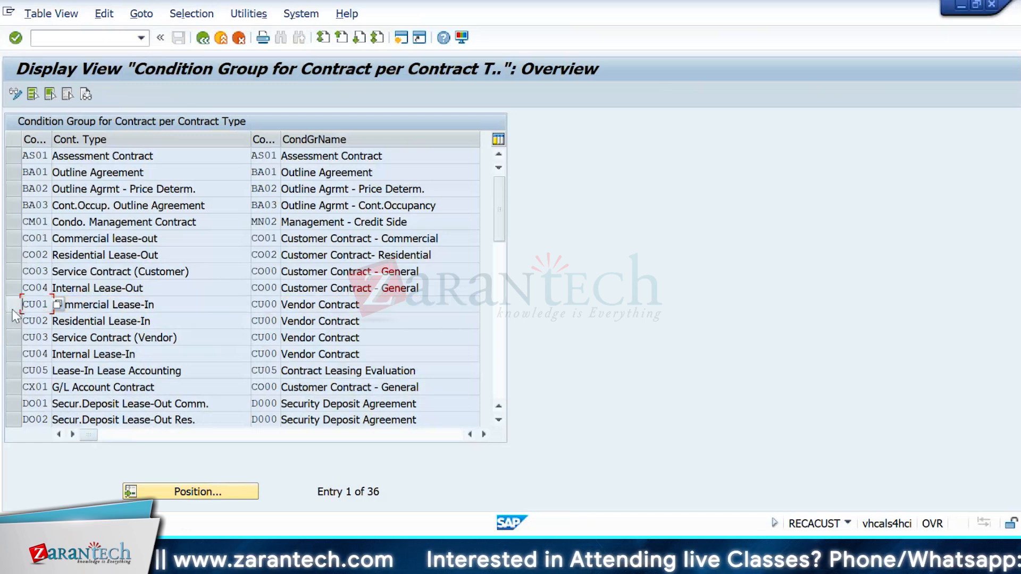
click(13, 242)
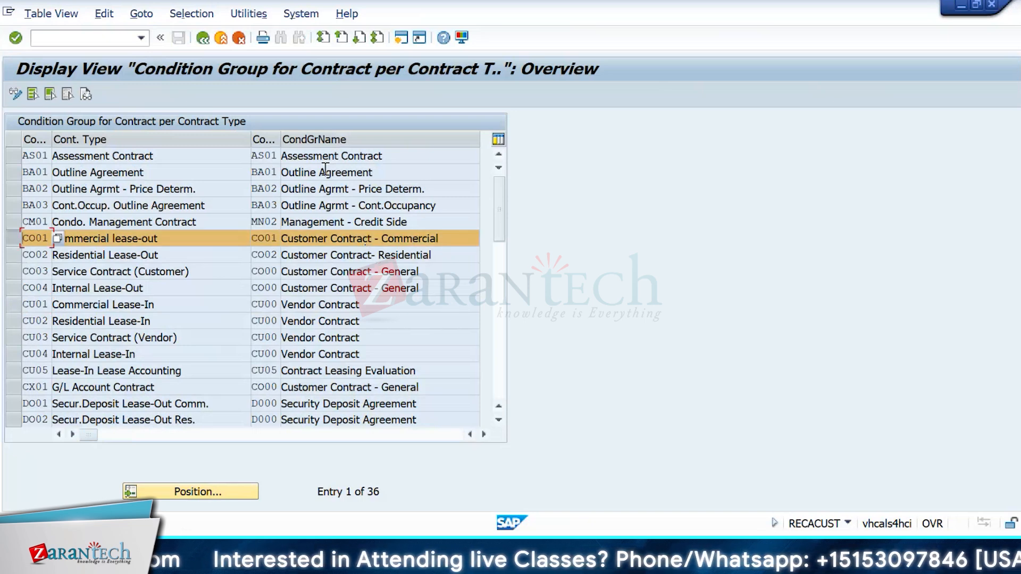
click(202, 38)
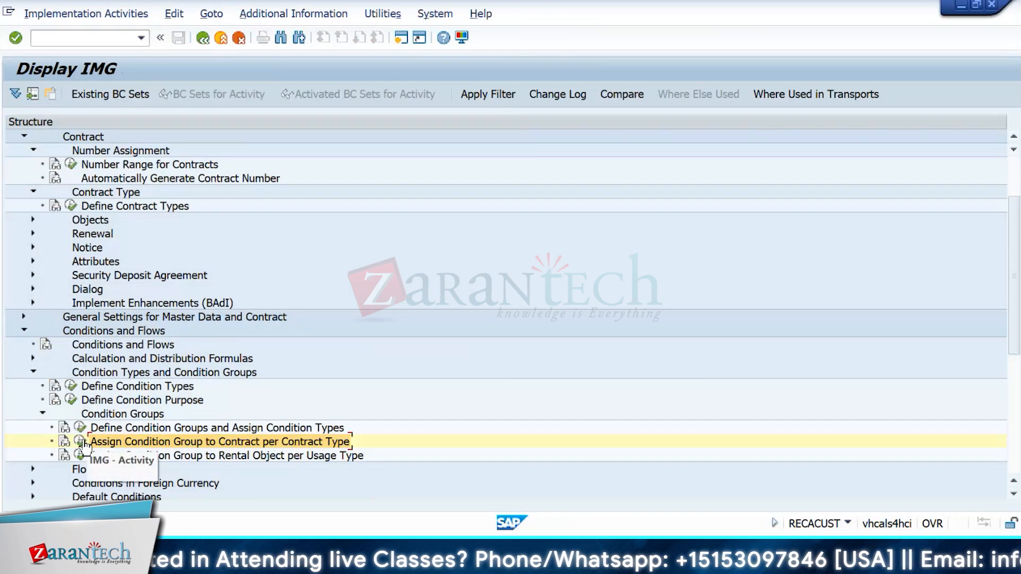
click(80, 428)
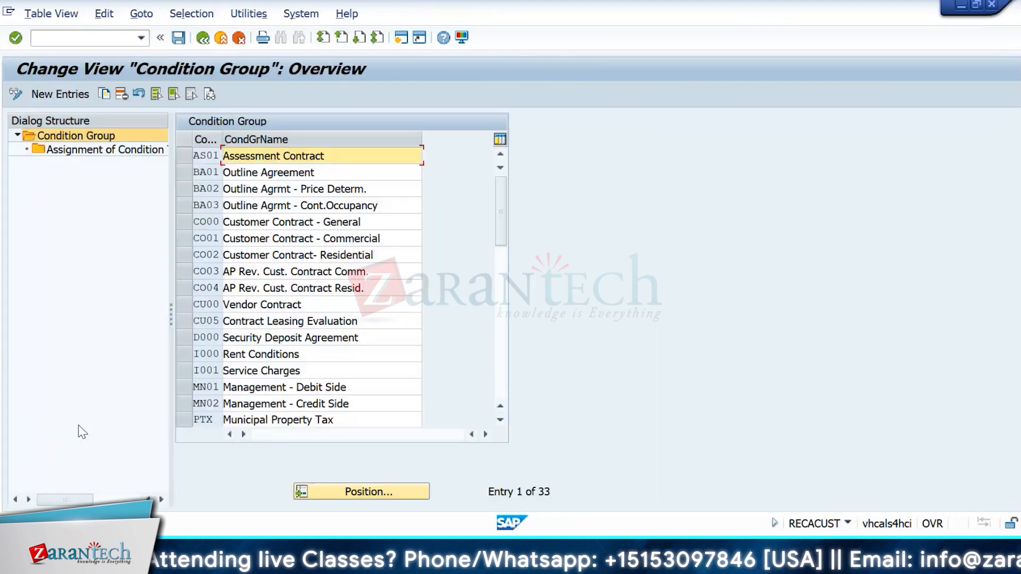
Step: Review the condition types assigned to CO01 Customer Contract - Commercial, then return to the IMG tree
click(185, 239)
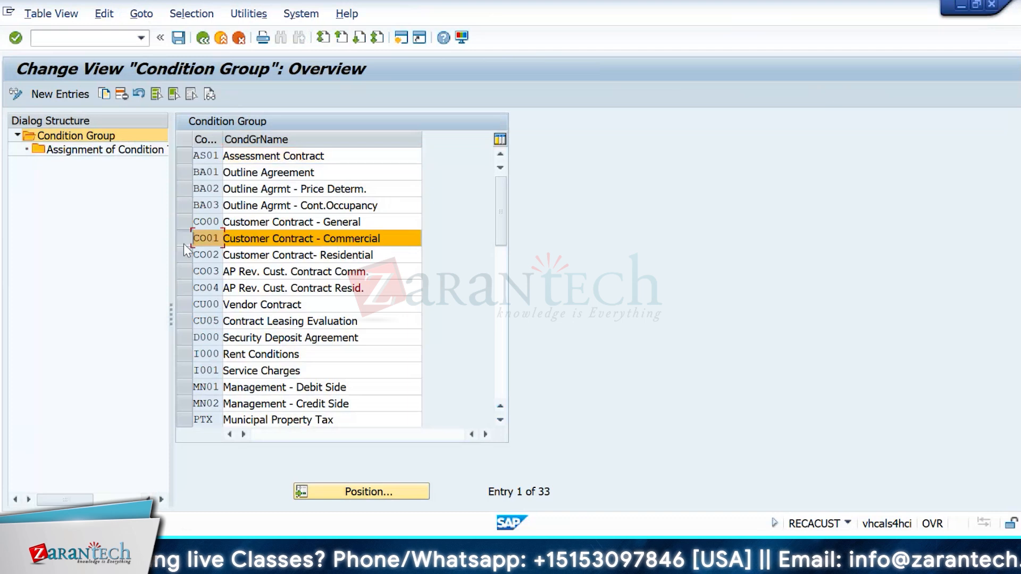
click(57, 153)
double_click(58, 153)
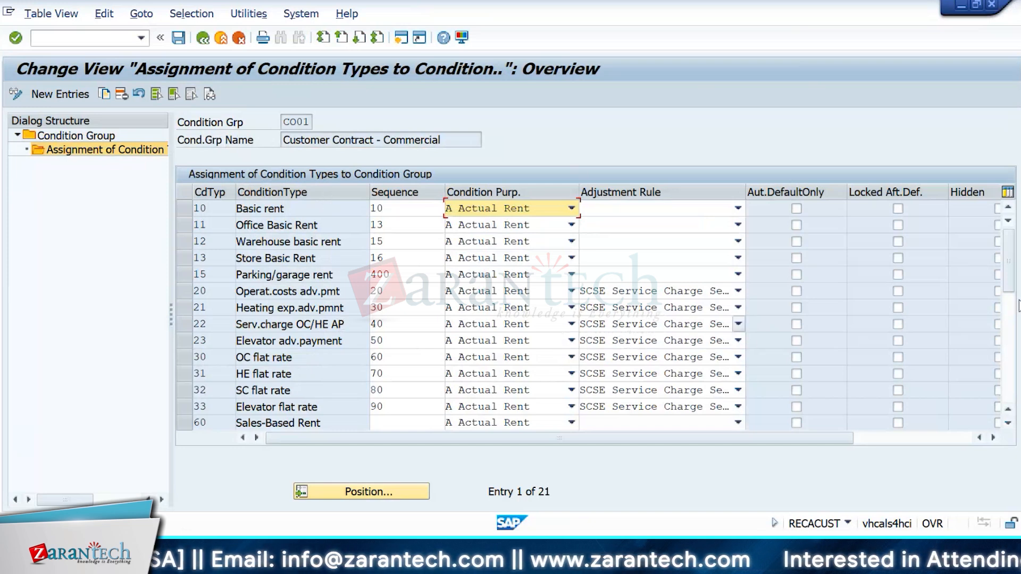
click(1011, 346)
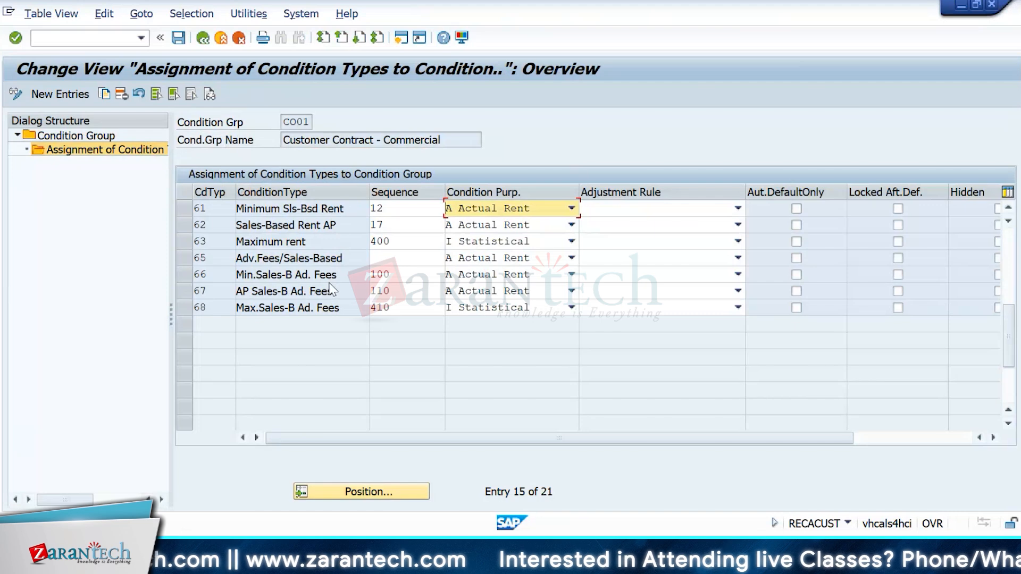
click(1014, 245)
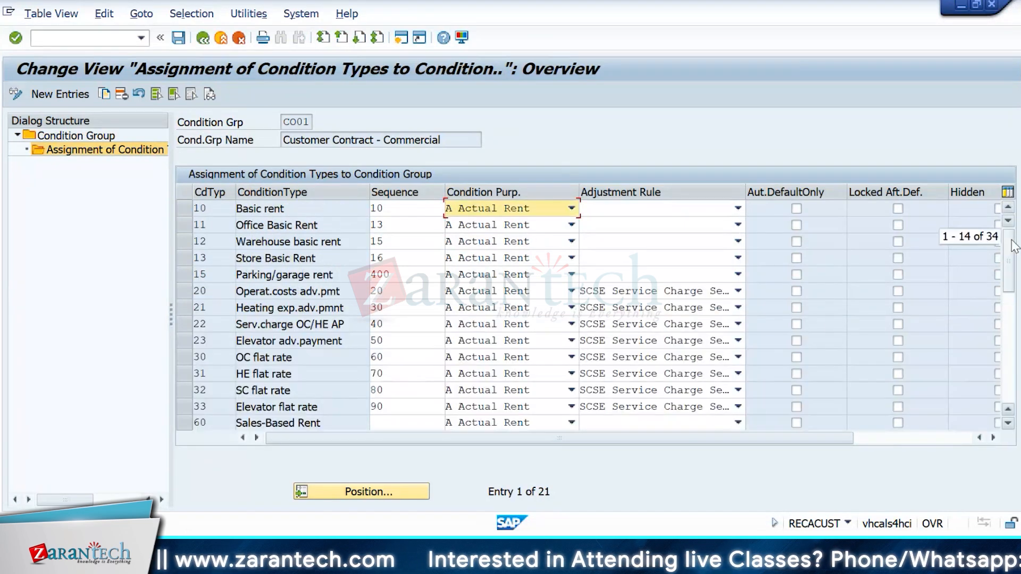
click(203, 37)
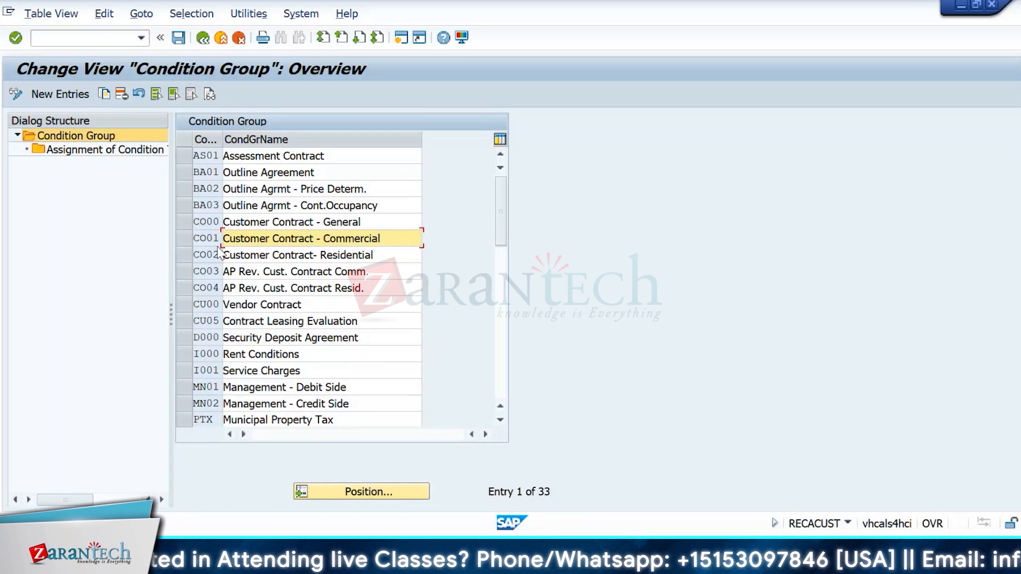
click(202, 38)
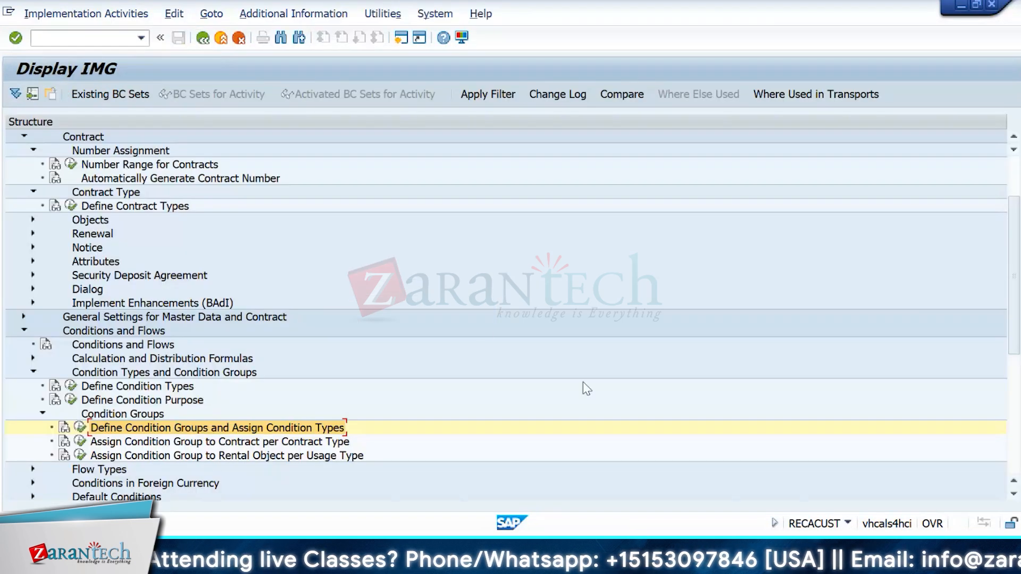
Step: Open Define Condition Types and show the details of condition type 10 Basic rent
scroll(1014, 273, down, 3)
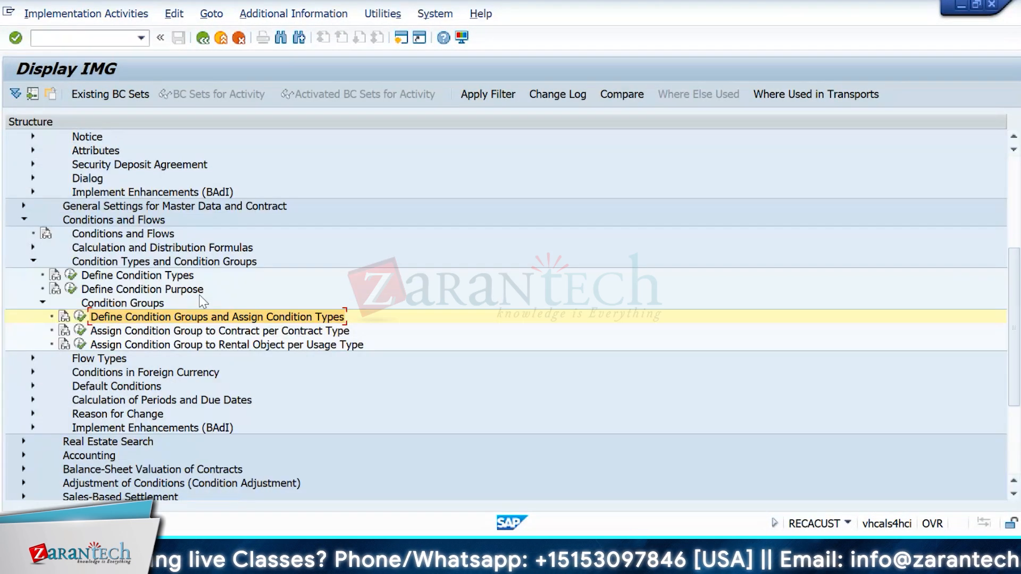
click(72, 273)
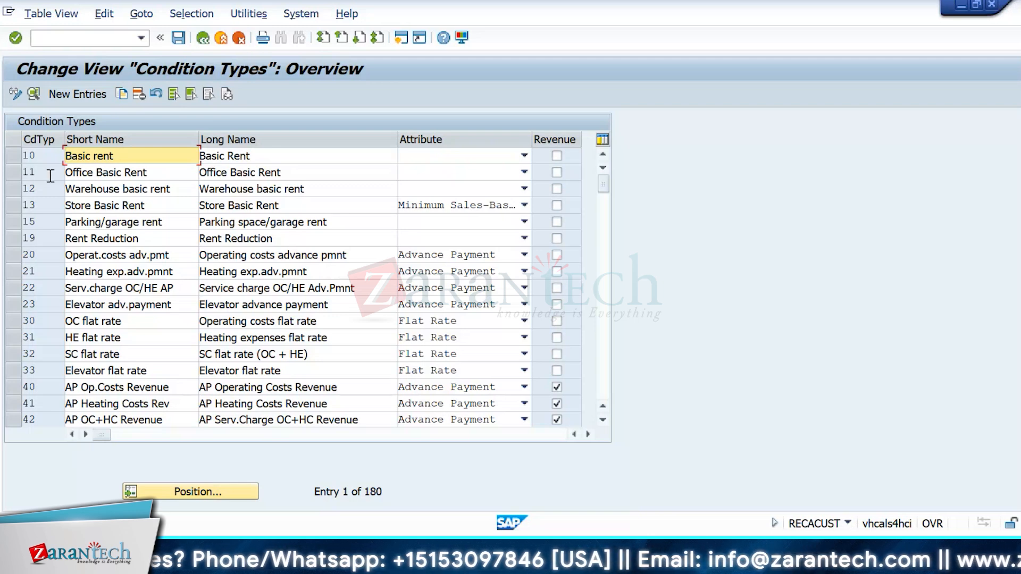
double_click(44, 155)
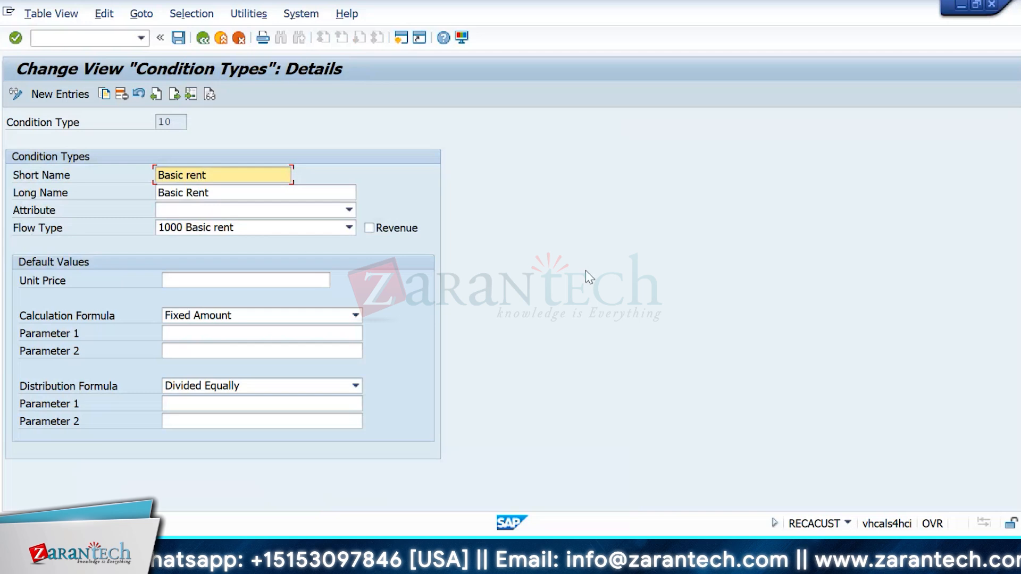
click(337, 211)
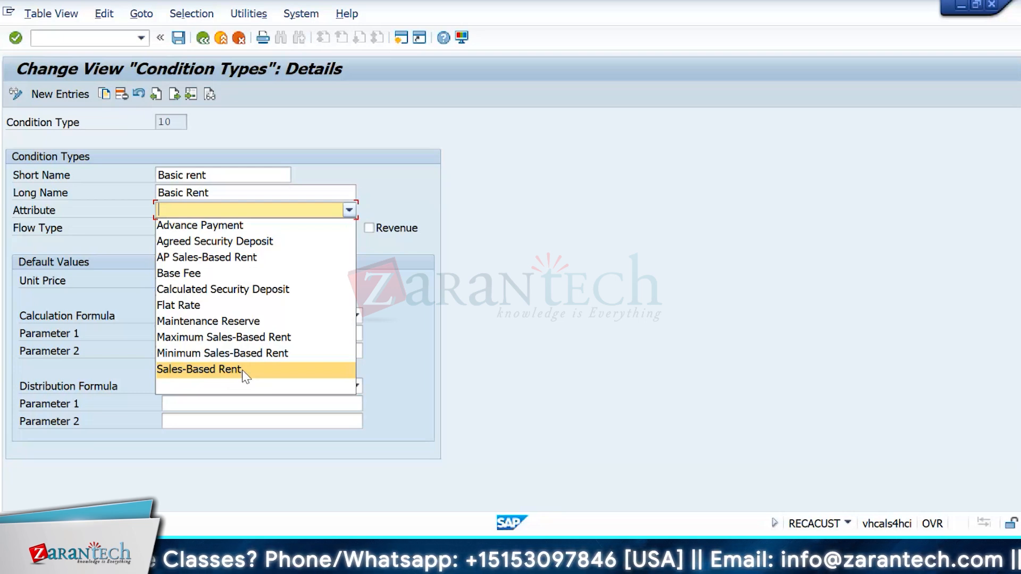
click(596, 385)
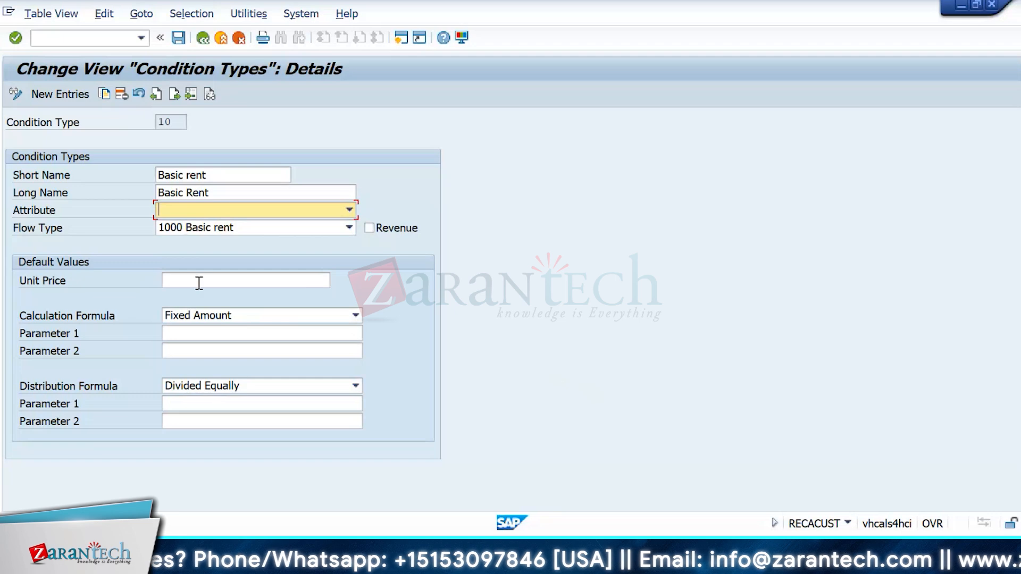
click(174, 280)
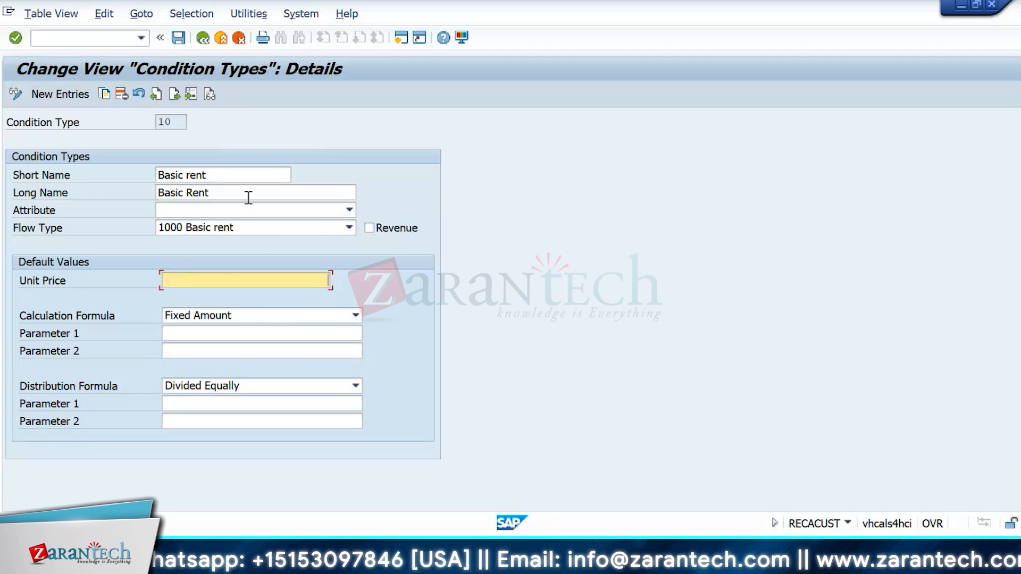
drag(234, 177, 155, 175)
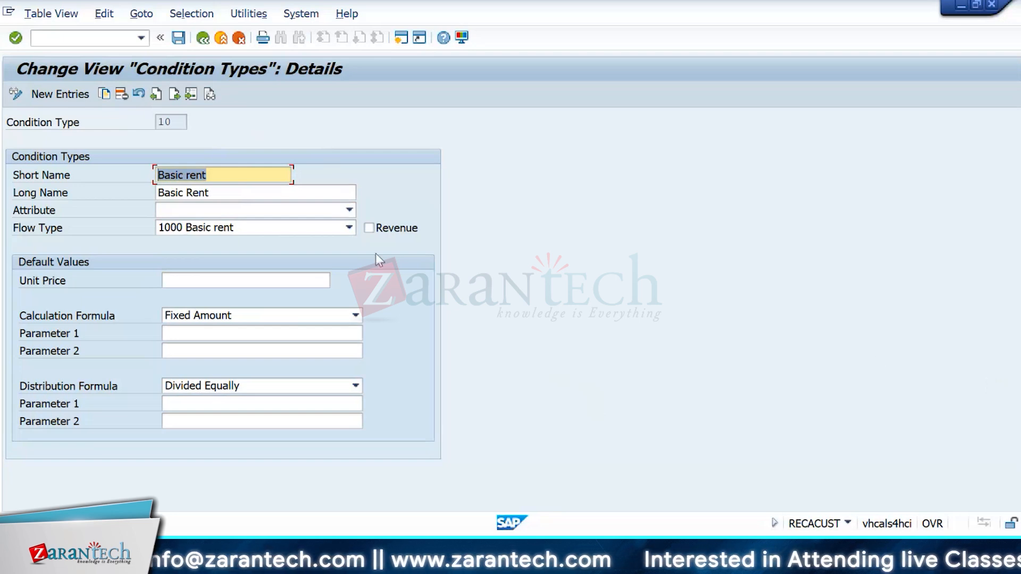
click(265, 286)
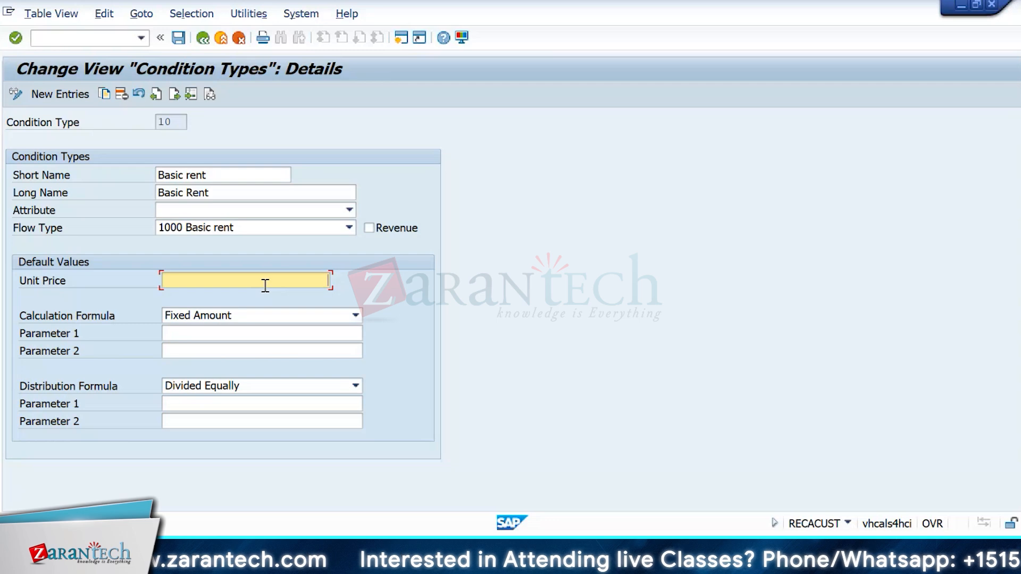
Step: Keep Basic rent's Fixed Amount calculation and Divided Equally distribution formulas unchanged, then return to the overview
click(322, 316)
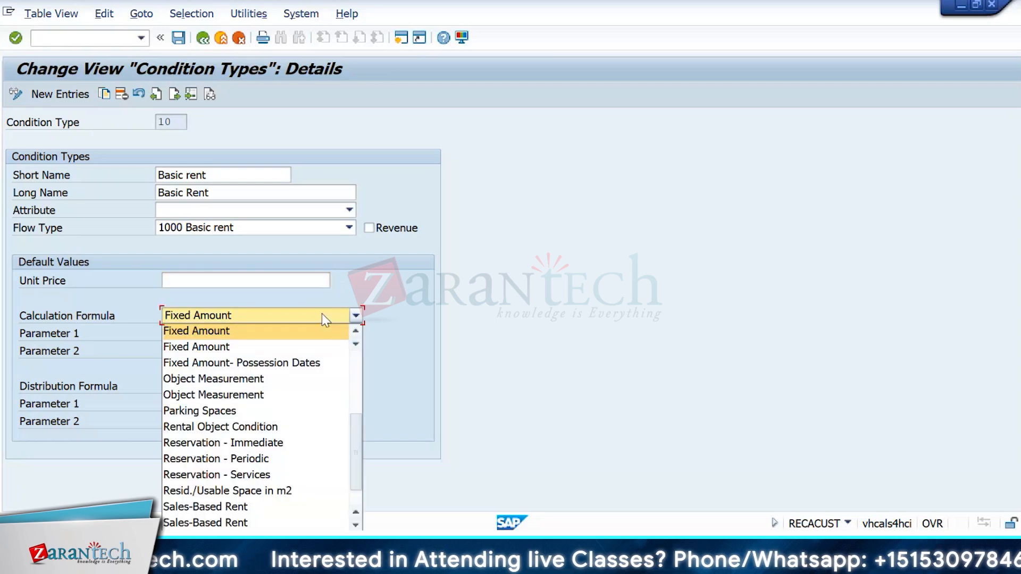
click(407, 322)
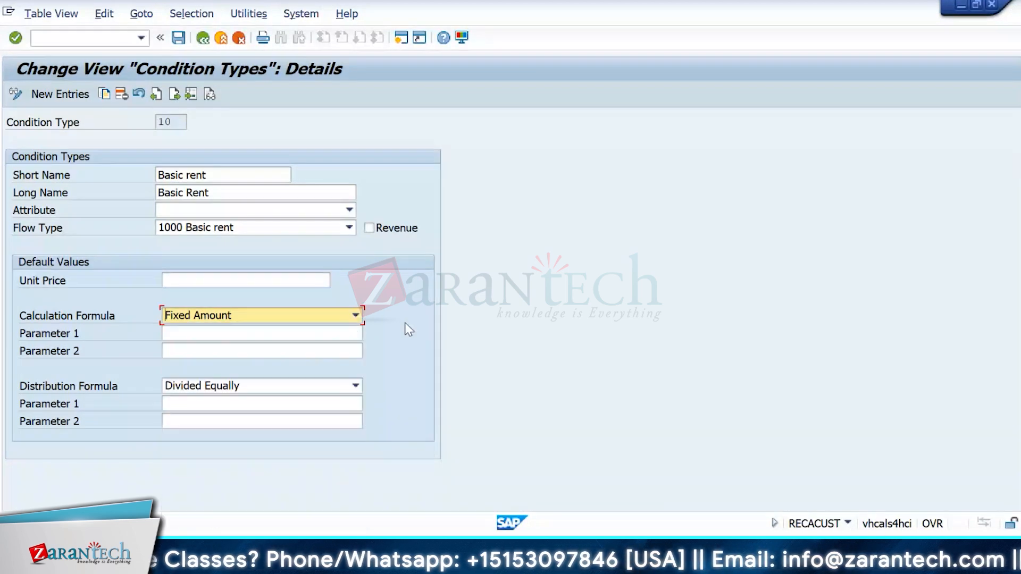
click(291, 389)
click(550, 315)
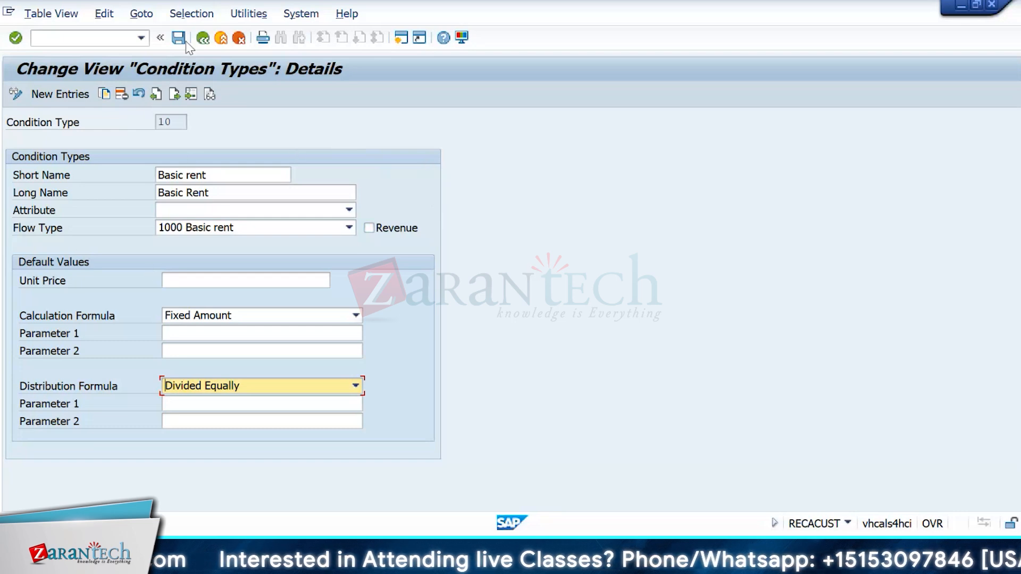
click(203, 38)
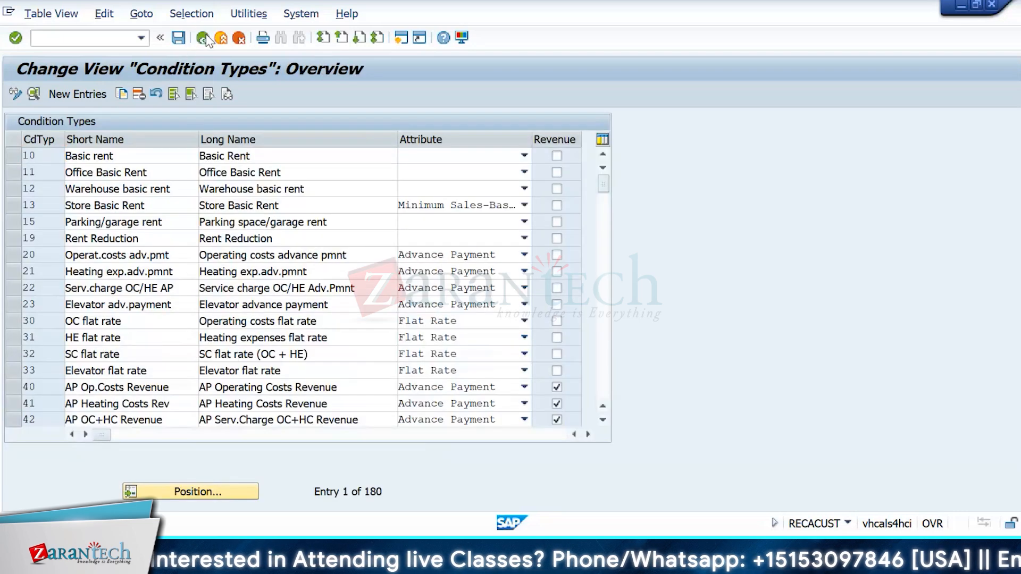
Step: Open Define Condition Purpose and confirm row YI's internal purpose stays Statistical
click(204, 39)
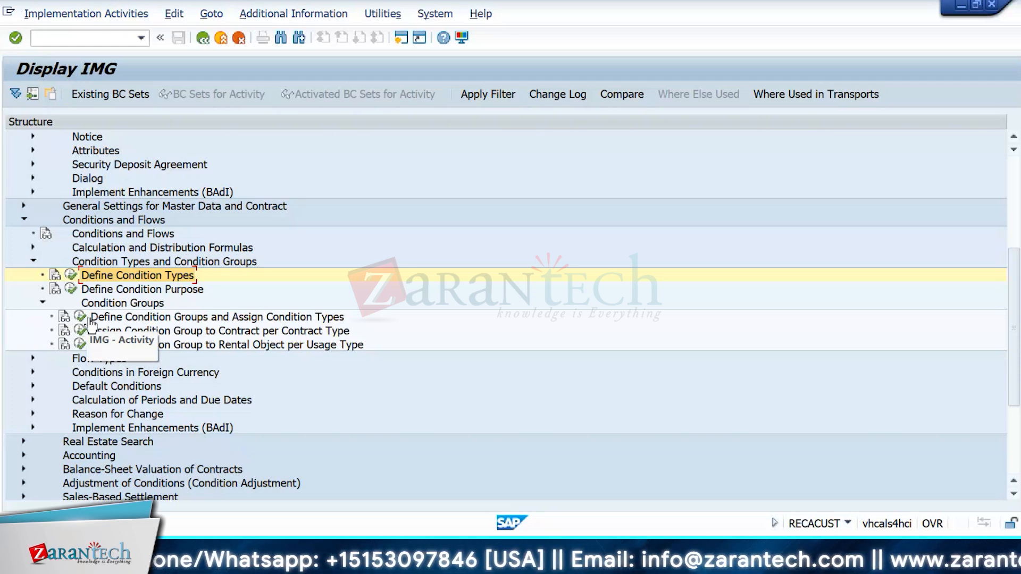
click(71, 289)
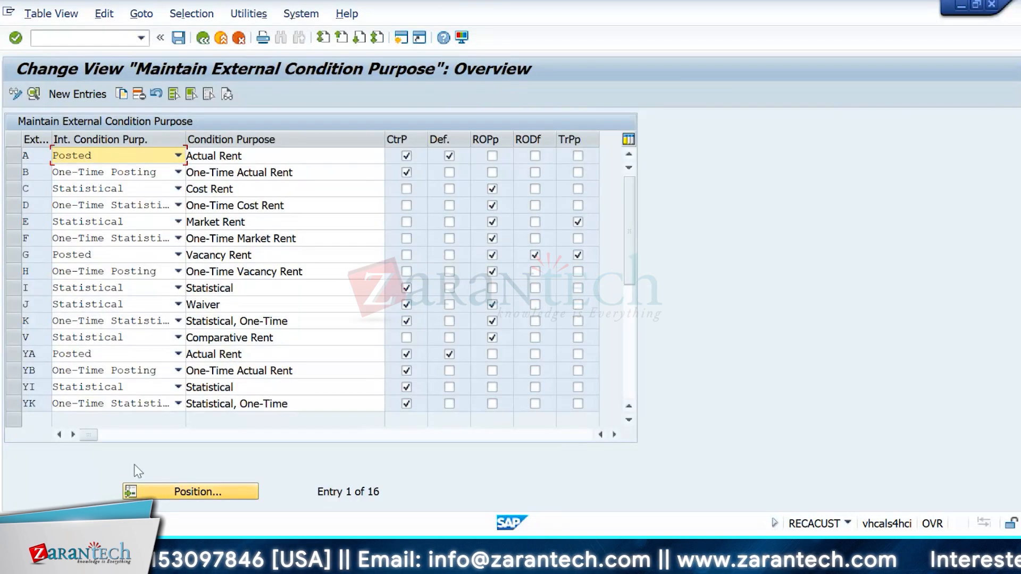
click(150, 388)
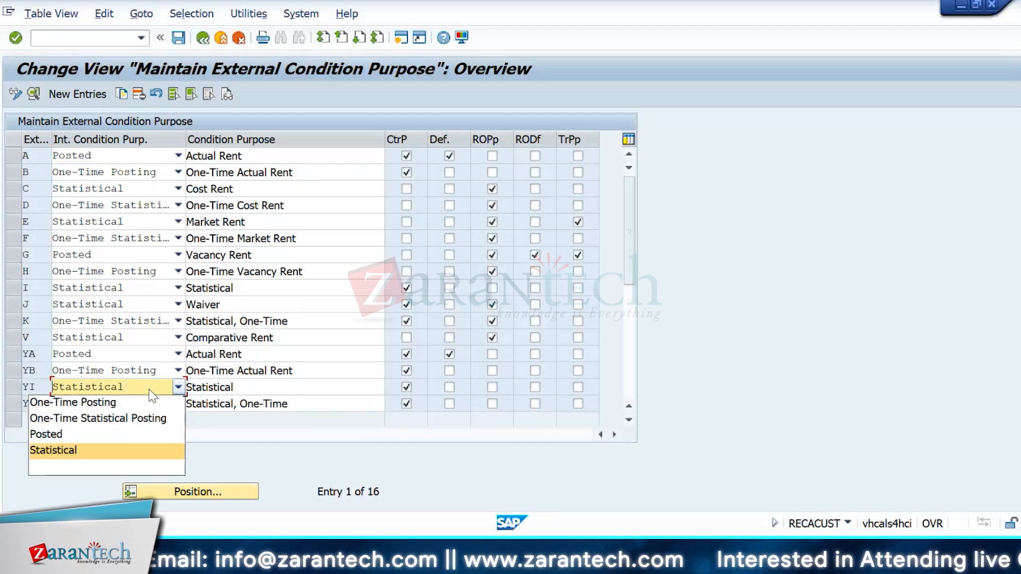
click(149, 390)
Step: Return to the IMG tree and collapse Condition Groups and Condition Types and Condition Groups
click(203, 38)
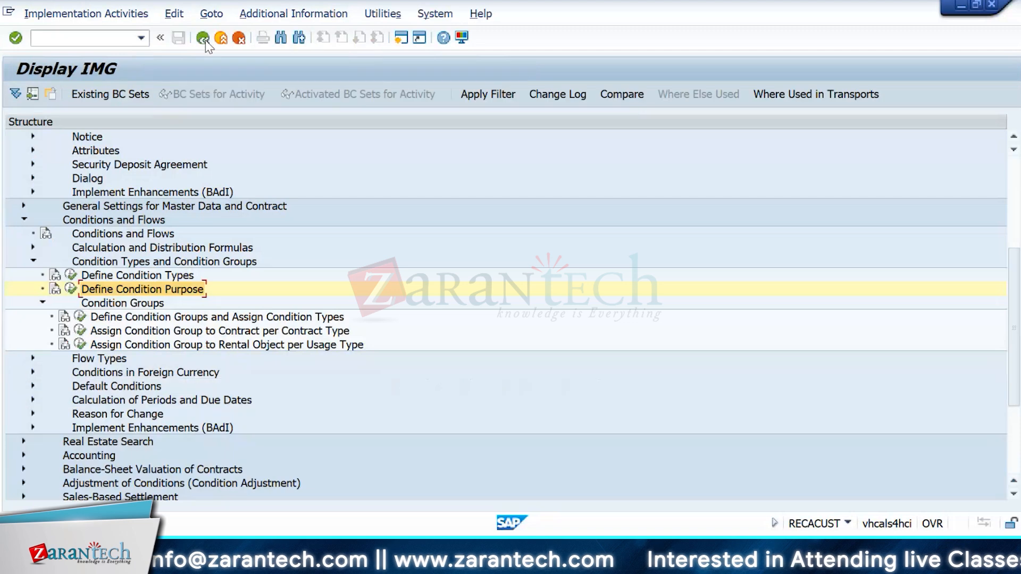
click(43, 303)
click(33, 261)
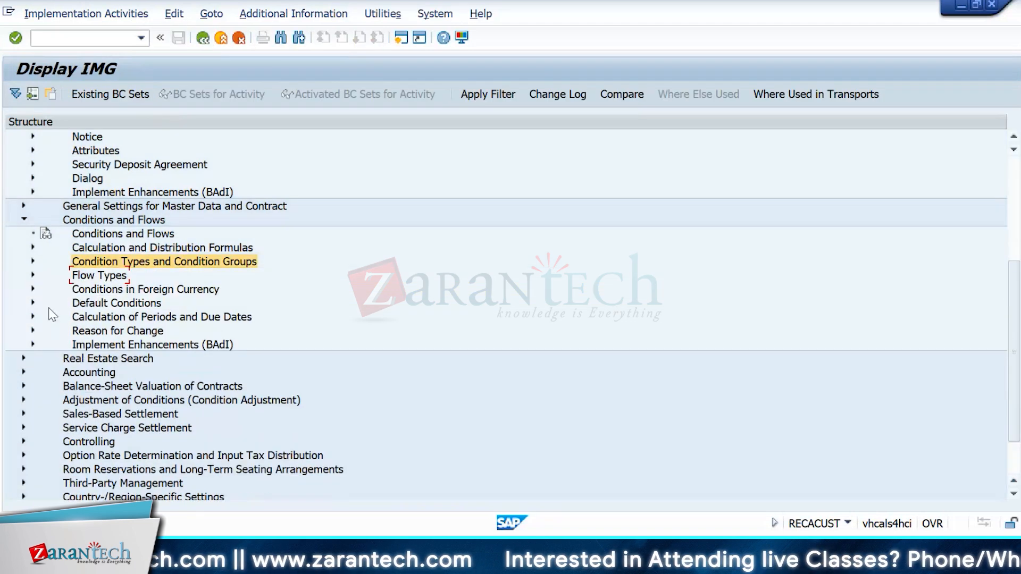
Step: Expand Flow Types and run Define Flow Types to list entries like 1000 Basic rent
click(34, 275)
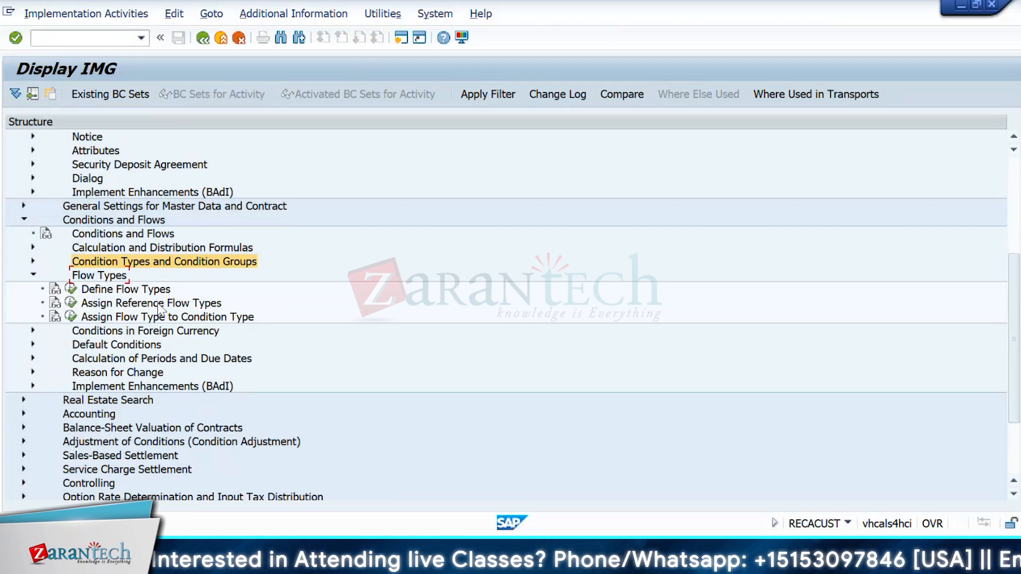
click(71, 289)
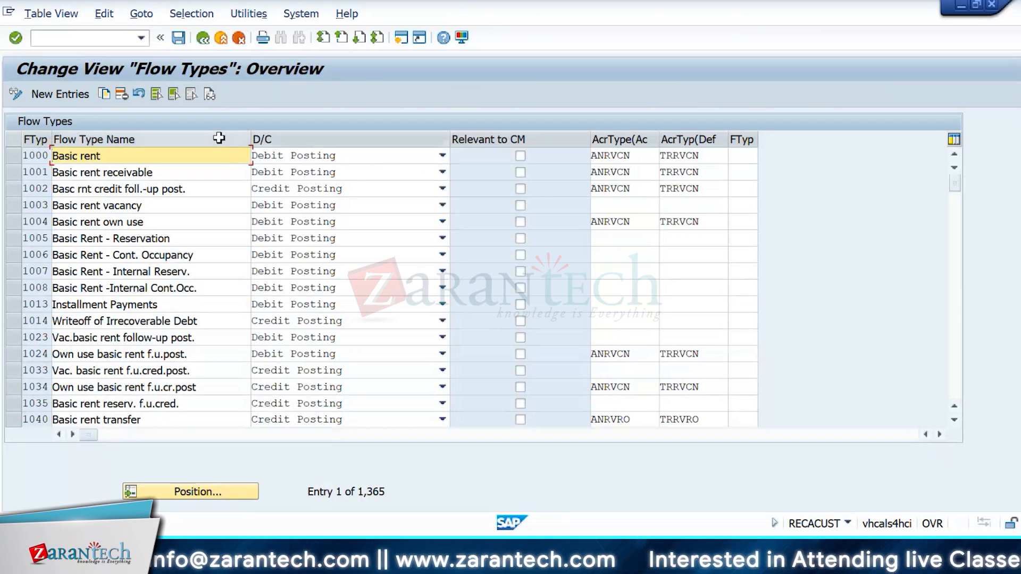
Step: Switch to the other SAP session and bring it back to the IMG tree with a /n command
key(alt+Tab)
click(73, 37)
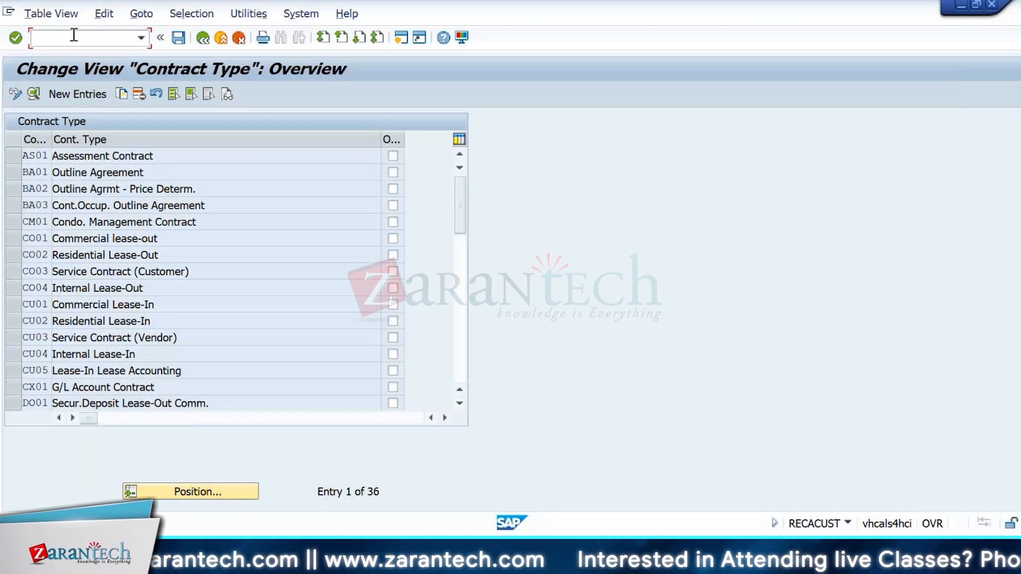
text(/nr)
key(Return)
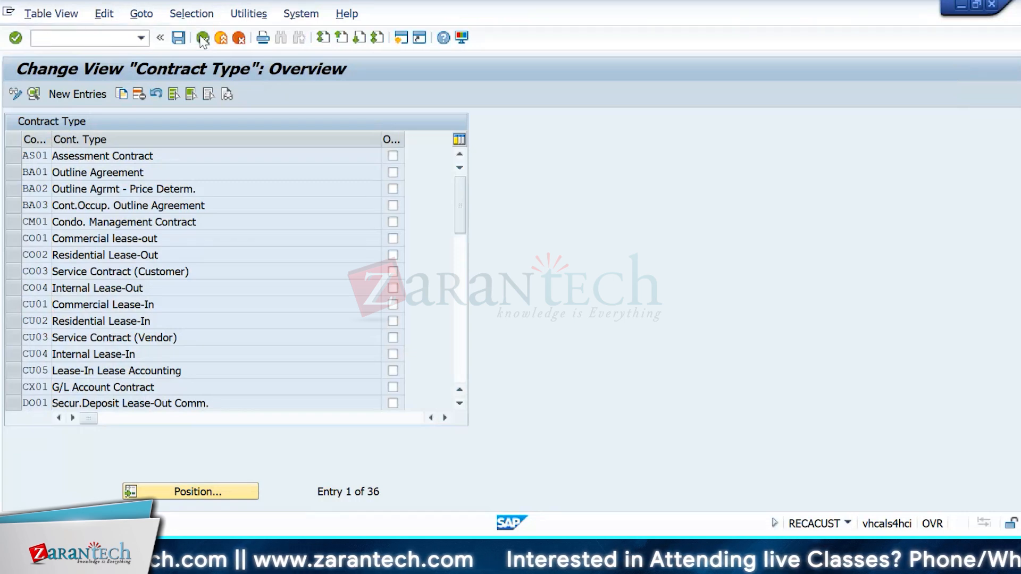
Step: Expand Accounting > Automatically Generated Accounting Documents > Account Determination and show Assign Account Symbol to Flow Type documentation
click(24, 248)
click(24, 275)
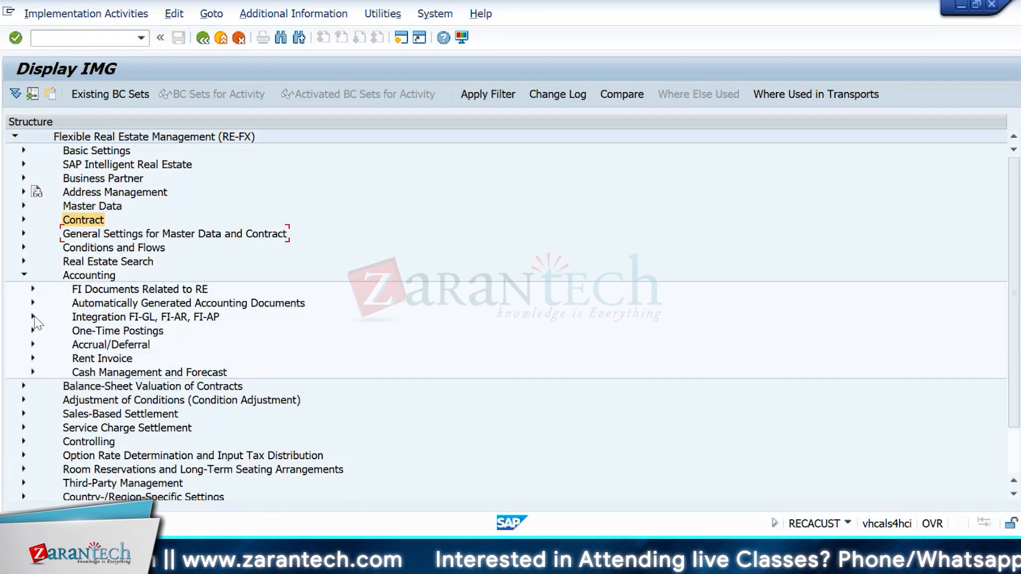
click(33, 303)
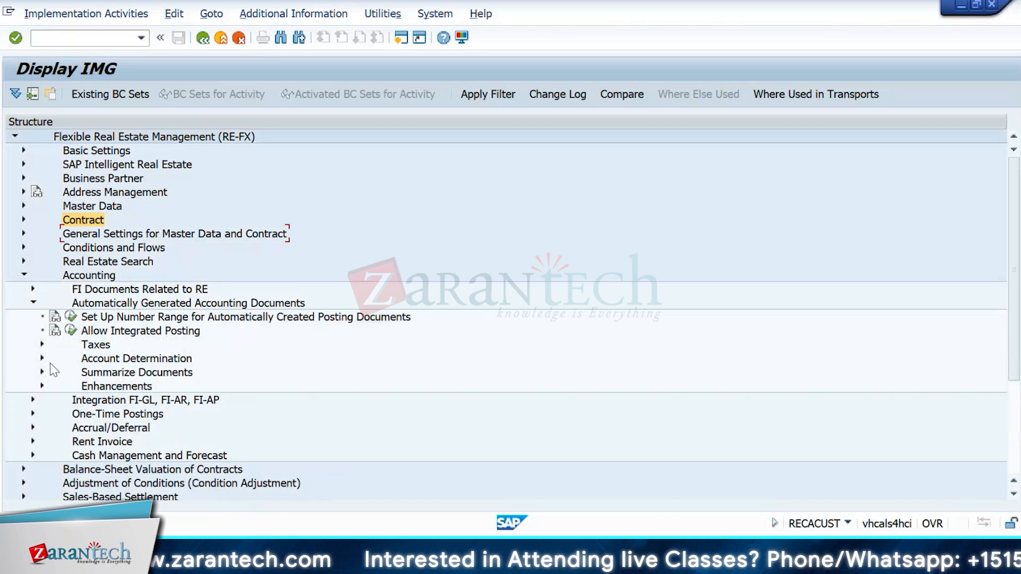
click(42, 358)
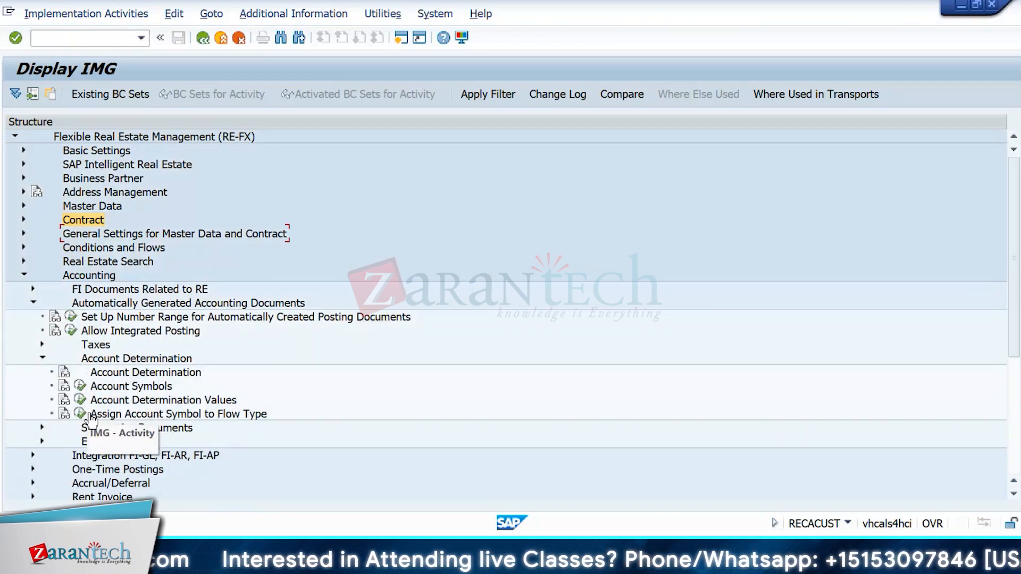
click(66, 414)
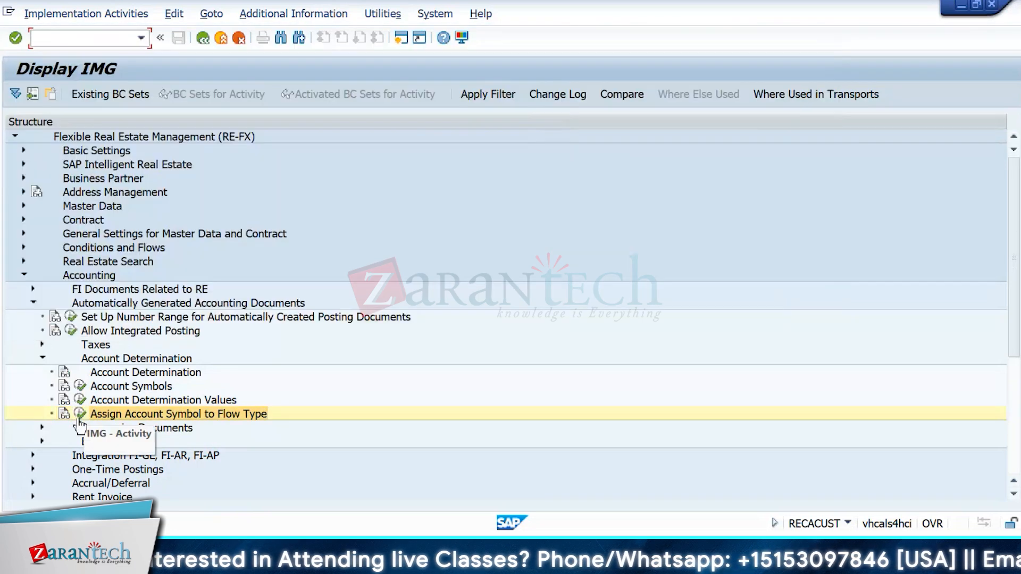
Step: Compare flow type 1000's account symbol assignment with its Flow Types definition, then close Flow Types
click(80, 415)
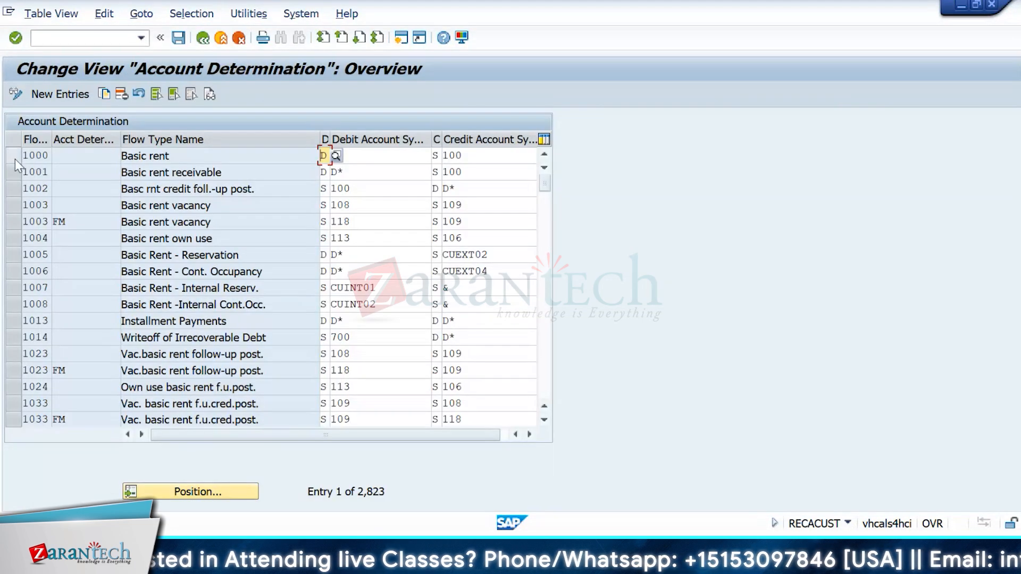
click(15, 158)
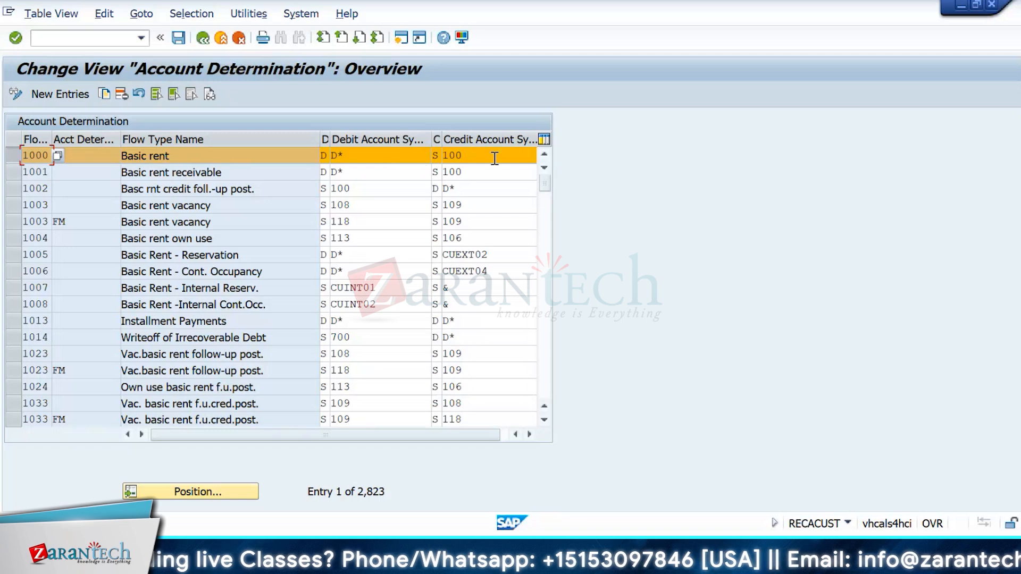
key(alt+Tab)
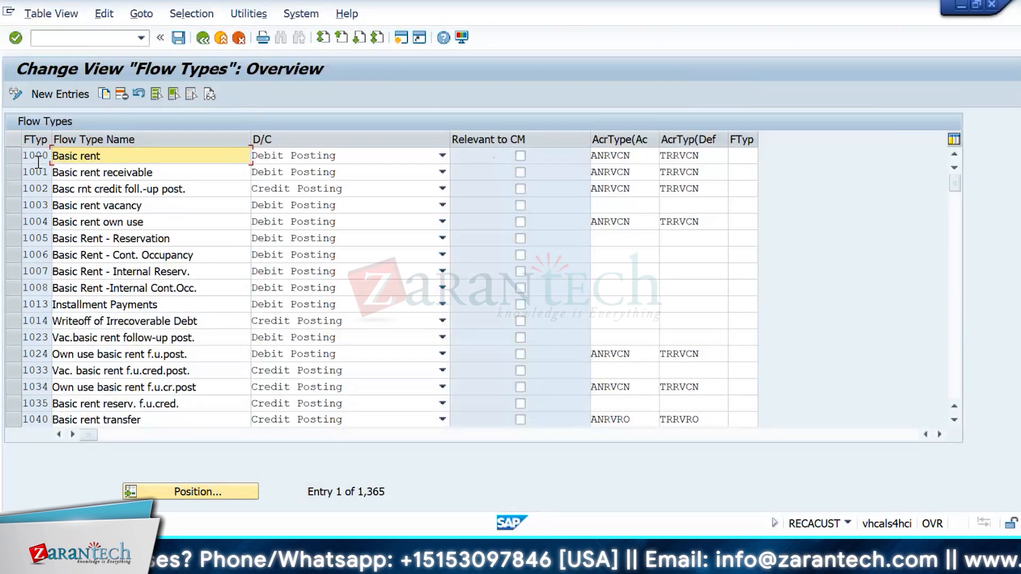
key(alt+Tab)
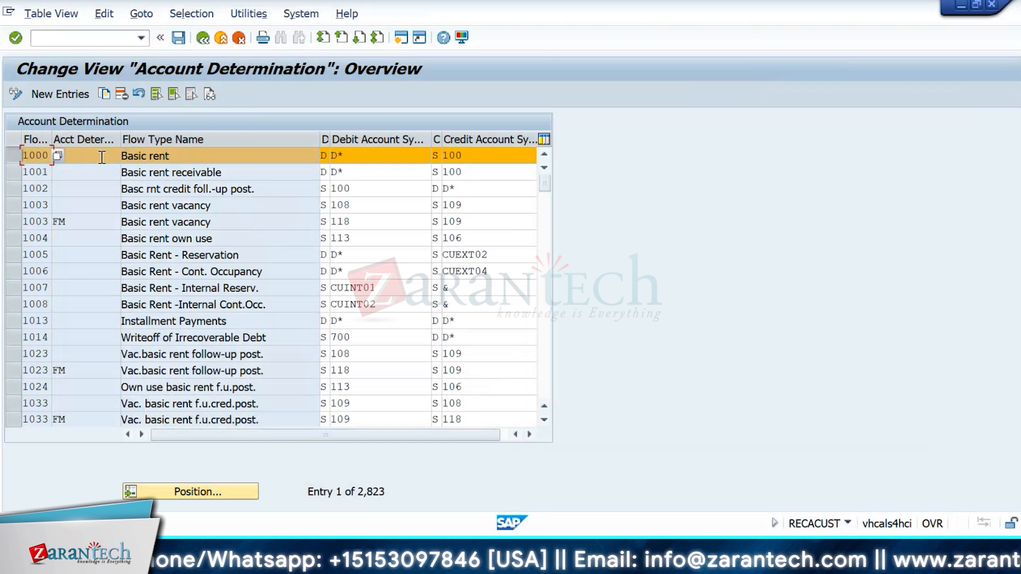
key(alt+Tab)
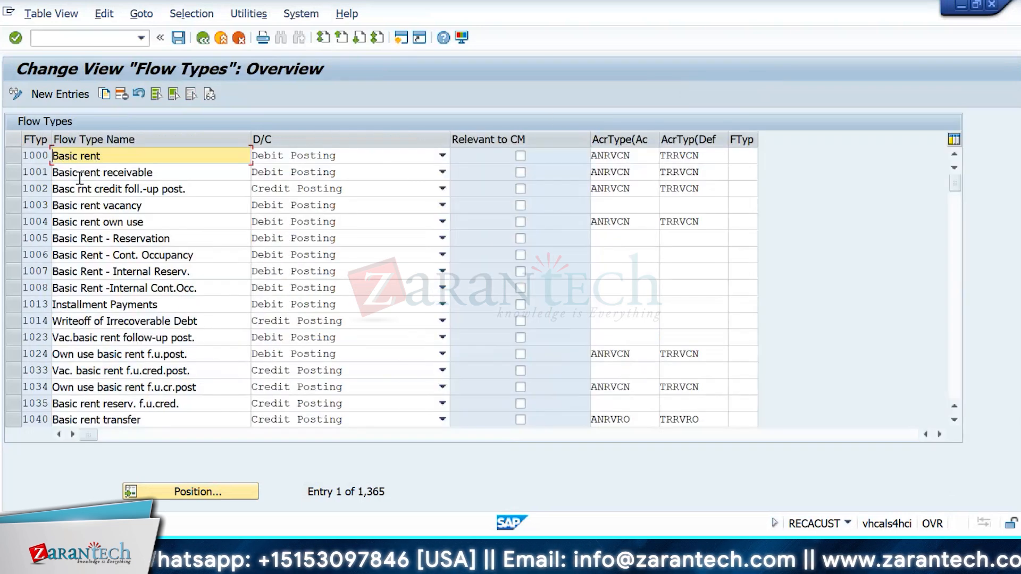
click(14, 158)
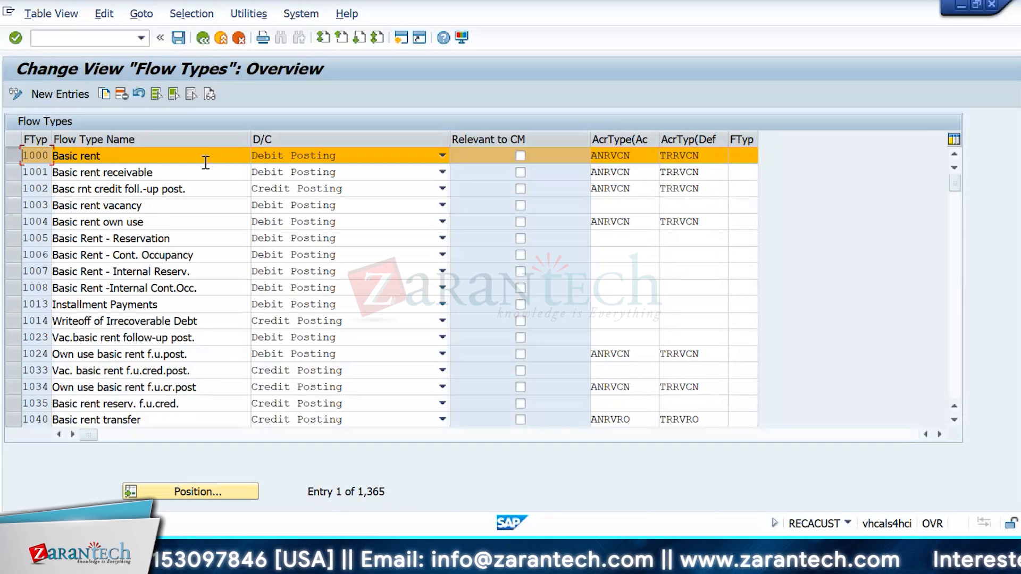
click(203, 39)
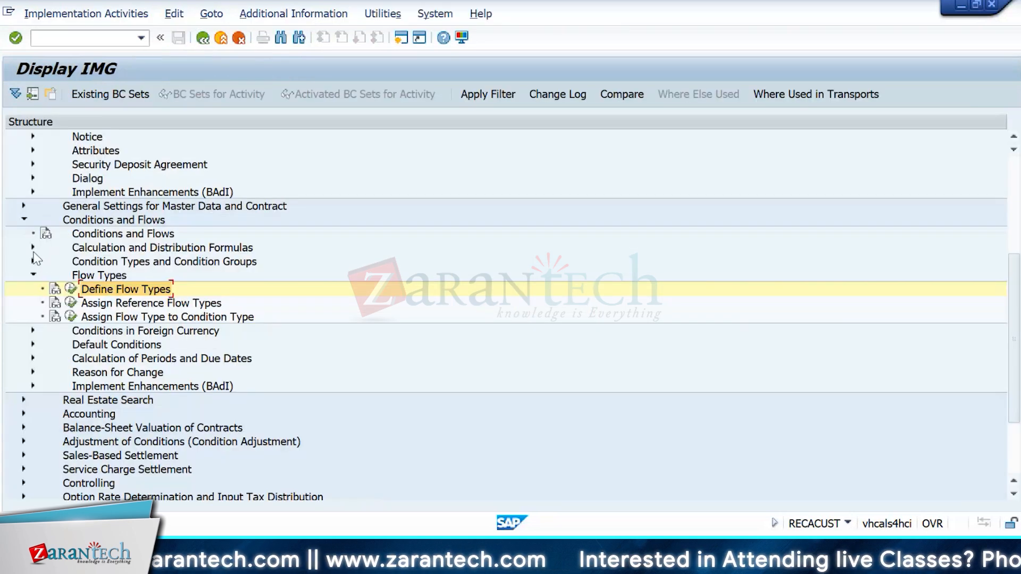
Step: Inspect condition type 10 Basic rent's details, then reopen the Define Condition Types overview
click(33, 261)
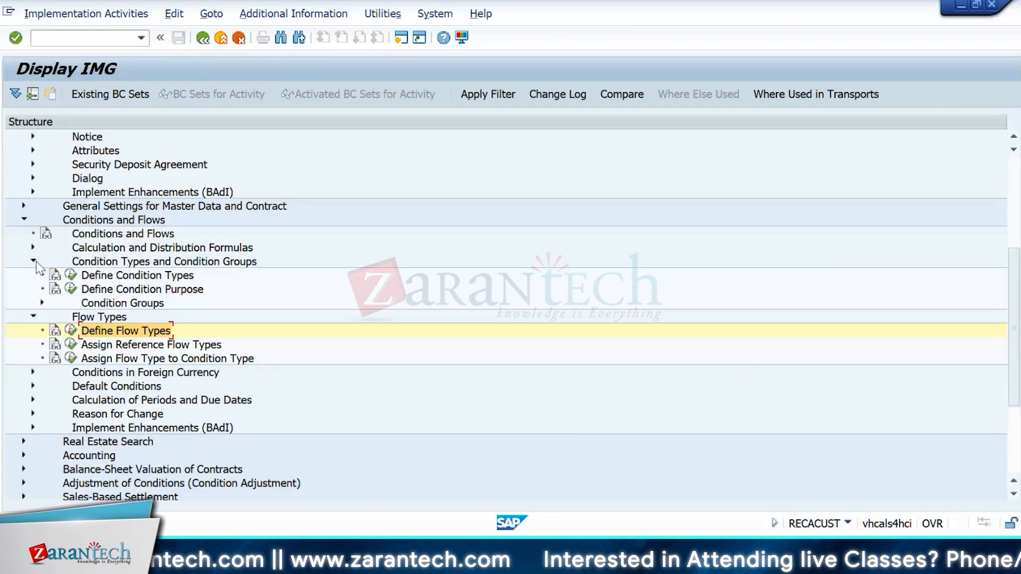
click(72, 277)
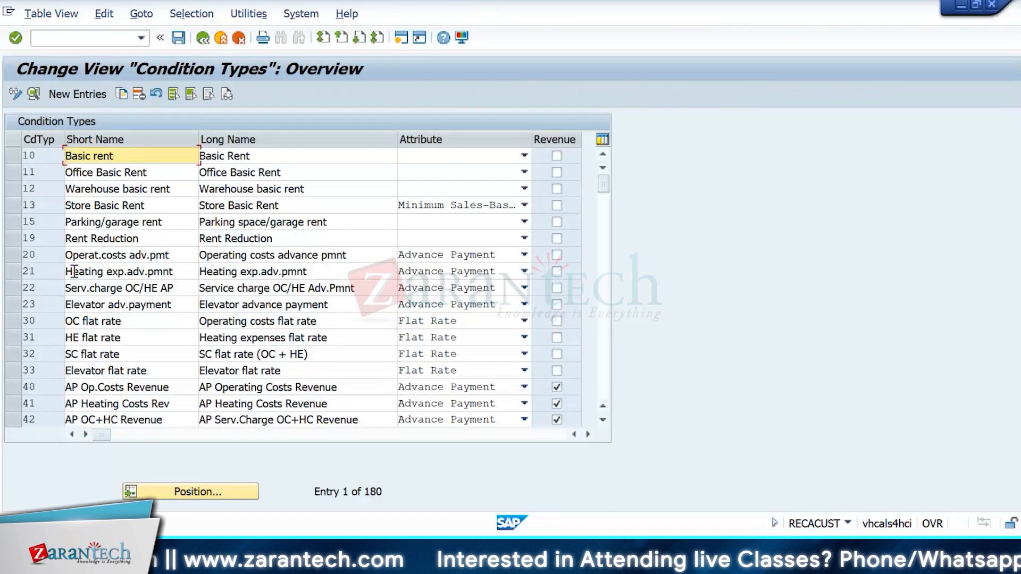
double_click(44, 156)
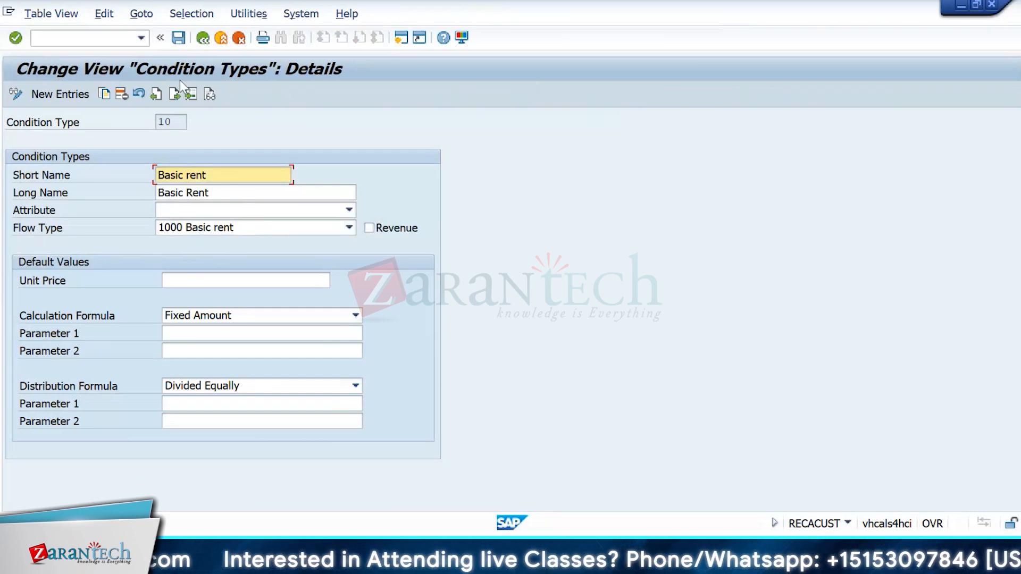
click(202, 38)
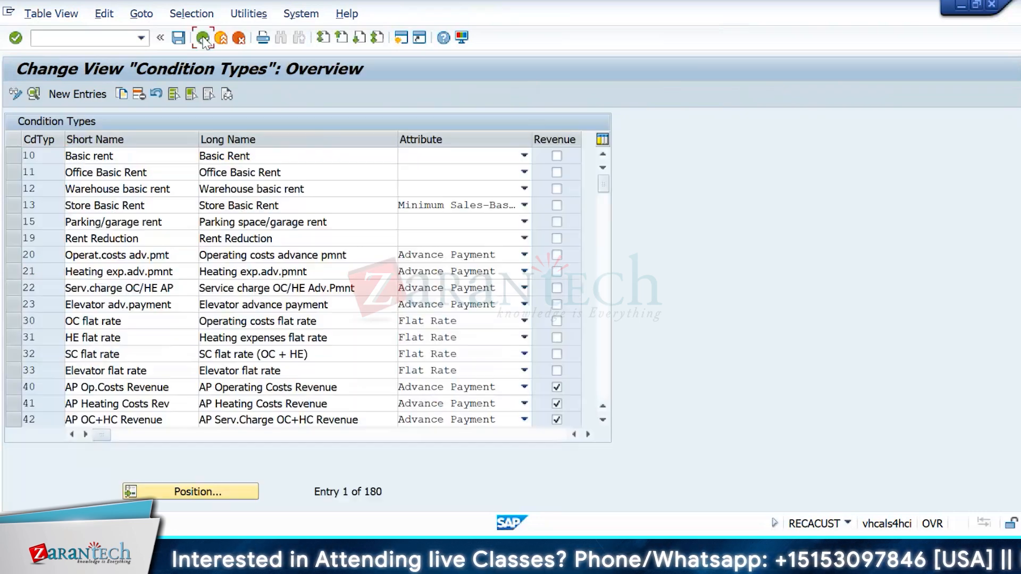
click(202, 38)
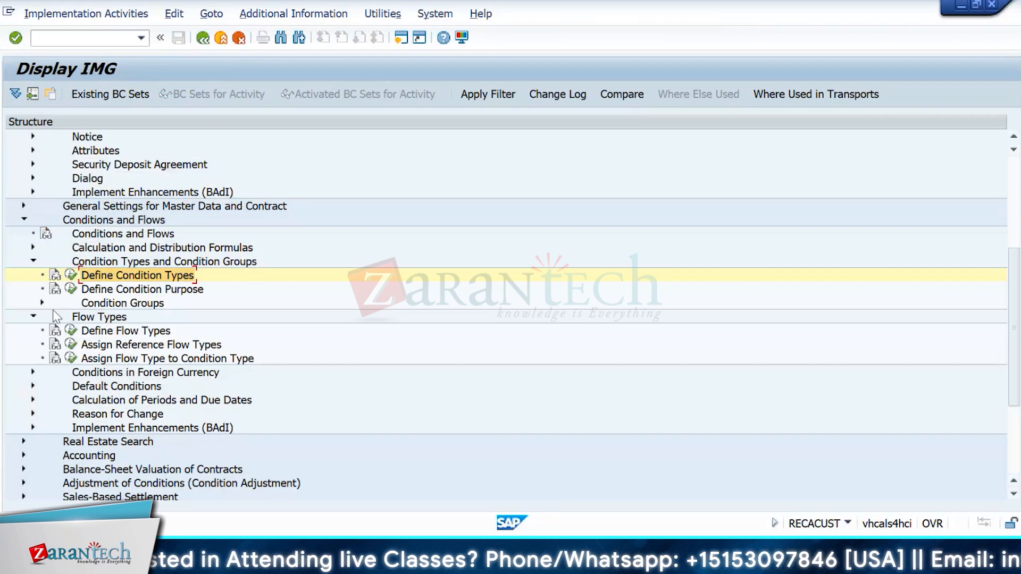
click(71, 275)
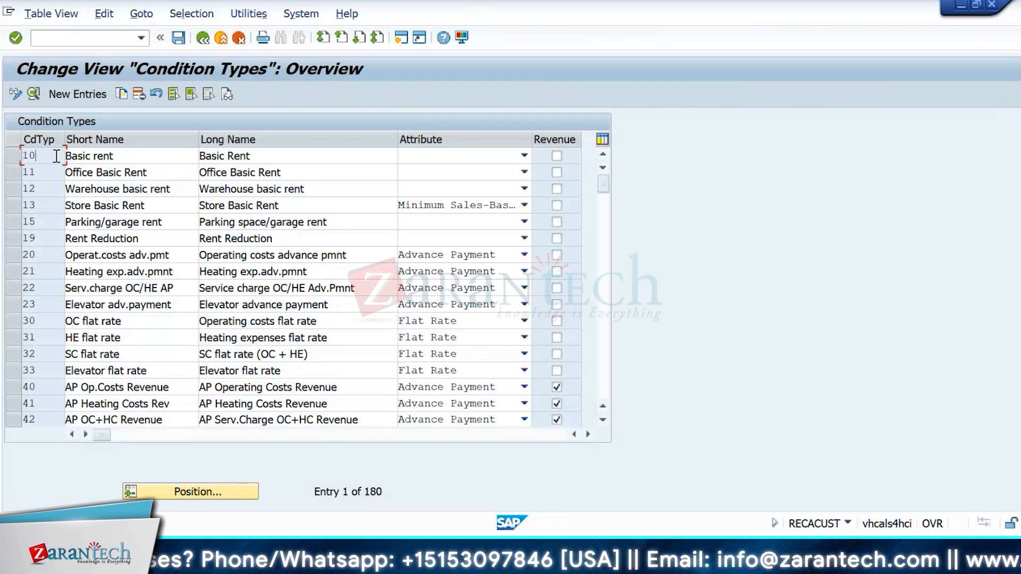
Step: Check flow type 1000's debit and credit account symbols (credit 100) in Account Determination
key(alt+Tab)
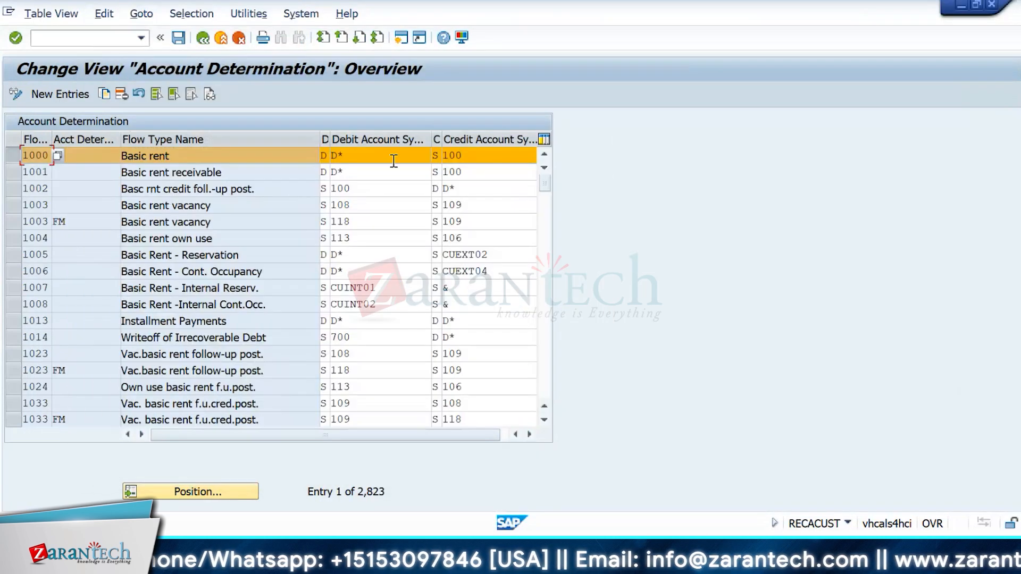
click(391, 161)
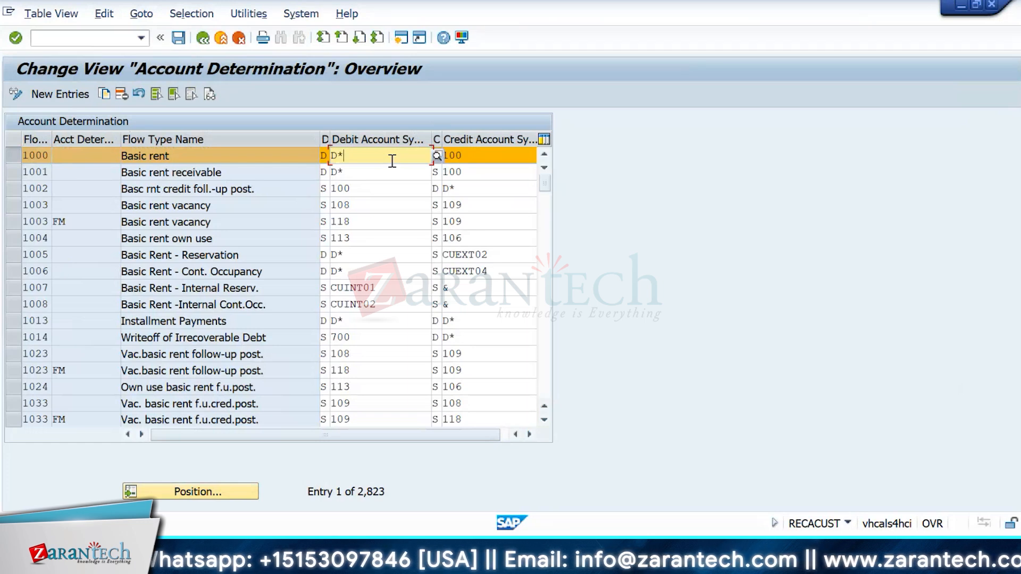
click(511, 158)
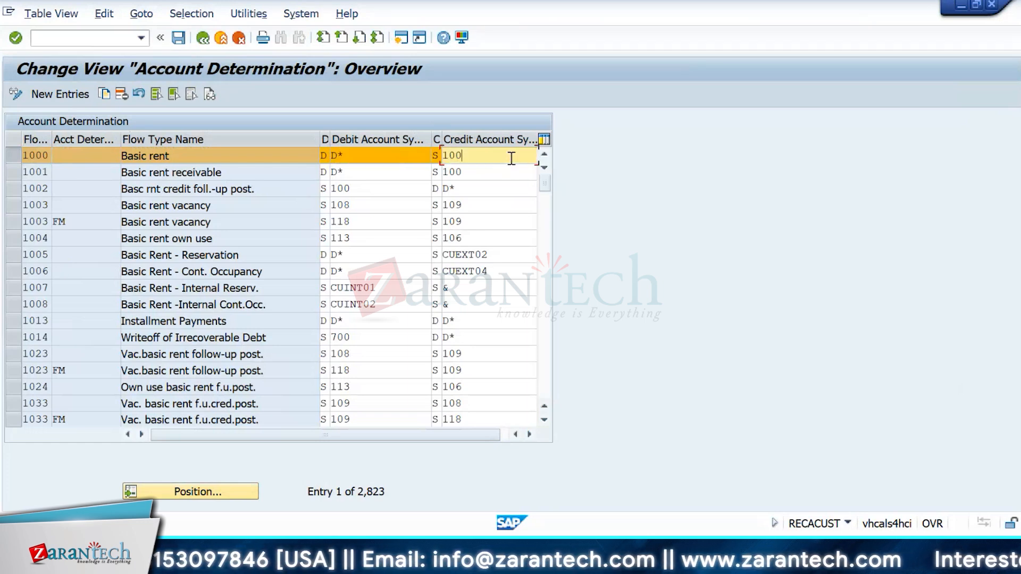
key(alt+Tab)
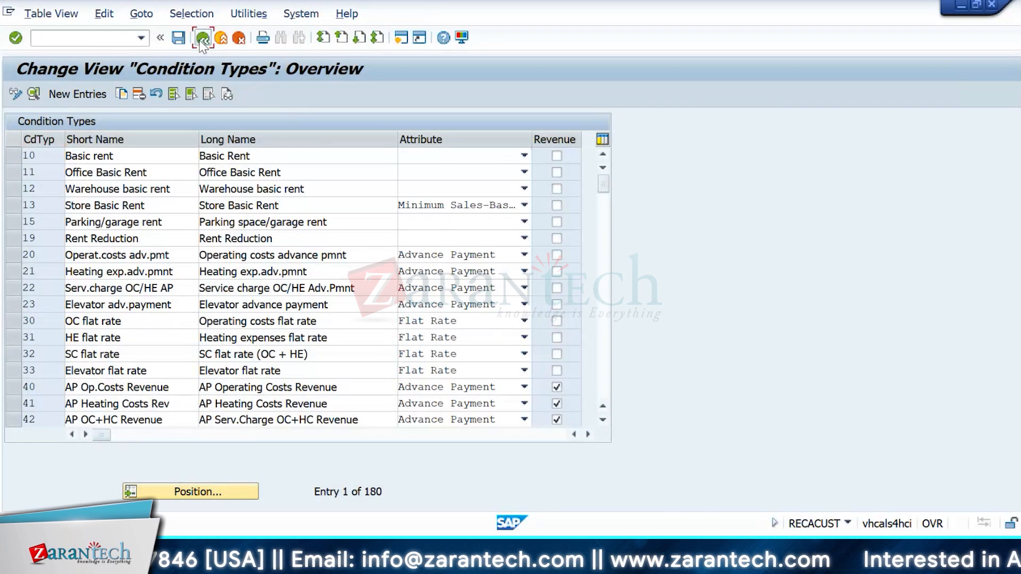
Step: Go back to the IMG tree and run Assign Reference Flow Types, showing 1000 mapped to 1001
click(202, 38)
click(70, 344)
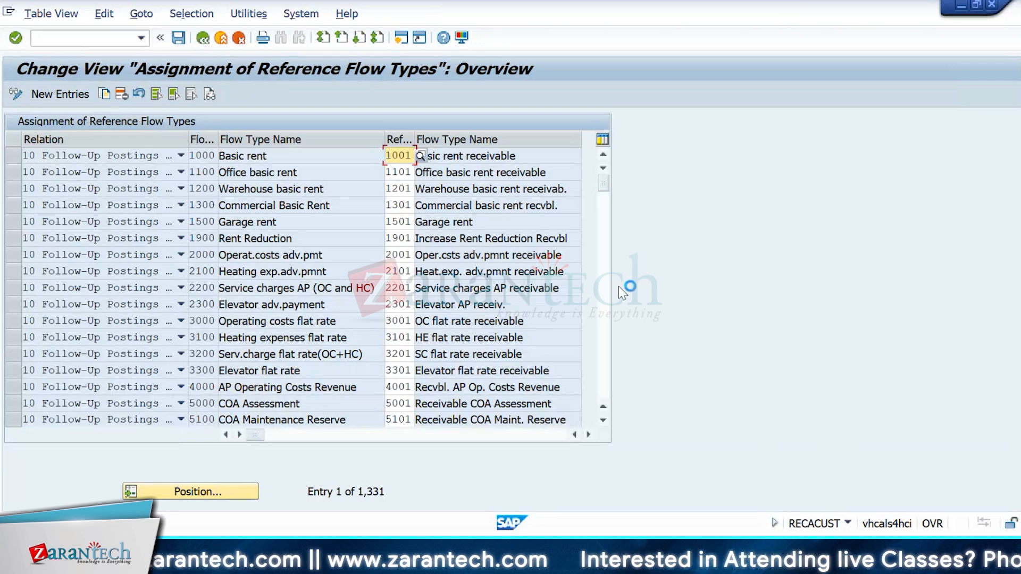
Step: Browse the Relation choices for rows 1900 and 1300 without selecting anything
click(143, 238)
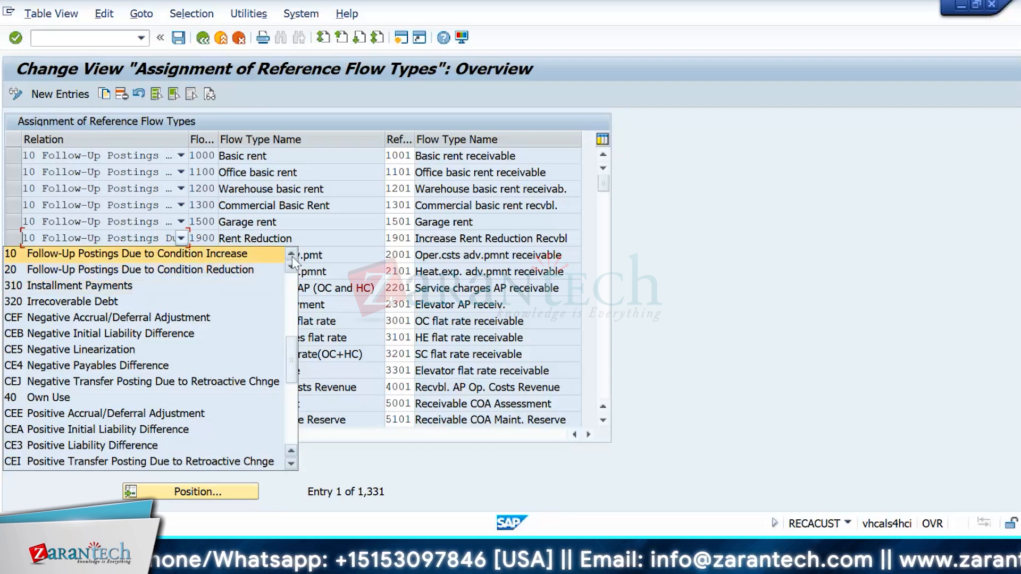
click(568, 193)
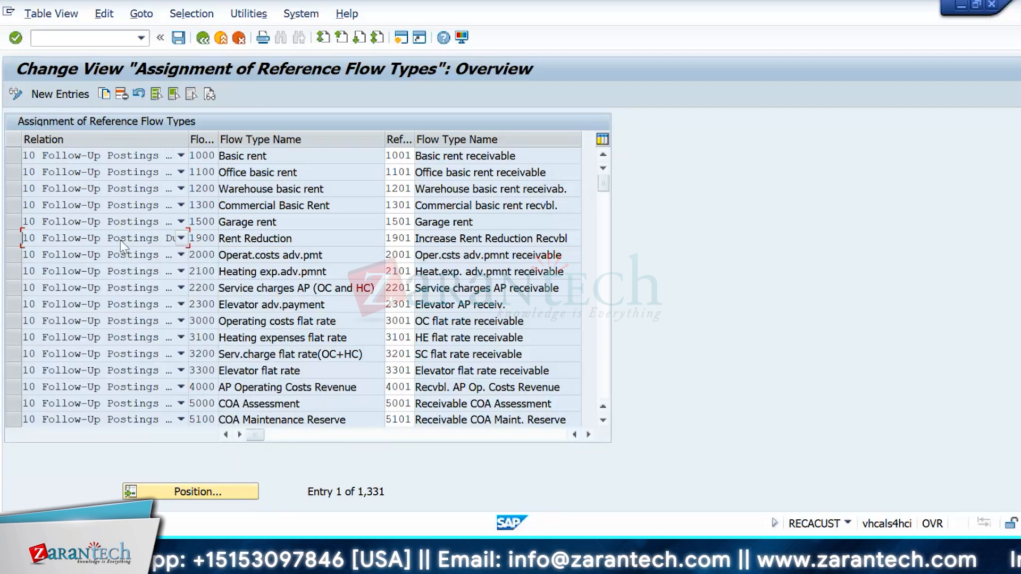
click(105, 208)
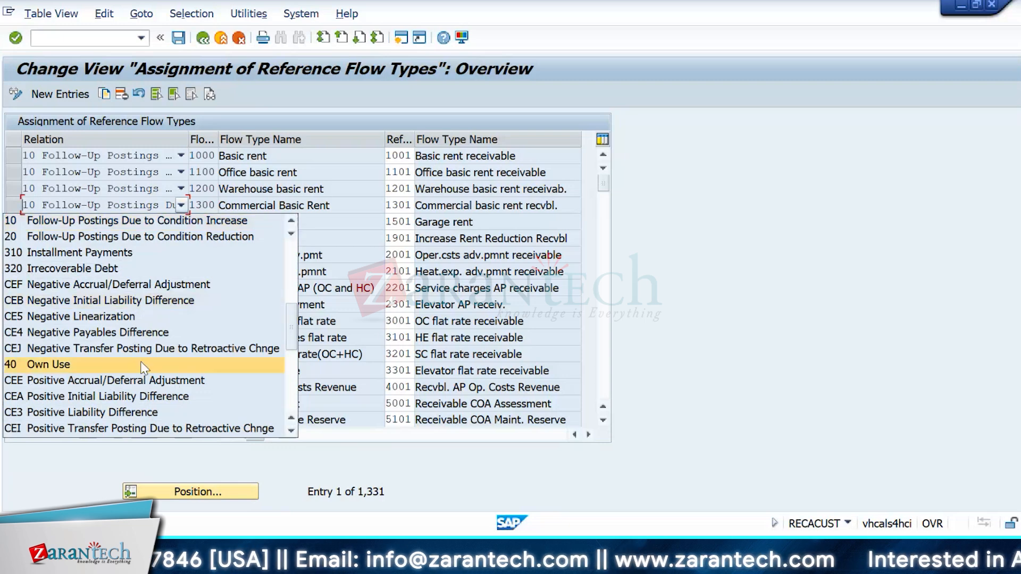
click(292, 235)
click(292, 235)
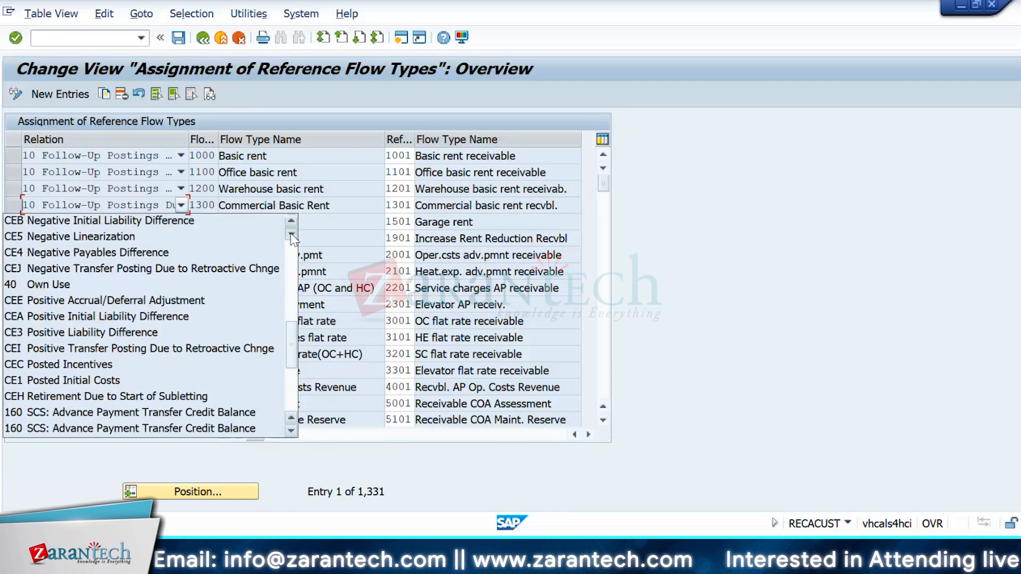
click(292, 234)
click(291, 234)
click(291, 235)
click(292, 235)
click(291, 234)
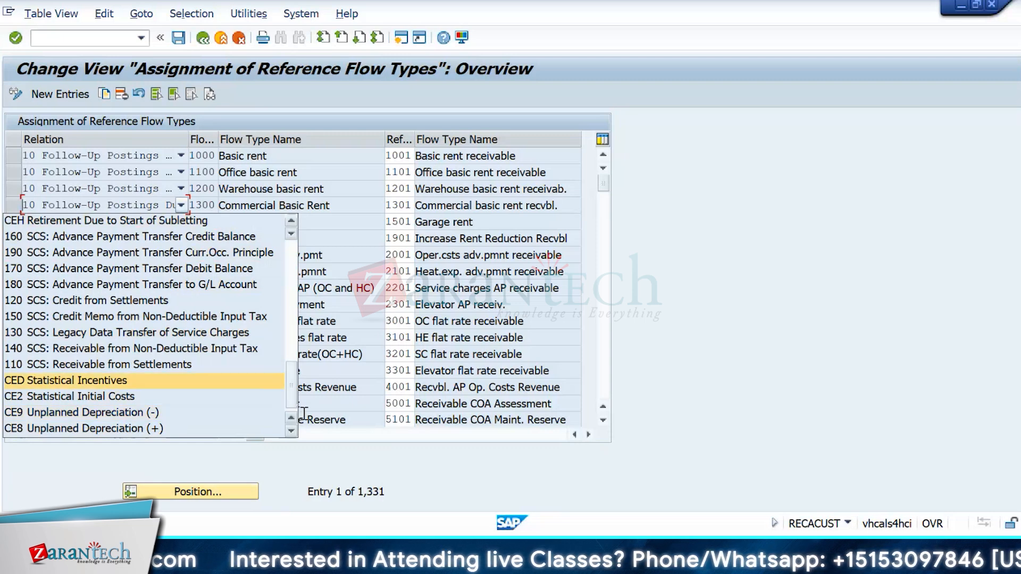
Step: Scroll the rest of the relation list, leave 10 Follow-Up Postings unchanged, and return to the IMG
click(291, 432)
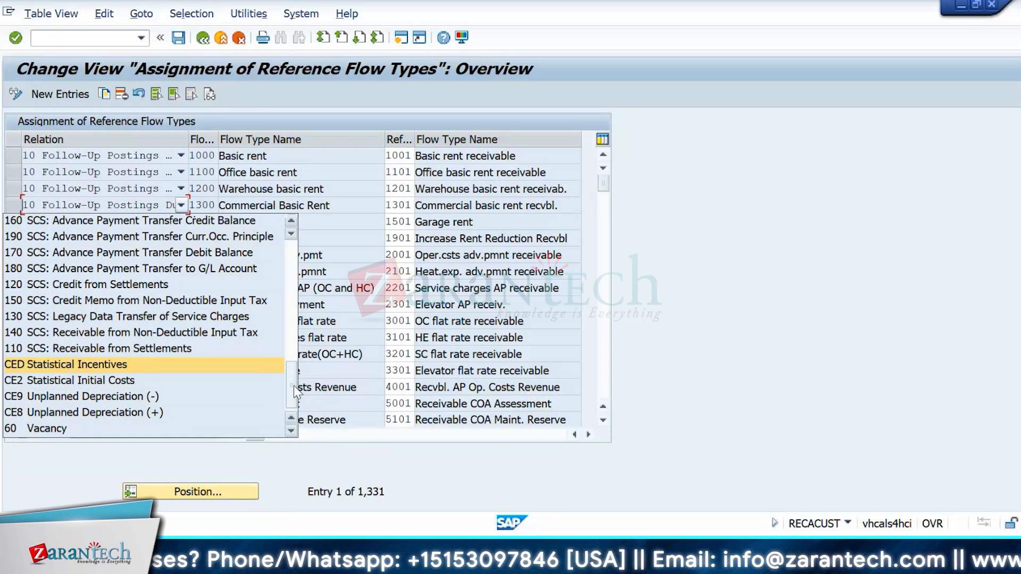
drag(293, 385, 286, 261)
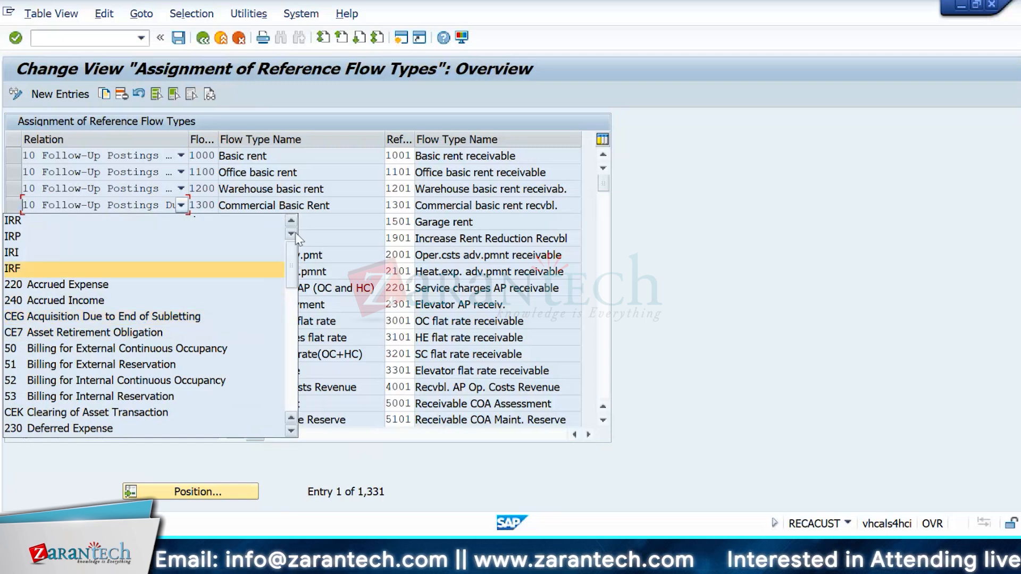
scroll(291, 234, down, 2)
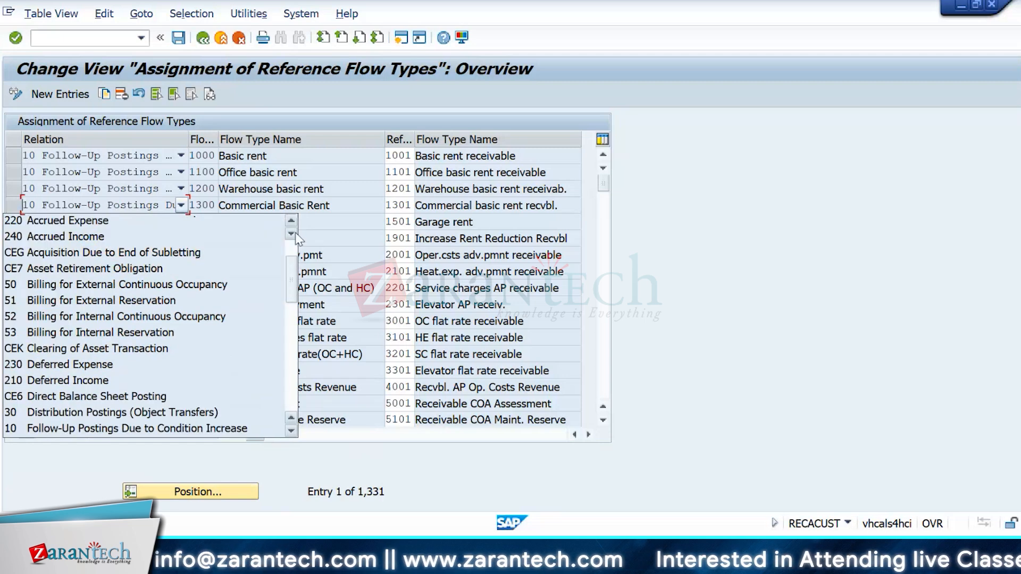
click(493, 288)
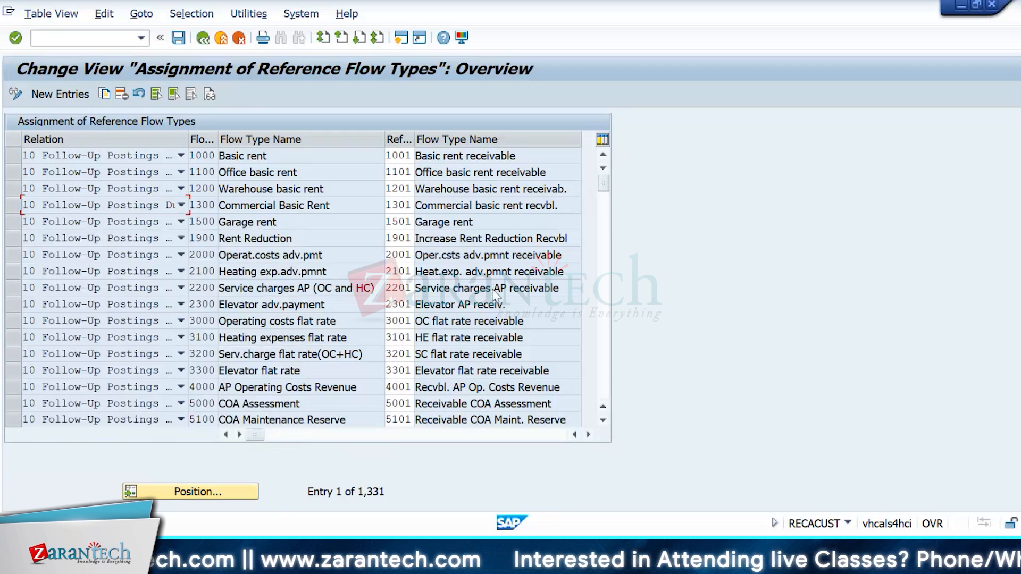
click(202, 38)
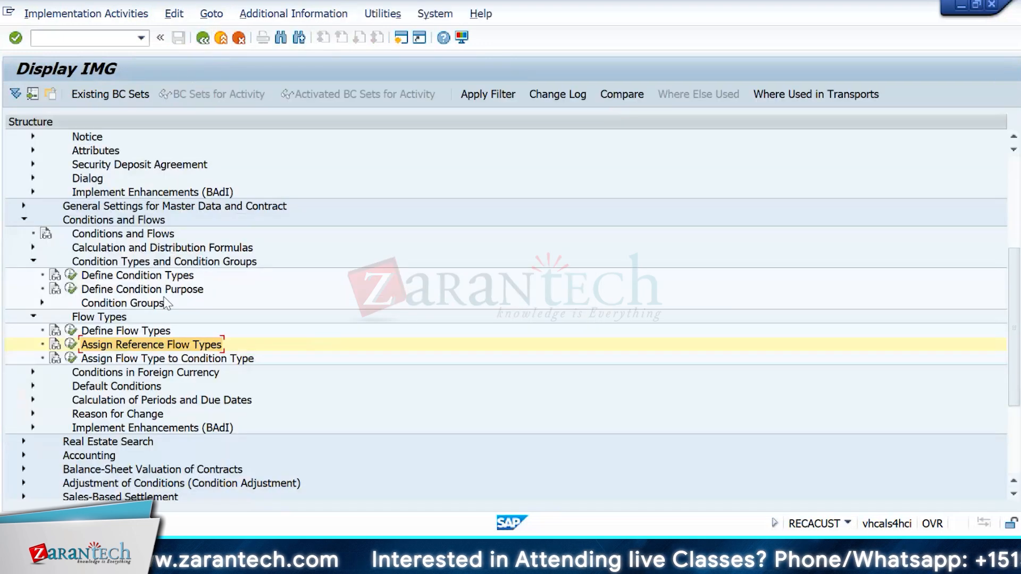
Step: Expand Conditions in Foreign Currency and tidy the IMG tree around Conditions and Flows
click(33, 372)
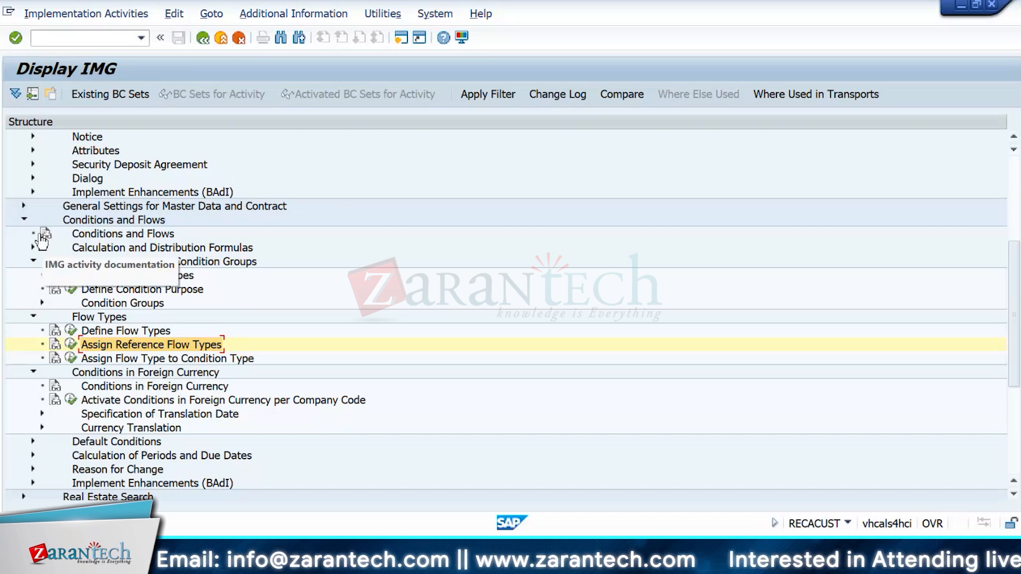
click(24, 220)
scroll(31, 222, up, 1)
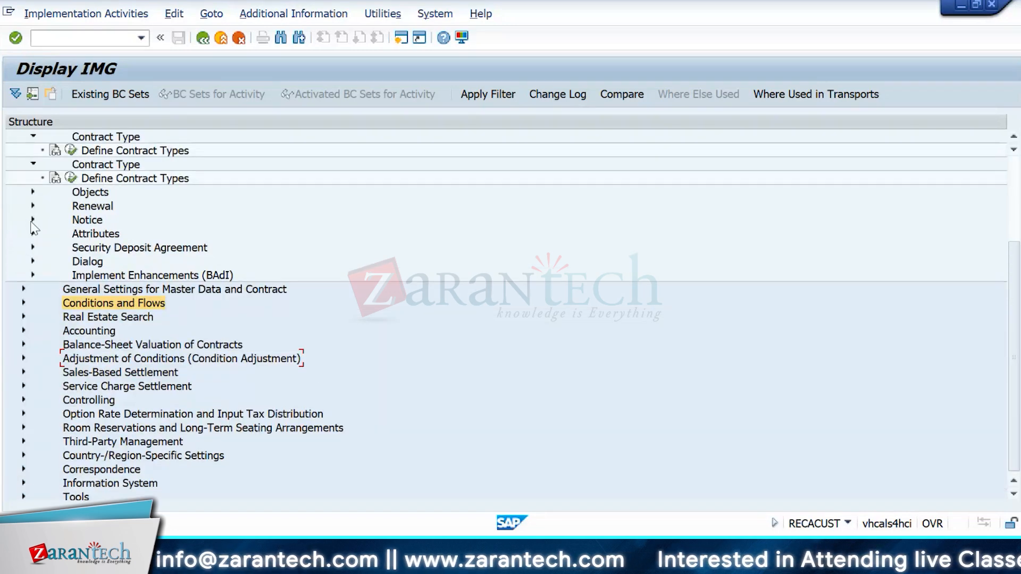
scroll(31, 226, up, 3)
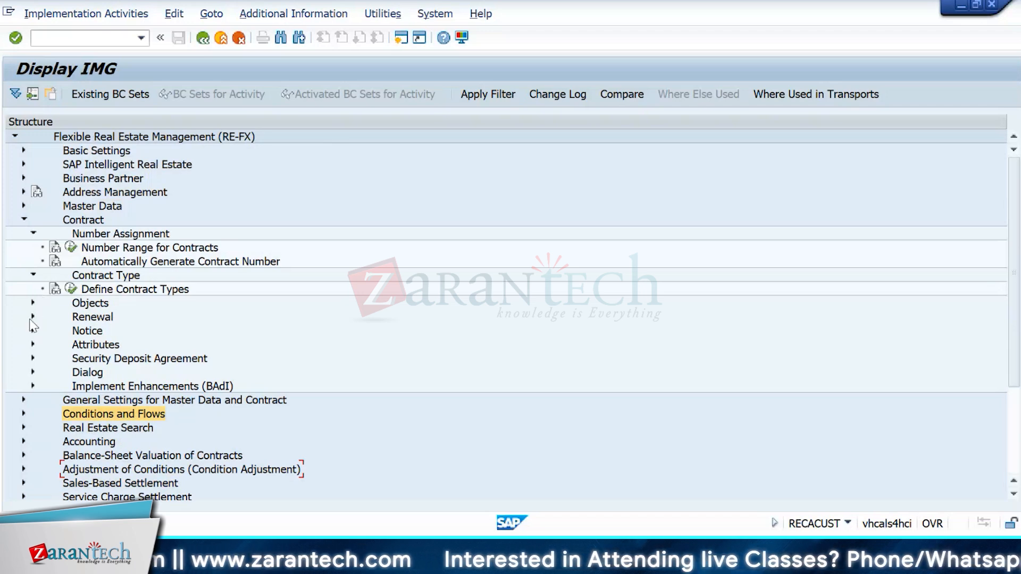
click(33, 234)
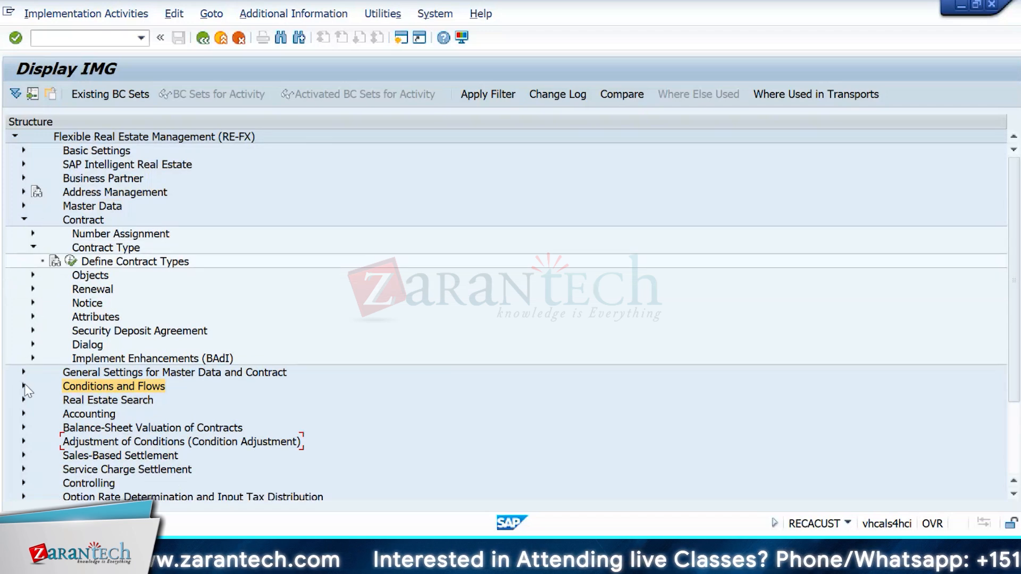
click(24, 387)
scroll(109, 252, down, 4)
Step: Check foreign-currency conditions per company code, then expand Specification of Translation Date
click(71, 275)
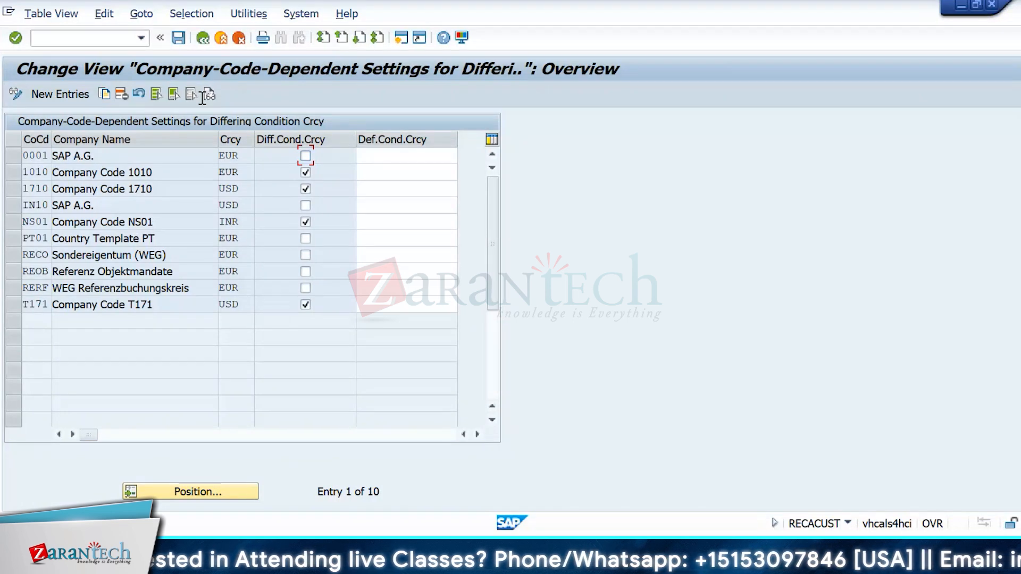
click(202, 38)
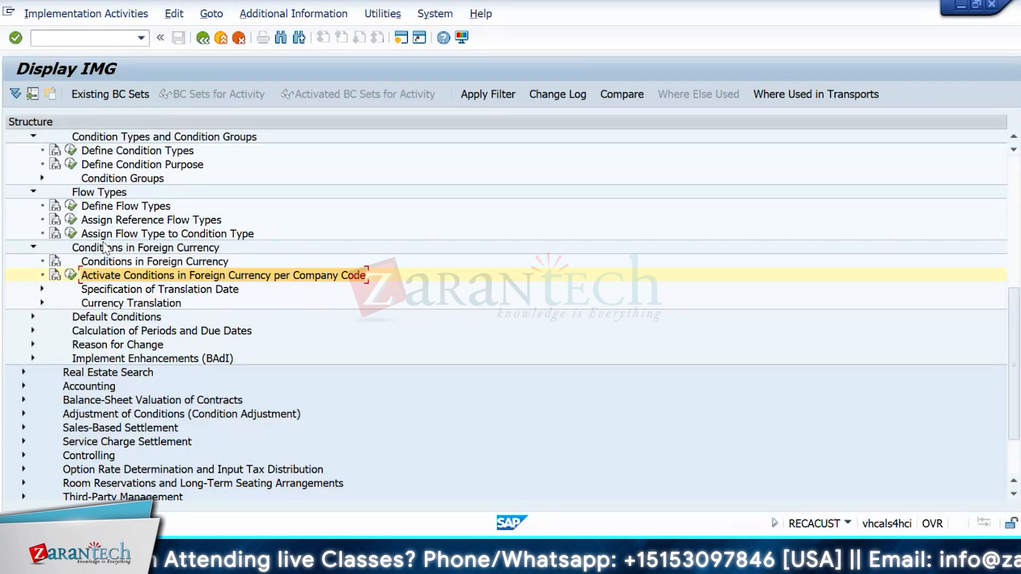
click(43, 289)
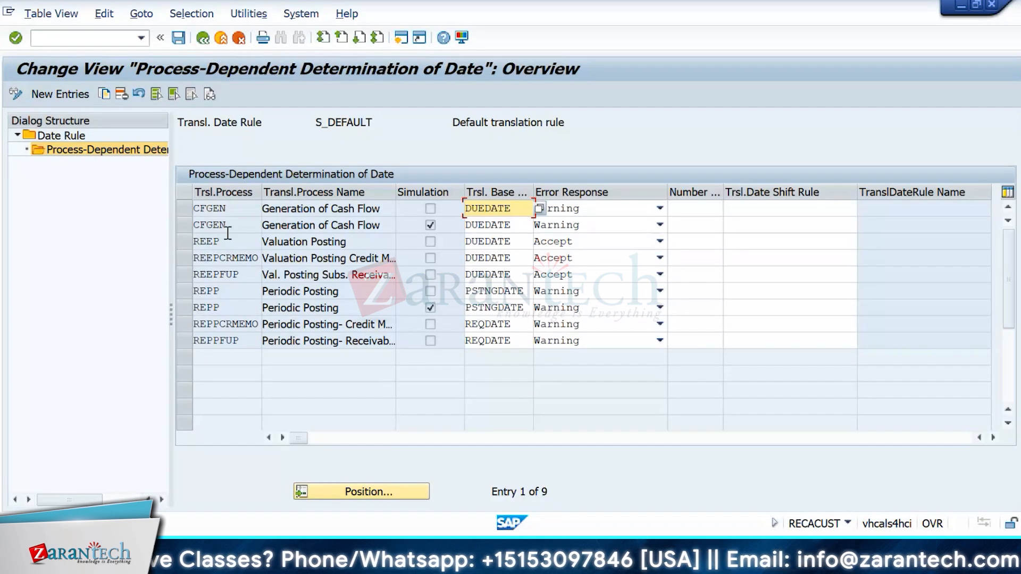
Step: Review S_DEFAULT's process-dependent dates, such as DUEDATE base, CFGEN and REPP, widening the name column
drag(376, 122, 308, 124)
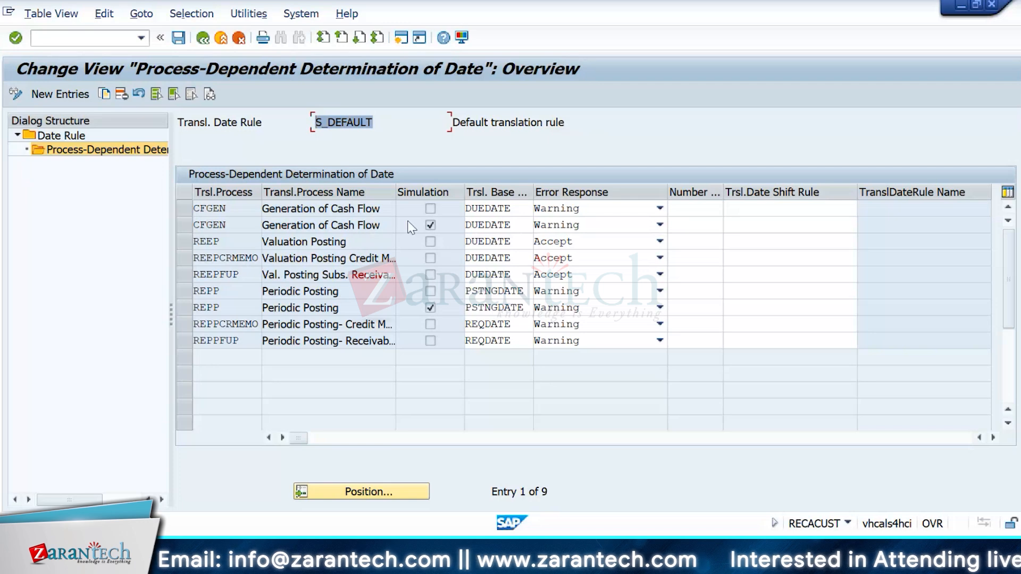
click(513, 220)
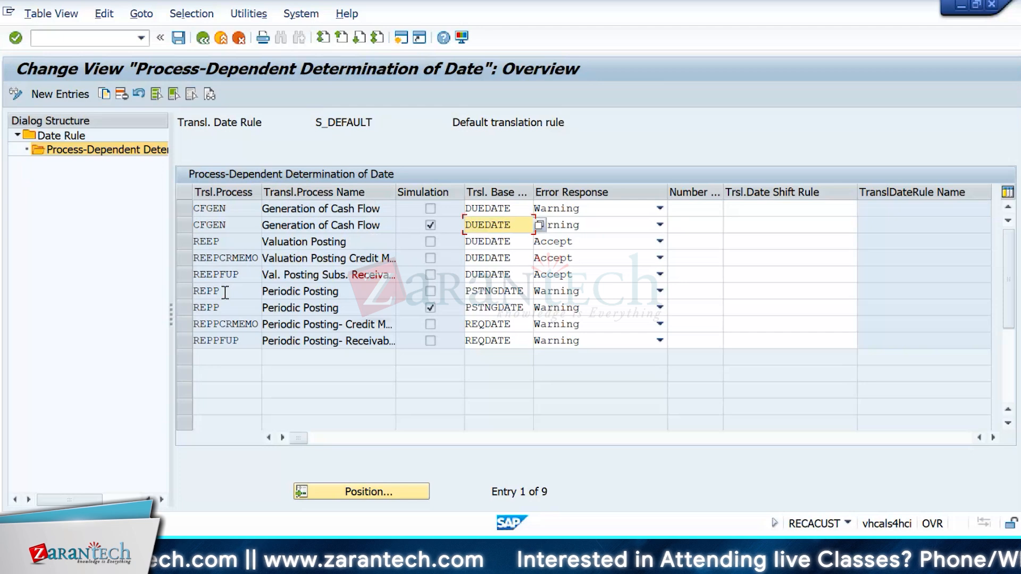
click(364, 223)
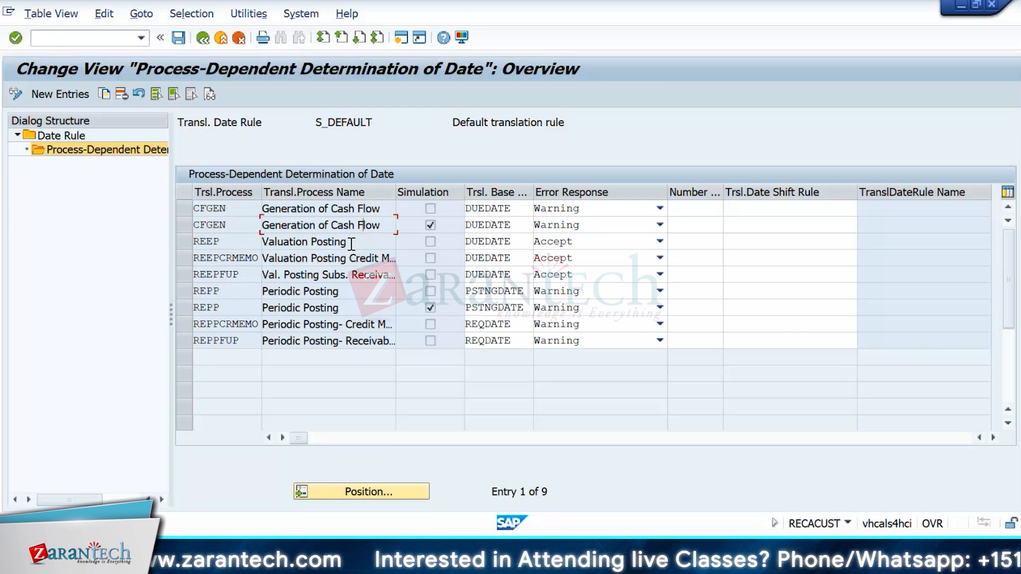
click(345, 308)
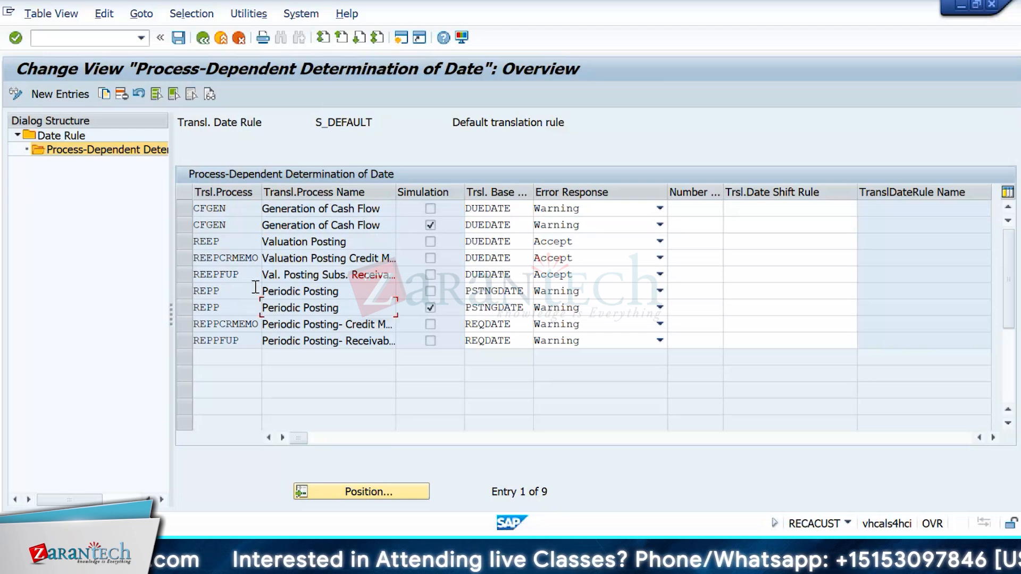
drag(238, 292, 194, 292)
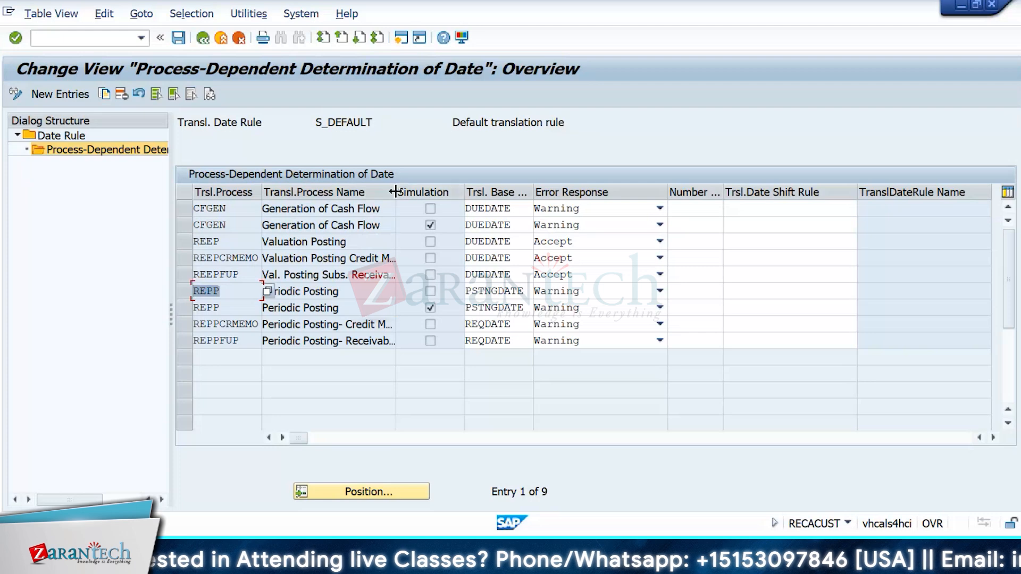
drag(395, 192, 415, 190)
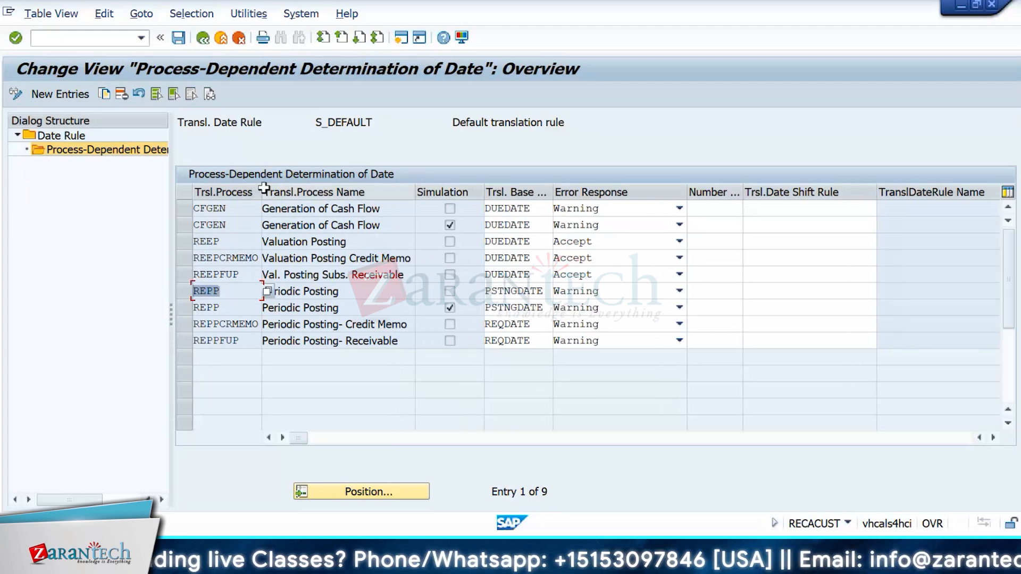
drag(265, 192, 278, 193)
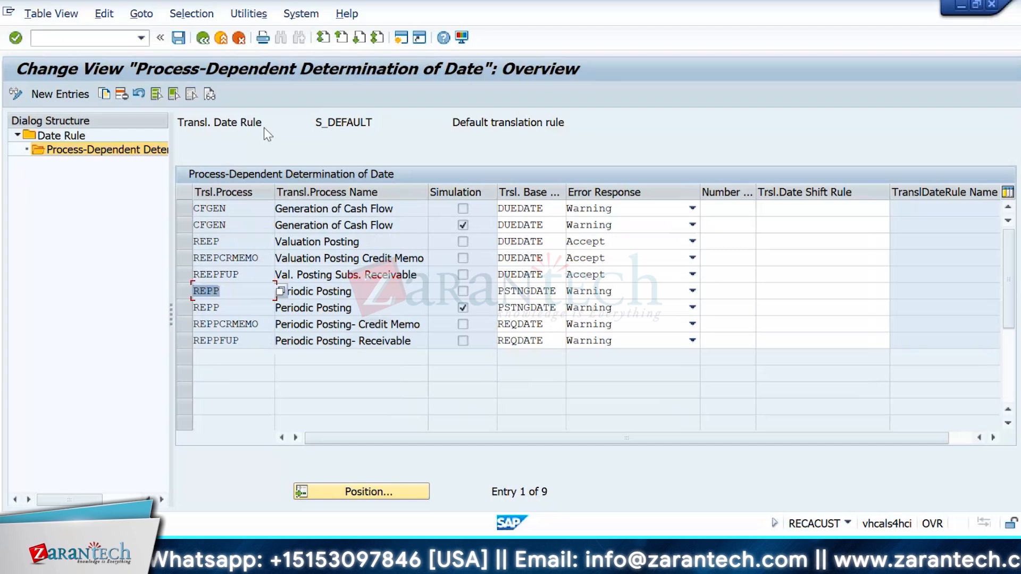
Step: Check S_DEFAULT_2's processes and Valuation Posting error response, then open the Currency Translation Rule definitions
click(203, 38)
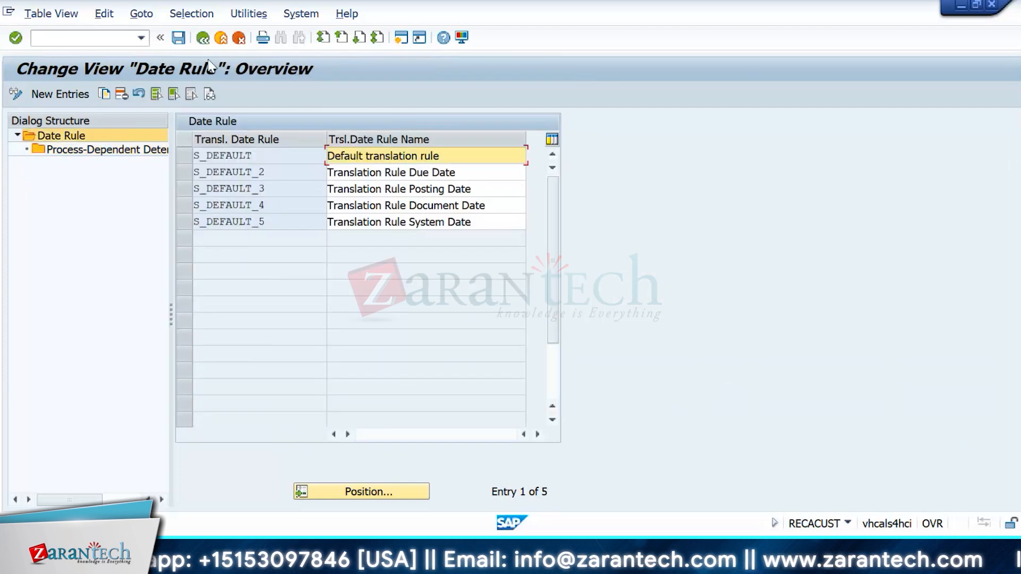
click(195, 174)
click(122, 151)
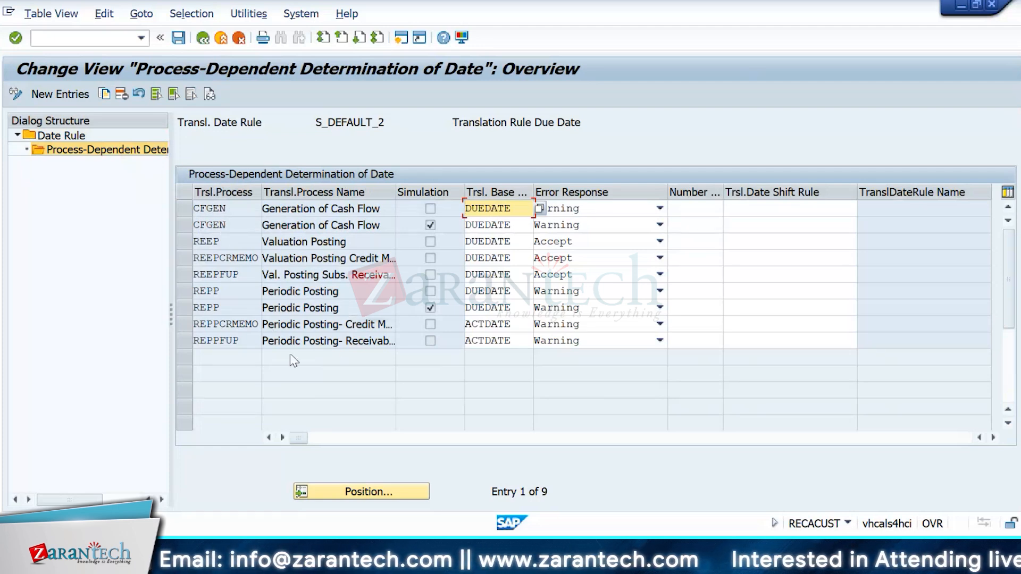
click(606, 241)
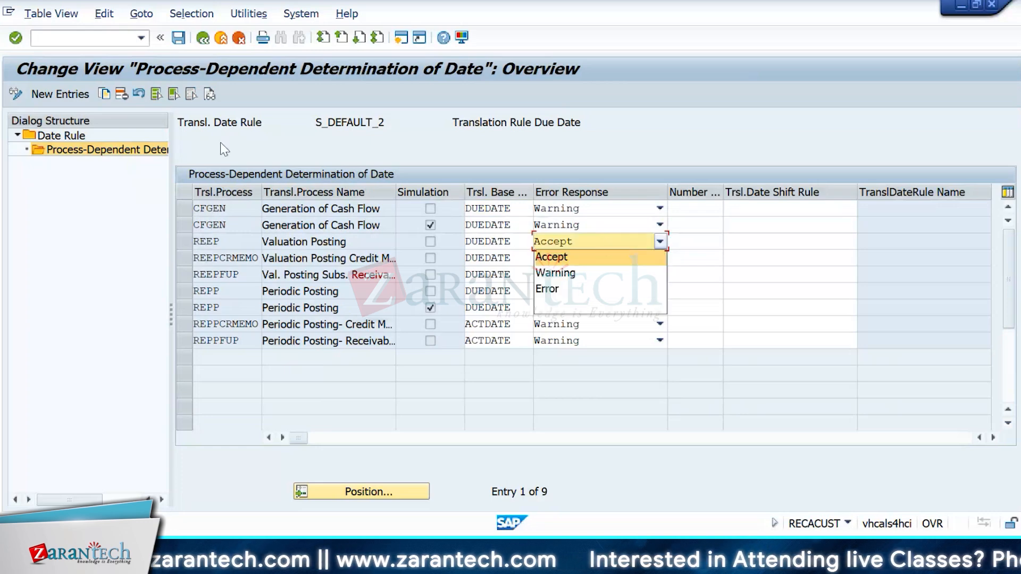
click(202, 38)
click(203, 37)
click(43, 330)
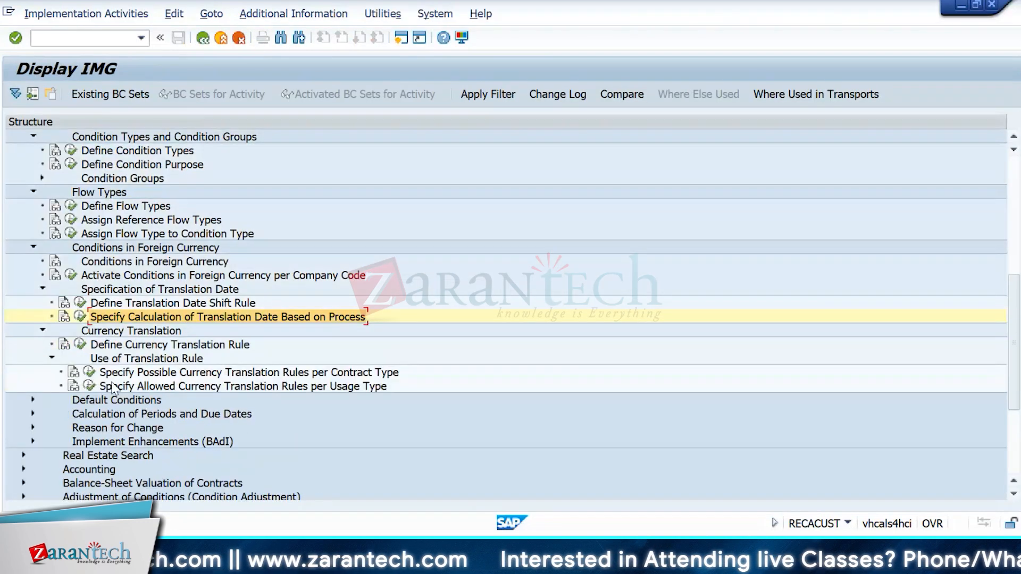
click(79, 344)
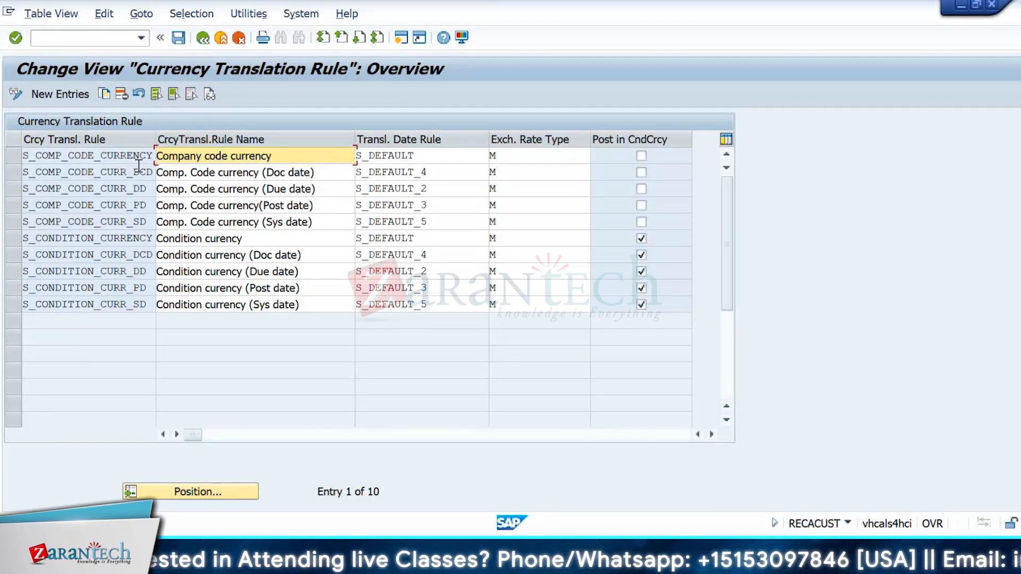
Step: Review the exchange rate types available for the currency translation rules' system-date rule
click(287, 202)
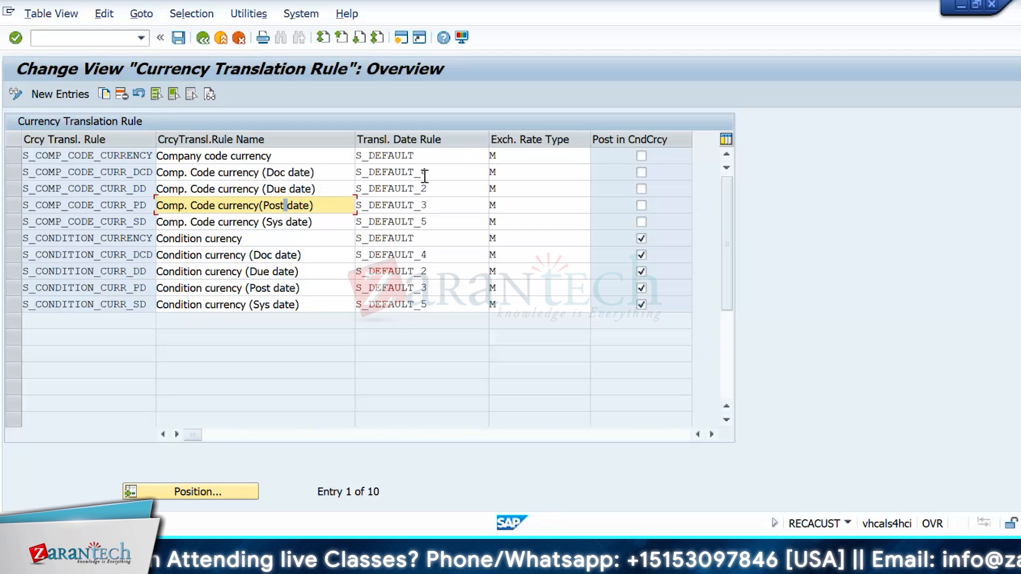
click(553, 224)
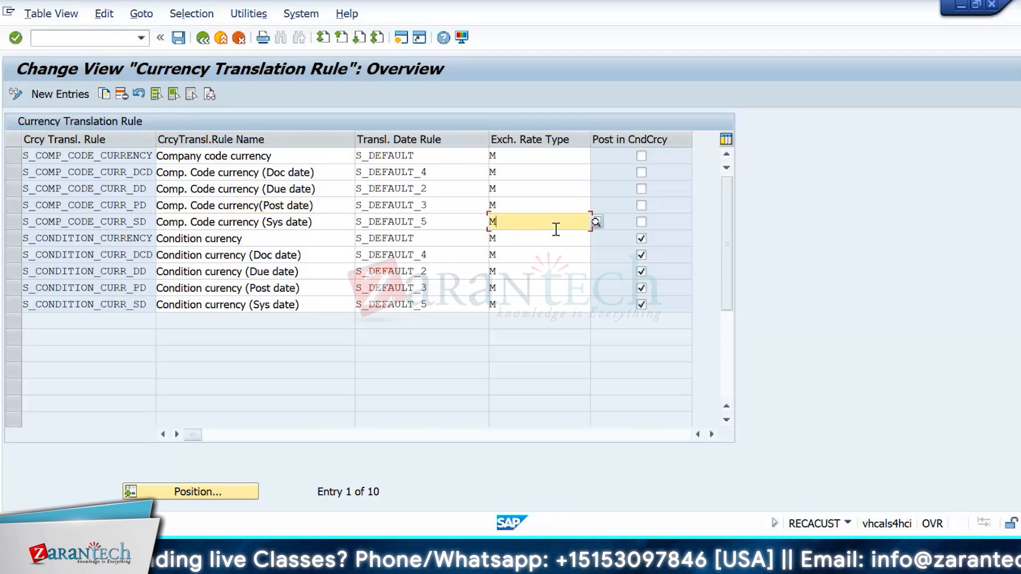
click(597, 223)
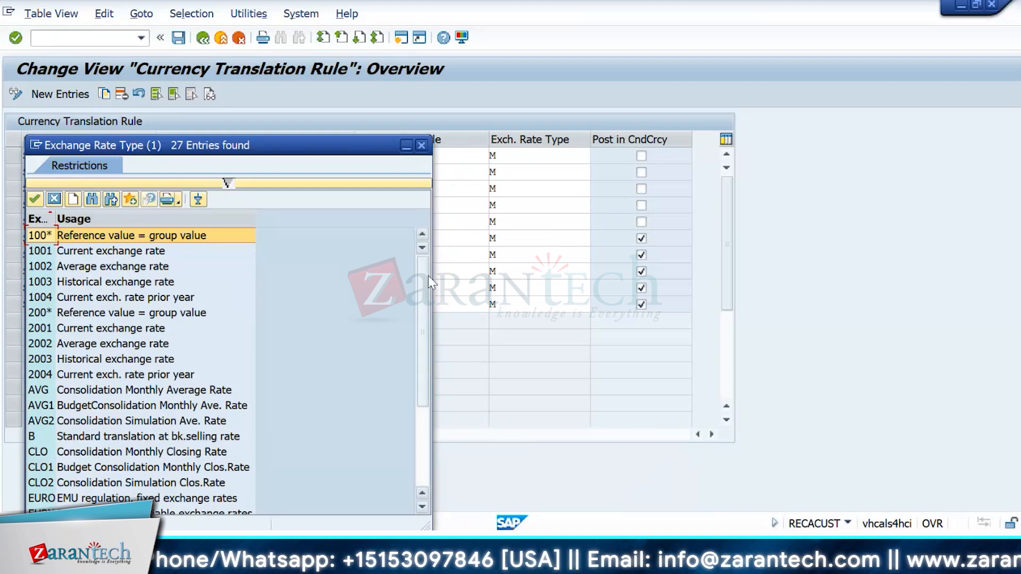
drag(428, 275, 423, 292)
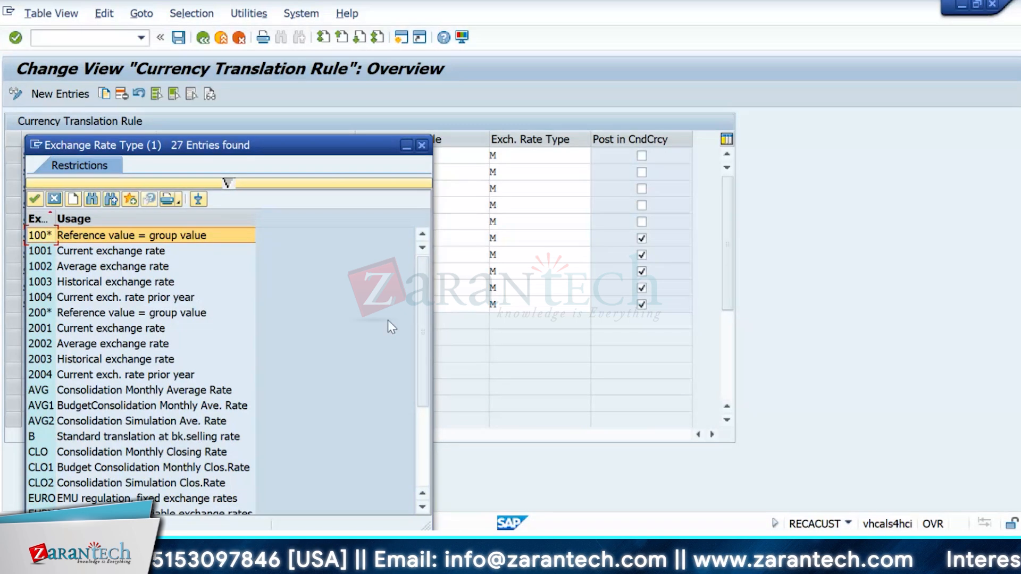
drag(422, 369, 38, 468)
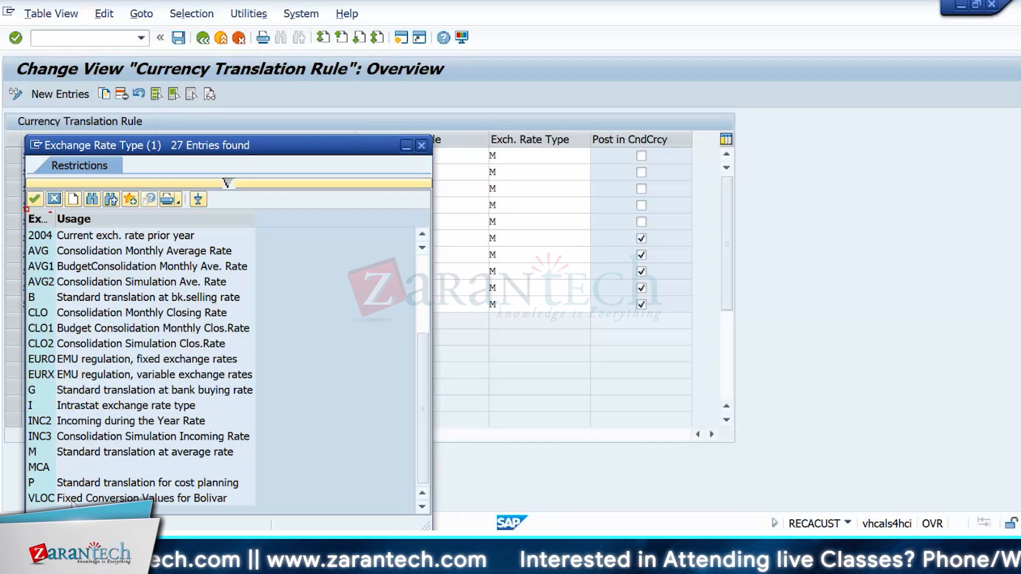
Step: Close the rate type list and open Specify Possible Currency Translation Rules per Contract Type
click(54, 200)
key(F3)
click(88, 371)
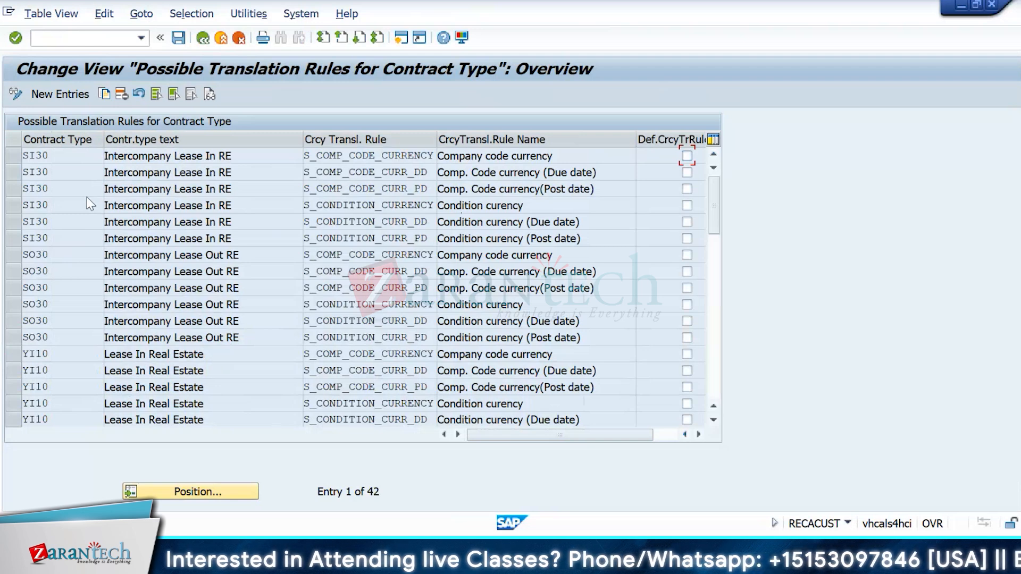
Step: Scroll through the contract-type translation rules from SI30 onward, then return to Display IMG
click(21, 221)
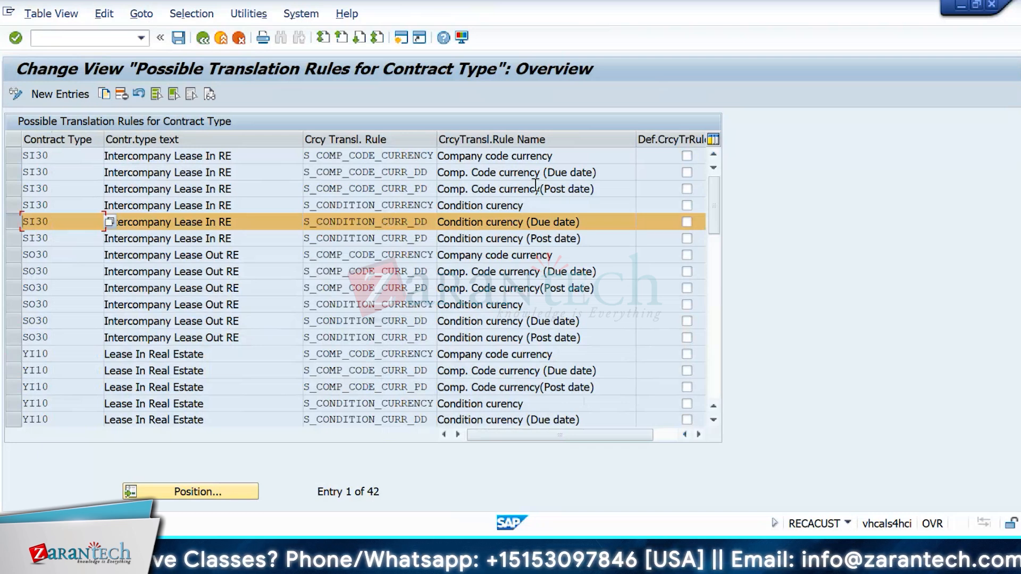
click(713, 420)
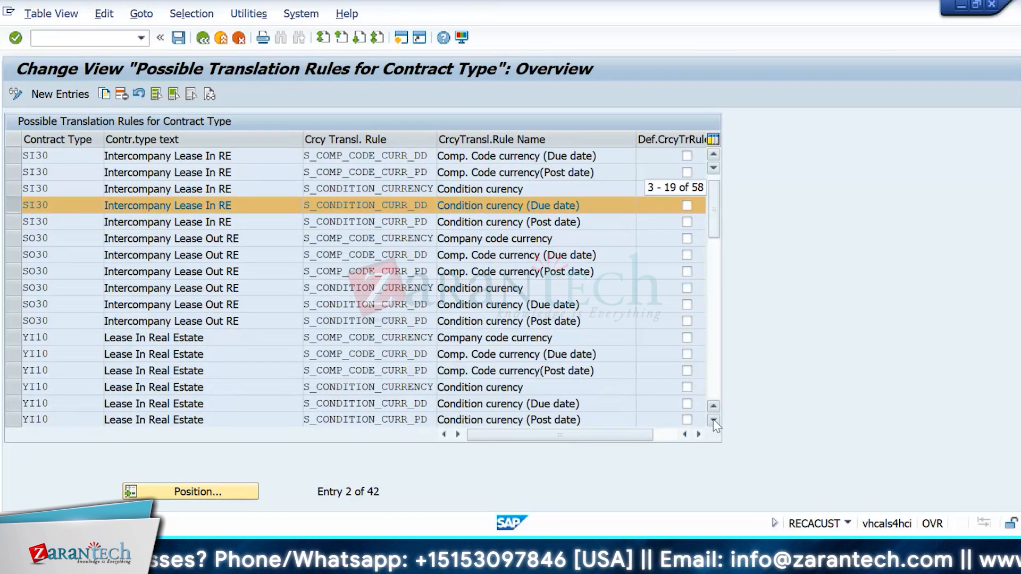
click(712, 420)
click(713, 420)
click(713, 420)
click(713, 420)
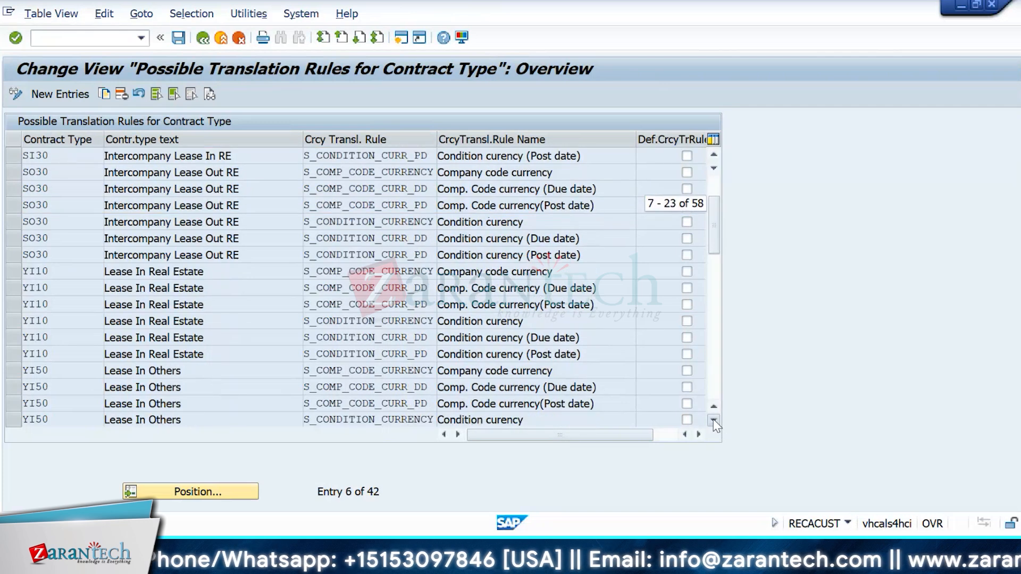
click(713, 420)
click(713, 420)
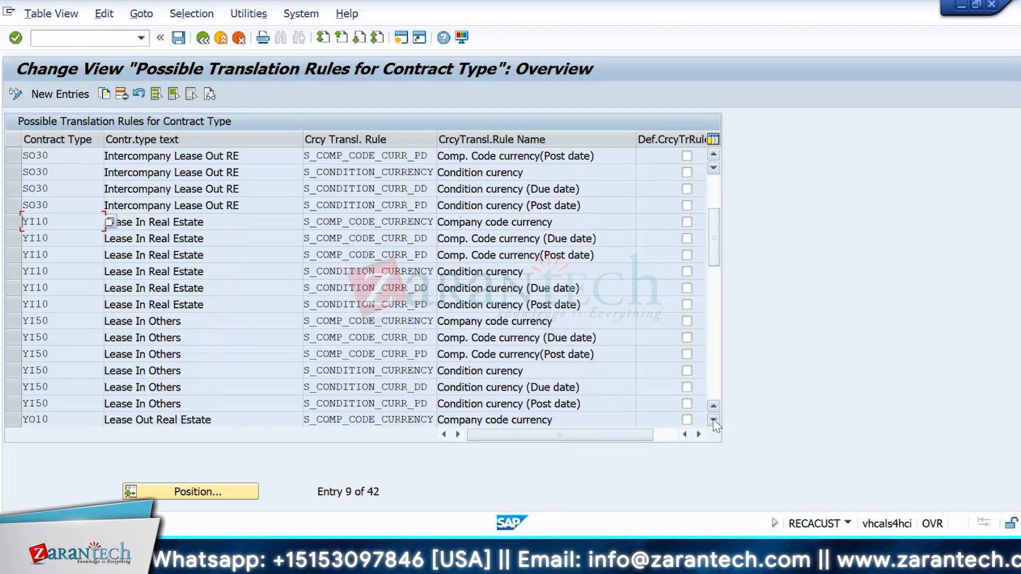
click(713, 420)
click(713, 420)
click(712, 420)
click(713, 420)
click(713, 420)
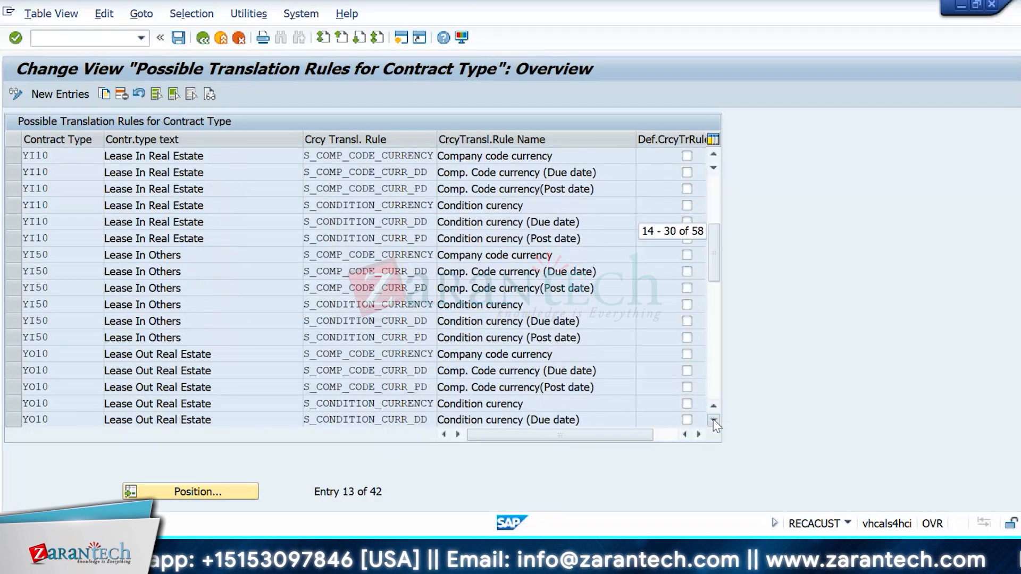
click(712, 420)
click(713, 420)
click(713, 420)
click(713, 420)
click(713, 420)
click(712, 420)
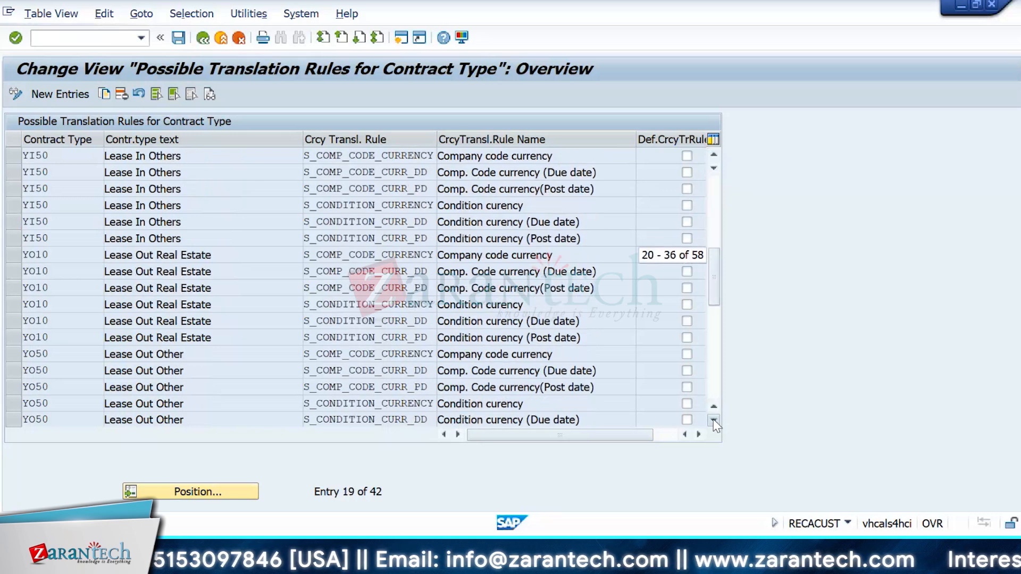
click(713, 420)
click(713, 419)
click(712, 420)
click(713, 420)
click(712, 420)
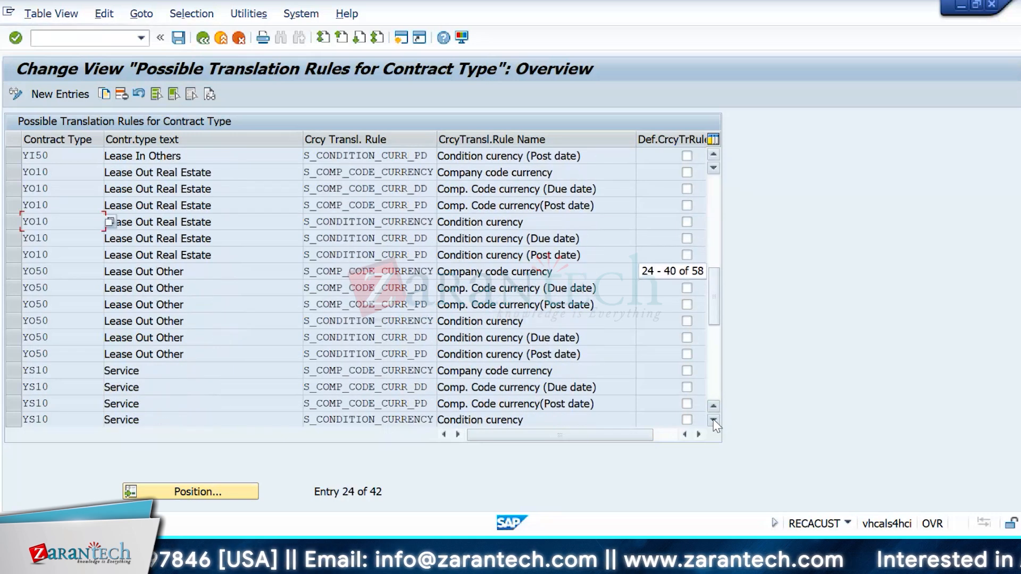
click(203, 37)
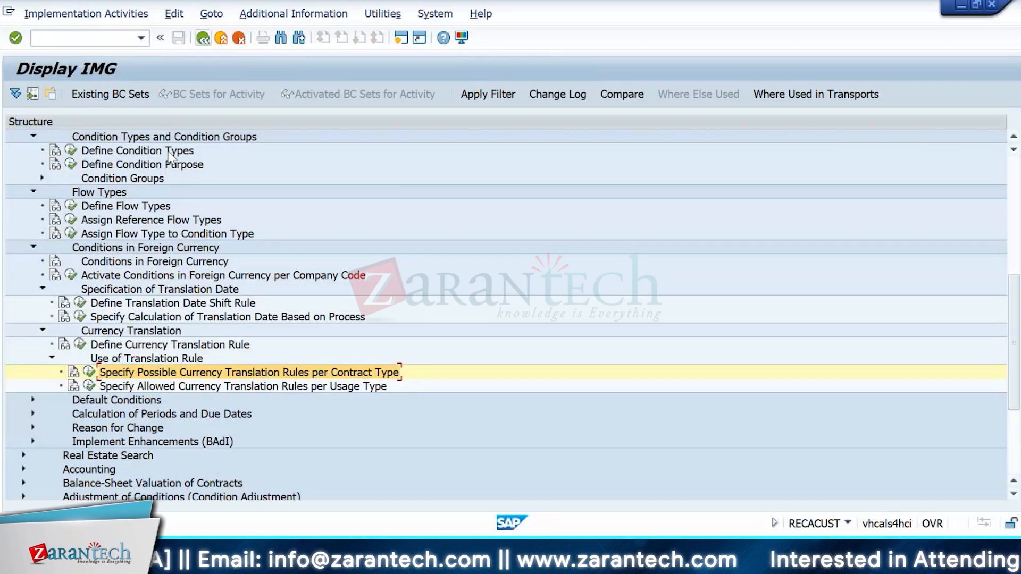
Step: Check the empty Allowed Currency Translation Rules per Usage Type table and return to the tree
click(88, 386)
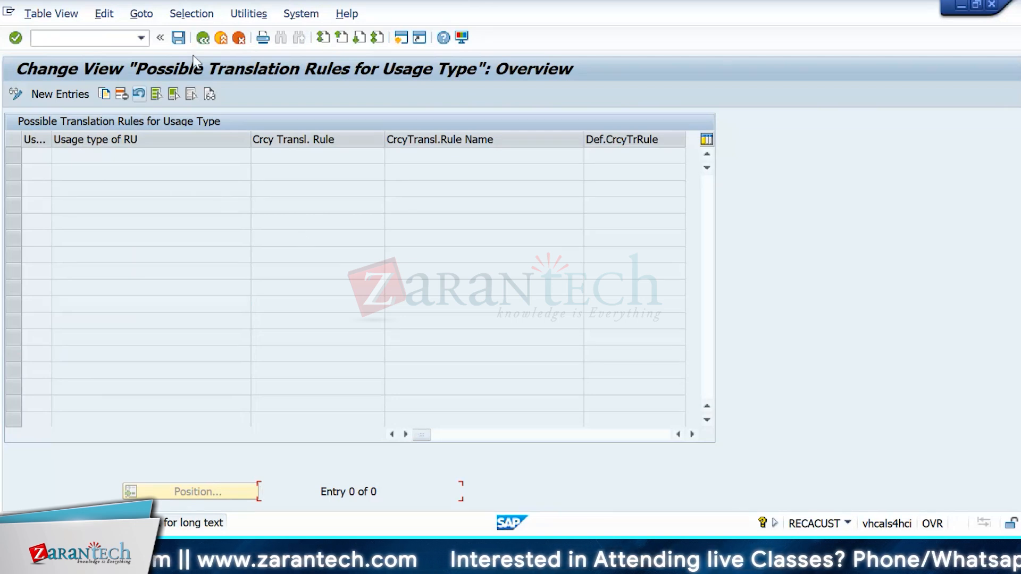
click(202, 38)
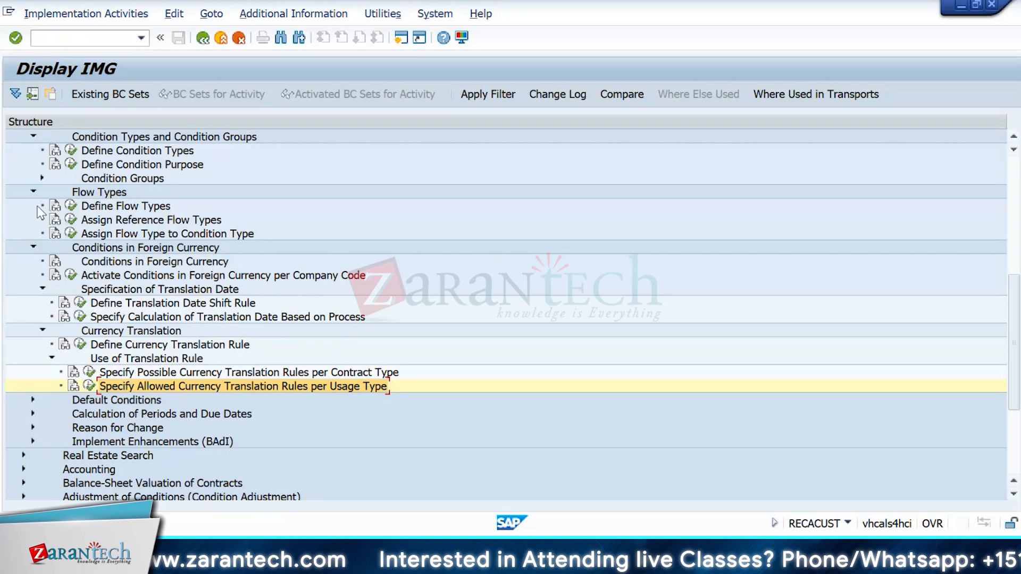
scroll(38, 212, up, 3)
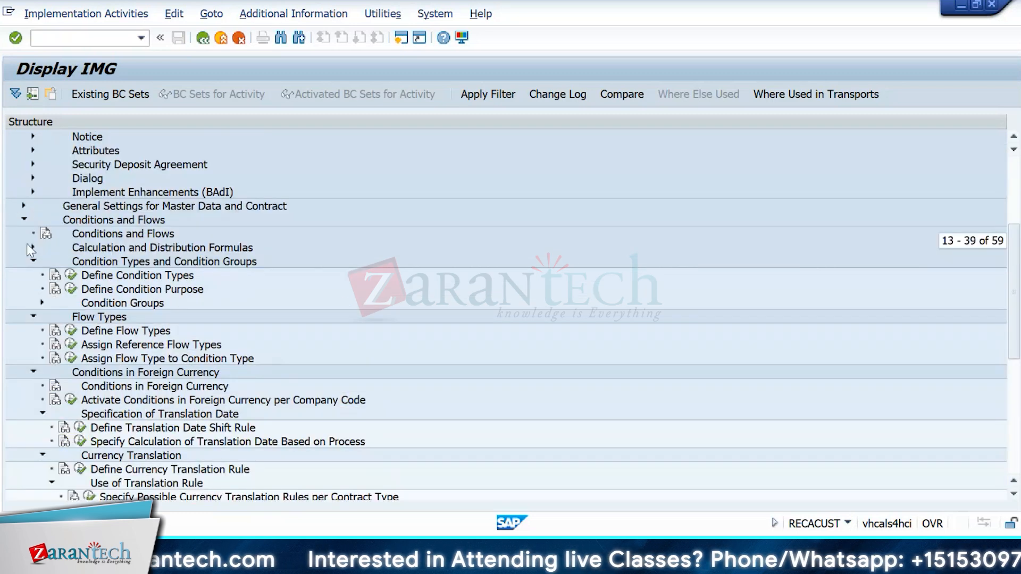
Step: Collapse Condition Types, Flow Types and Foreign Currency branches, and expand Default Conditions
click(32, 261)
click(33, 330)
click(33, 276)
click(33, 304)
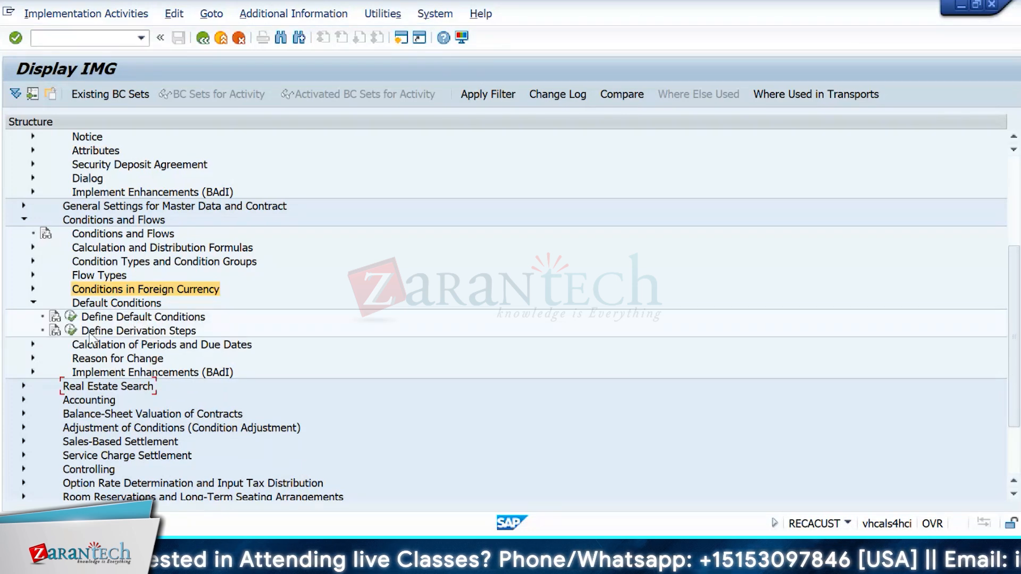
Step: In Define Default Conditions, open the default conditions of condition group CU00 Vendor Contract
click(70, 318)
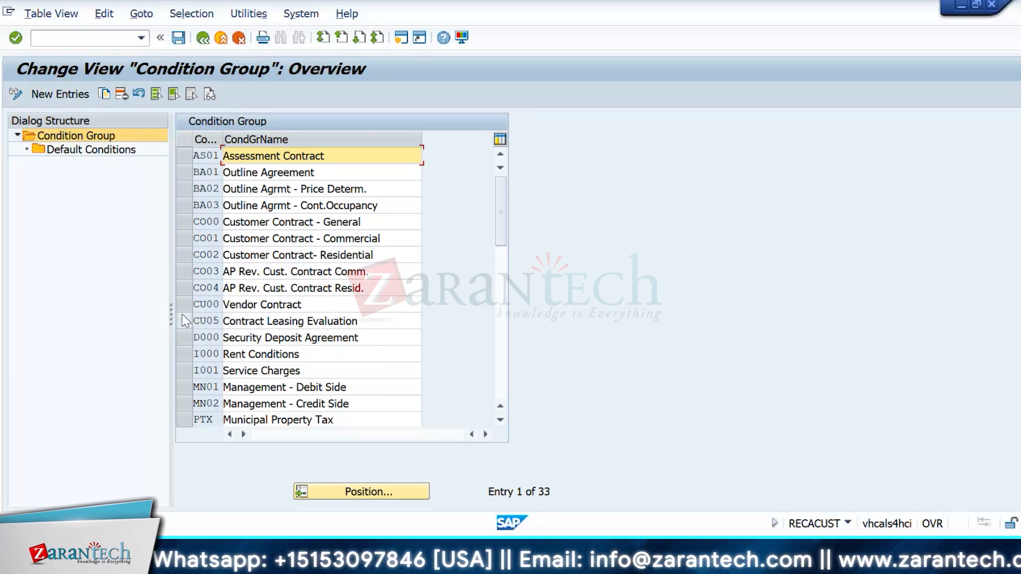
click(184, 270)
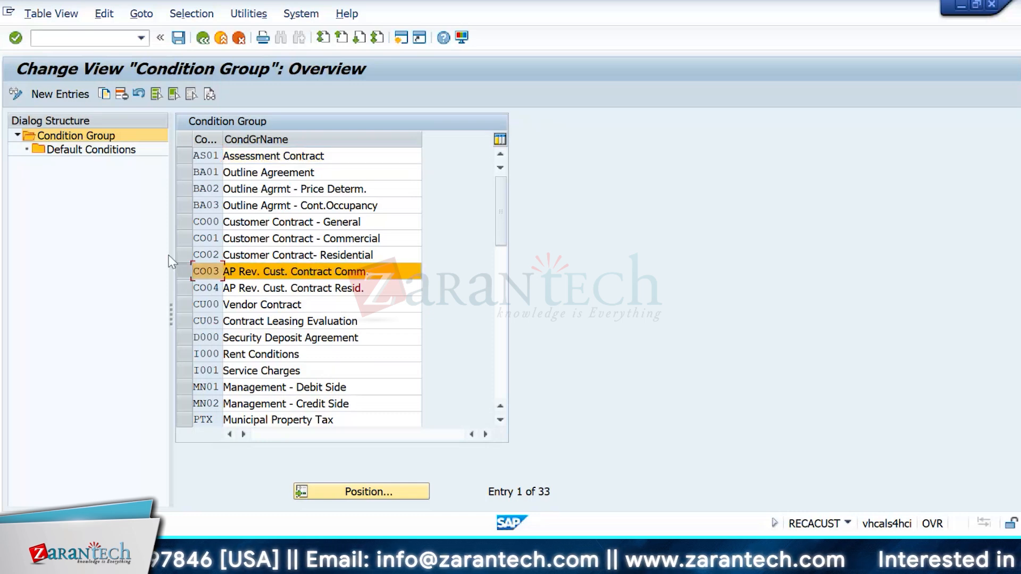
click(181, 275)
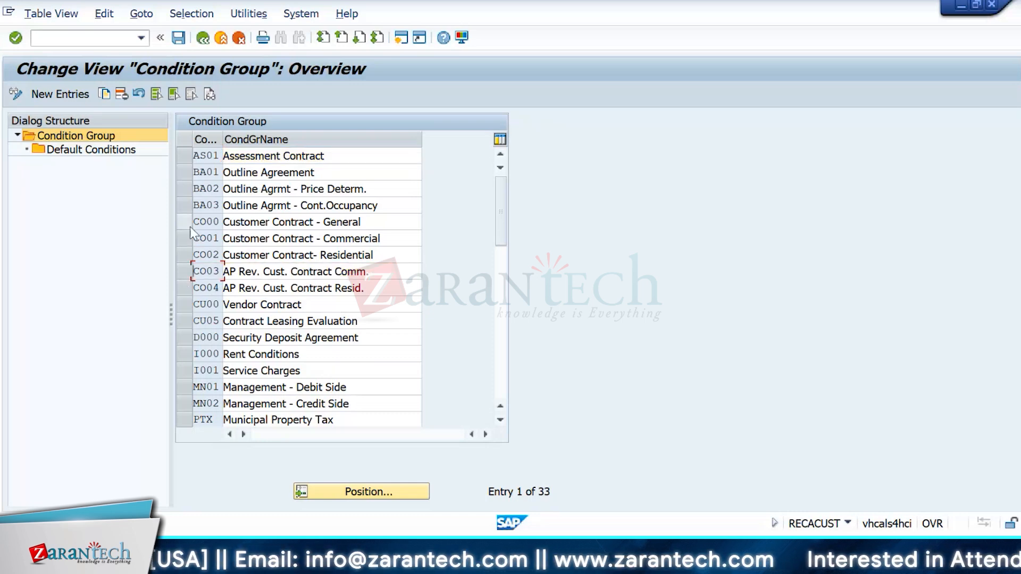
click(184, 304)
double_click(95, 150)
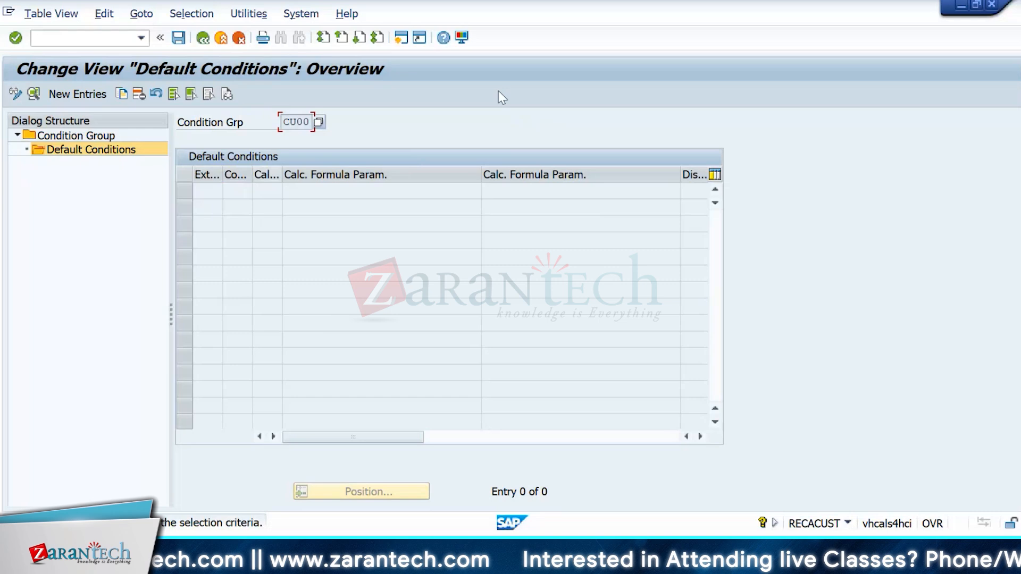
Step: Back out of the empty default conditions to the Display IMG tree
click(204, 38)
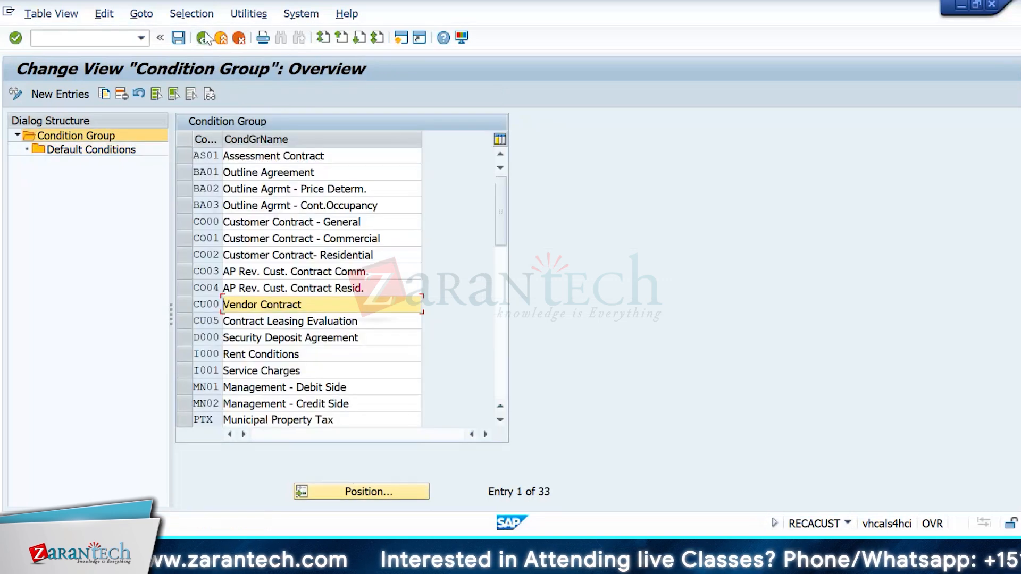
click(204, 39)
click(204, 38)
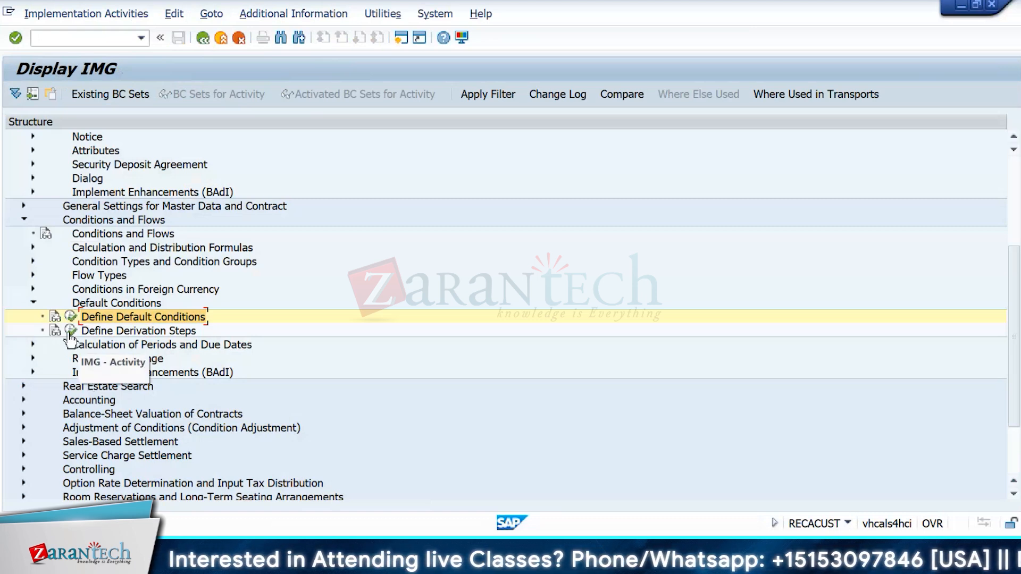
Step: Expand Calculation of Periods and Due Dates and view Due Date Correction Rule and Handling of Partner Changes
click(33, 344)
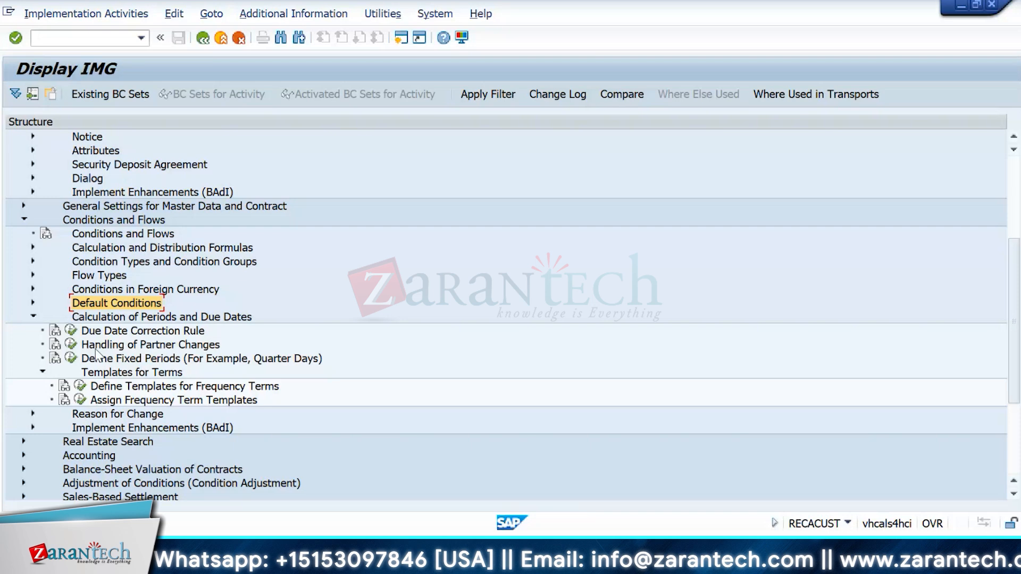
click(71, 331)
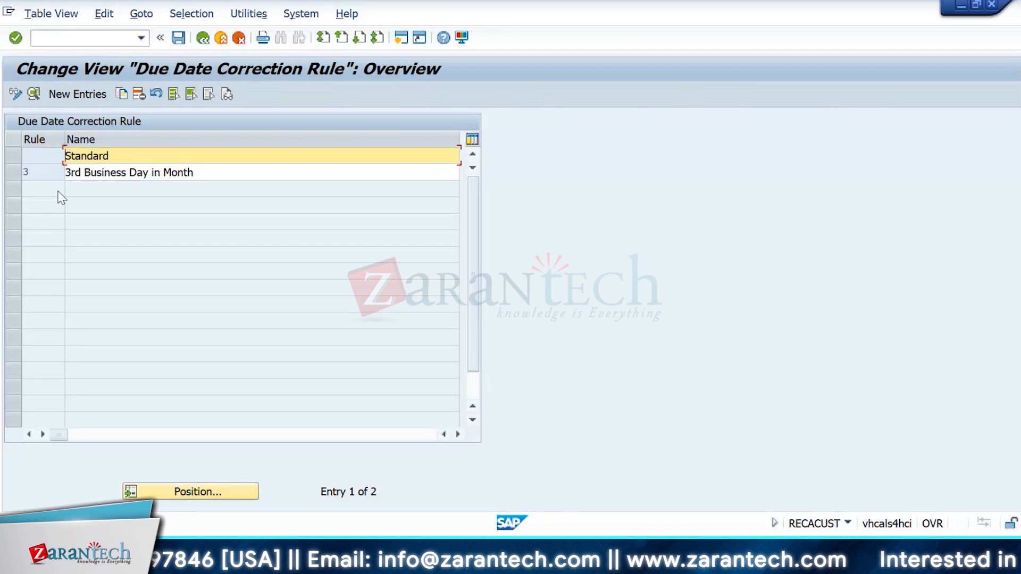
click(202, 38)
click(69, 344)
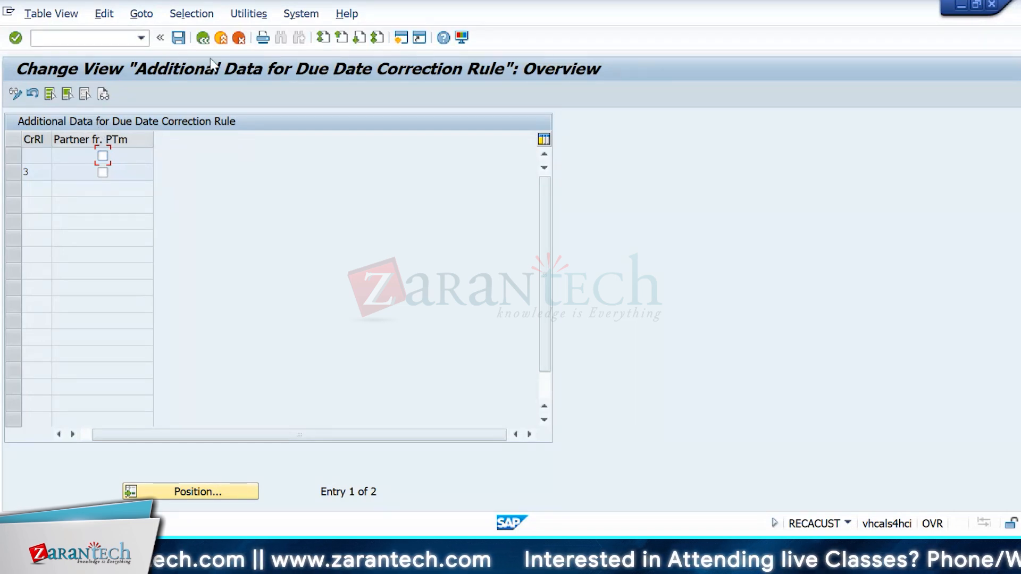
click(203, 39)
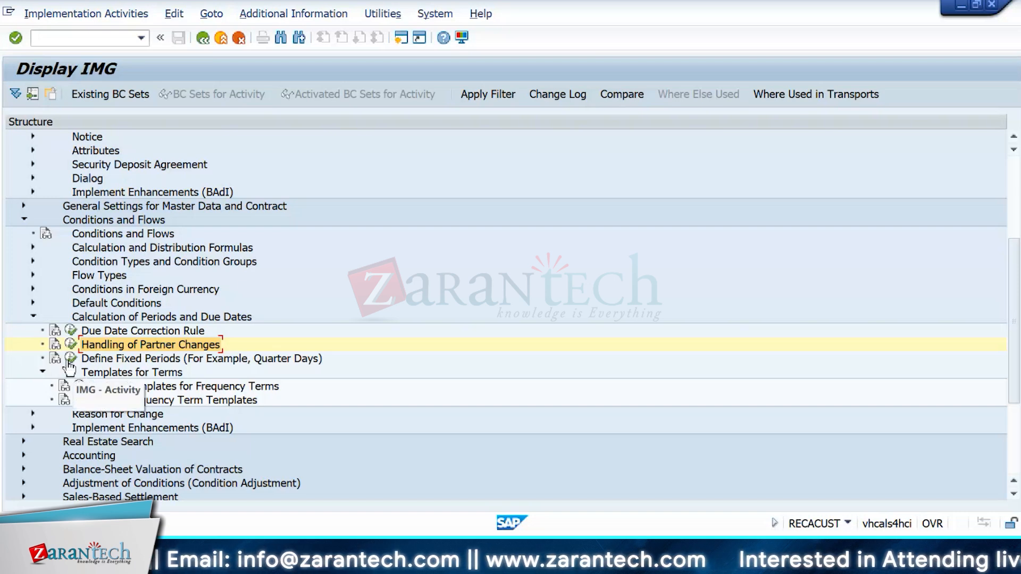
Step: View the empty Define and Assign Frequency Term Templates tables, then expand the Accounting branch
click(80, 387)
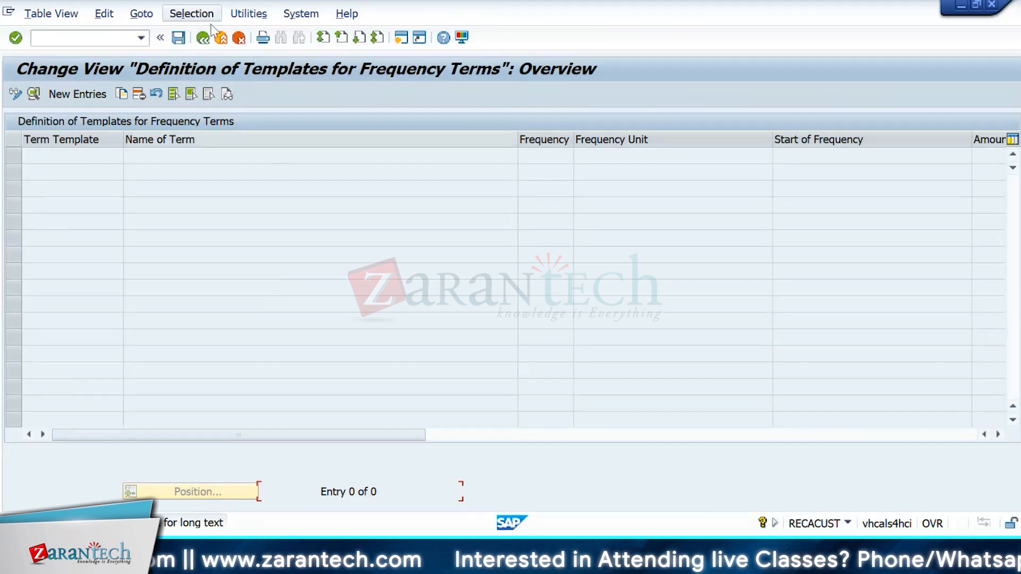
click(202, 39)
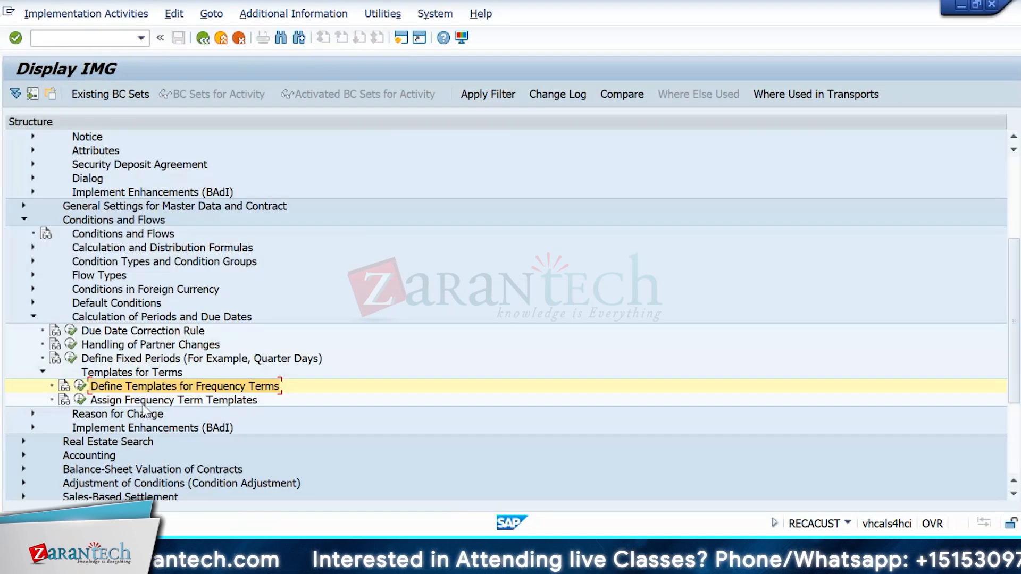
click(80, 401)
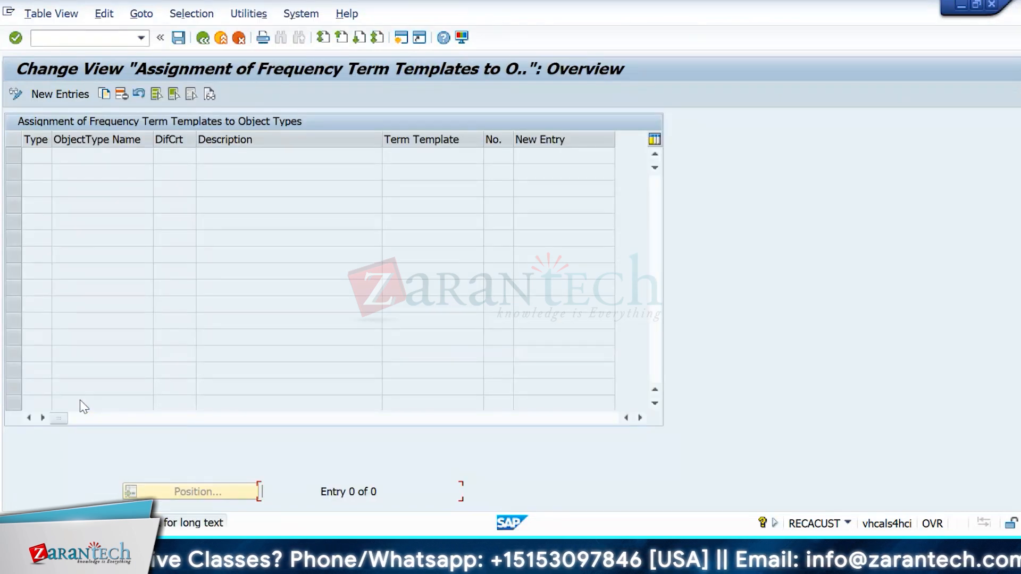
click(203, 37)
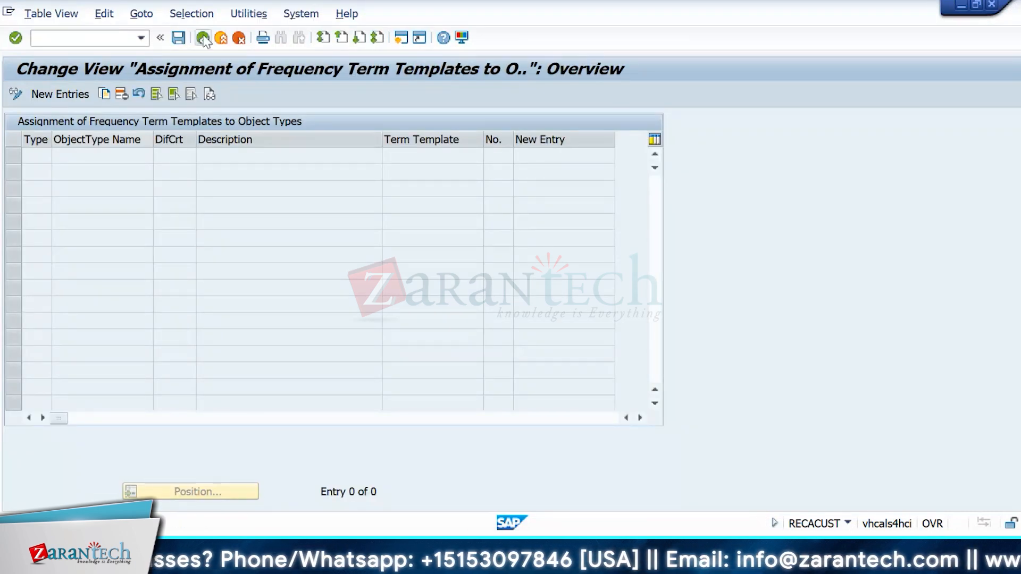
click(23, 302)
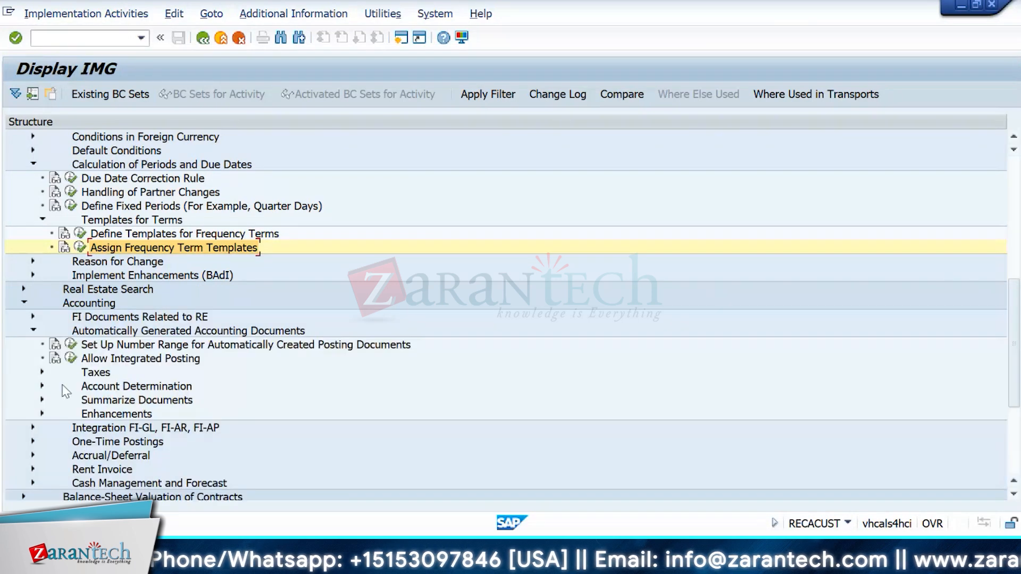
Step: Expand Automatically Generated Accounting Documents > Account Determination and run the account determination activity
click(43, 386)
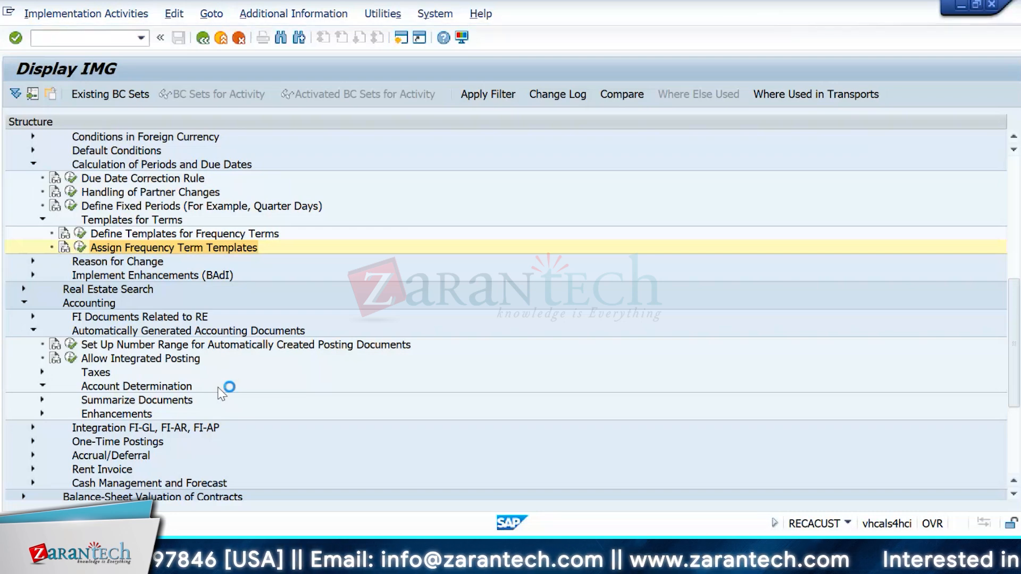
click(79, 400)
click(154, 411)
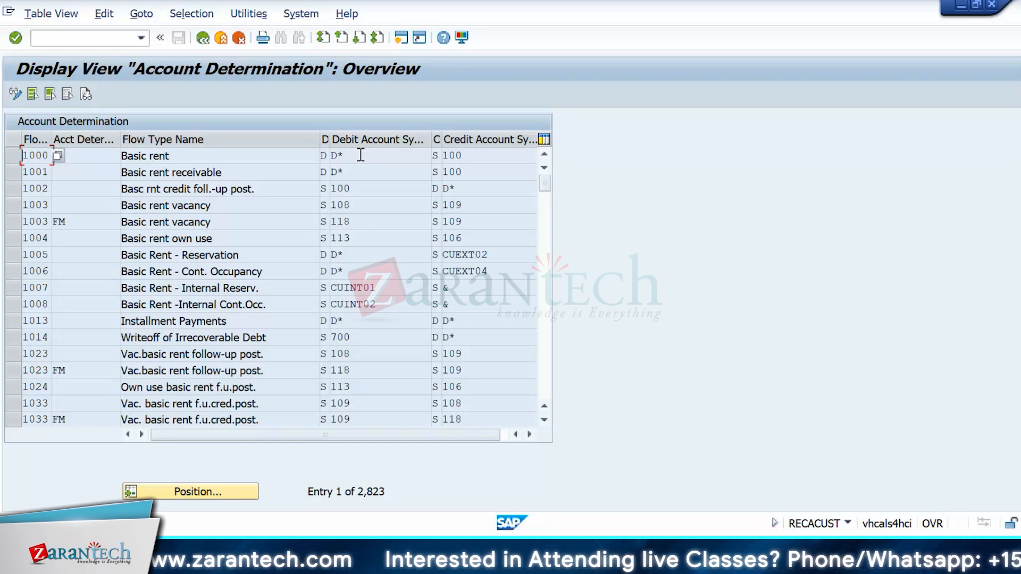
Step: Copy the CUINT01 debit account symbol of flow type 1007 and return to the IMG tree
drag(402, 288, 326, 289)
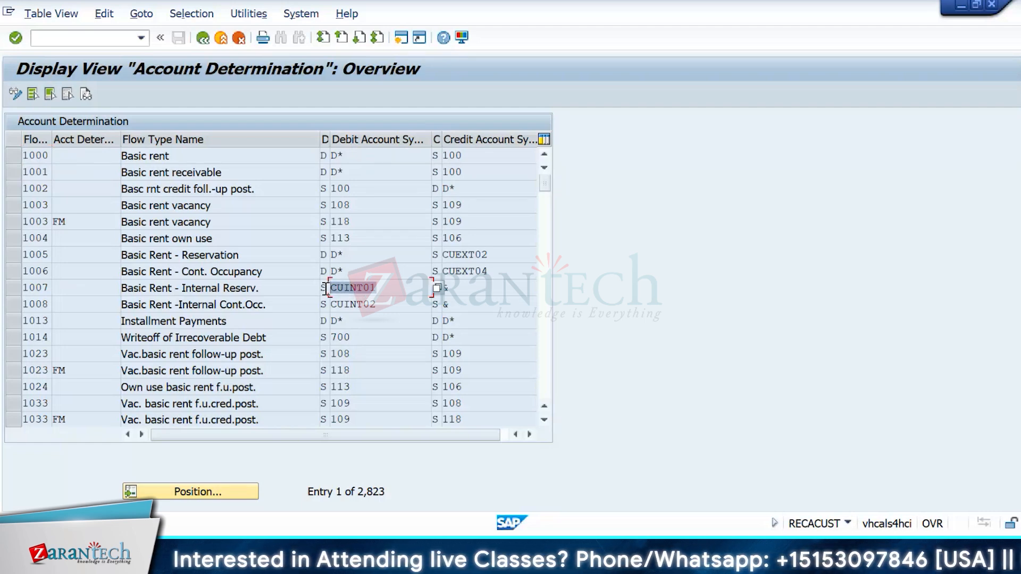
click(395, 318)
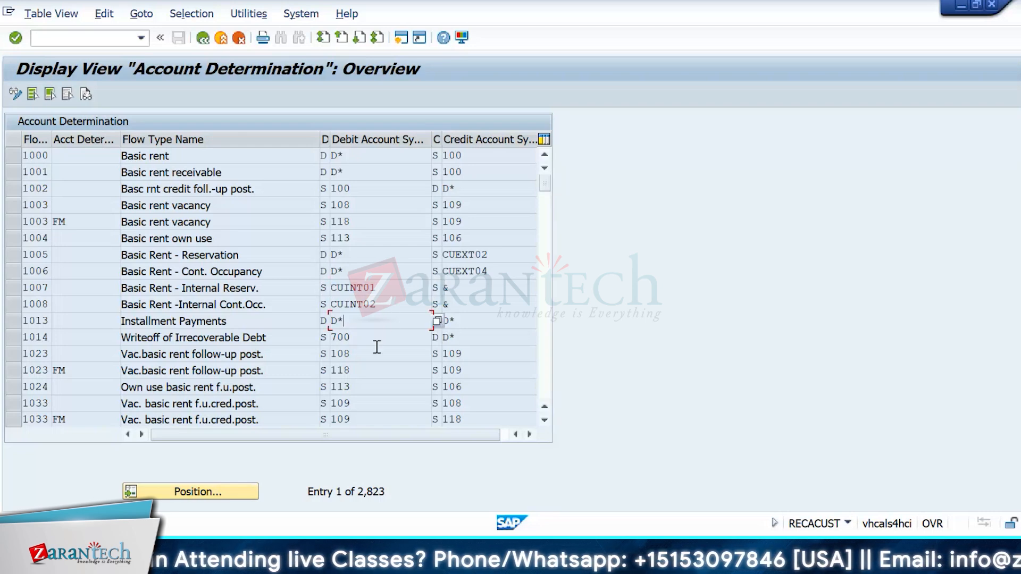
click(394, 281)
drag(394, 281, 330, 288)
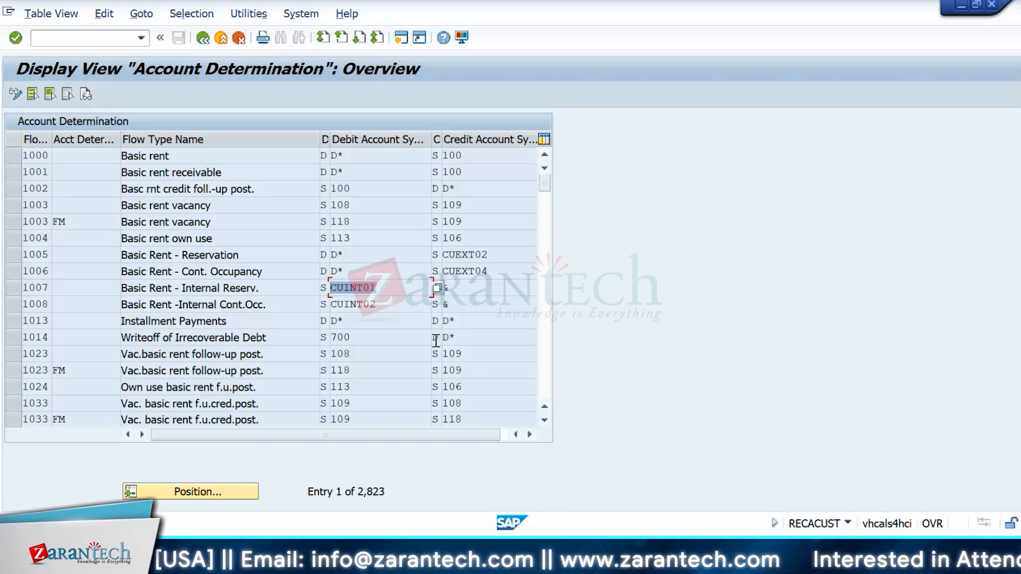
click(355, 290)
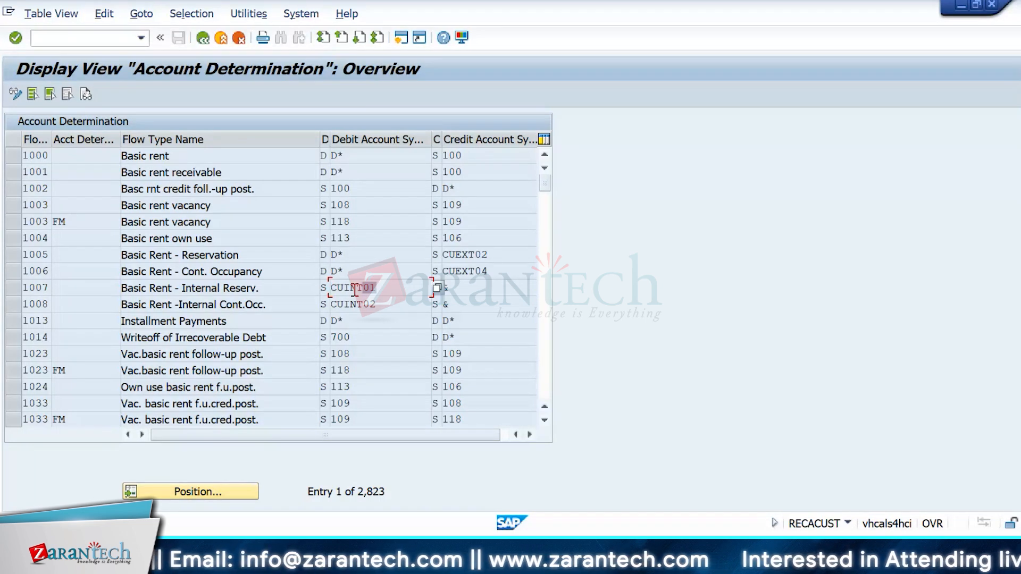
drag(354, 290, 229, 294)
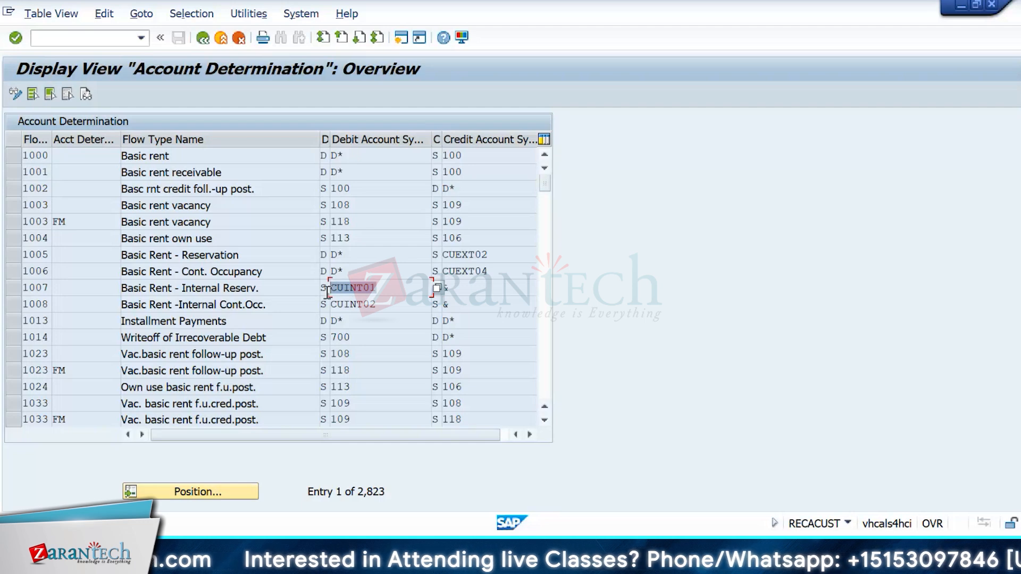
key(ctrl+F1)
click(197, 42)
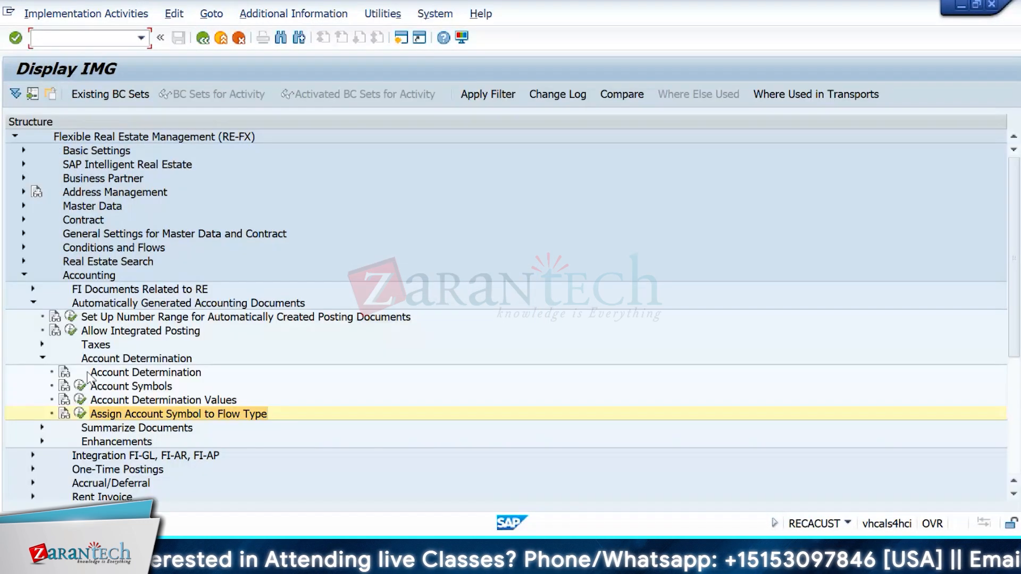
Step: Open Replace Account Symbols under Integration FI-GL, FI-AR, FI-AP > Account Determination
click(43, 359)
click(32, 304)
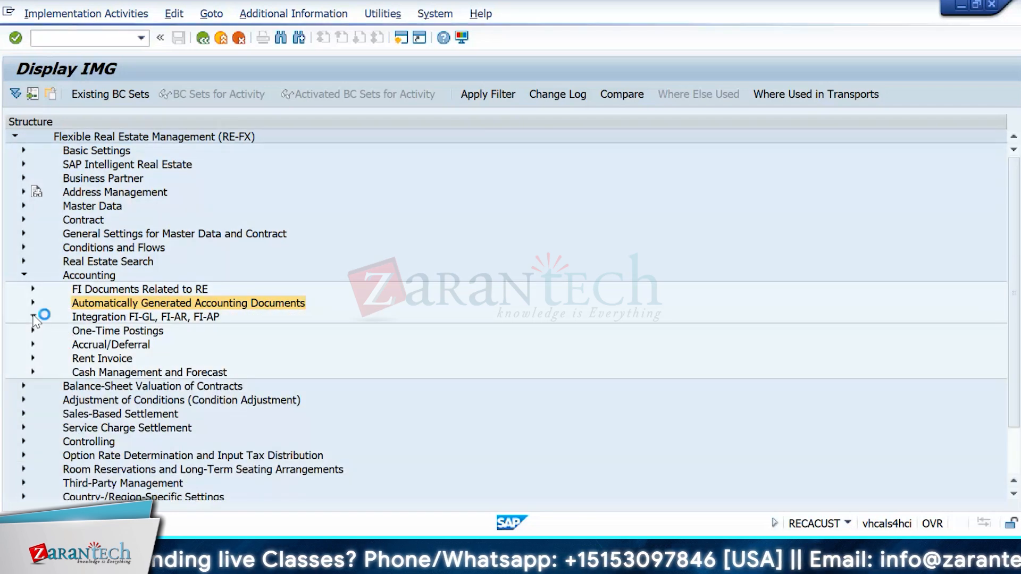
click(33, 317)
click(41, 345)
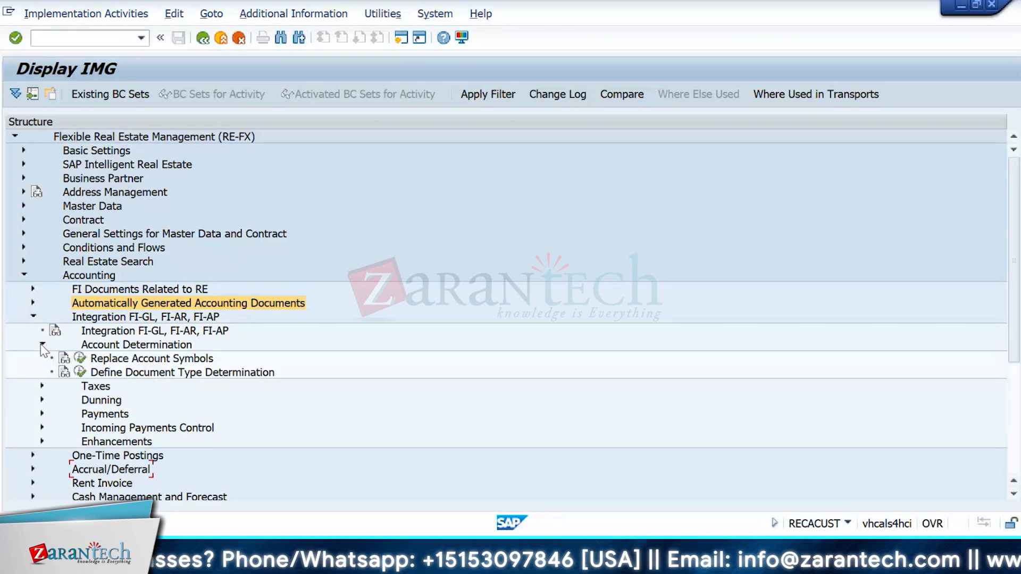
click(83, 360)
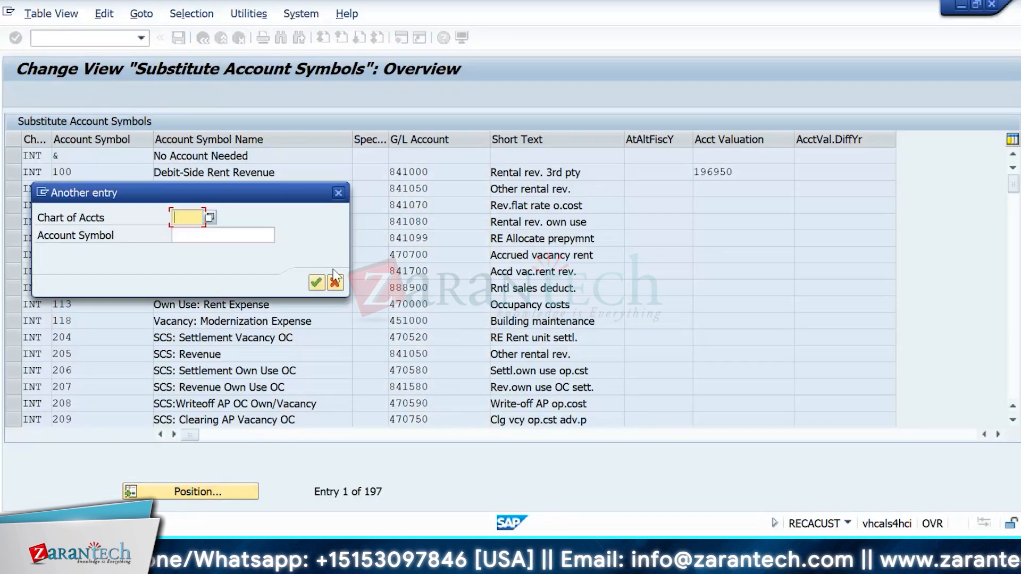
click(335, 283)
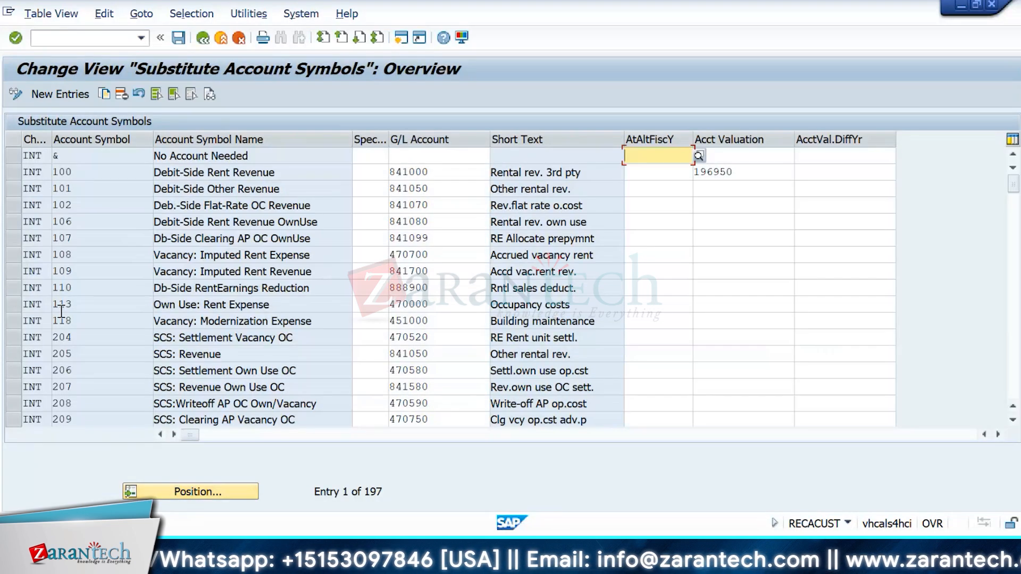
click(9, 340)
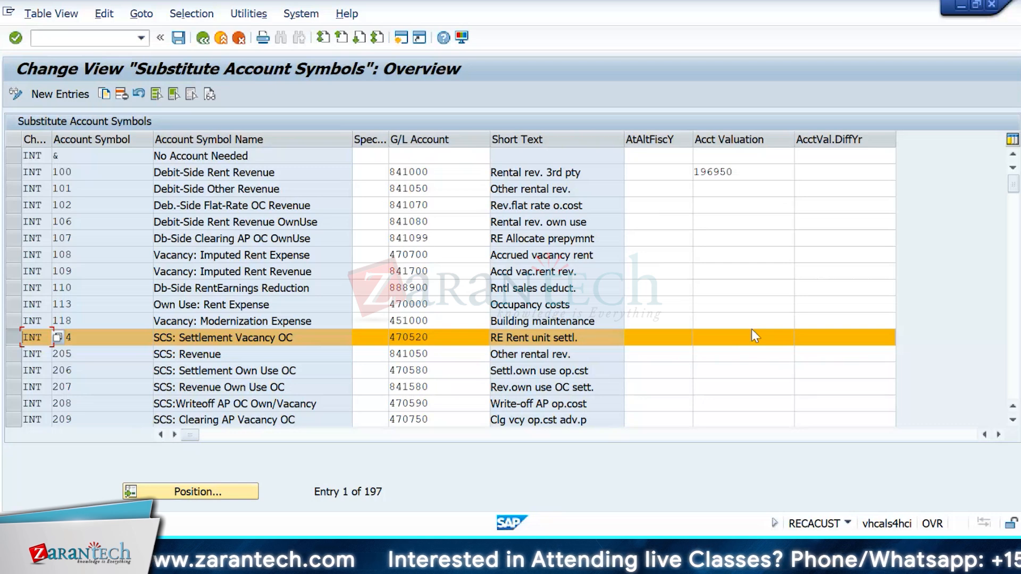
Step: Use Position to jump to account symbol CUINT01 in the Substitute Account Symbols list
click(150, 492)
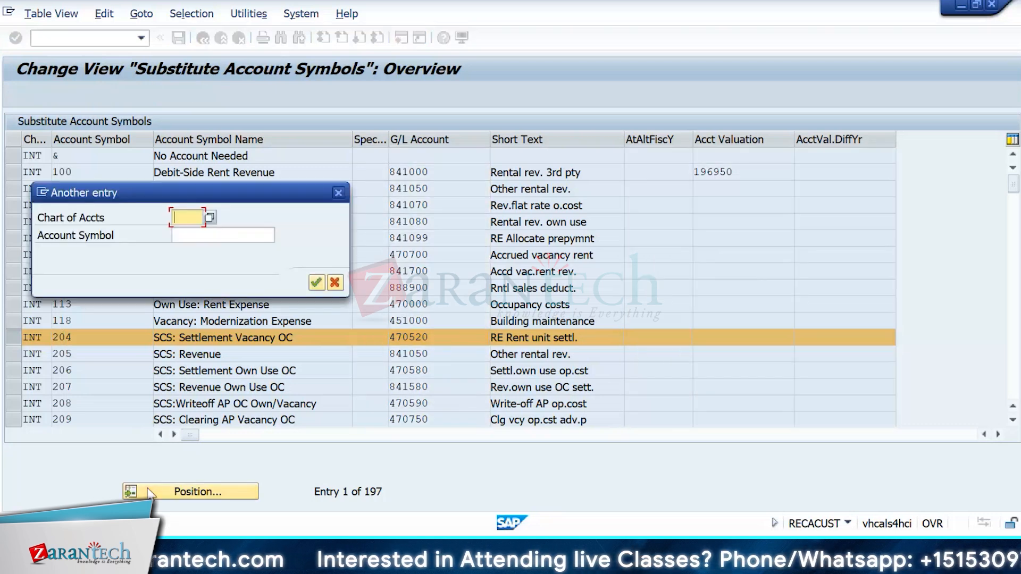
key(Tab)
text(CUINT01)
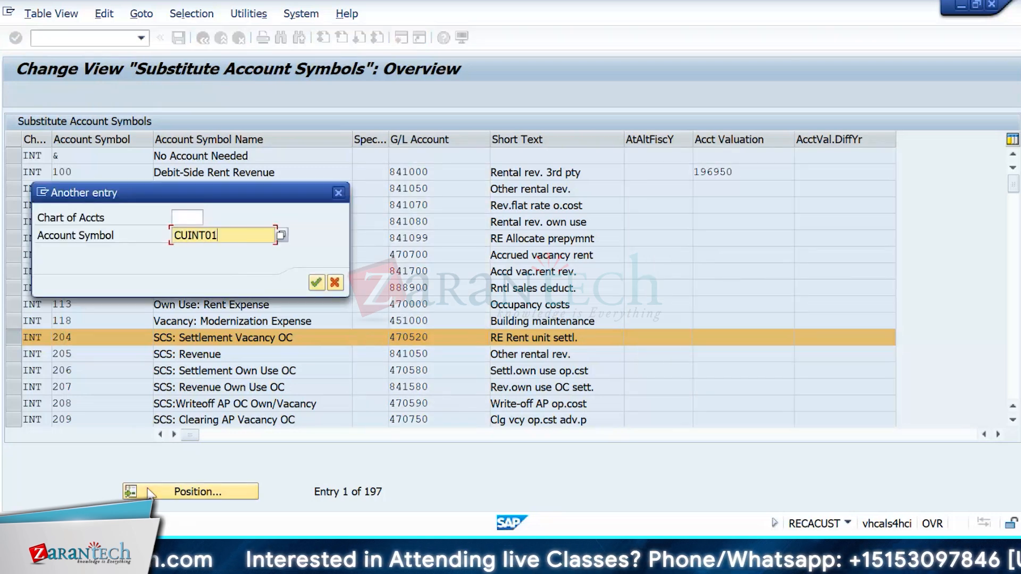
key(Return)
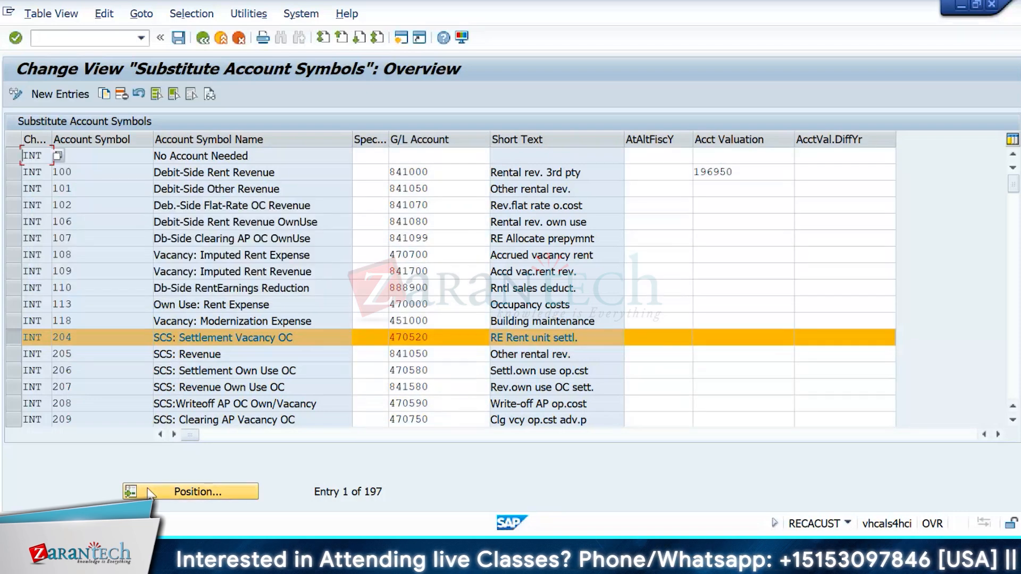
Step: Show the table as a list, filter Account Symbol to CUINT01, and widen Short Text
click(264, 41)
right_click(121, 193)
click(183, 346)
text(CUINT01)
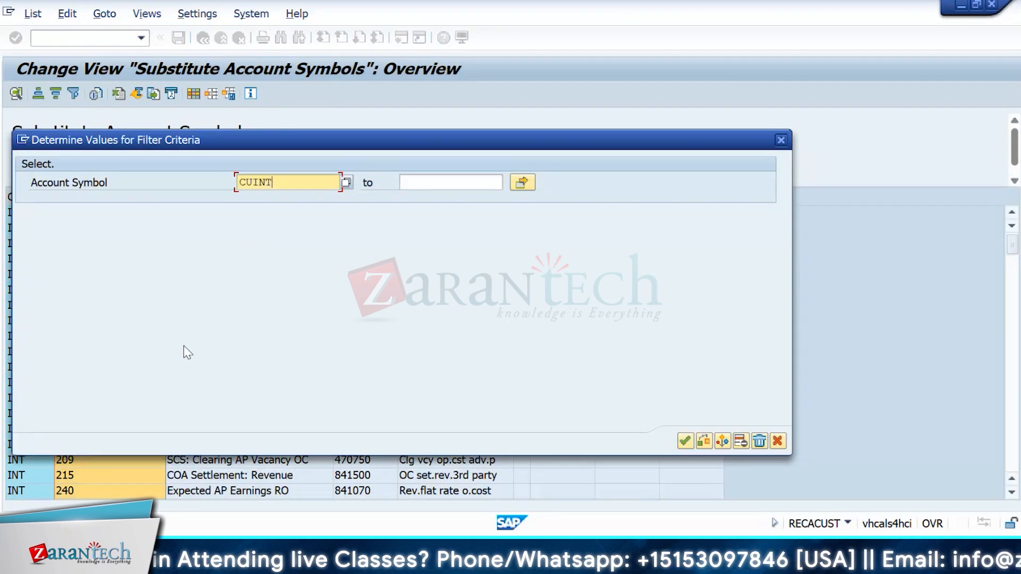
key(Return)
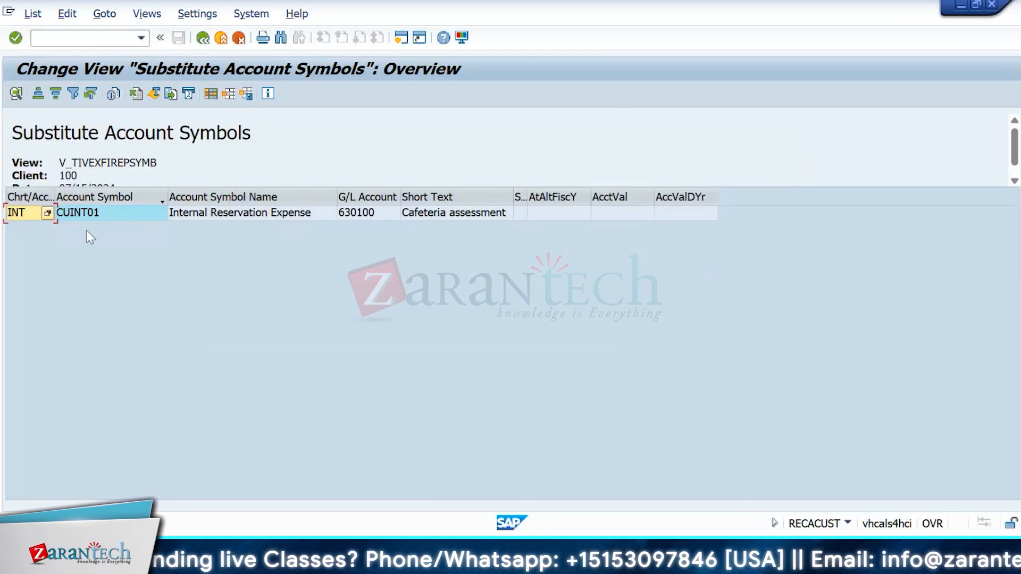
click(95, 218)
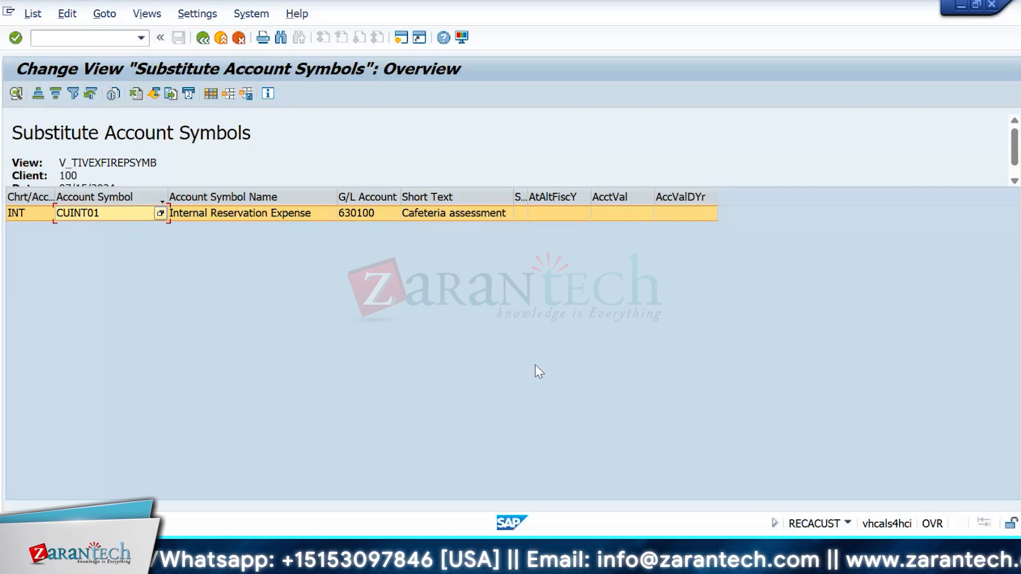
drag(514, 195, 588, 194)
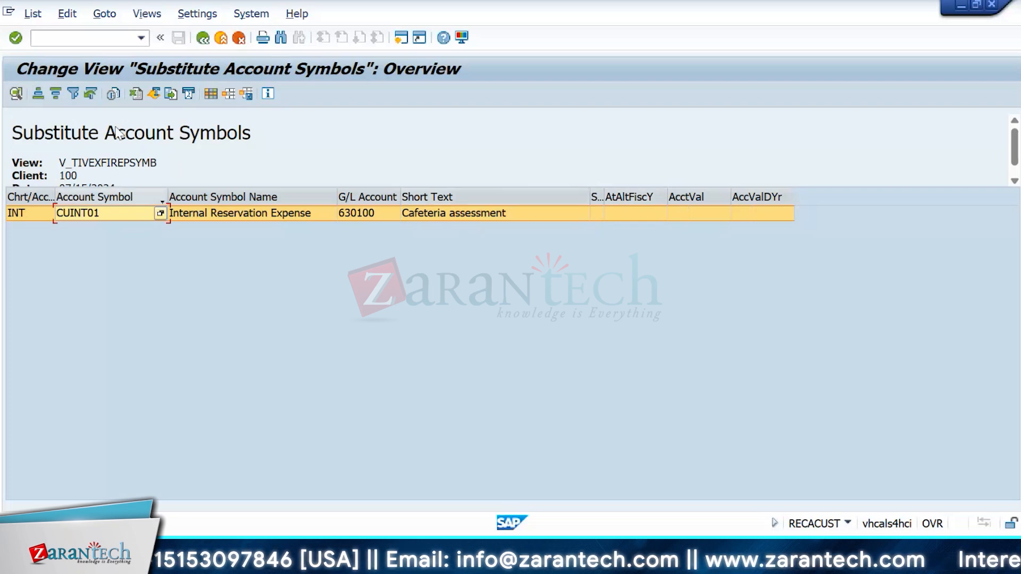
Step: Remove the filter and inspect CUINT02, INTERESTEXPENSE, DEPRECIATION, INTERESTREVENUE and LEASDEPT_BU (G/L 153000)
click(72, 96)
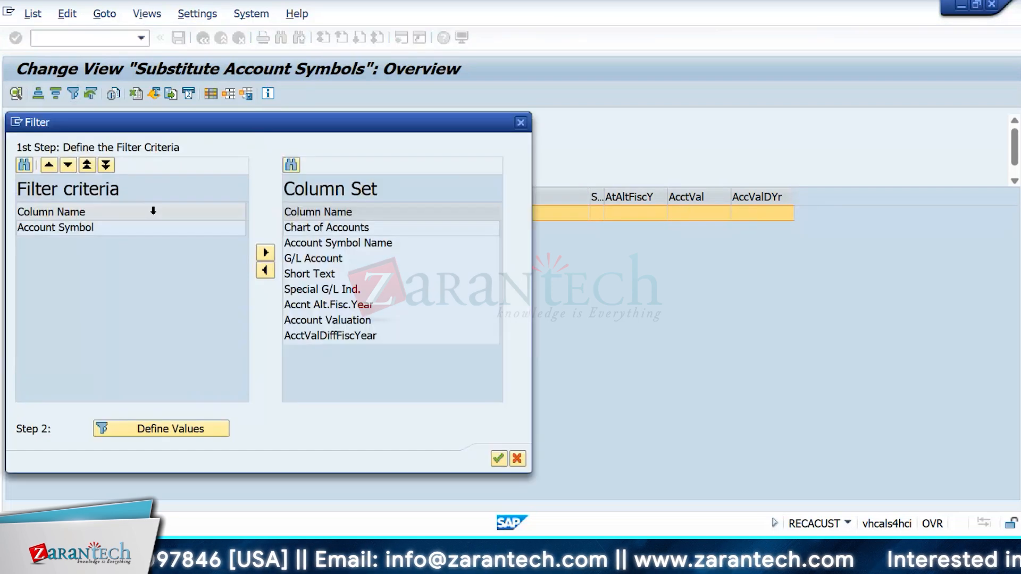
click(521, 122)
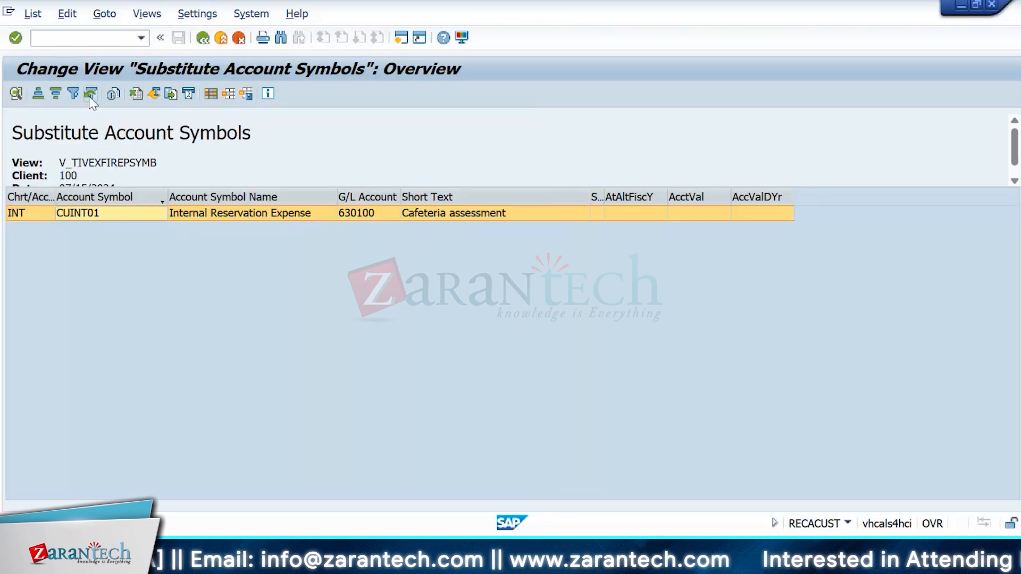
click(91, 94)
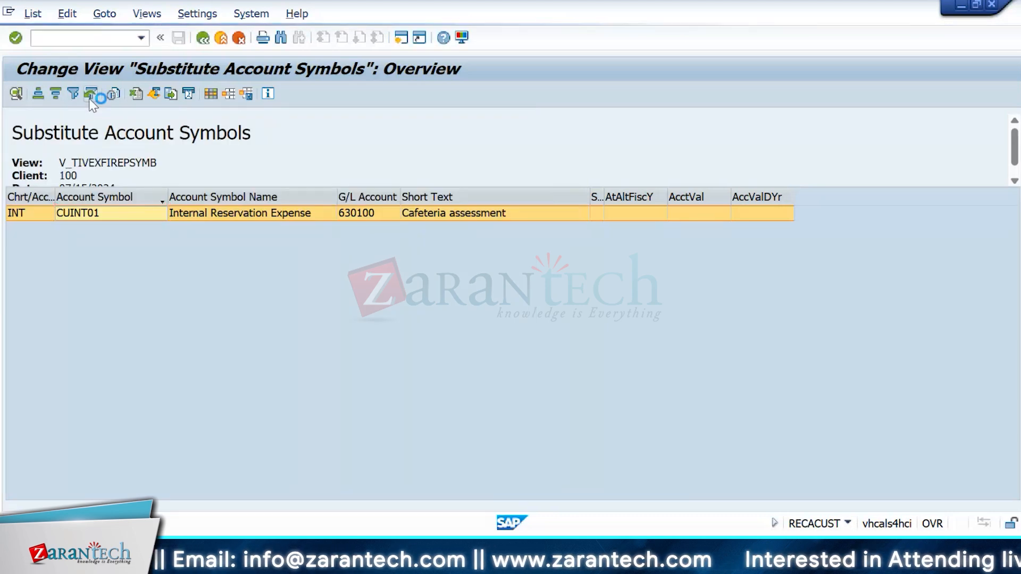
click(281, 229)
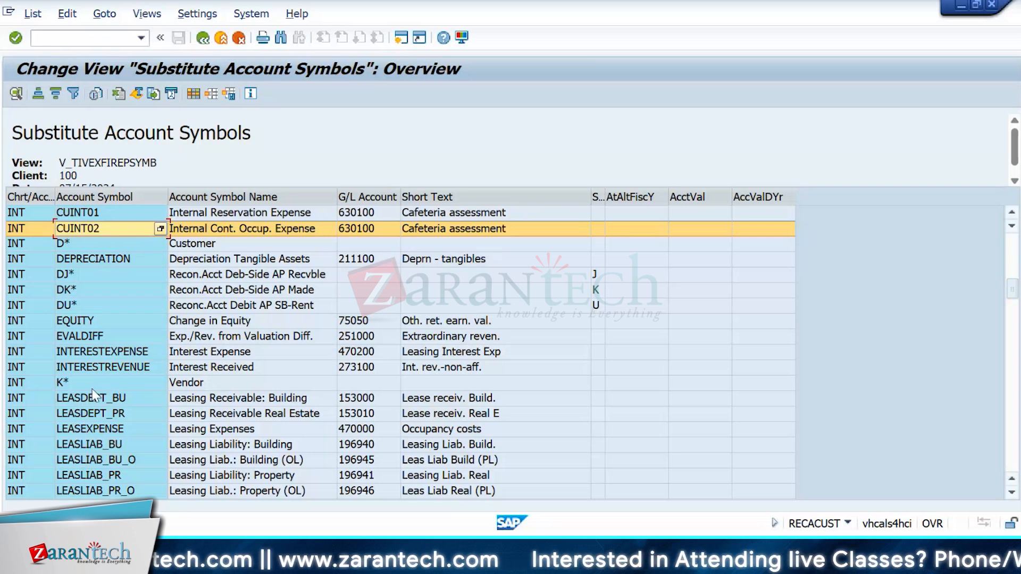
click(123, 353)
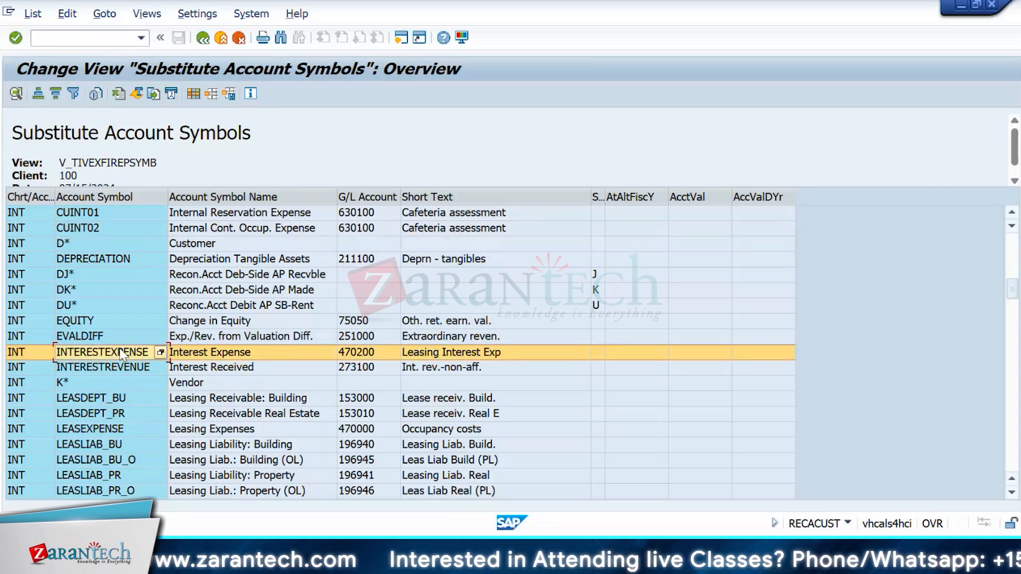
click(116, 263)
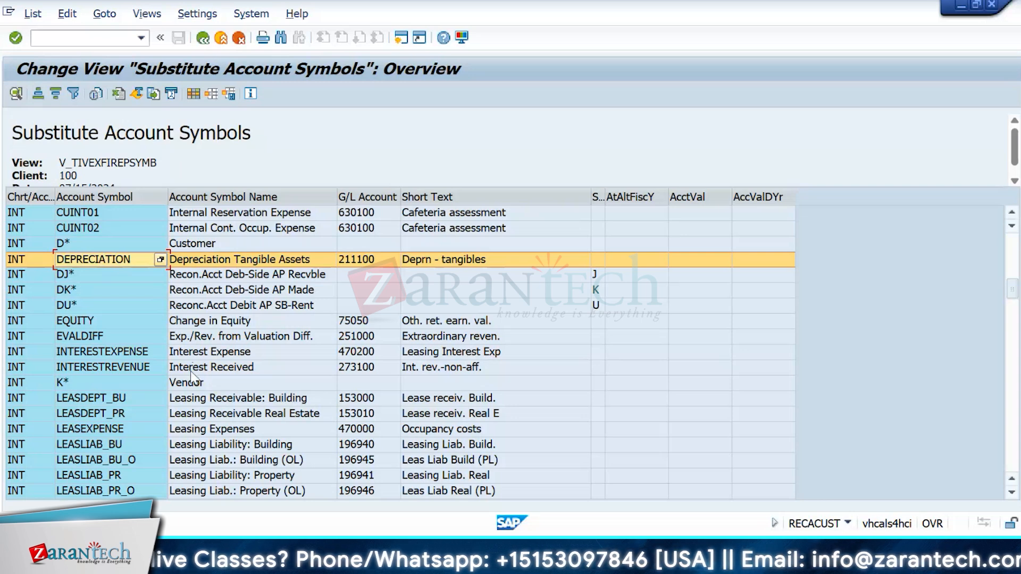
click(451, 372)
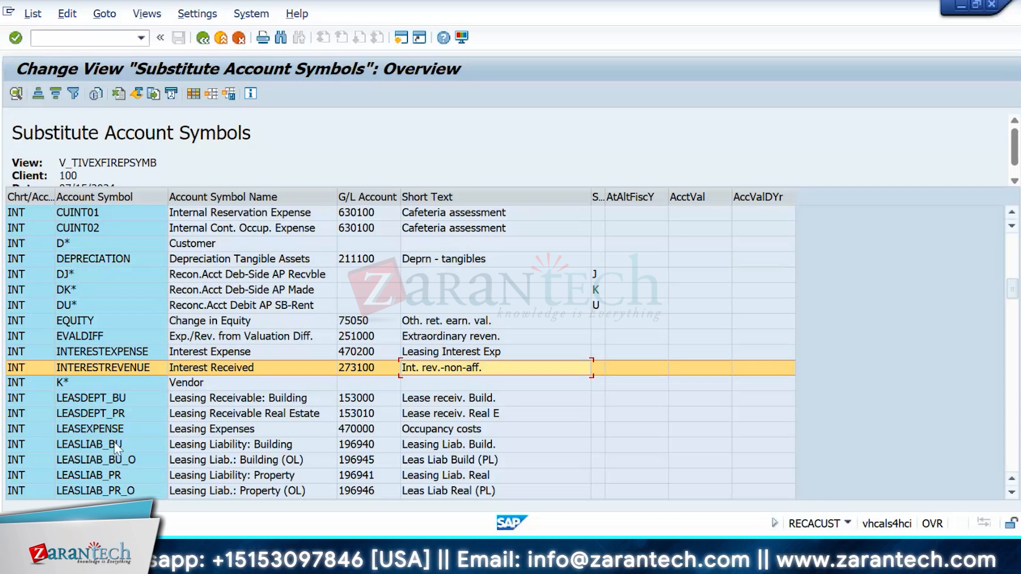
click(117, 399)
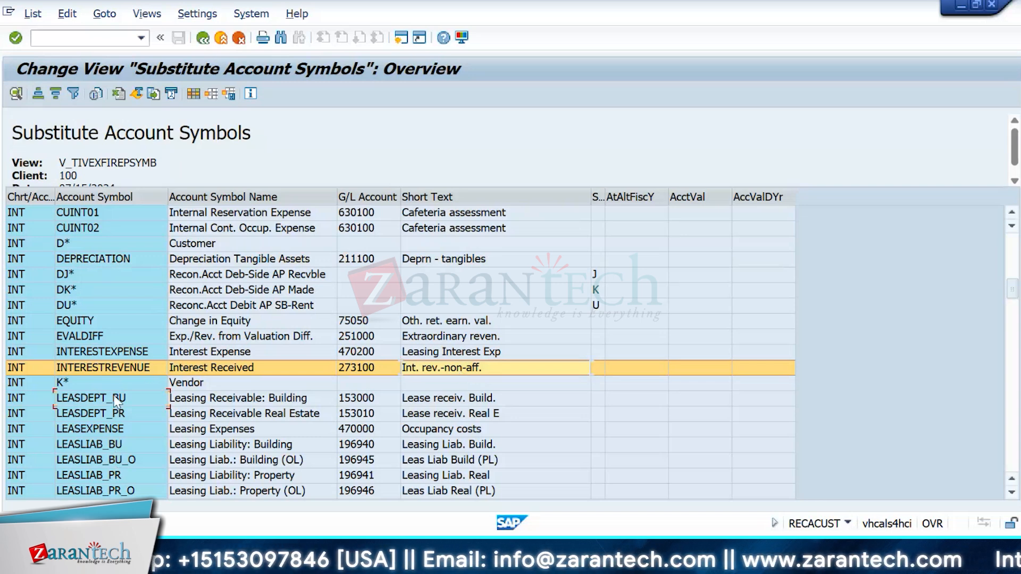
click(394, 403)
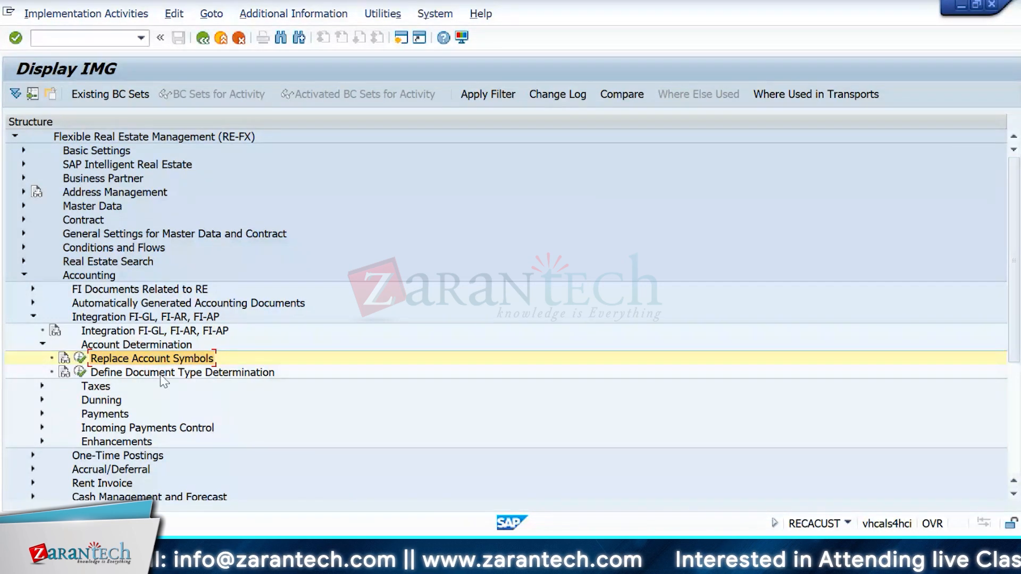
Step: In Define Document Type Determination, look up the available process codes for the REEP row
click(80, 372)
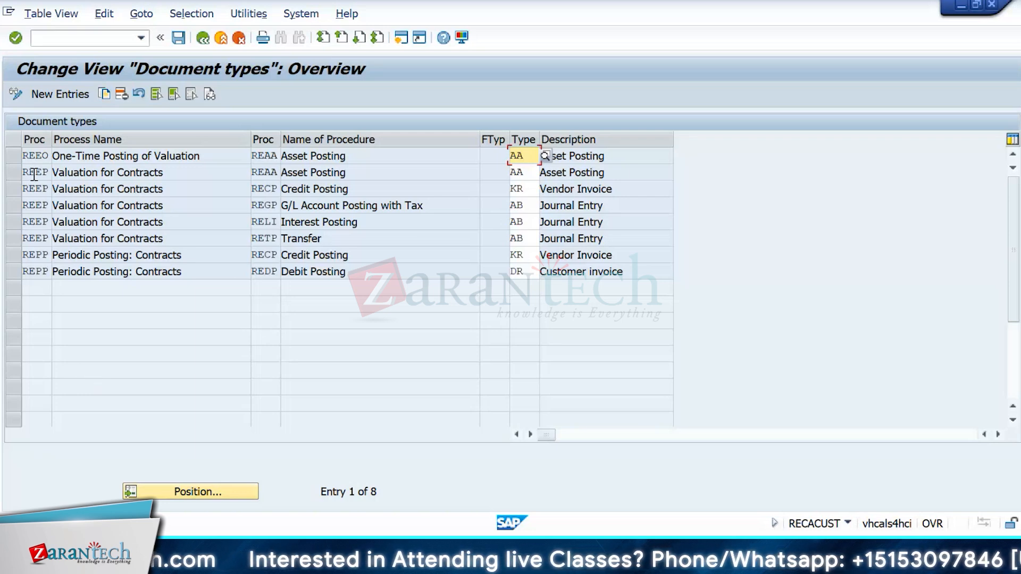
click(35, 210)
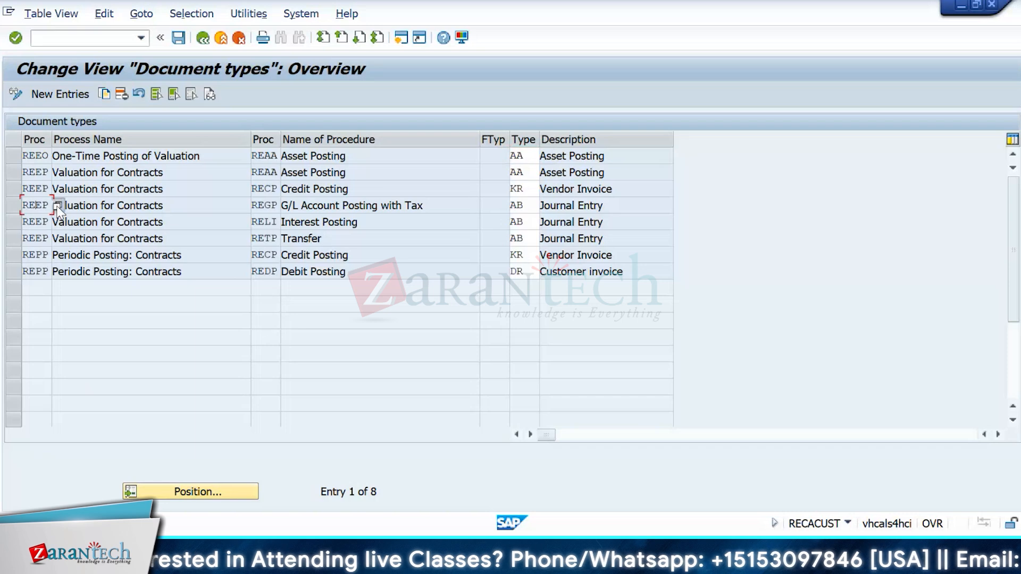
click(58, 206)
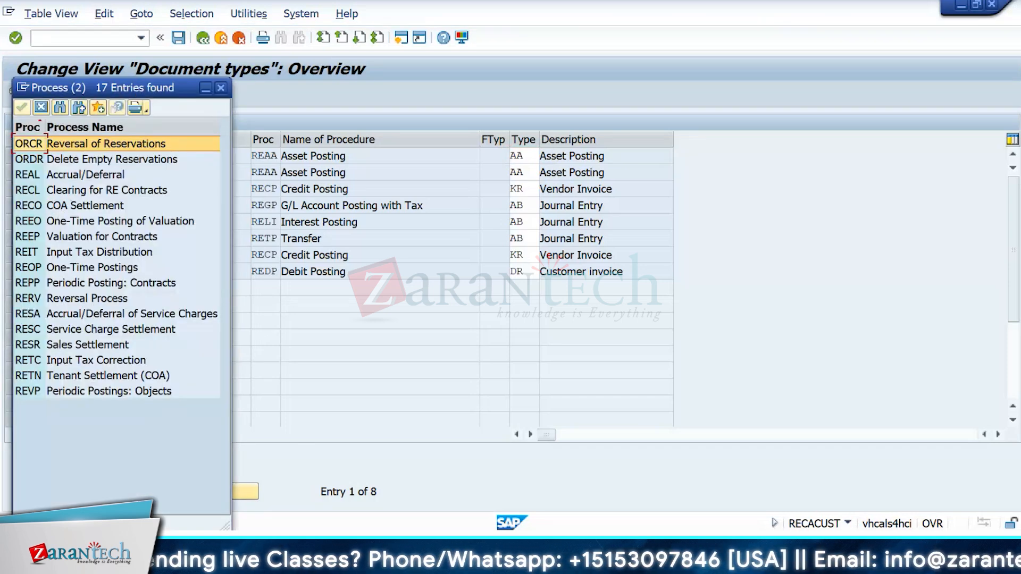
drag(135, 90, 376, 12)
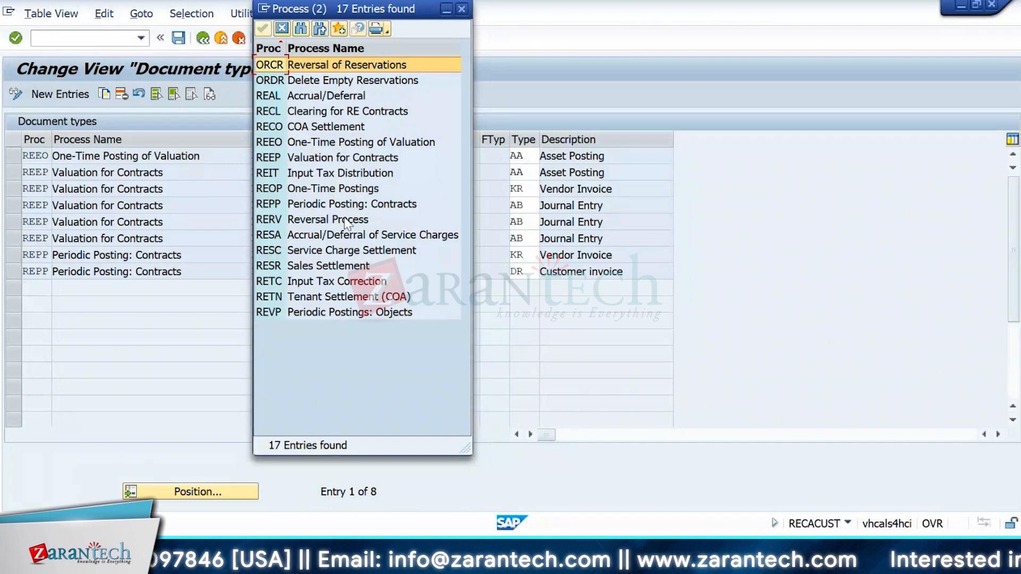
click(287, 27)
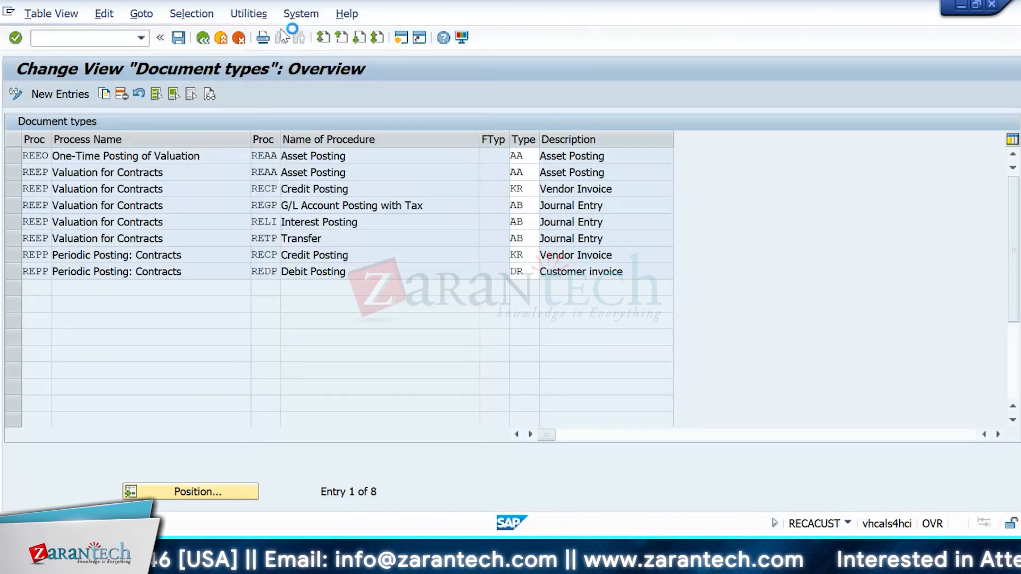
Step: Look up the available posting procedures, then select the KR type of the credit posting row
click(282, 222)
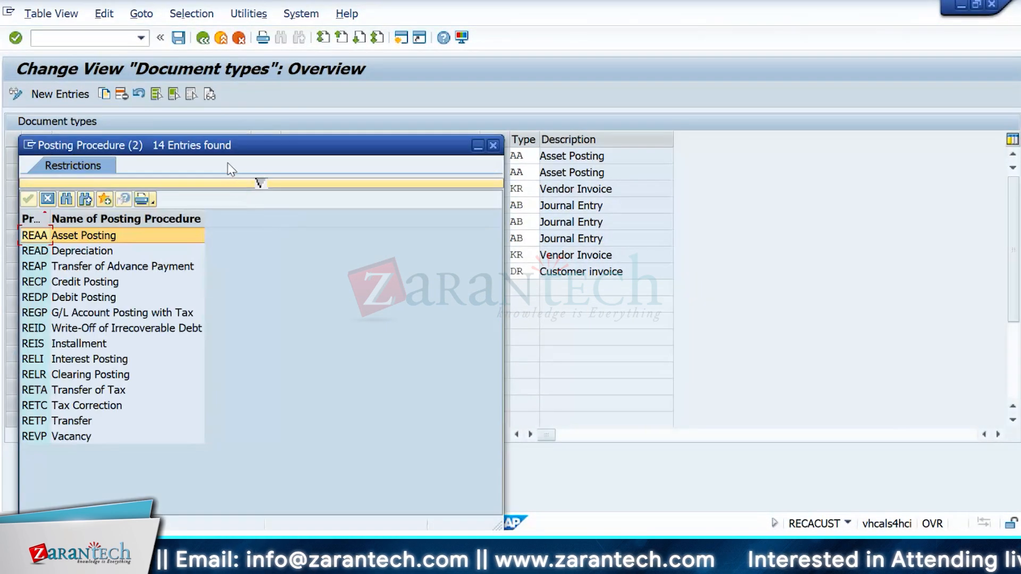
drag(218, 149, 708, 27)
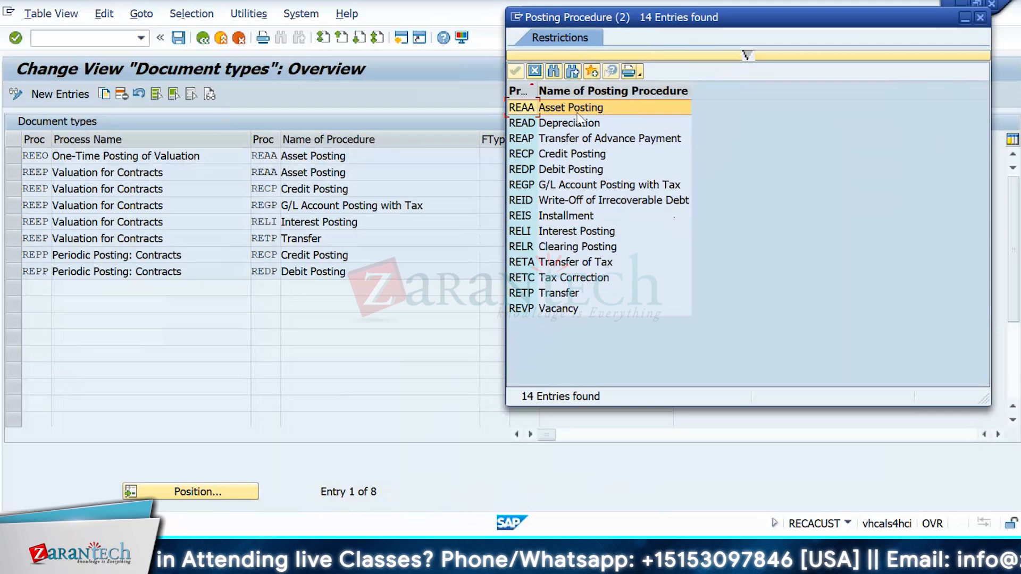
click(535, 71)
click(532, 189)
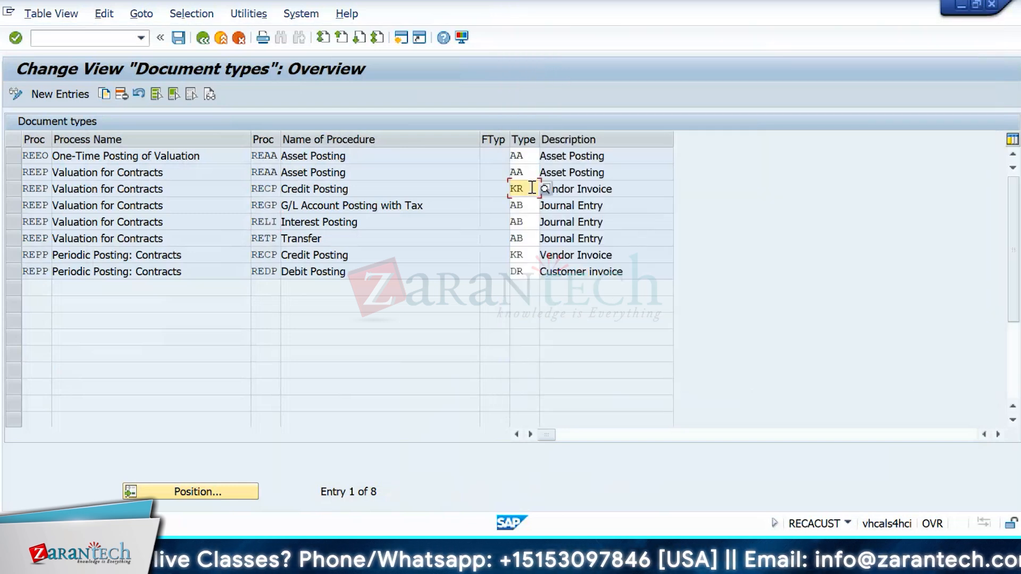
Step: Browse the document type list (DR, AB, AD Accruals/Deferrals, AF Depreciation Pstngs) and close it without choosing
click(546, 190)
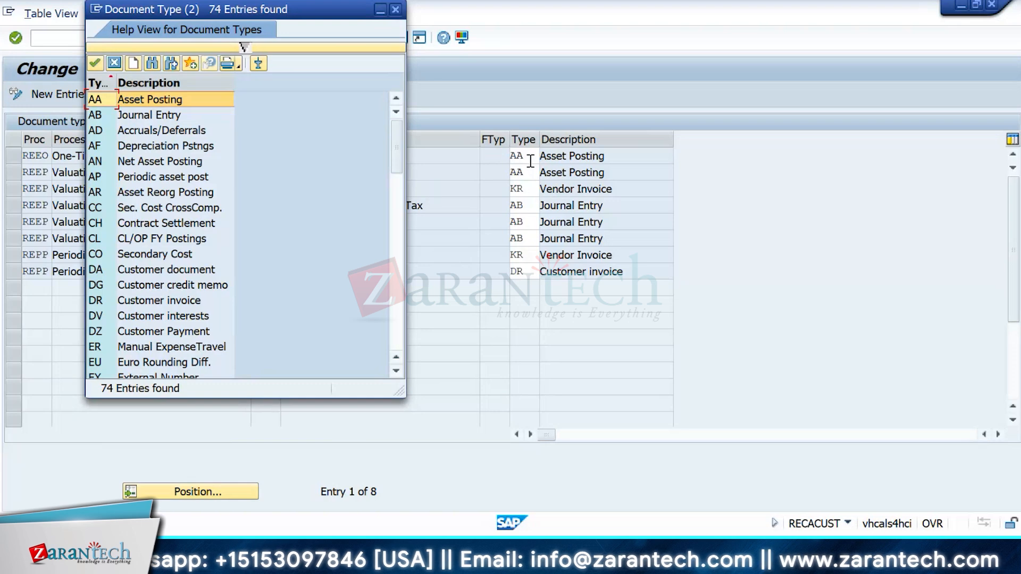
click(526, 272)
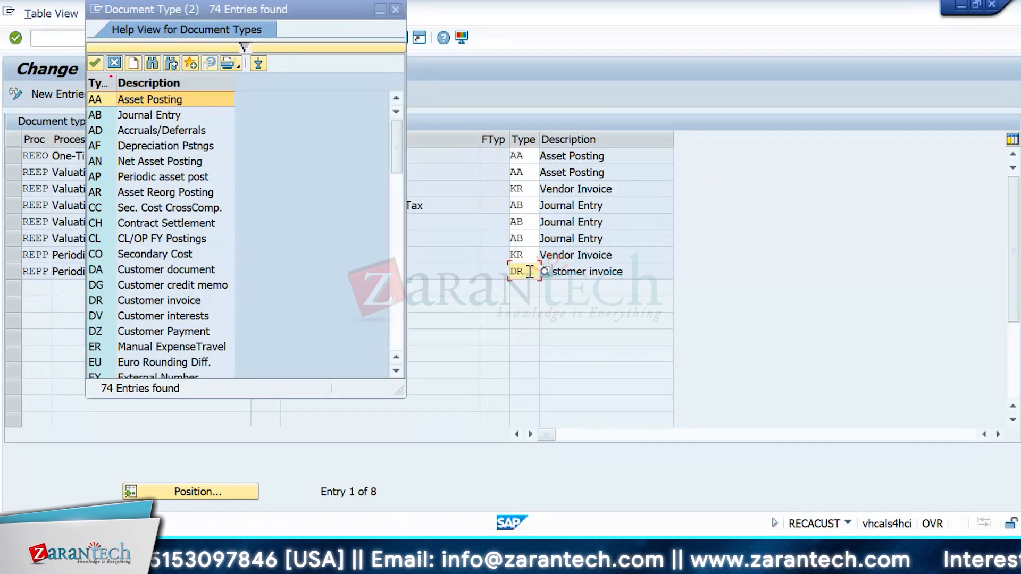
click(534, 216)
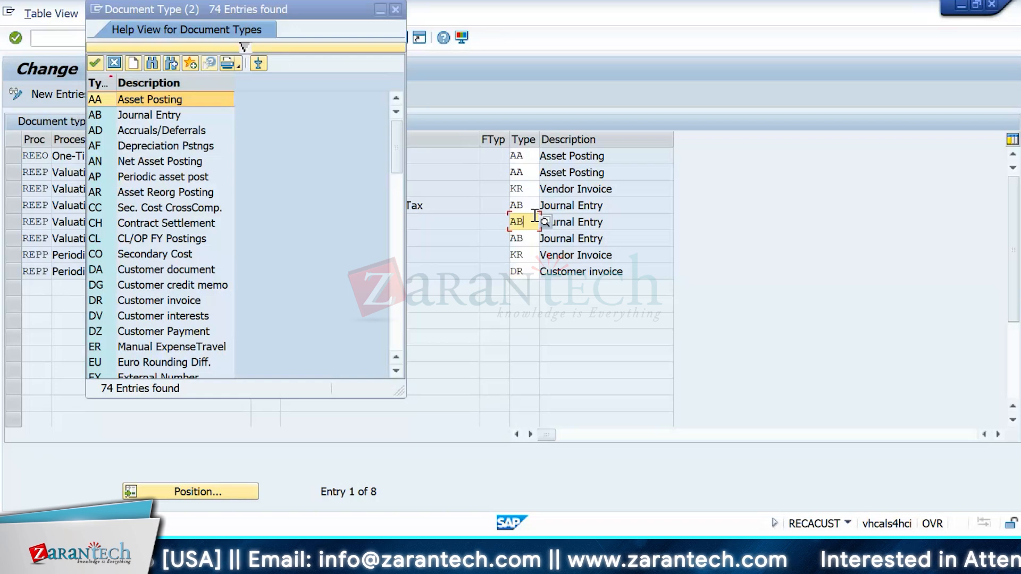
click(98, 132)
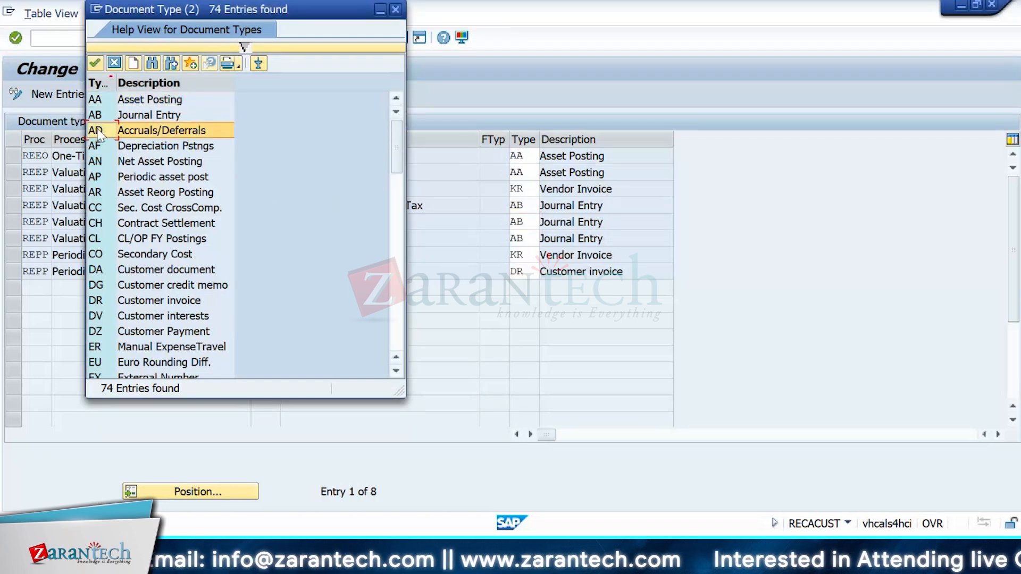
click(142, 146)
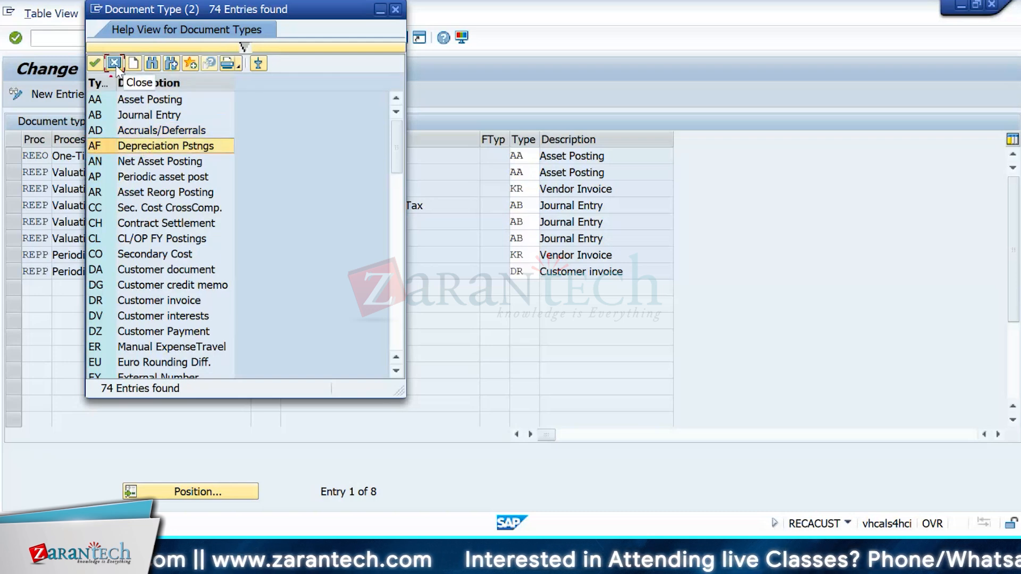
click(114, 63)
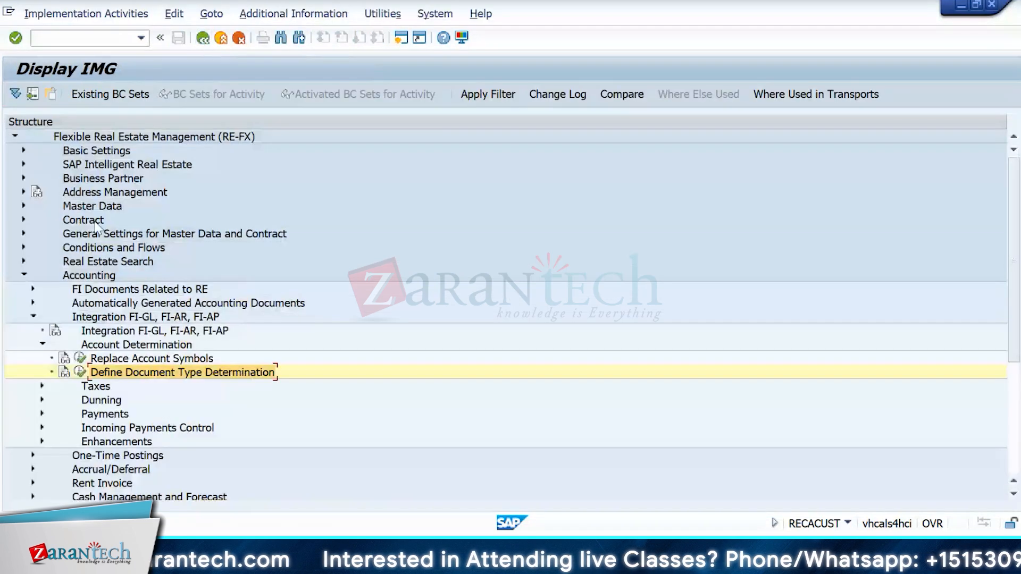
Step: Expand the Taxes branch and open the Assign Tax Codes activity
click(43, 386)
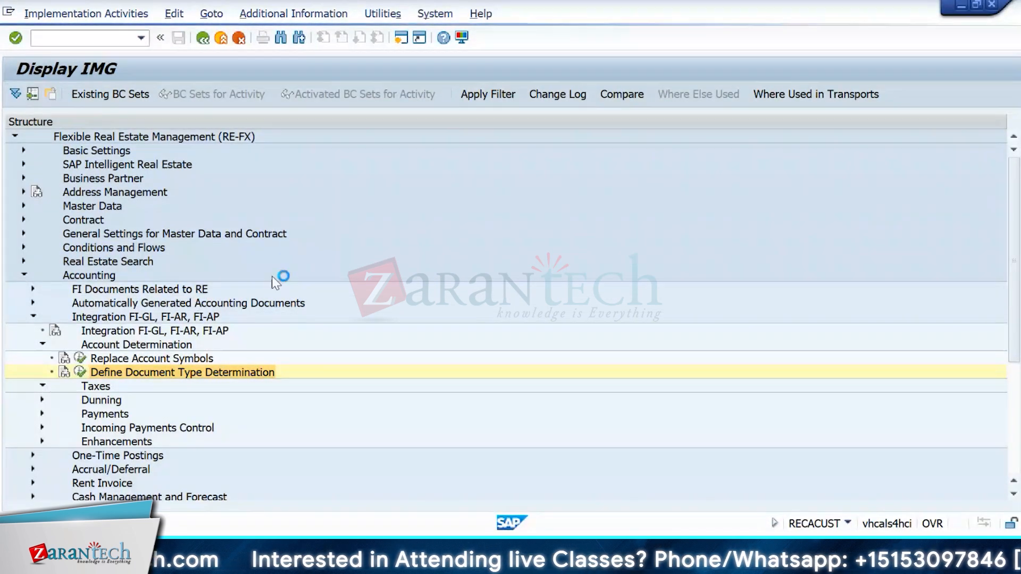
scroll(308, 279, down, 6)
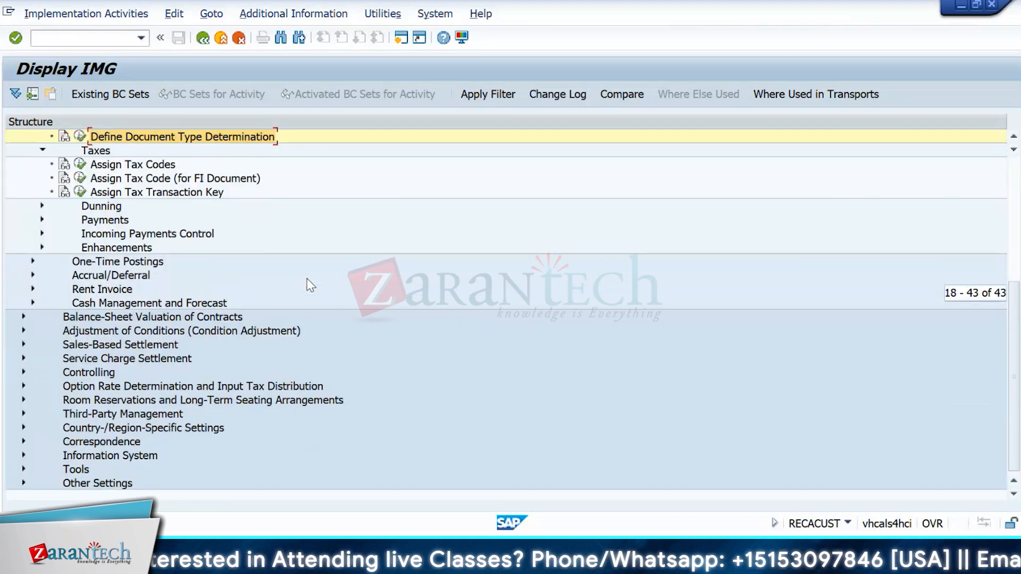
click(80, 164)
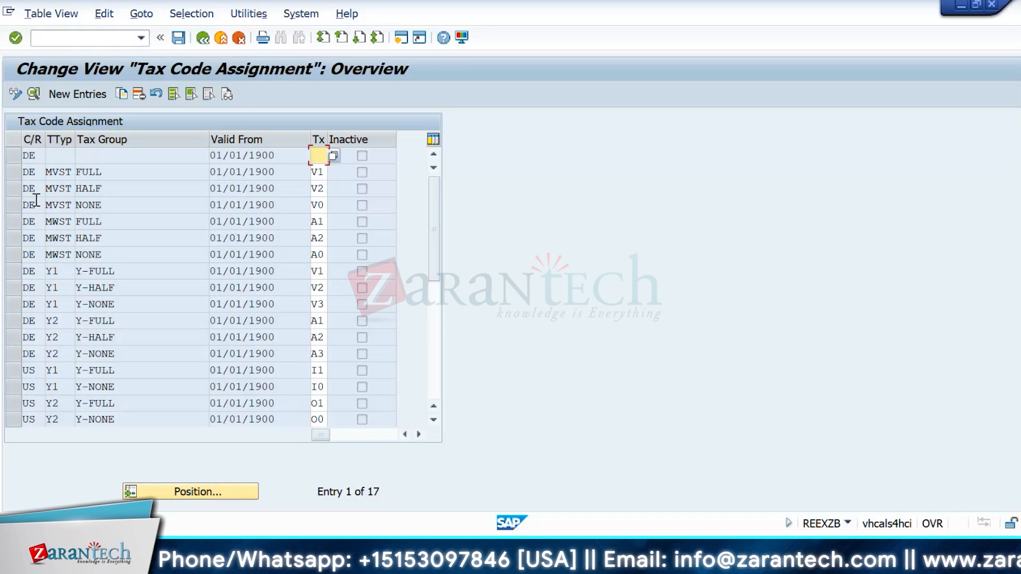
Step: Inspect DE MWST FULL (valid from 01/01/1900, code A1) versus MWST HALF (A2), then close the table
click(26, 221)
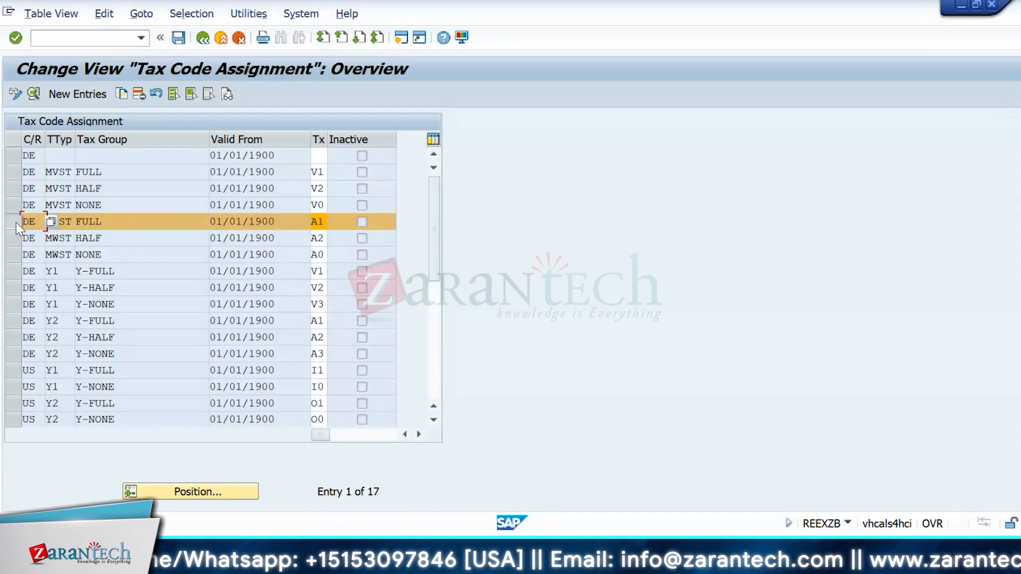
click(64, 226)
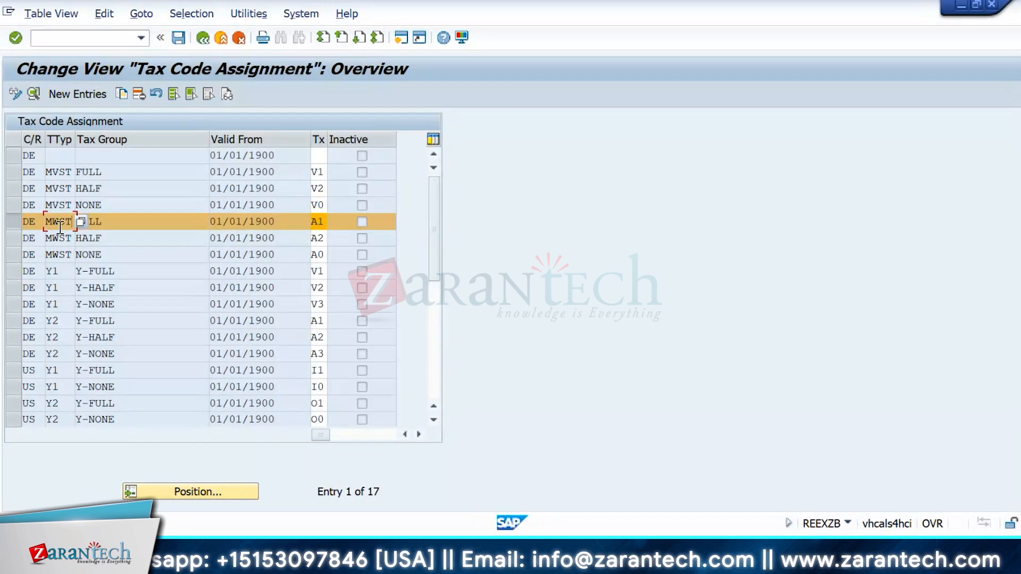
click(124, 220)
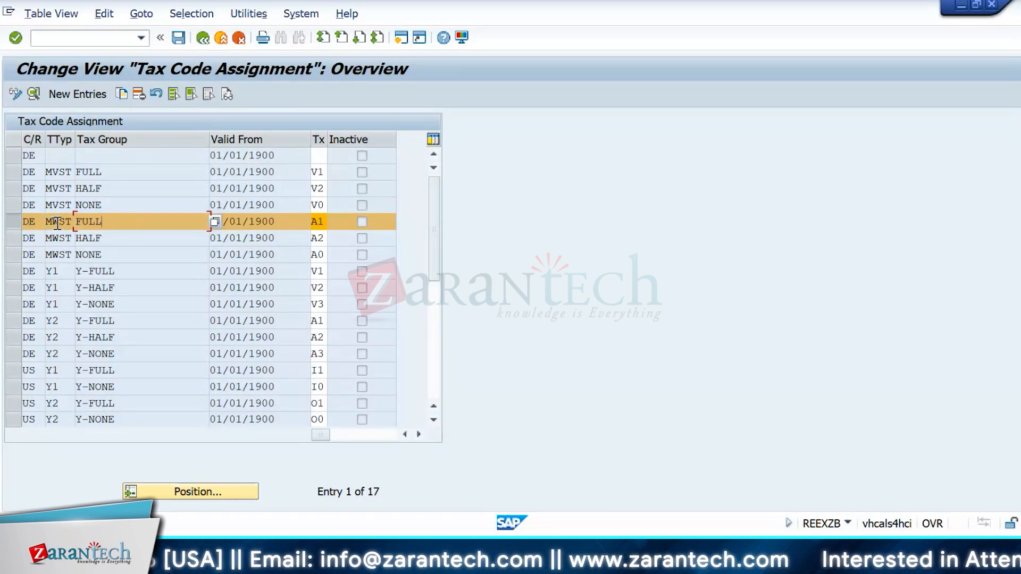
click(290, 221)
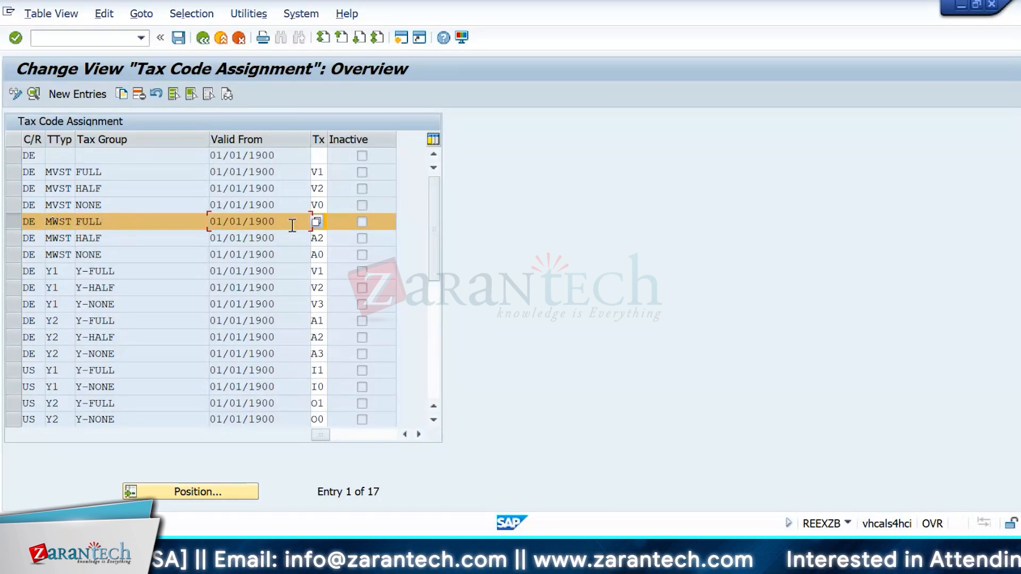
click(323, 237)
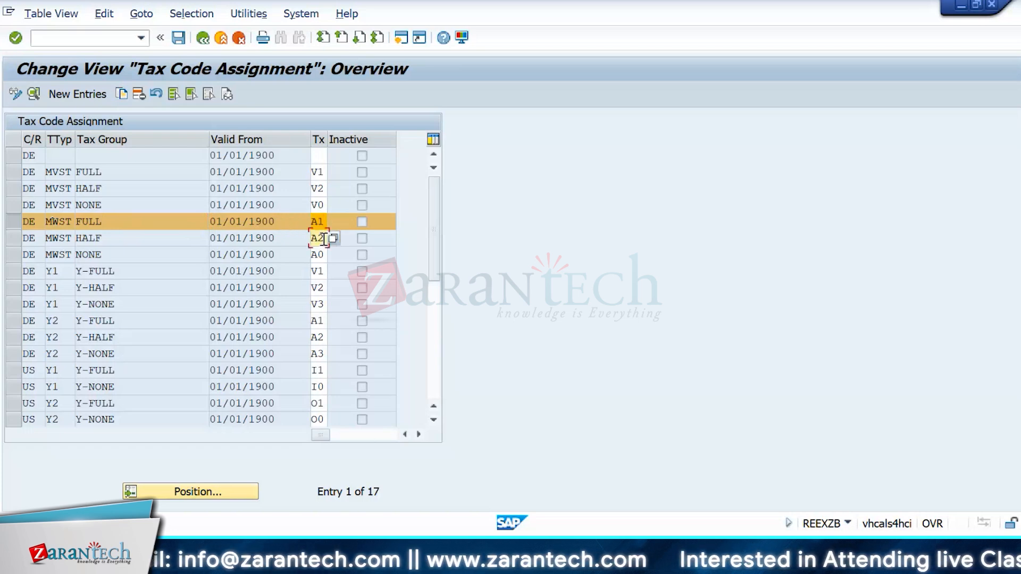
click(325, 221)
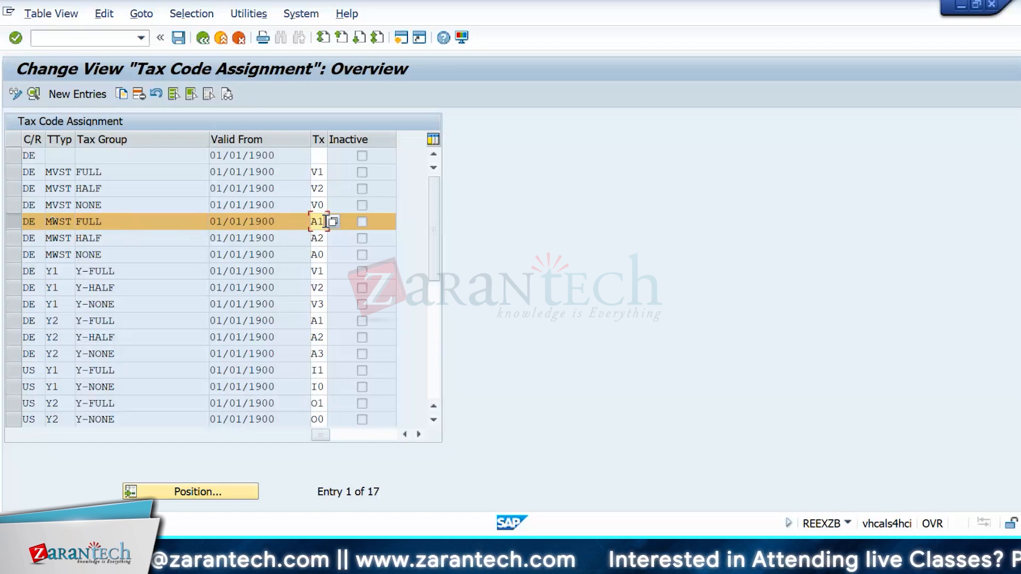
drag(325, 222, 305, 221)
drag(169, 223, 24, 224)
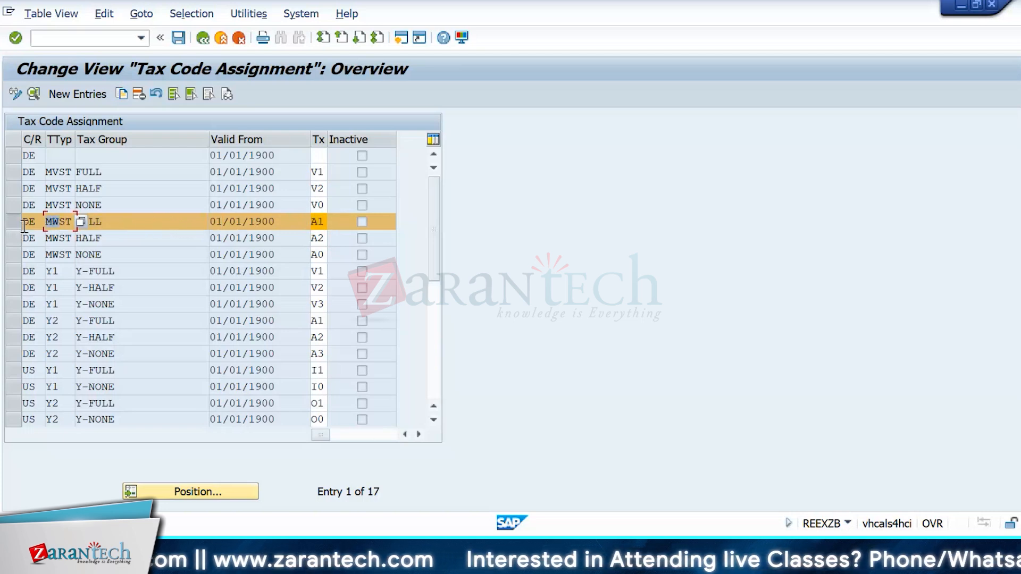
click(149, 221)
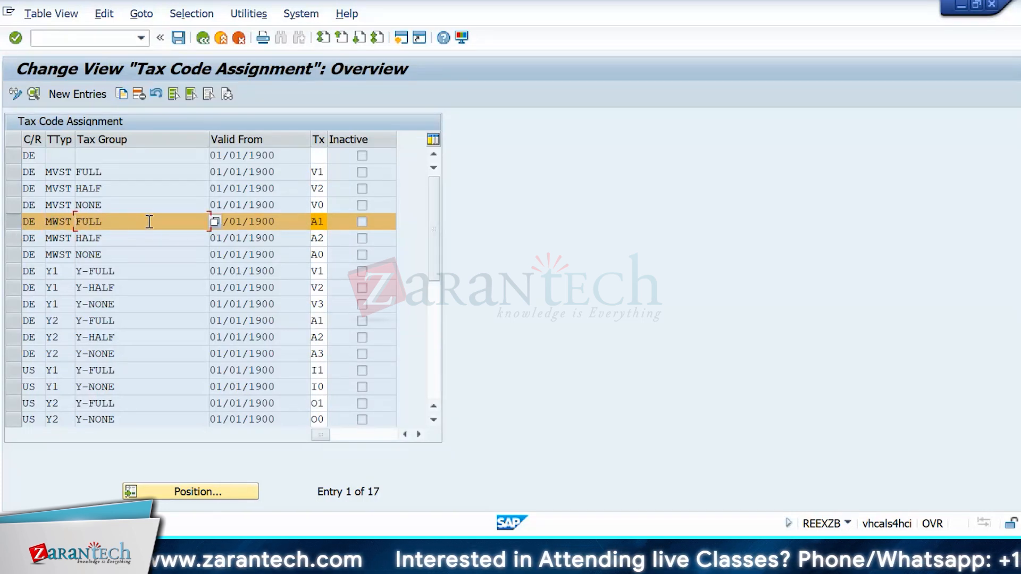
click(203, 38)
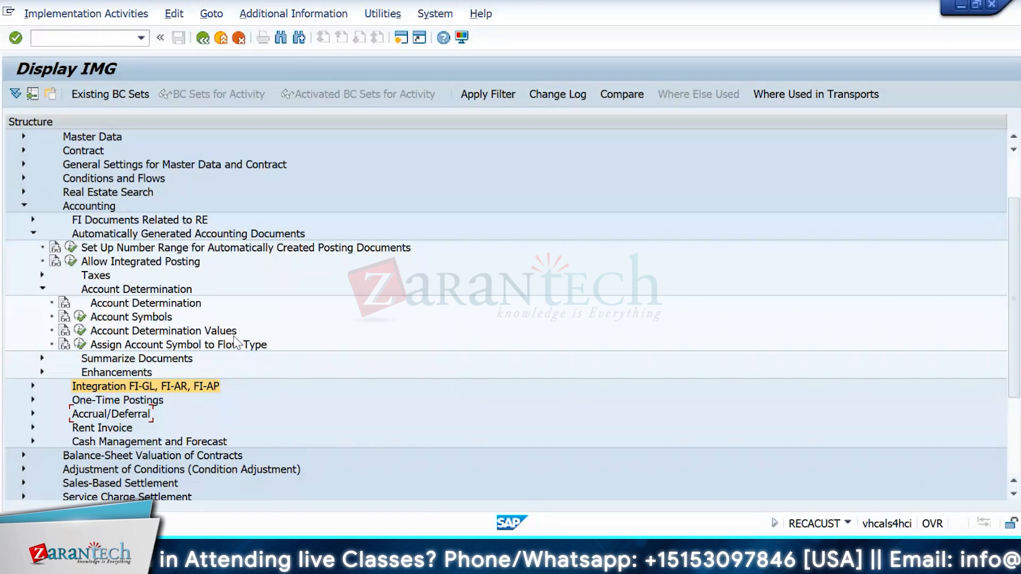
Step: Check the Account Determination Values table, highlighting RE_UNCS, then expand the Summarize Documents branch
click(80, 330)
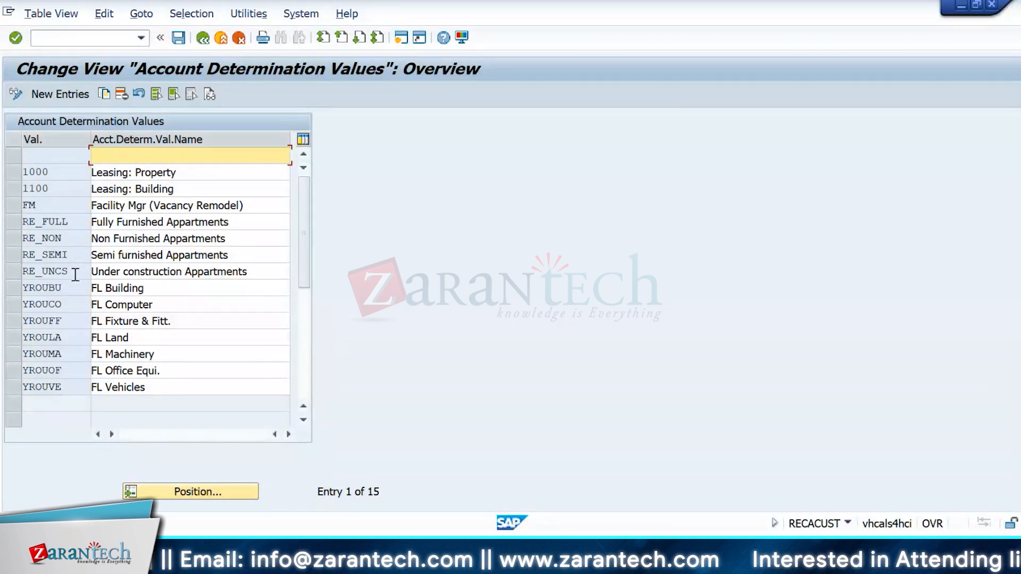
drag(74, 272, 21, 276)
click(203, 37)
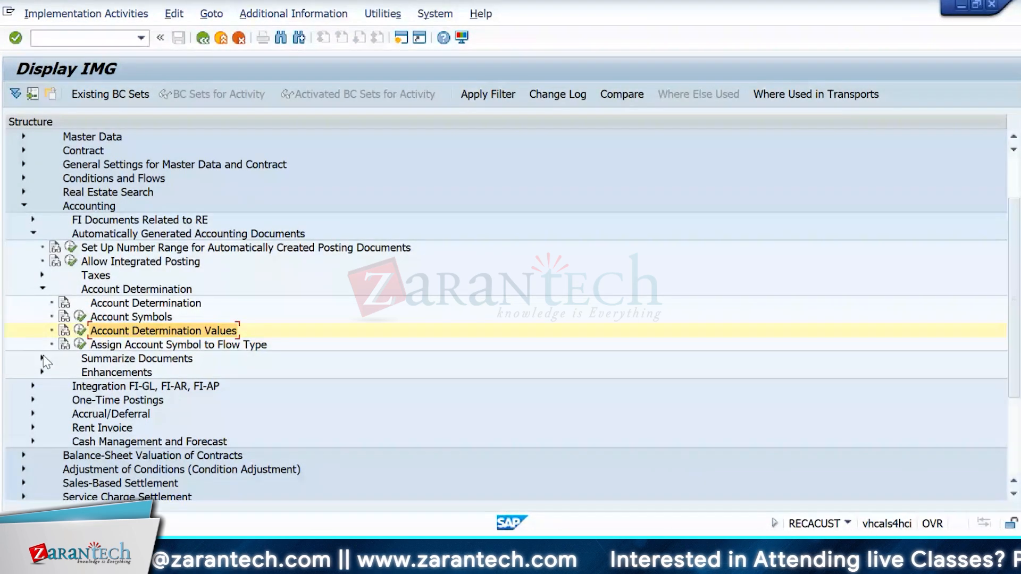
click(45, 362)
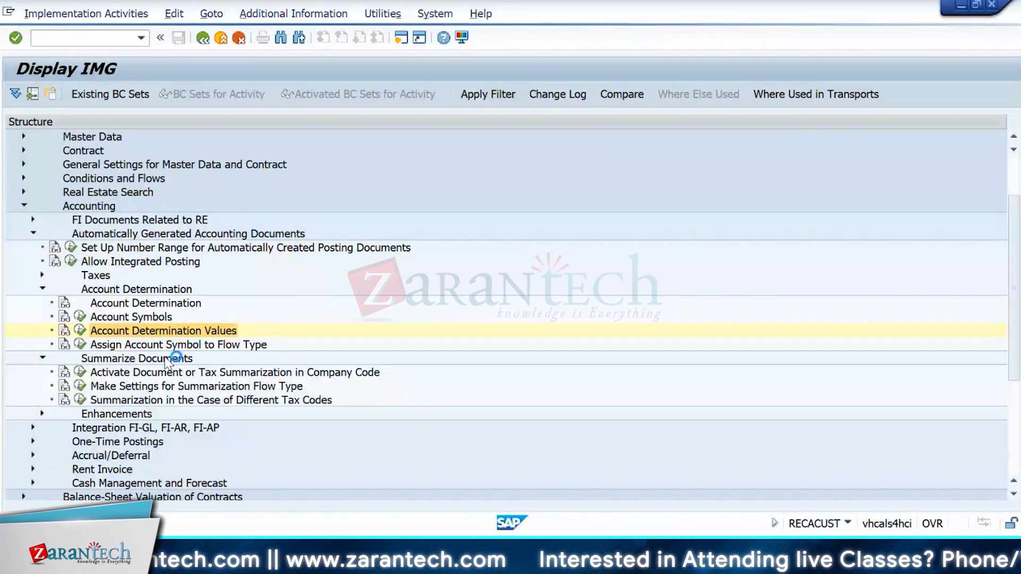
scroll(166, 361, down, 3)
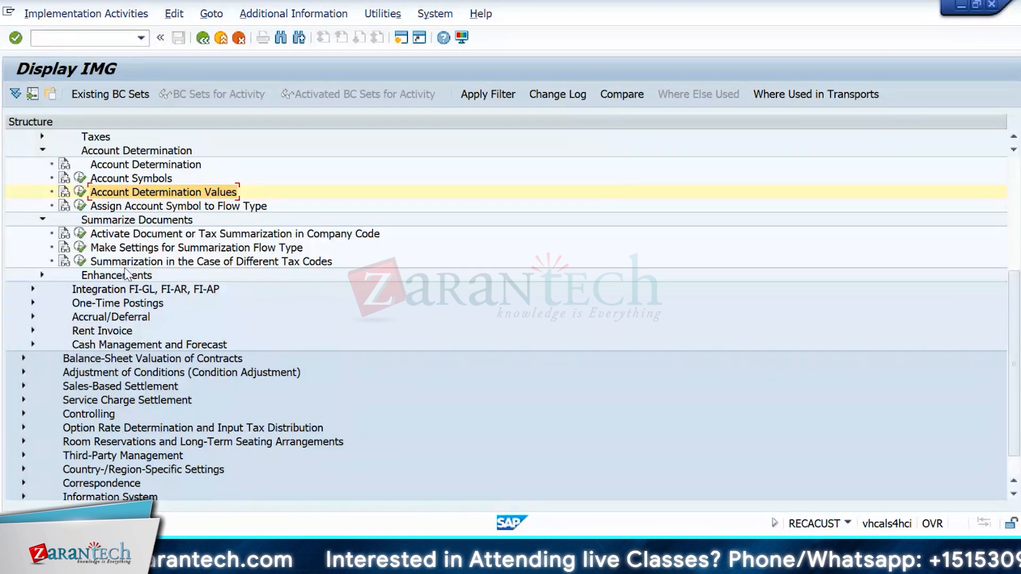
Step: View the company code, Summarization Flow Type and different-tax-code summarization settings, closing each
click(80, 234)
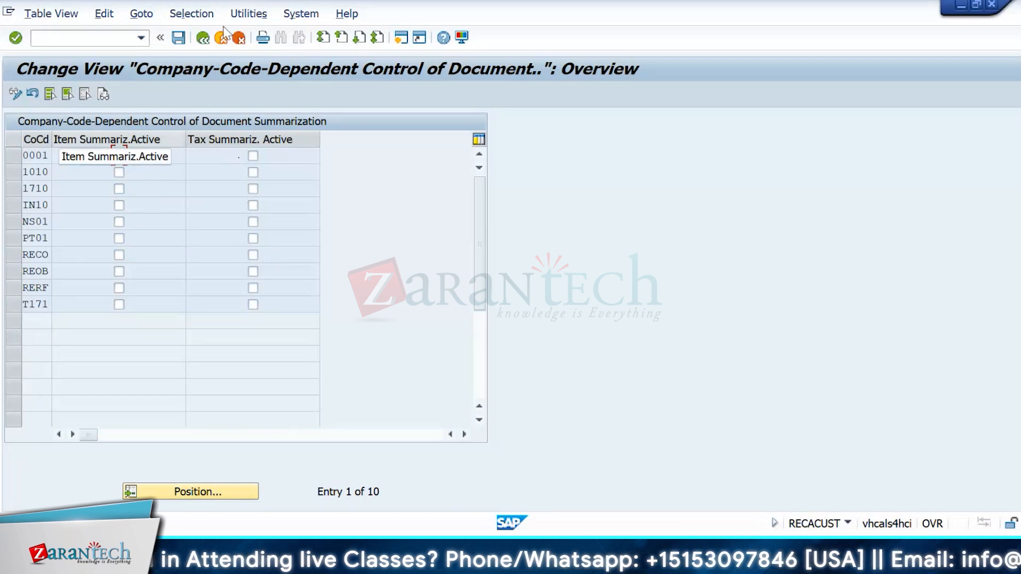
click(203, 39)
click(202, 39)
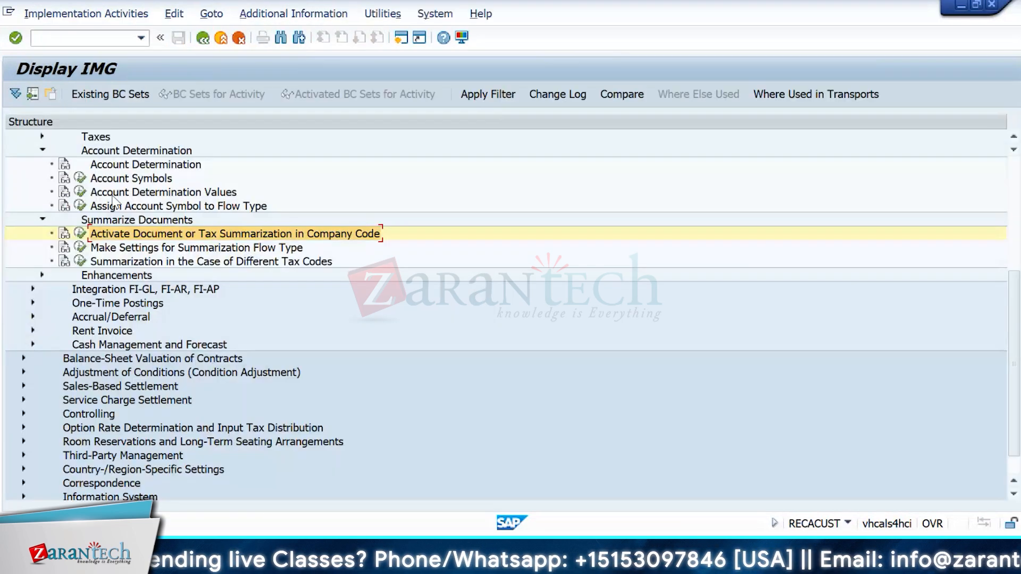
click(85, 248)
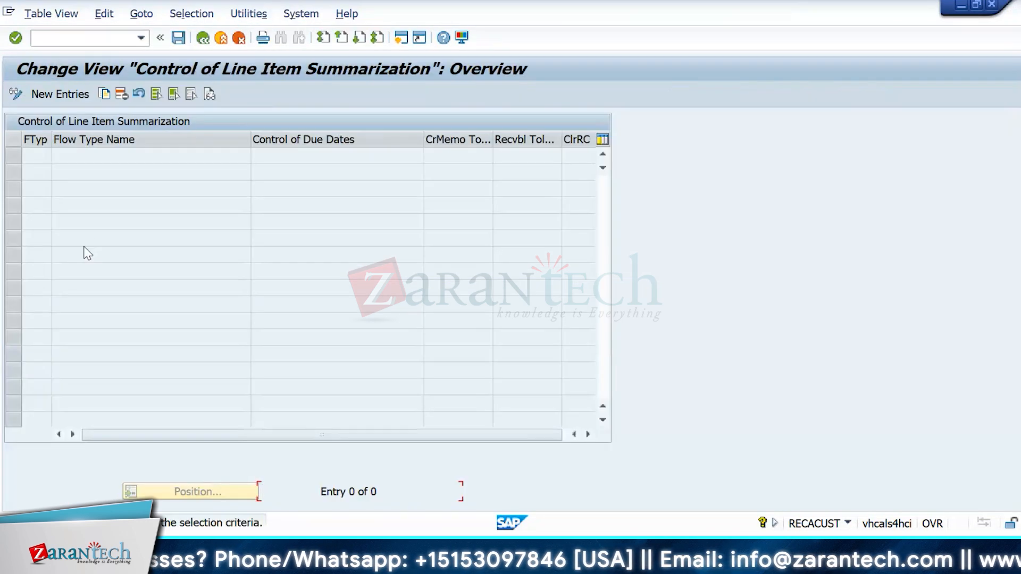
click(202, 39)
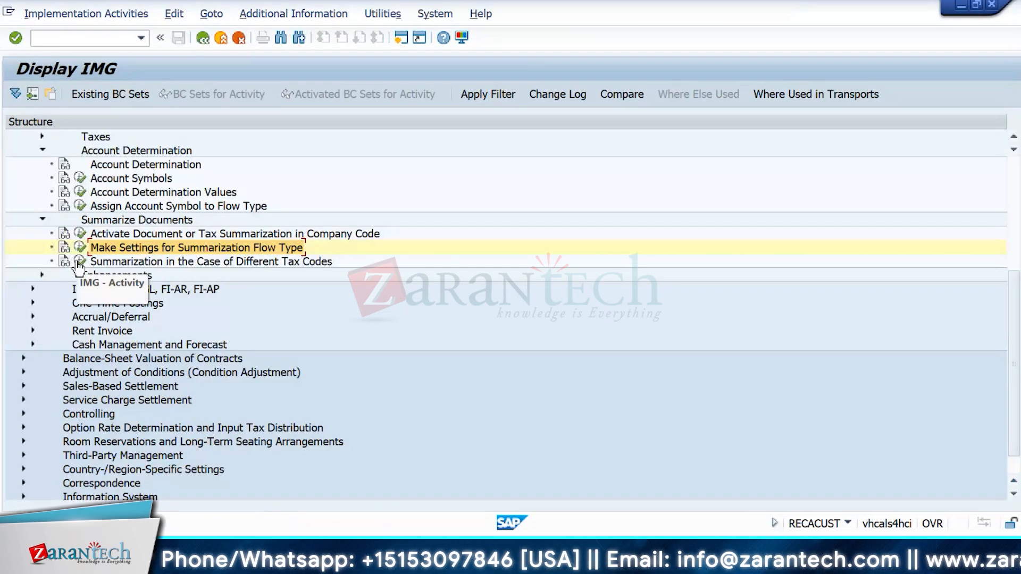
click(75, 261)
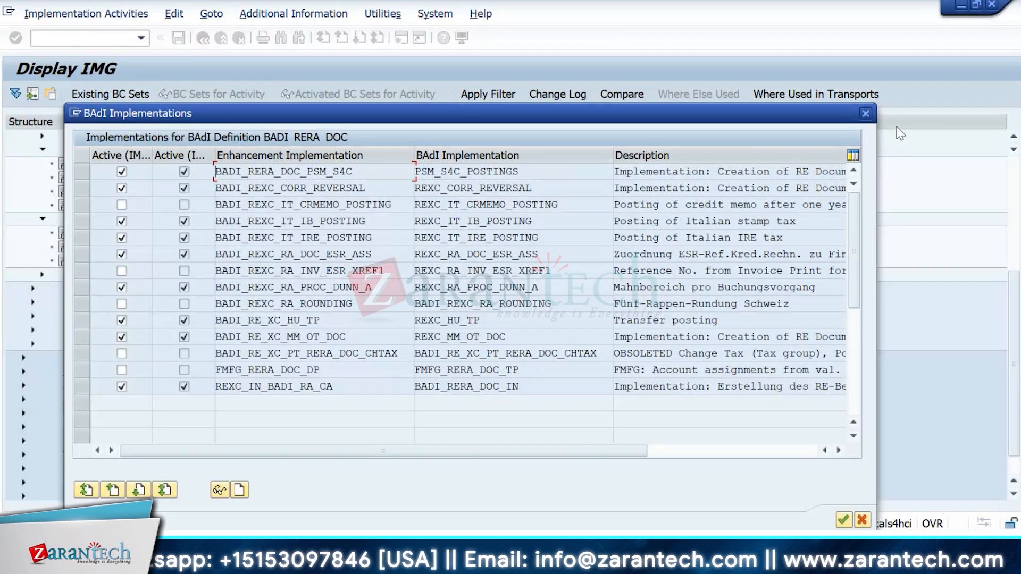
click(866, 114)
Step: Collapse the Account Determination, Summarize Documents and Automatically Generated Accounting Documents branches
scroll(259, 395, up, 5)
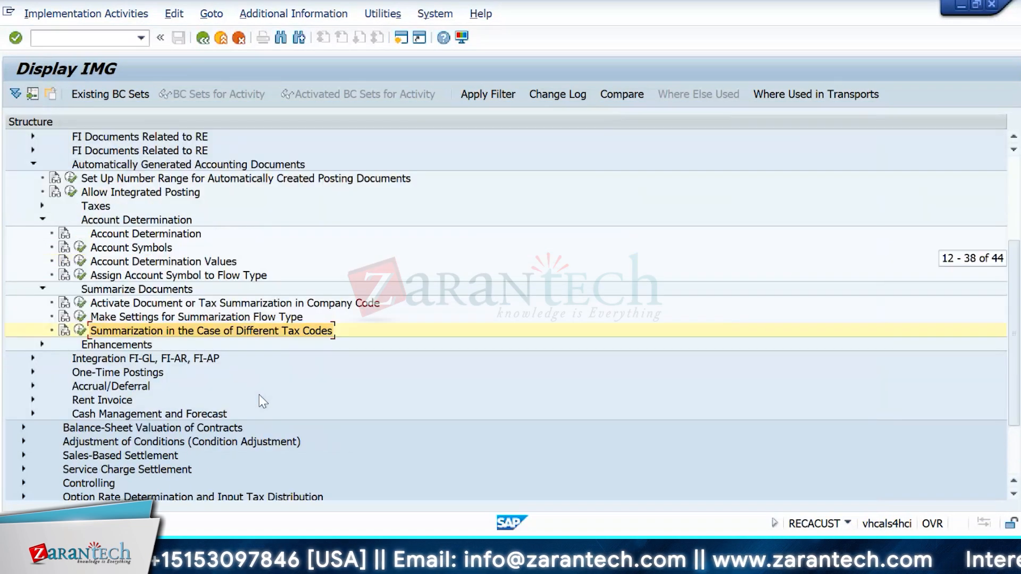
click(43, 219)
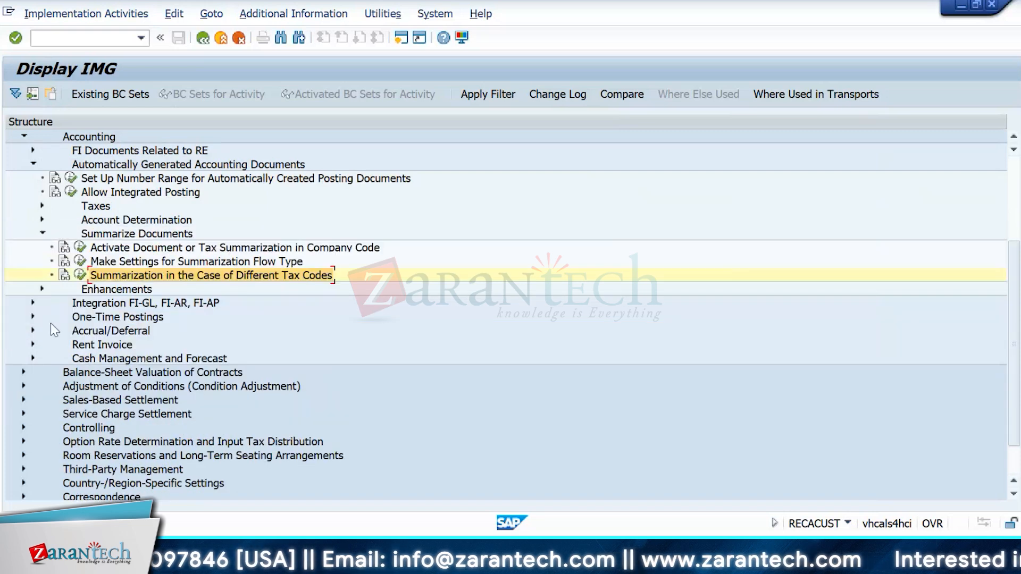
click(43, 234)
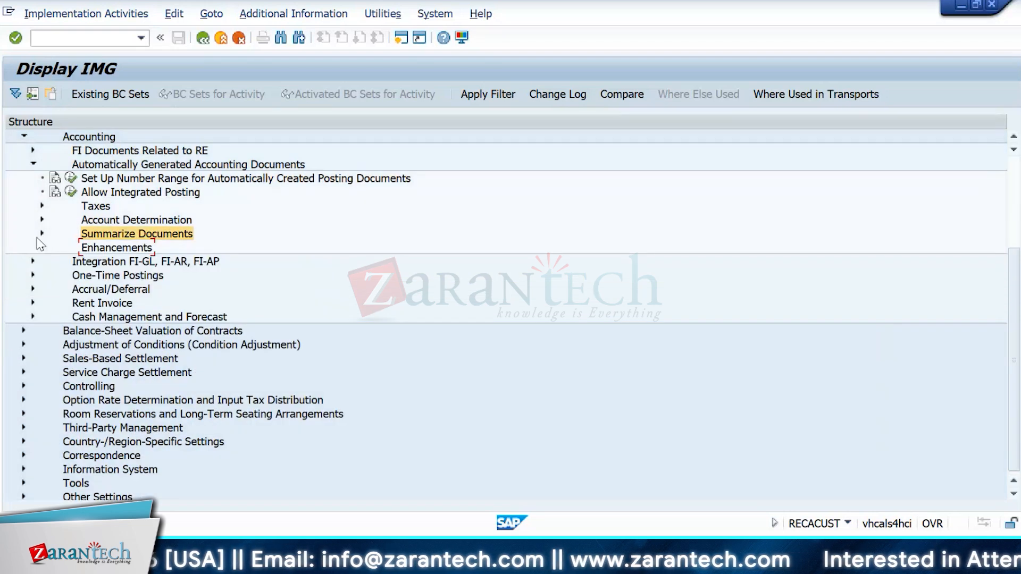
click(40, 162)
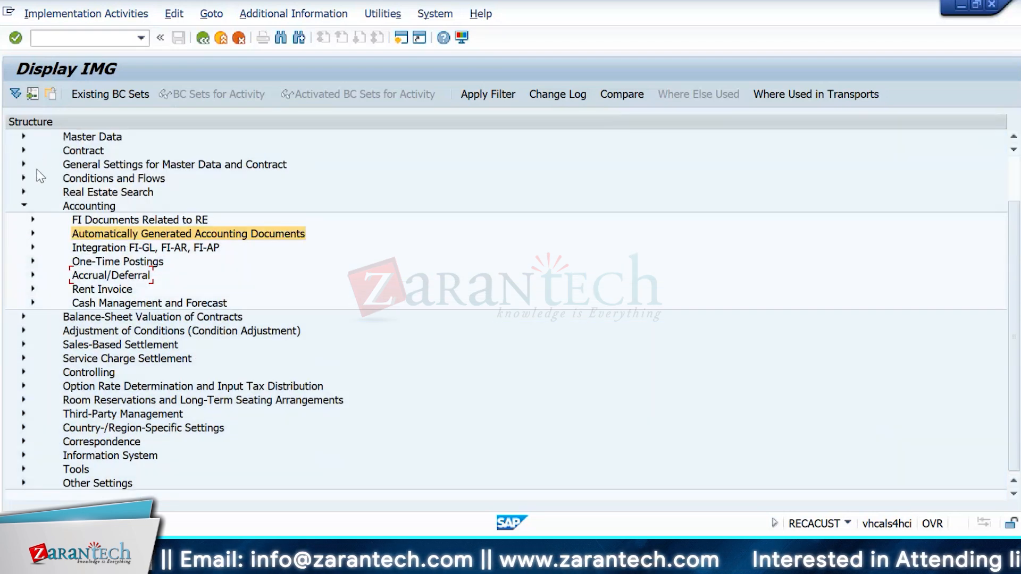
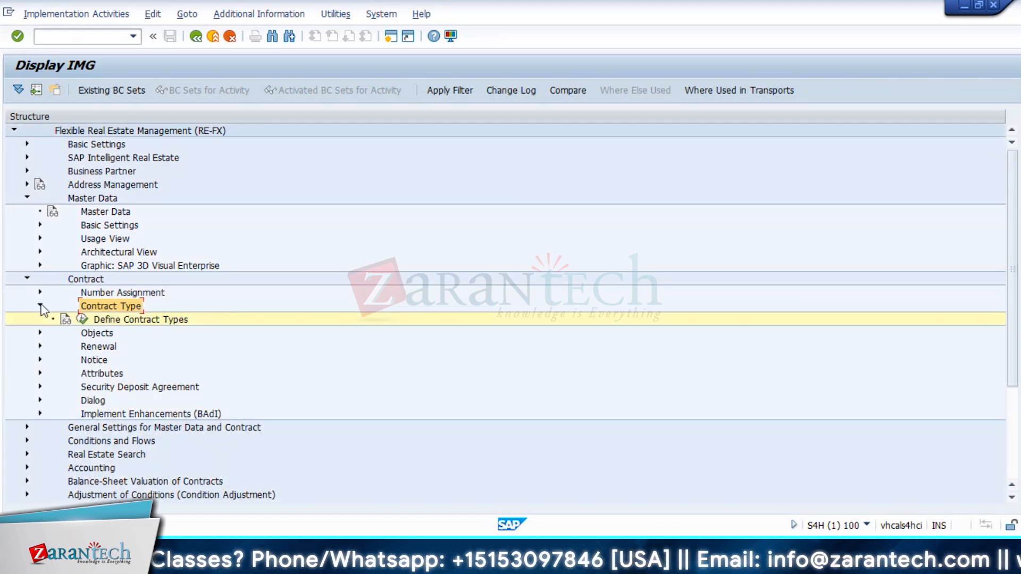
Step: In the contract type configuration, open the details of CU01 Commercial Lease-In
click(41, 306)
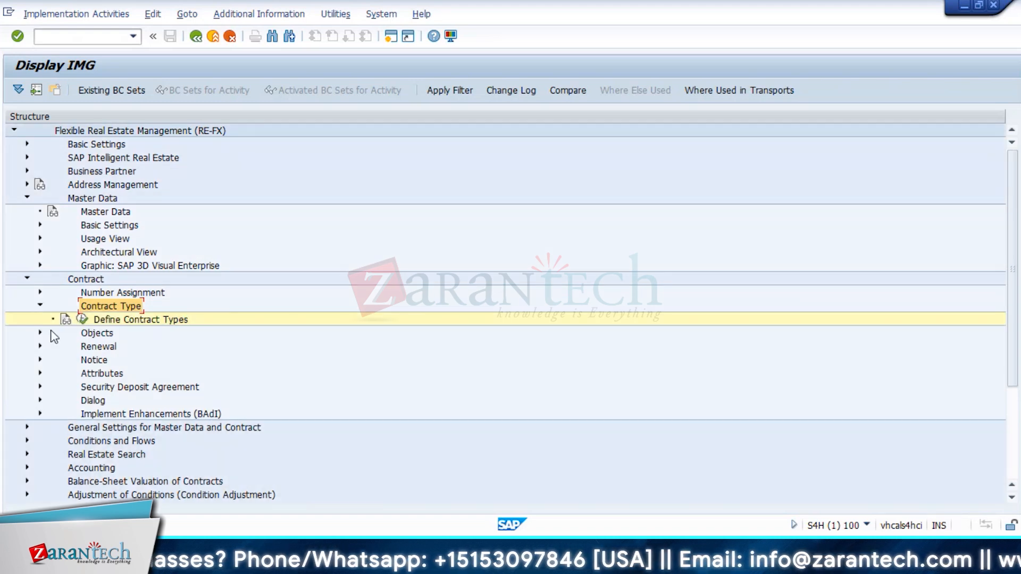
click(82, 319)
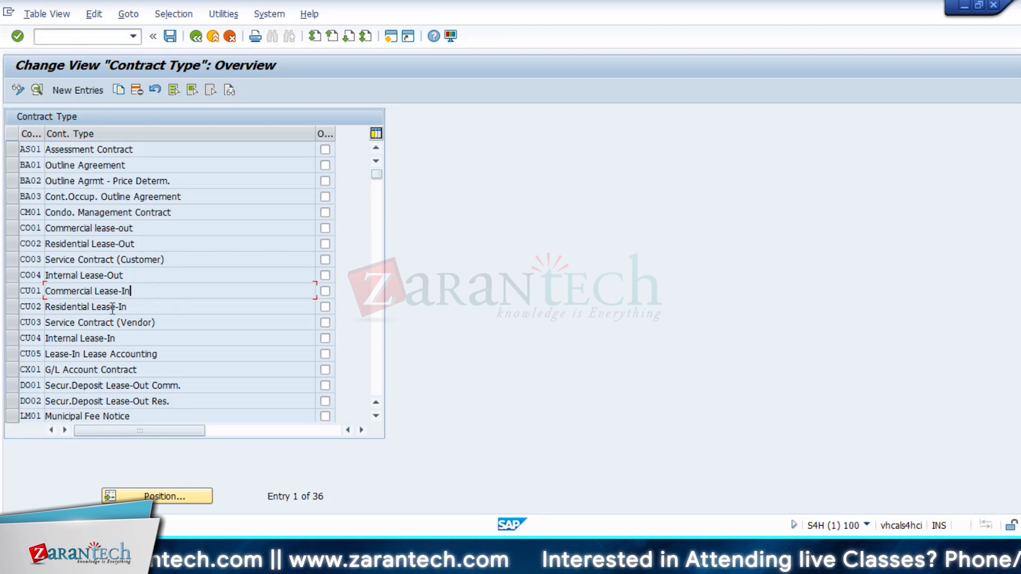
drag(22, 291, 42, 289)
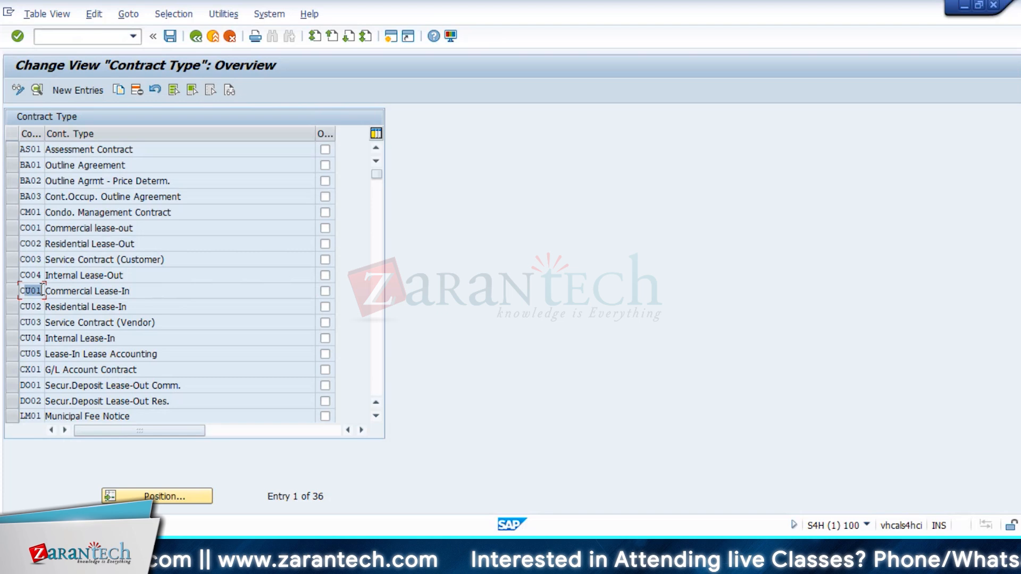
click(42, 291)
click(96, 290)
drag(146, 293, 79, 294)
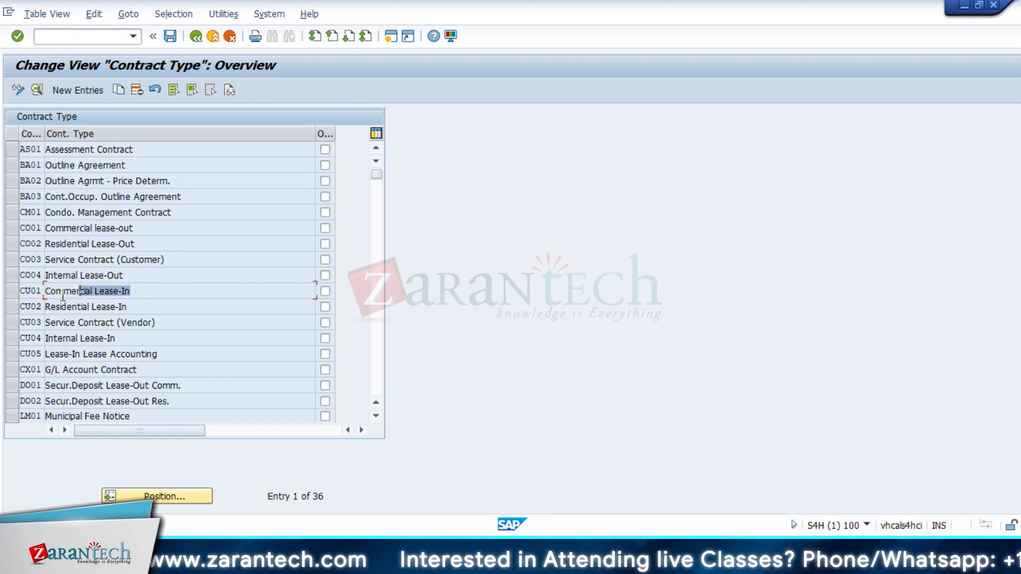
click(58, 293)
double_click(58, 294)
Step: Review CU01's contract number interval 01, then return to the RE-FX configuration tree
scroll(319, 367, down, 8)
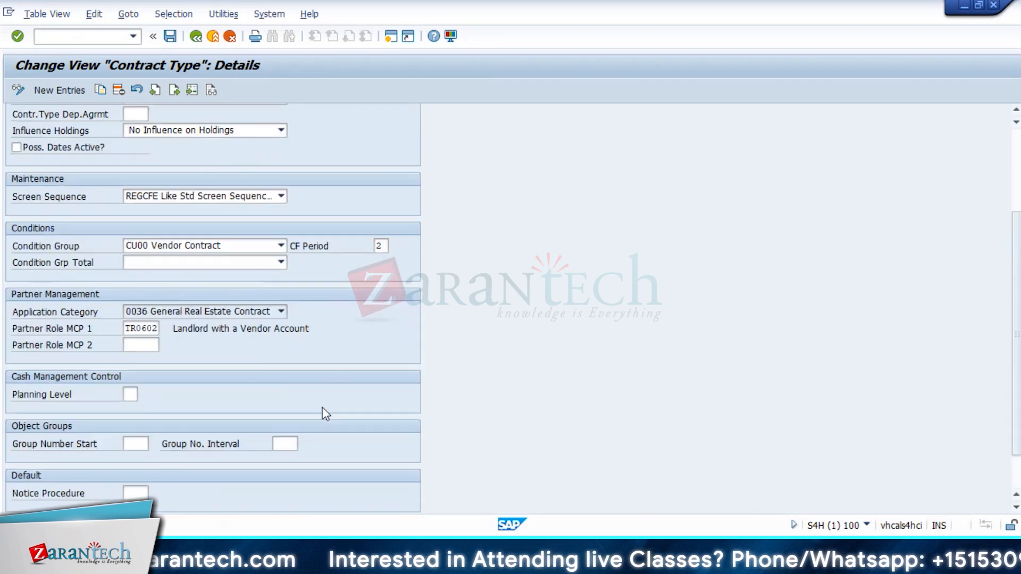
click(130, 493)
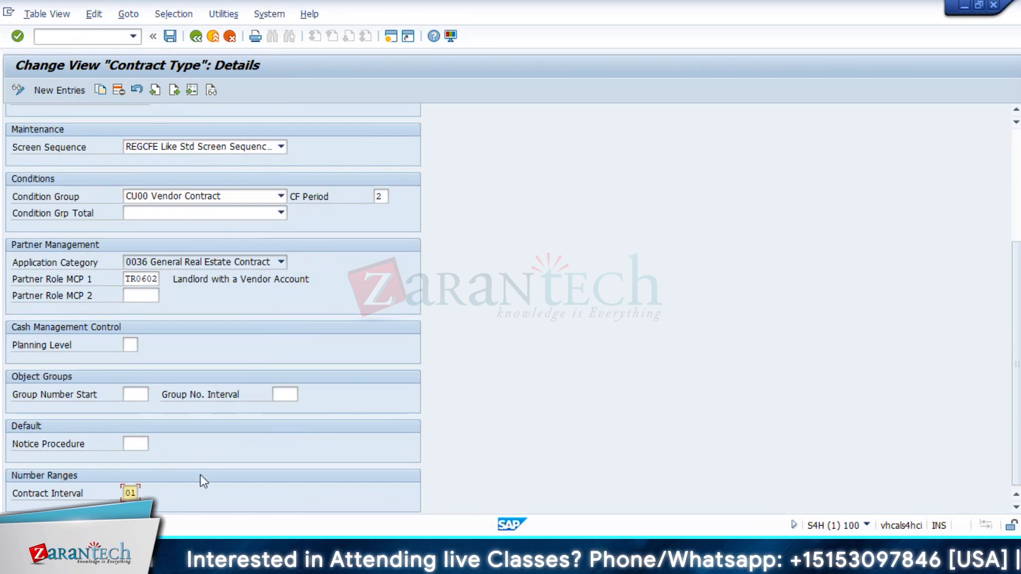
scroll(201, 474, up, 5)
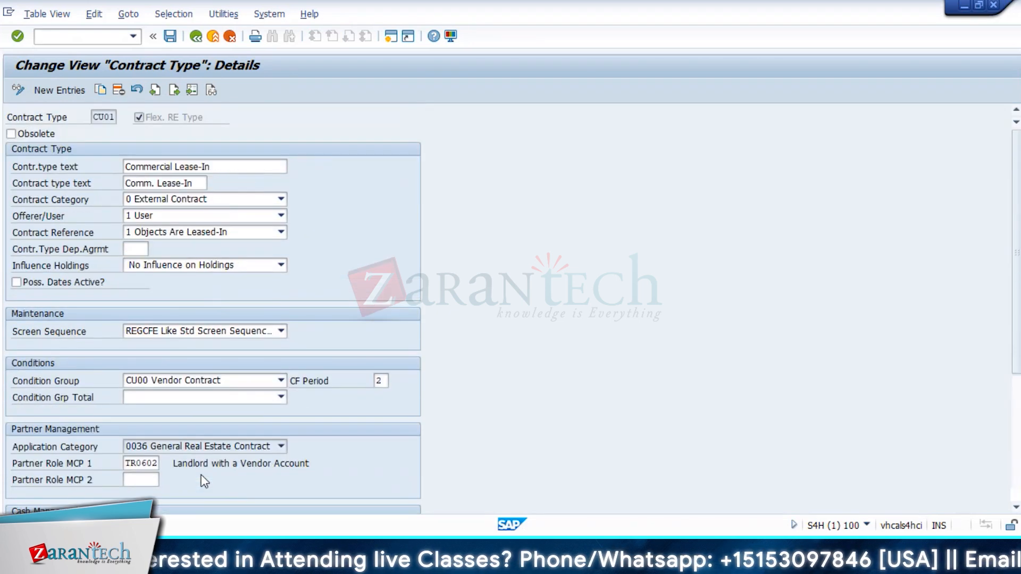
click(194, 42)
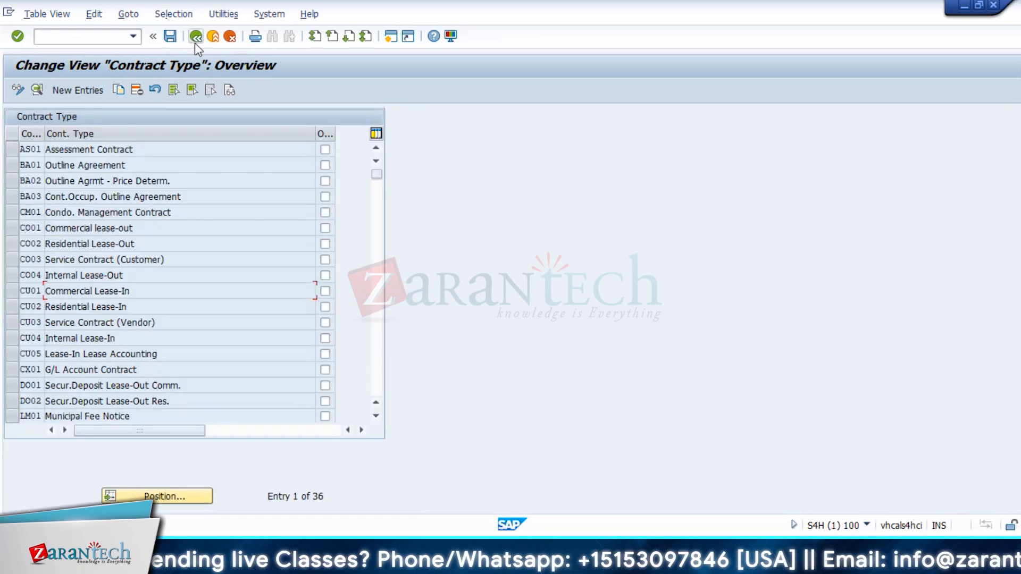
click(194, 42)
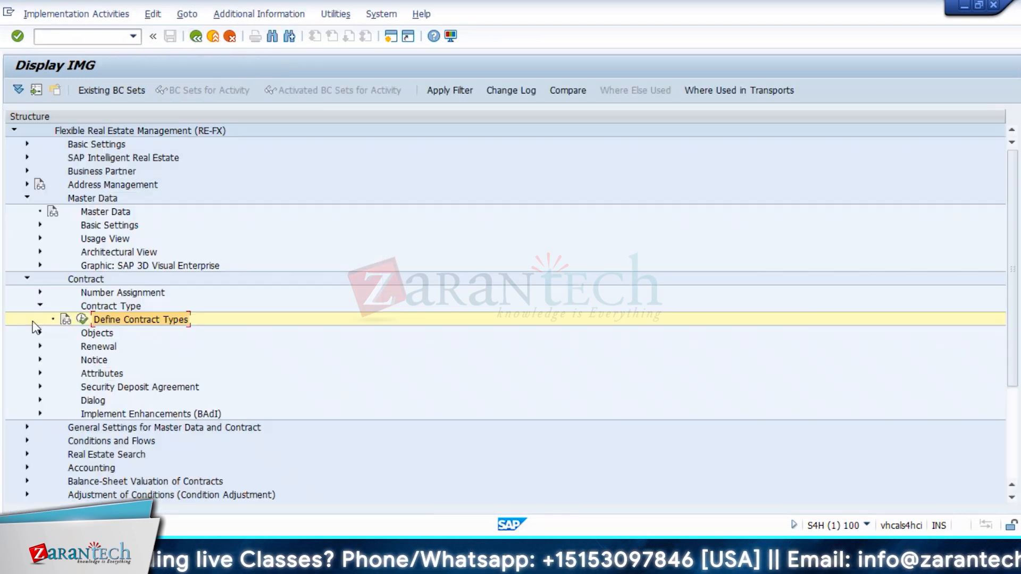
Step: Review the contract number range intervals for company code 1010, including interval Y2
click(40, 293)
click(81, 306)
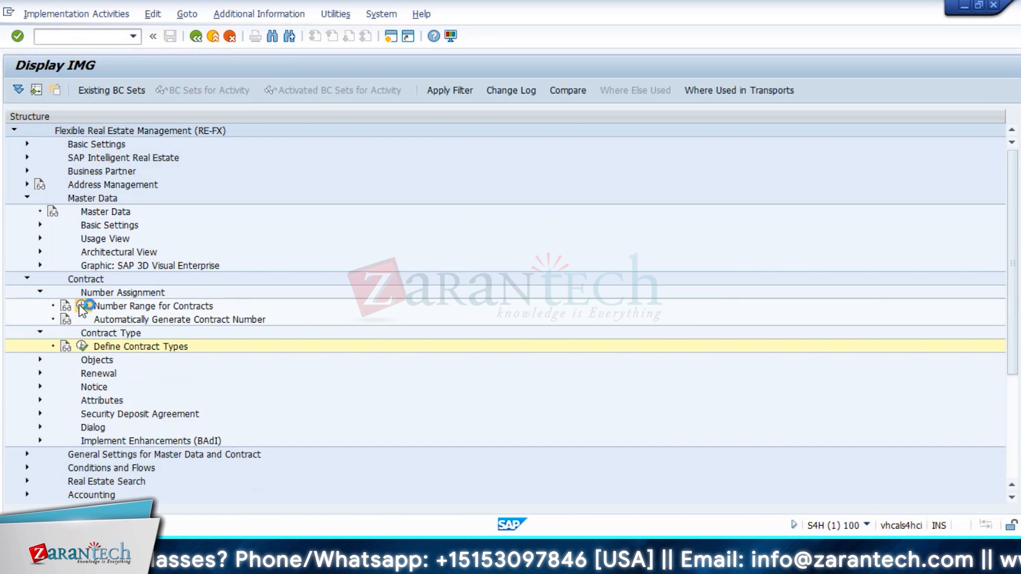
text(1010)
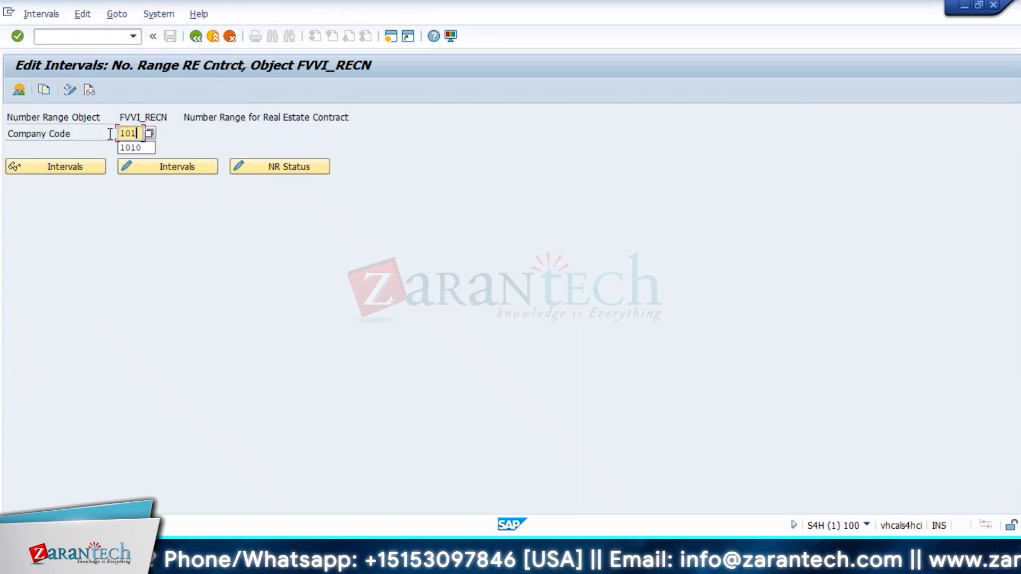
key(Return)
click(67, 170)
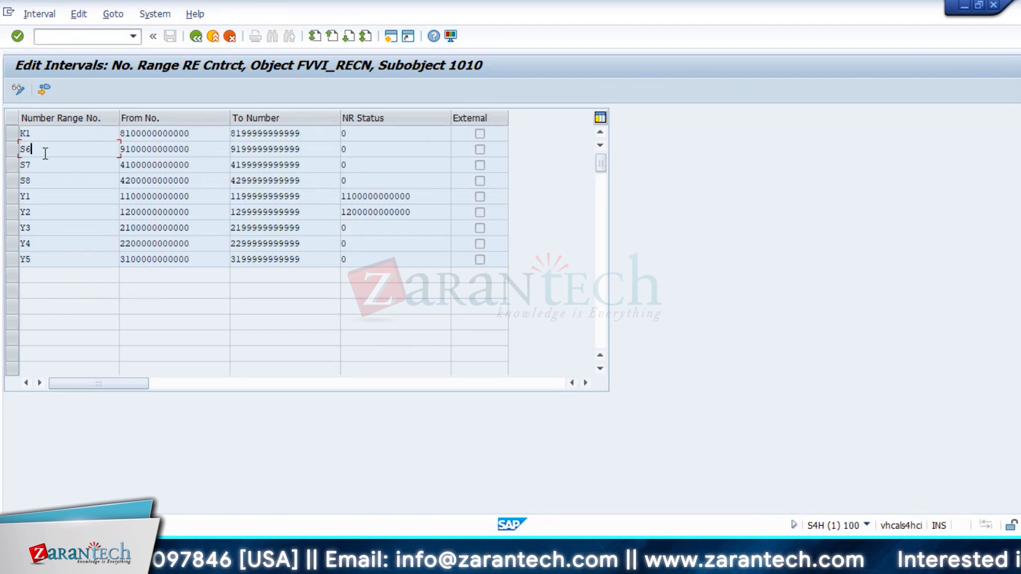
click(49, 179)
click(52, 210)
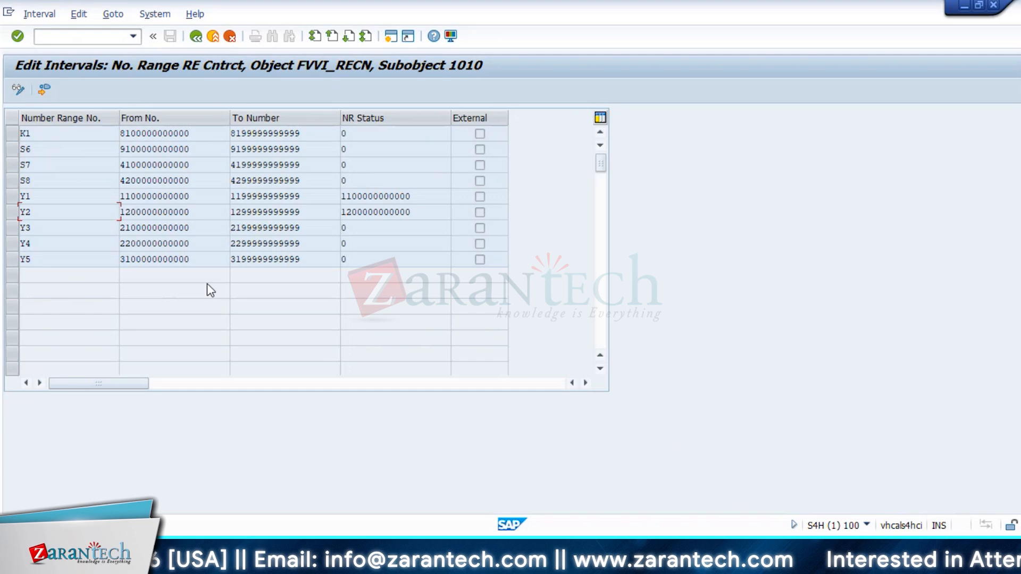
click(18, 89)
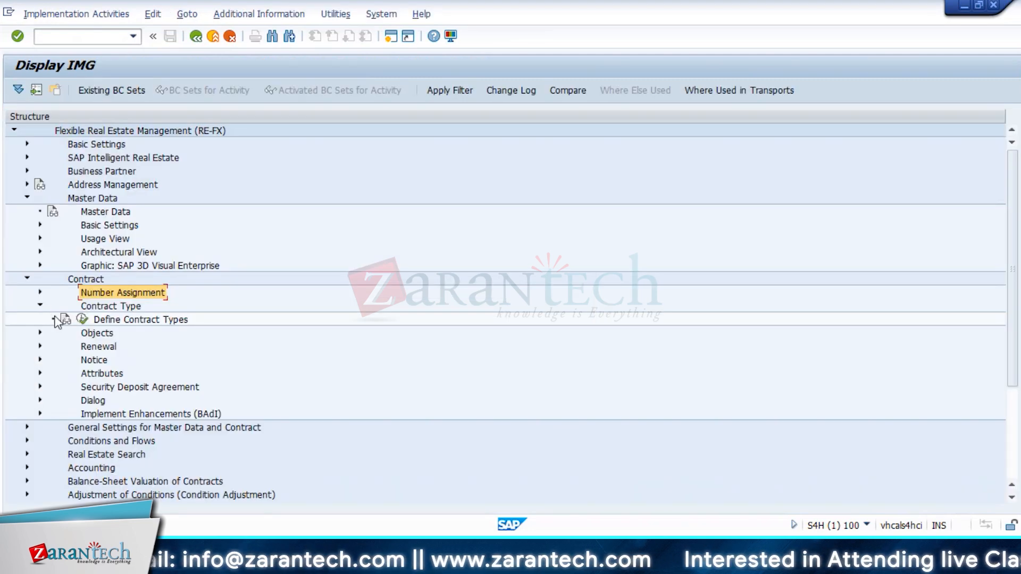
click(40, 306)
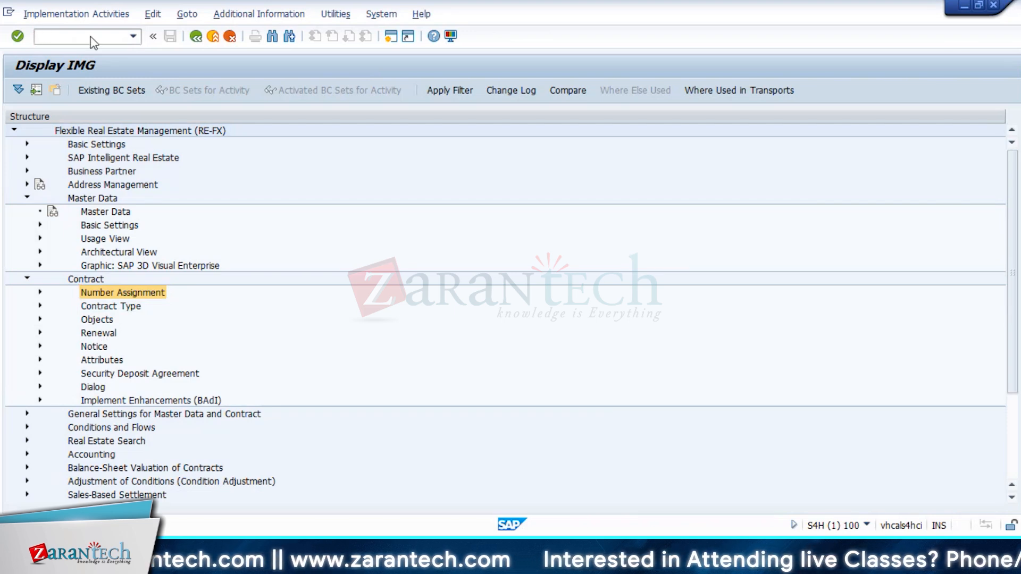
Step: Create a new CU01 Commercial Lease-In contract and move to its Landlord and start date fields
click(97, 92)
click(406, 140)
click(220, 259)
click(405, 233)
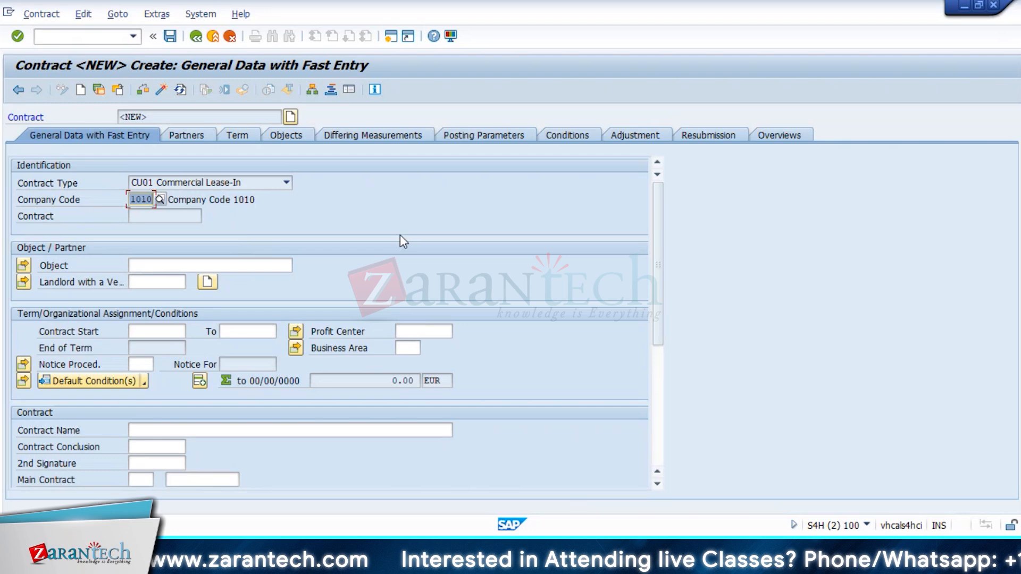
click(173, 287)
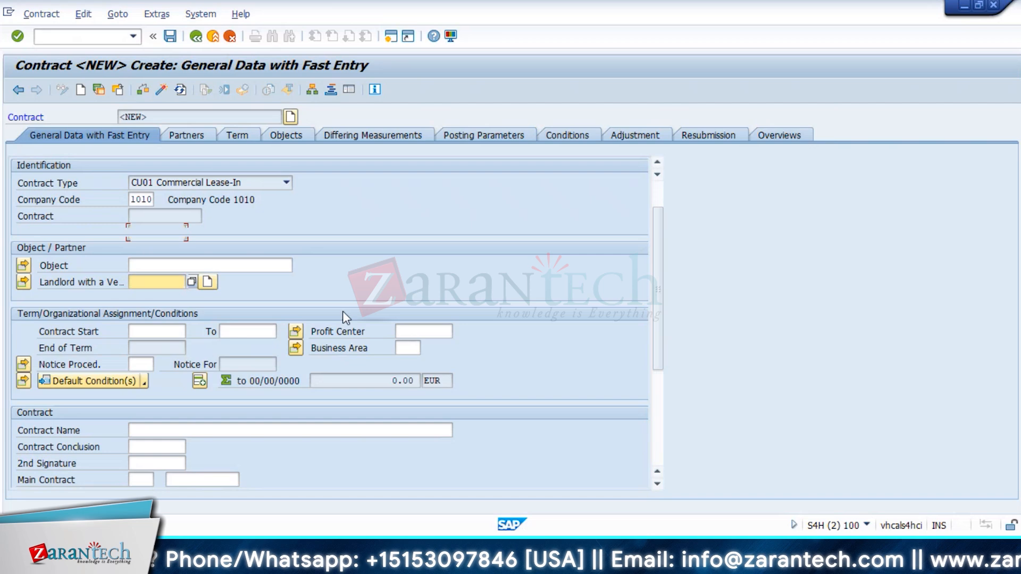
scroll(342, 313, down, 5)
scroll(342, 313, up, 5)
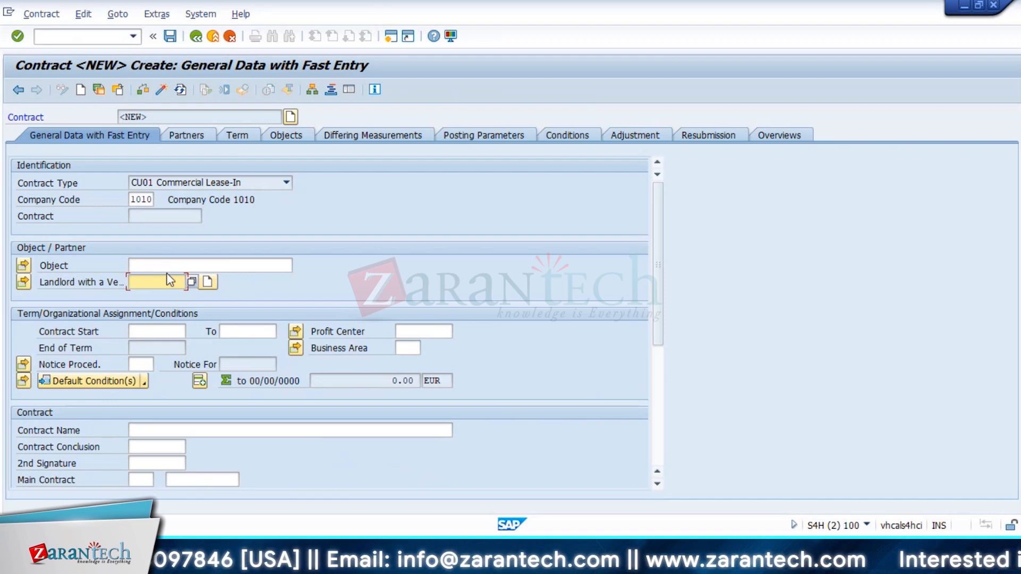
click(160, 326)
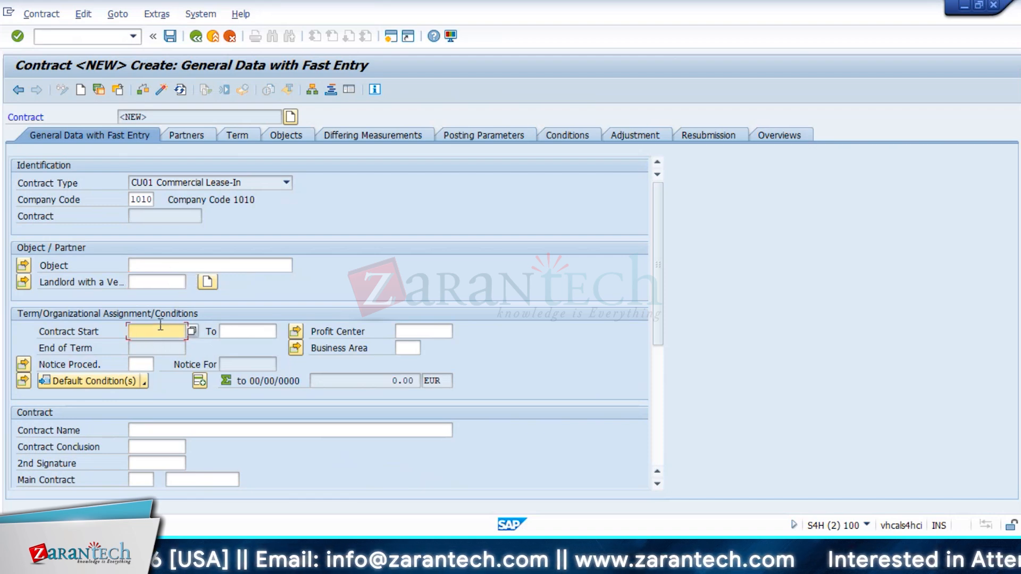
Step: Enter the contract term from 01/01/2024 to 12/31/2025
text(01/01/2024)
key(Tab)
text(31/)
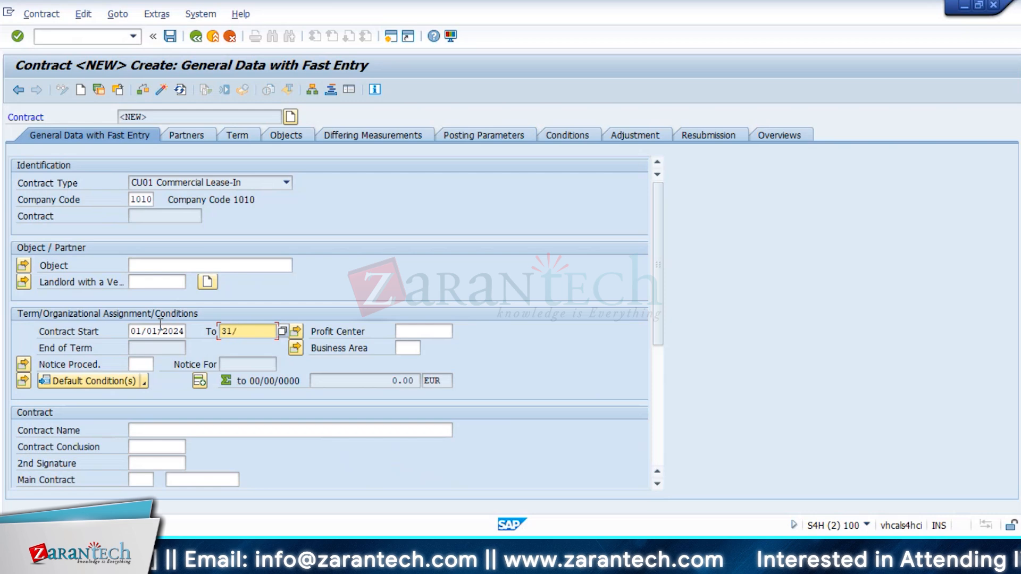
text(2025)
click(154, 266)
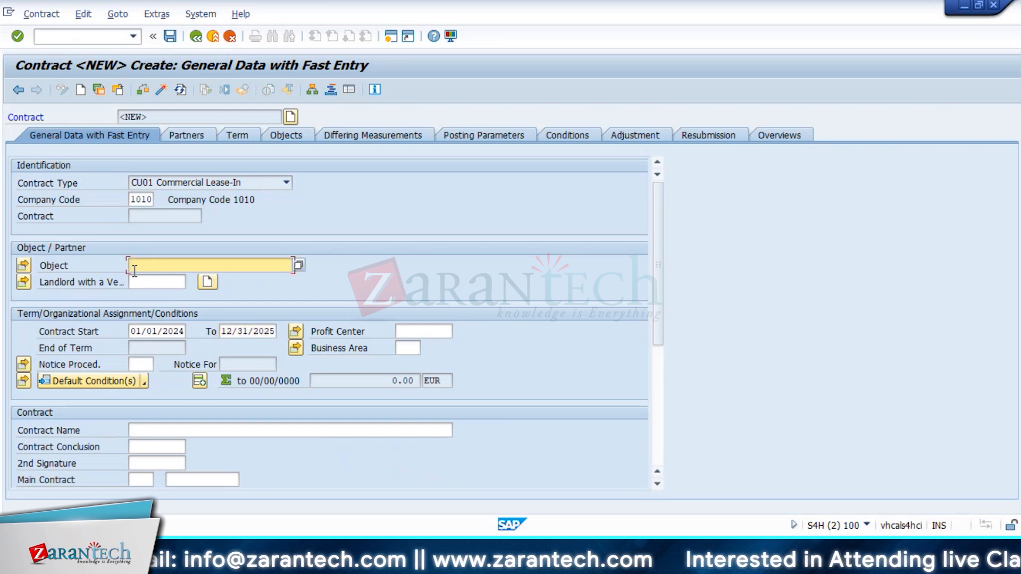
click(174, 432)
Step: Name the contract 'TCS - Contract Lease in for vendor' followed by a person's name
text(TCS - Contract Lease in for vendor)
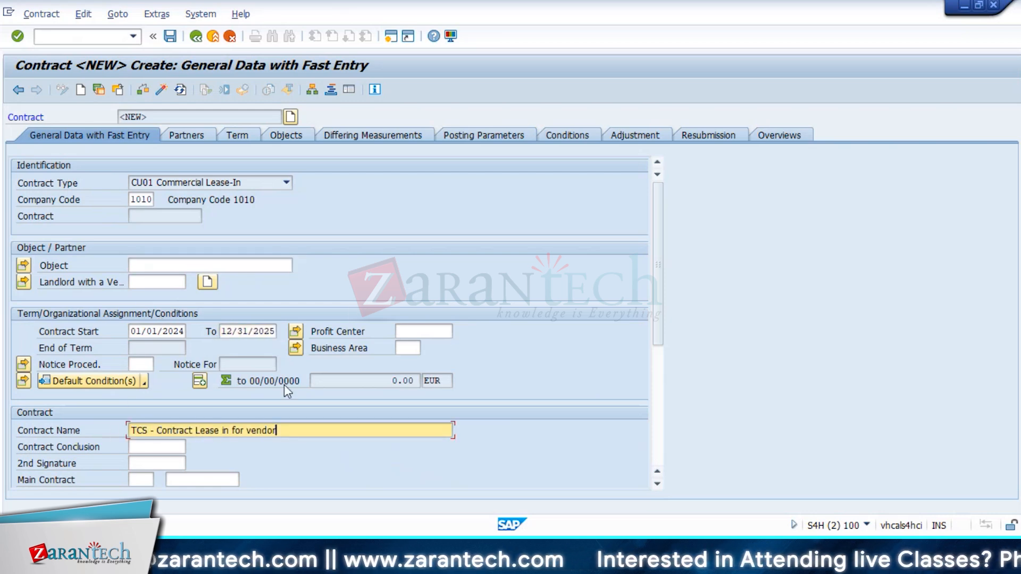
scroll(283, 385, down, 5)
scroll(209, 397, up, 5)
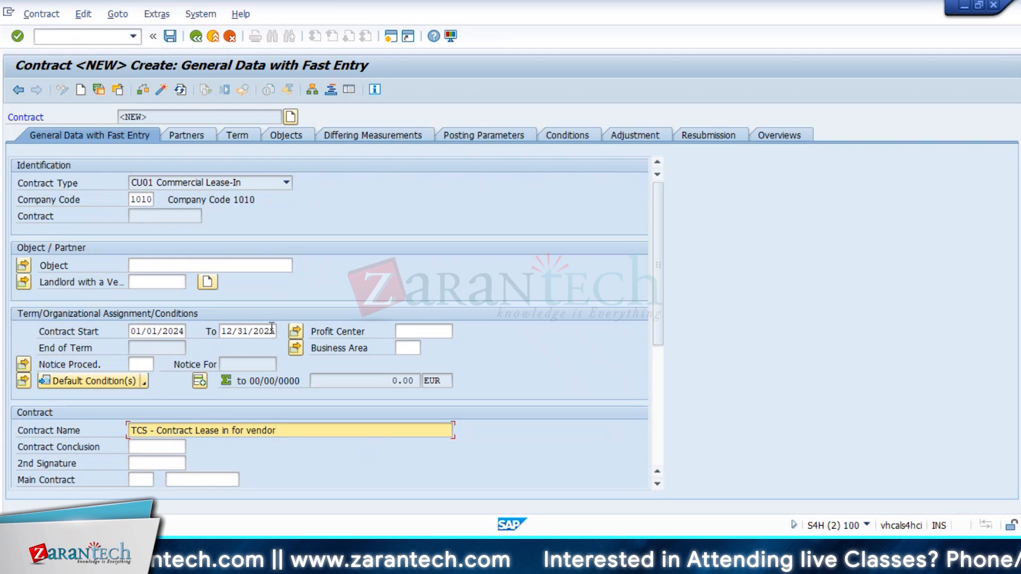
scroll(503, 374, down, 5)
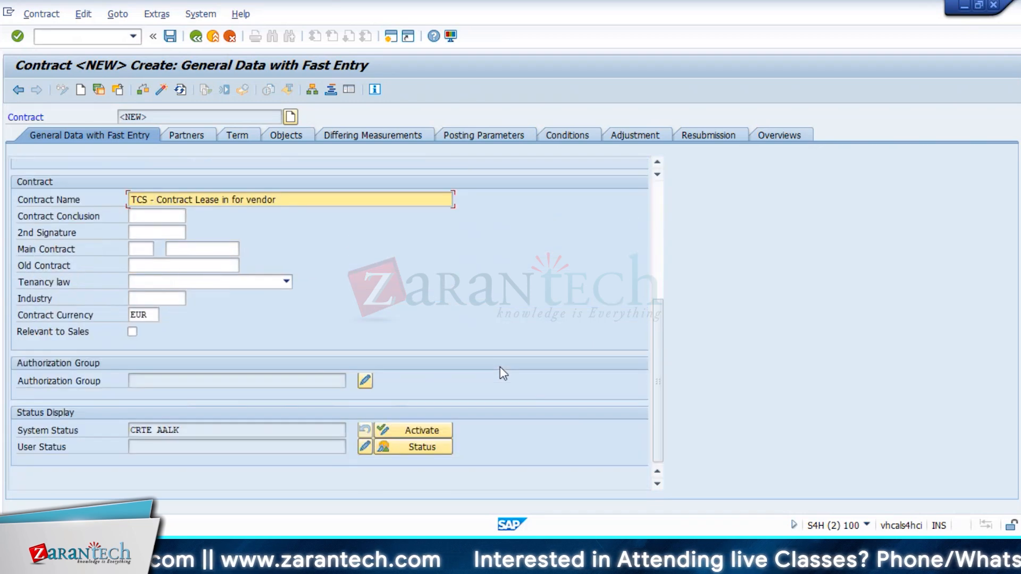
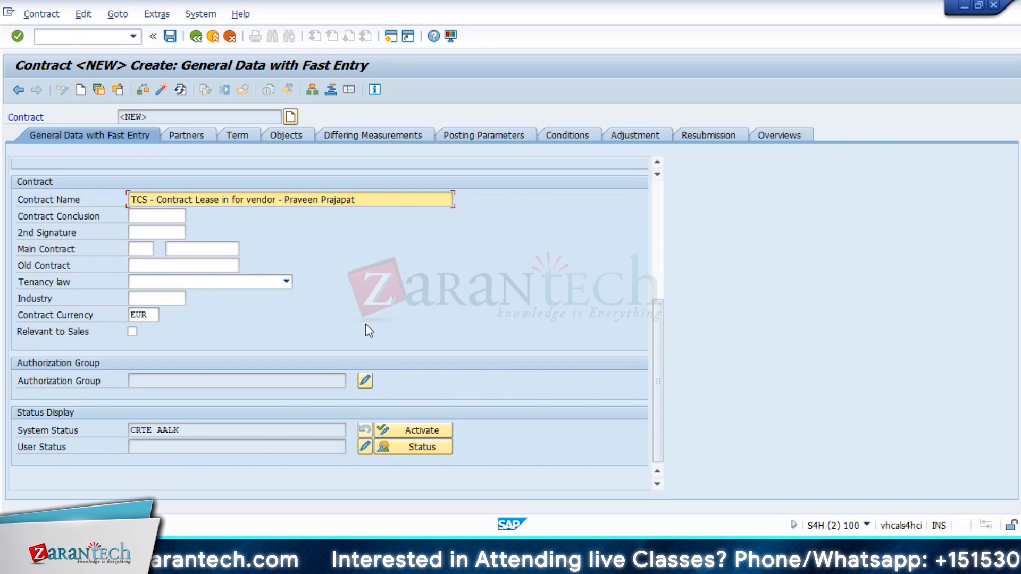
scroll(369, 330, up, 1)
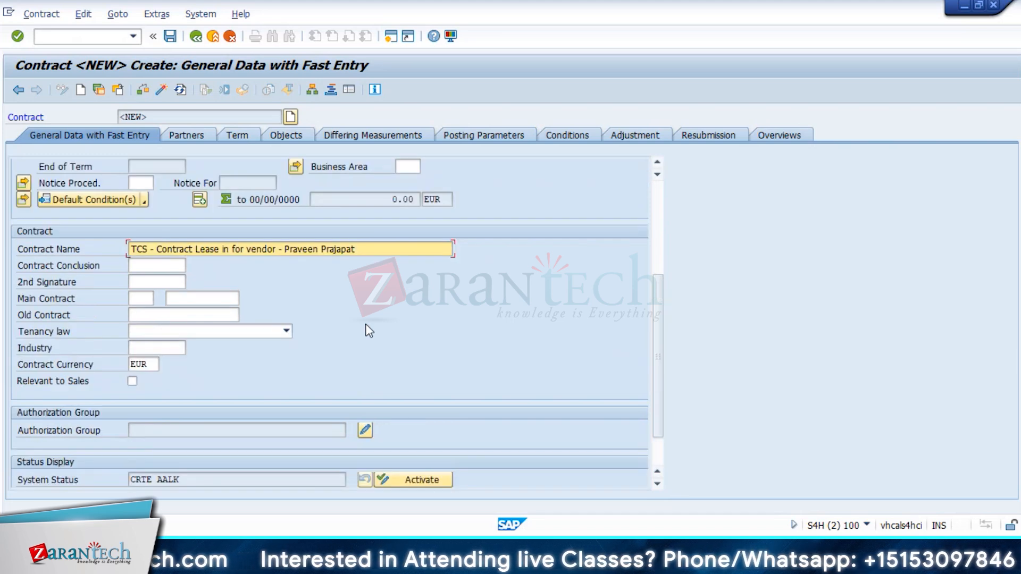
scroll(369, 330, up, 4)
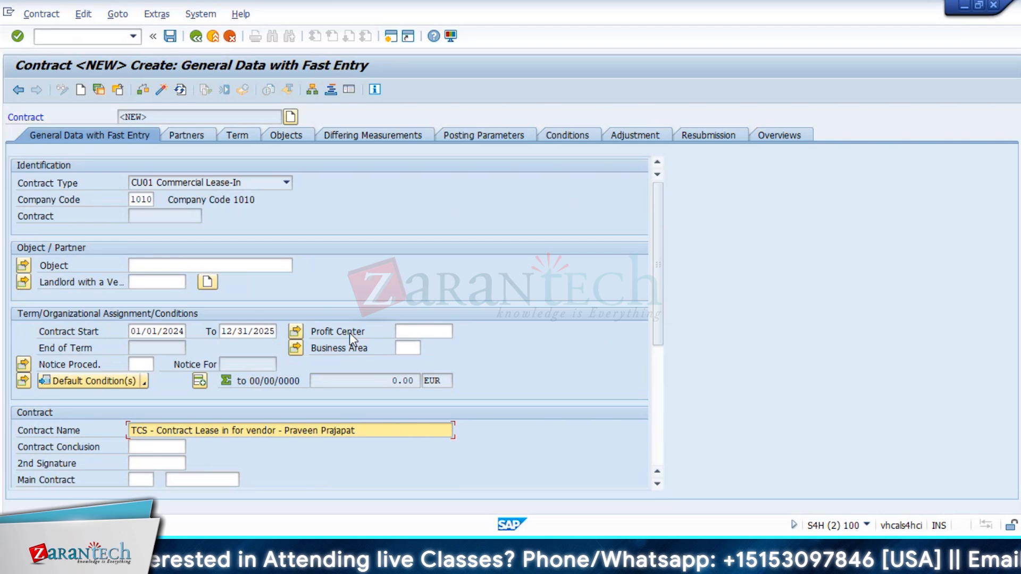
scroll(404, 335, down, 5)
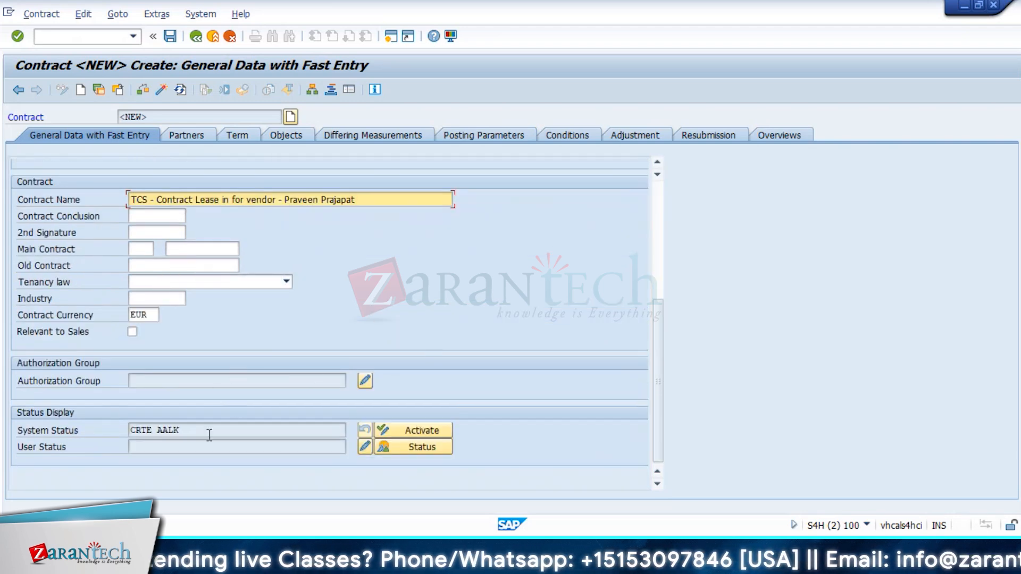
Step: Set the tenancy law to 7 Indian Law, then enter transaction /oob02
click(174, 280)
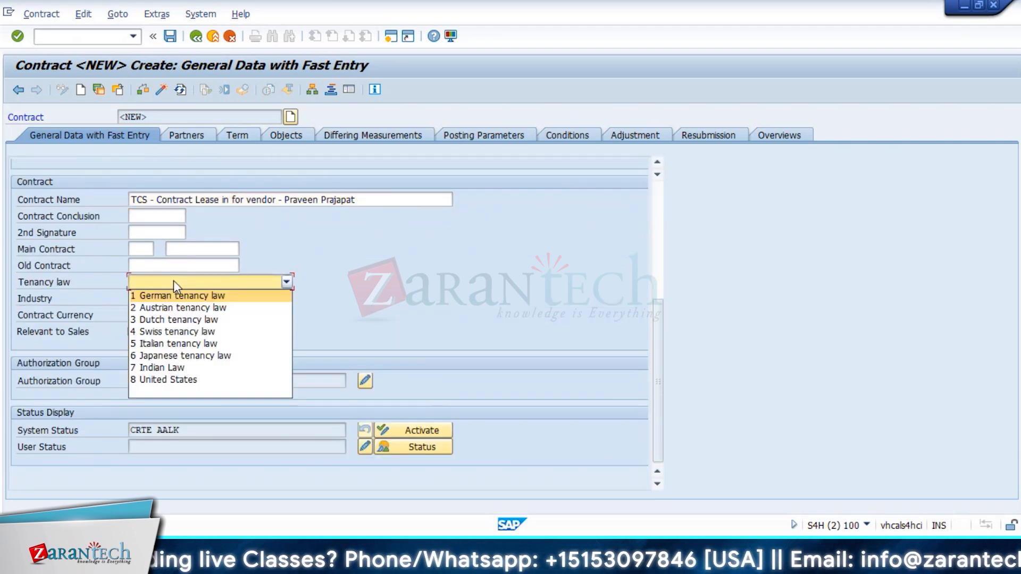
click(215, 370)
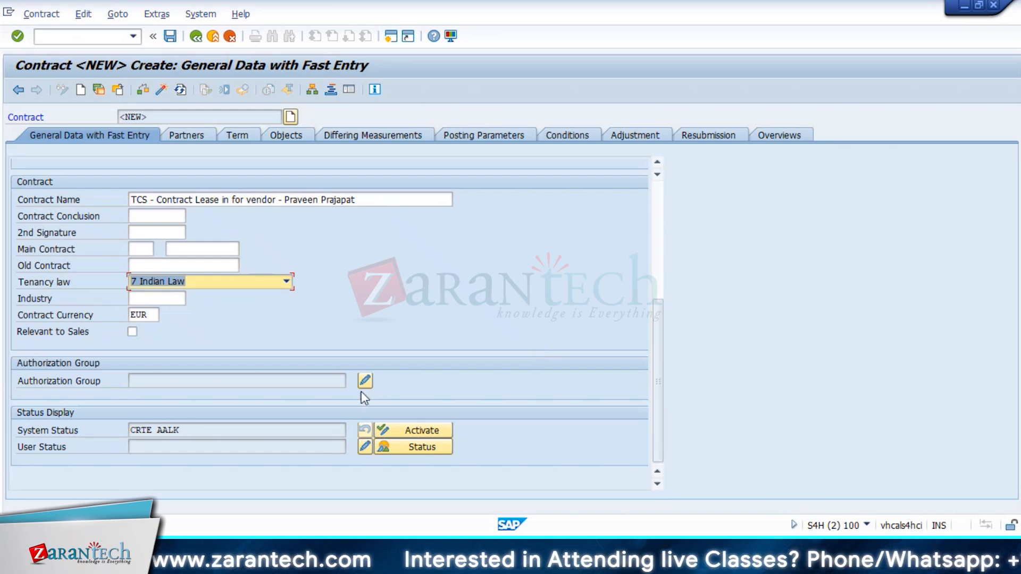
click(67, 36)
text(/)
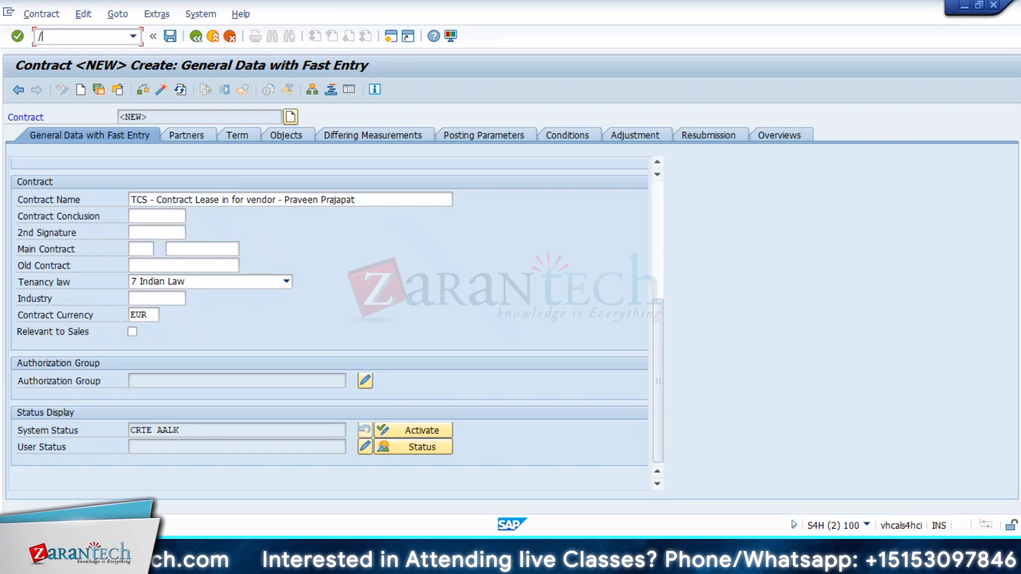
text(o)
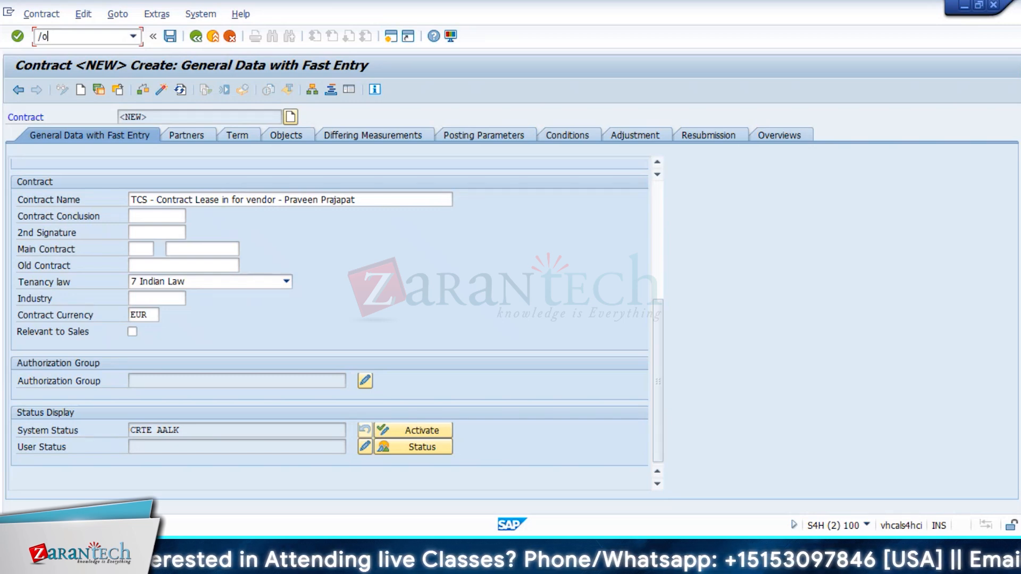
text(ob02)
key(Return)
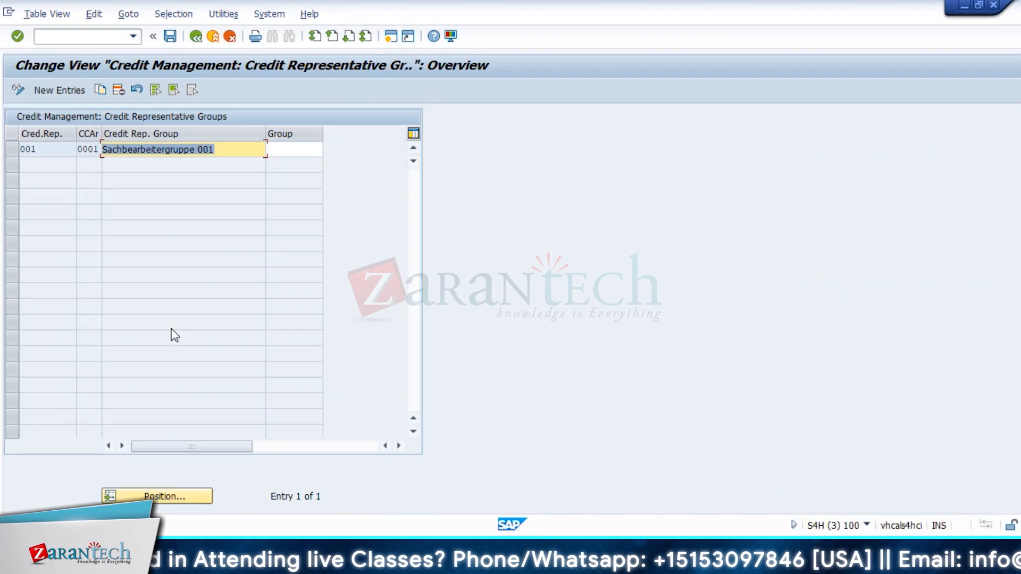
click(69, 39)
text(/noby)
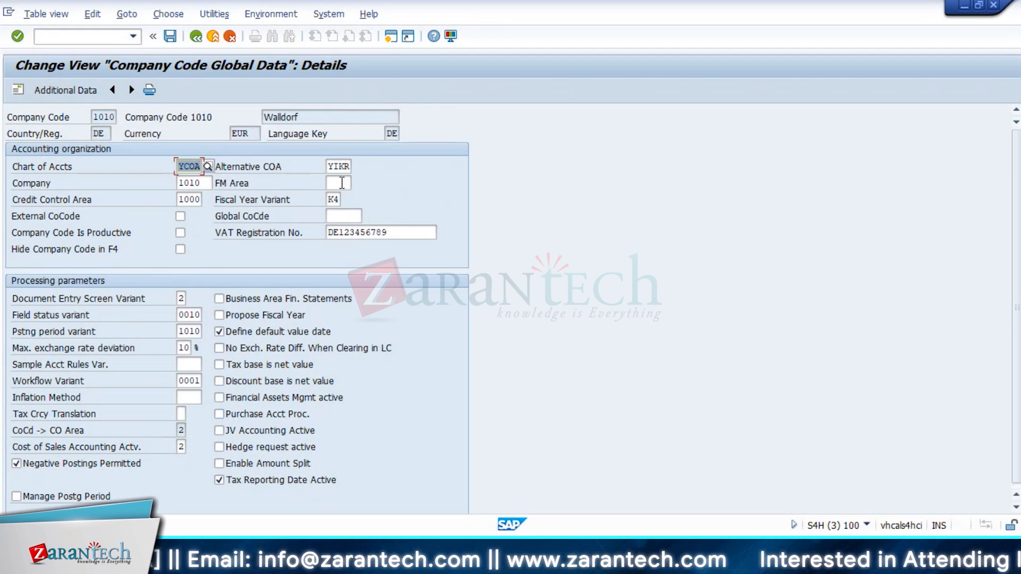
click(101, 131)
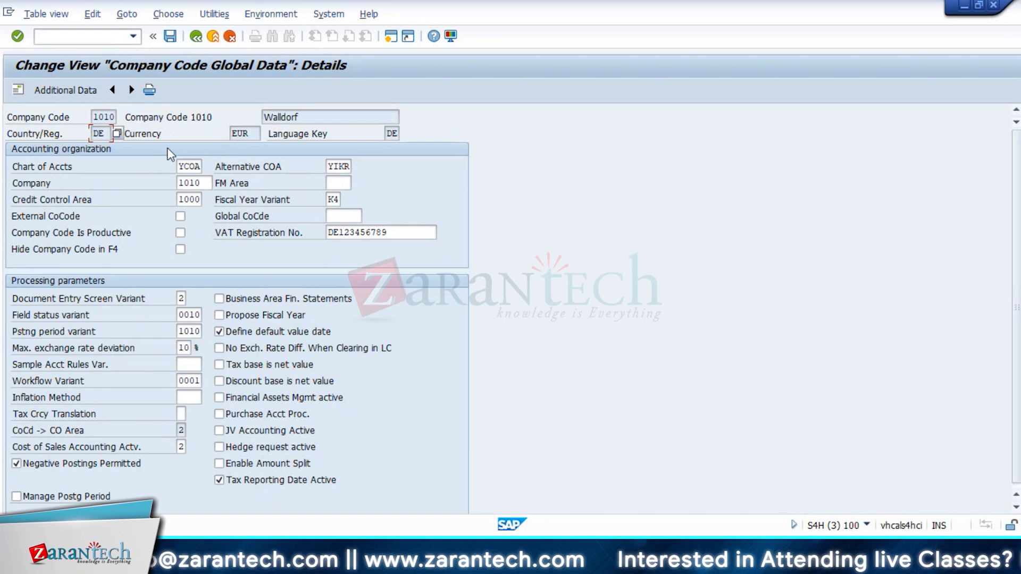
key(F4)
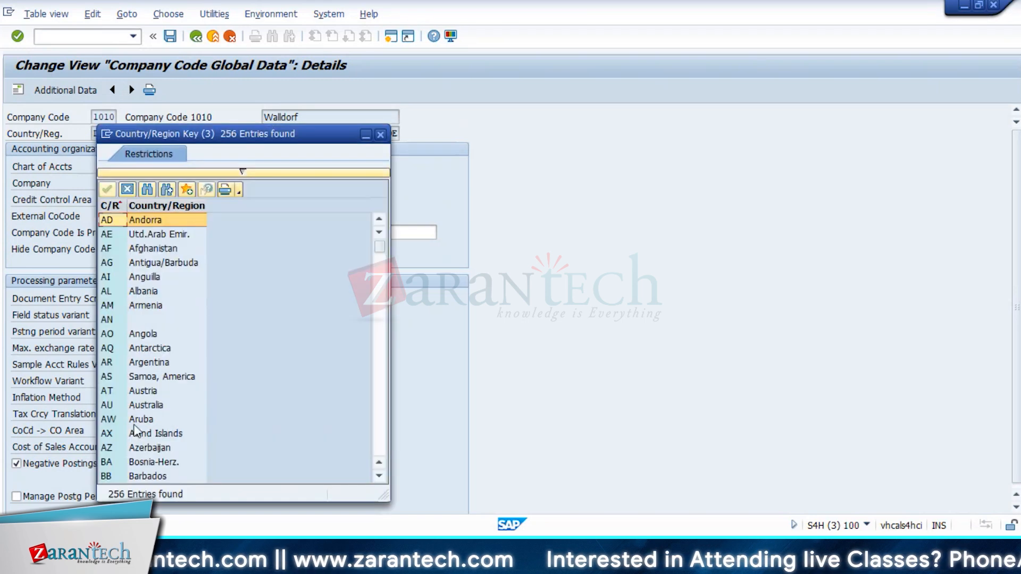
scroll(135, 435, down, 7)
scroll(135, 435, down, 8)
click(140, 406)
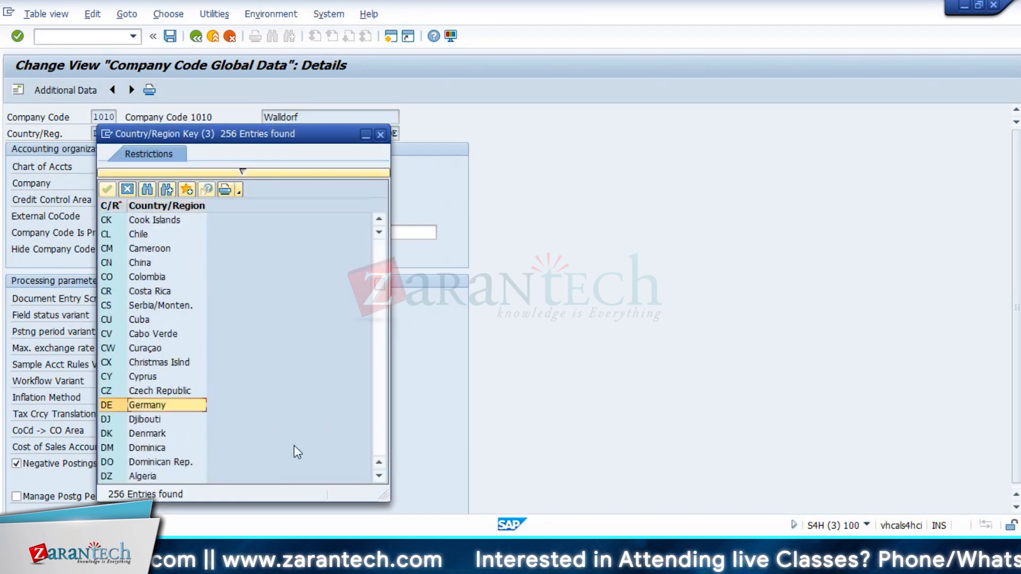
key(Return)
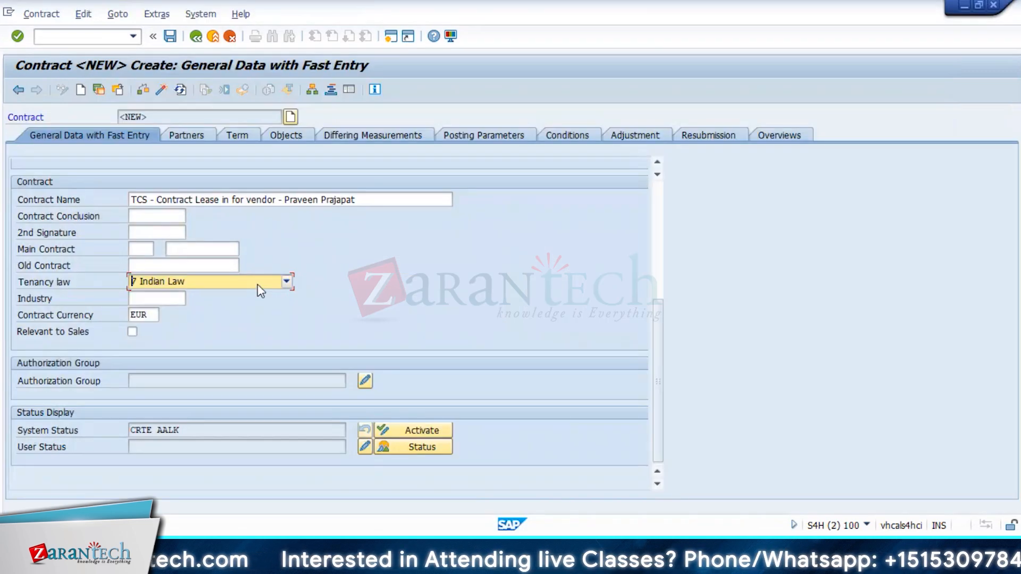
click(258, 283)
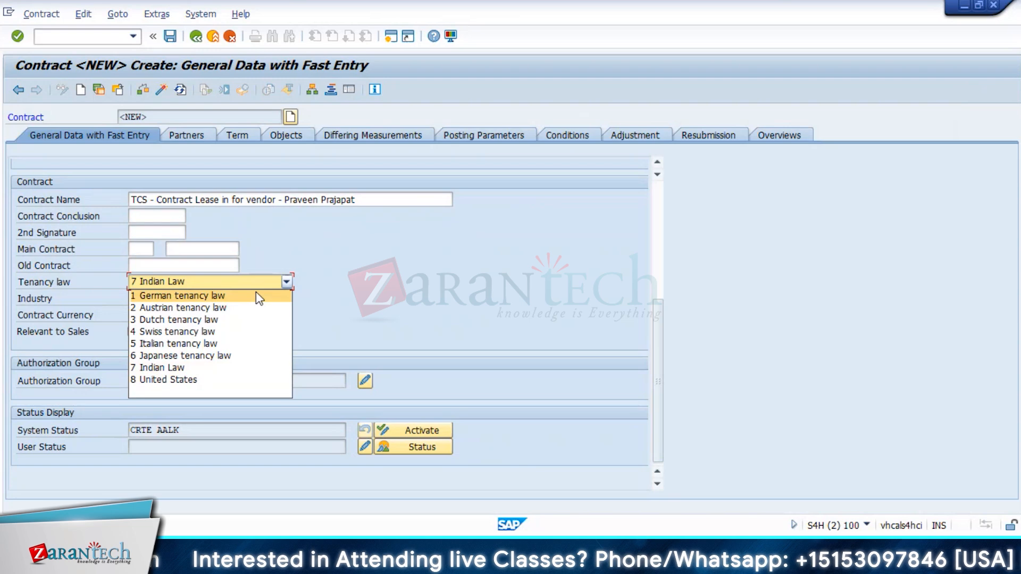
Step: Switch the tenancy law to 1 German tenancy law and go to the Partners page
click(256, 294)
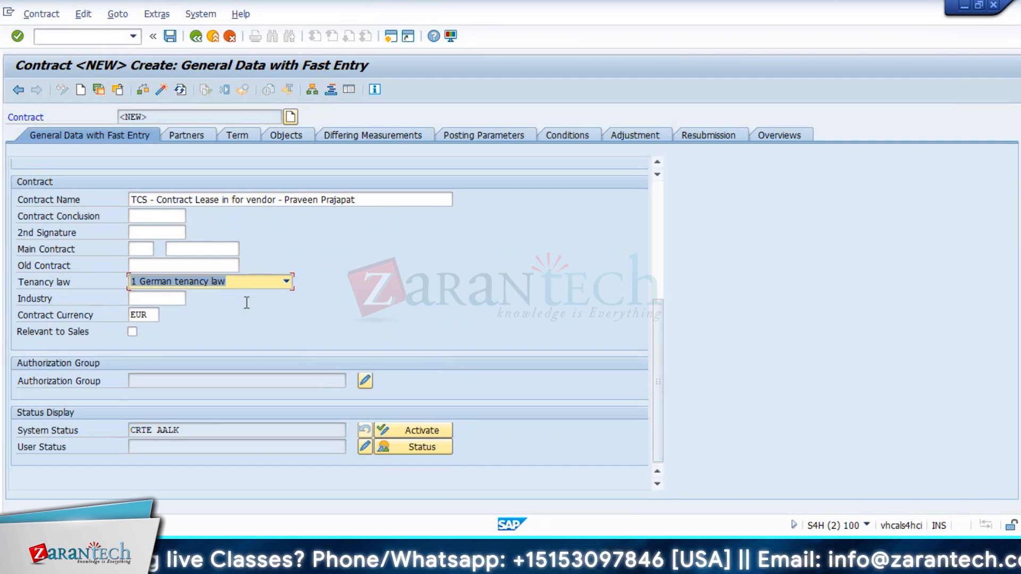
click(240, 285)
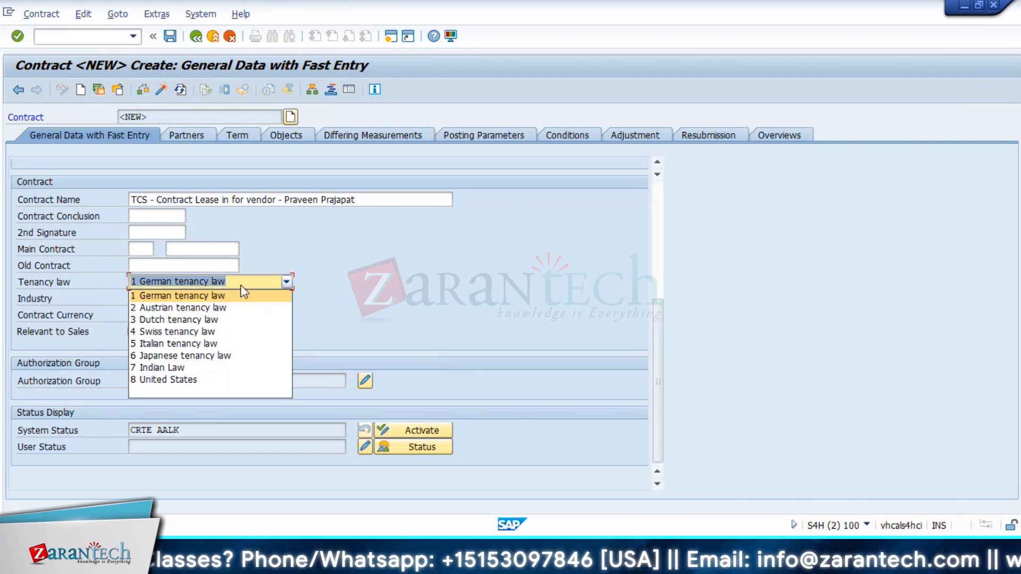
click(434, 285)
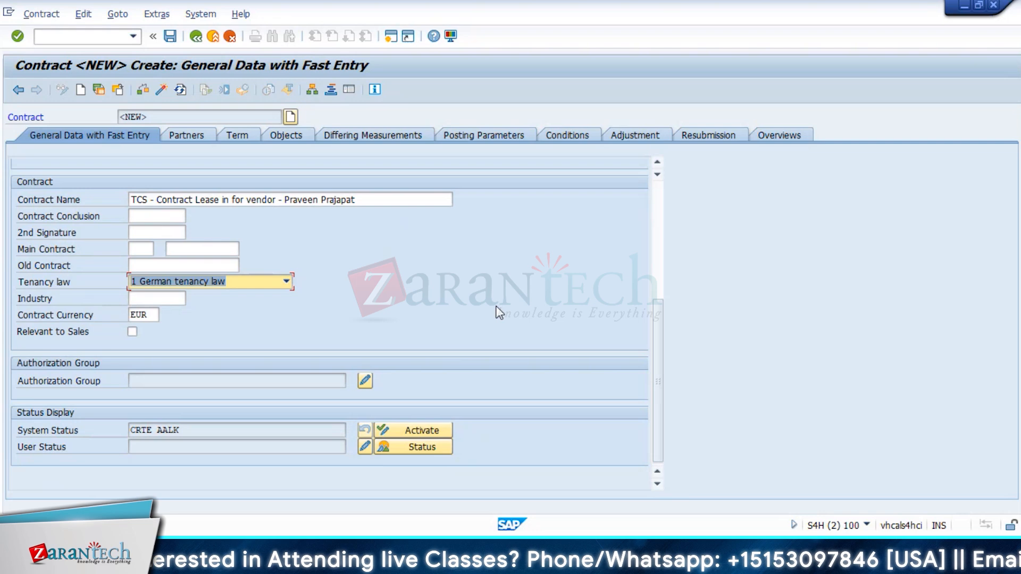
click(189, 140)
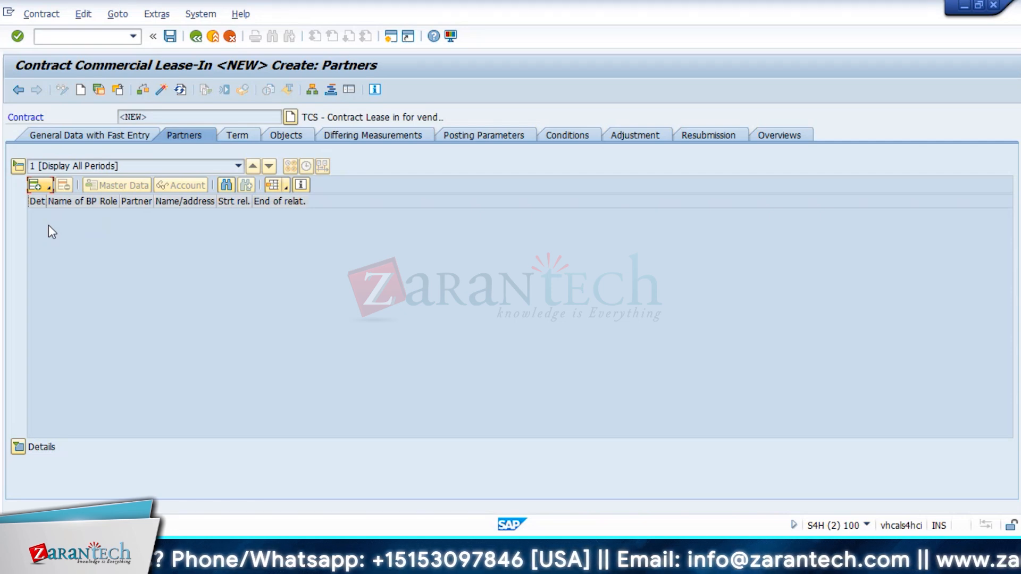
Step: Add supplier SUPL81 (Domestic US Supplier) as a Landlord w.Vendor Account partner
click(49, 187)
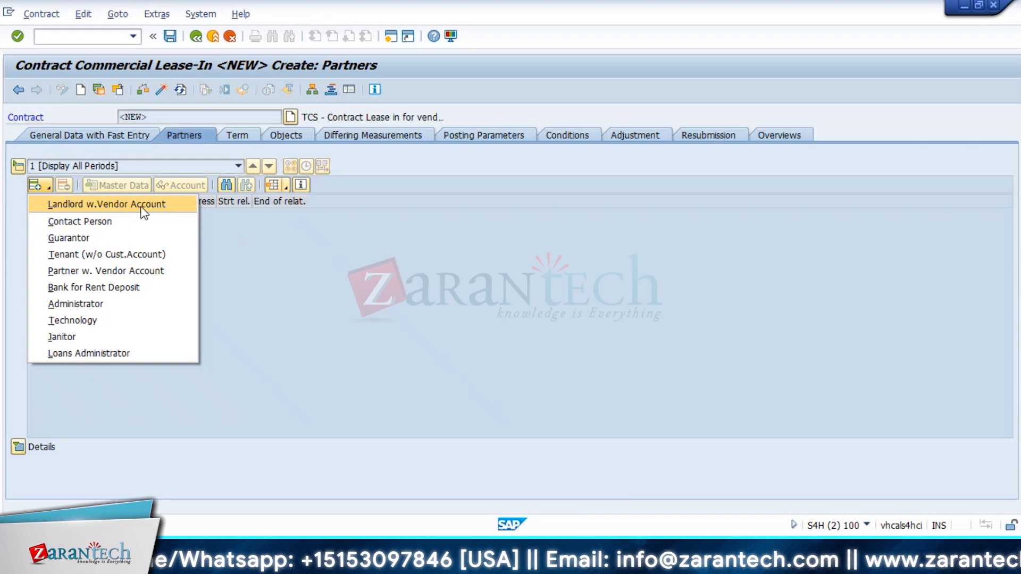
click(140, 205)
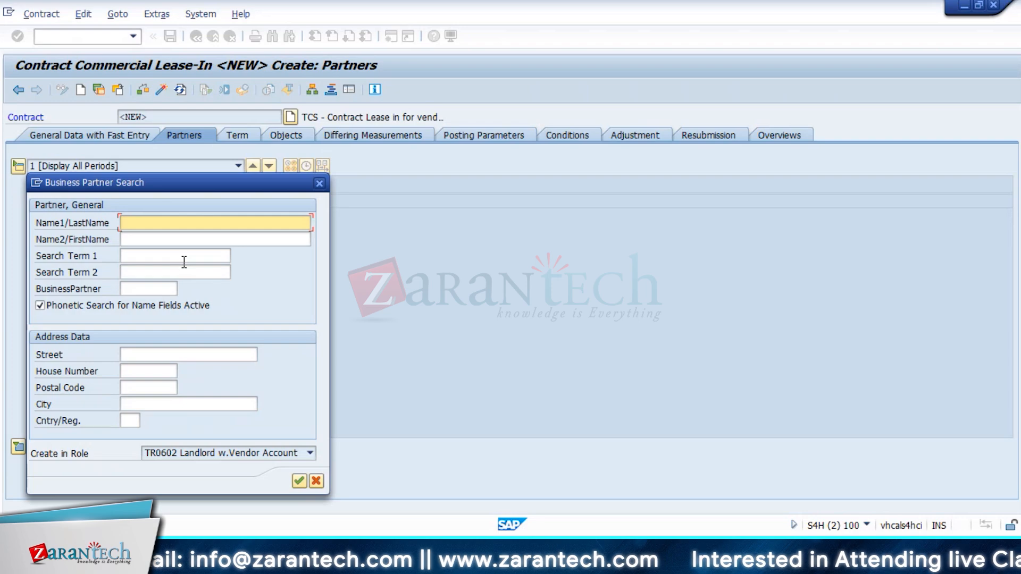
click(298, 482)
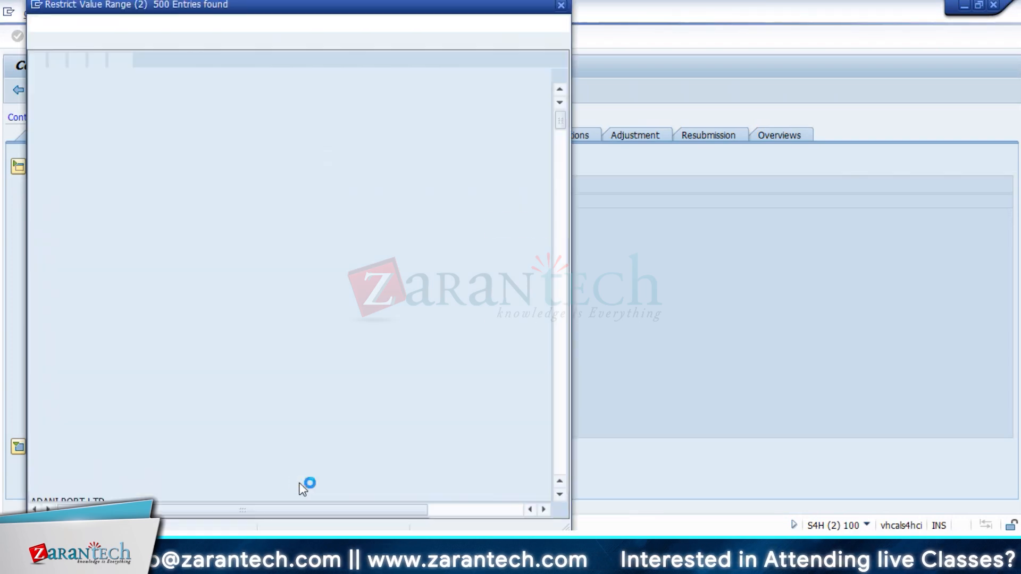
scroll(180, 412, down, 20)
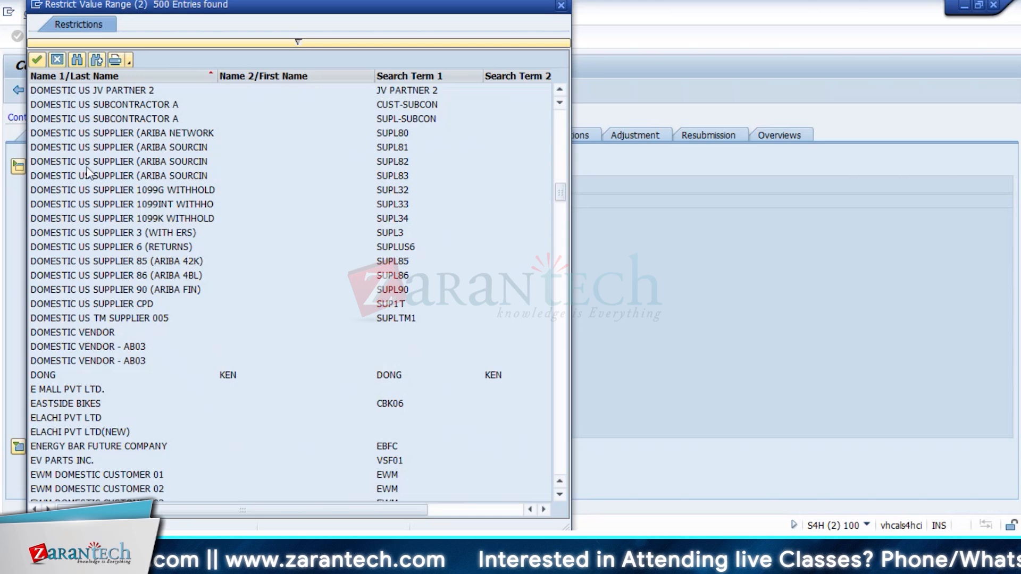
click(76, 149)
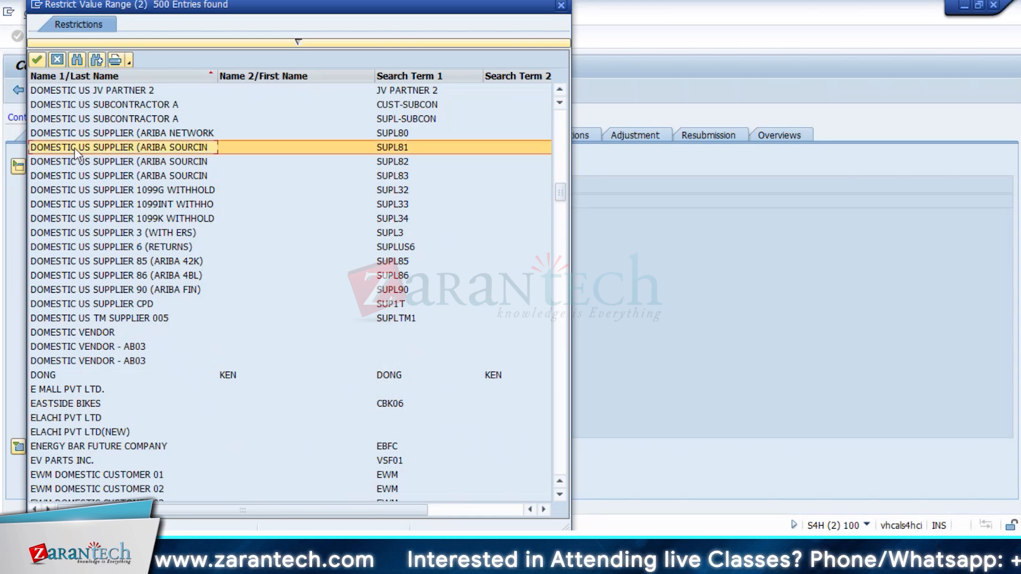
double_click(76, 149)
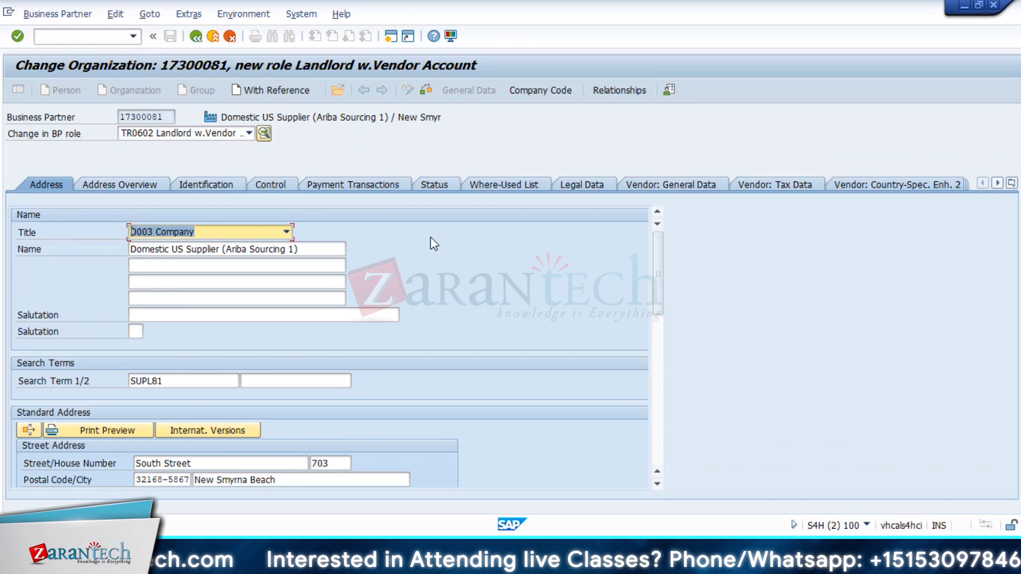
Step: Set the supplier's reconciliation account to 21100000 Payables Domestic
click(540, 91)
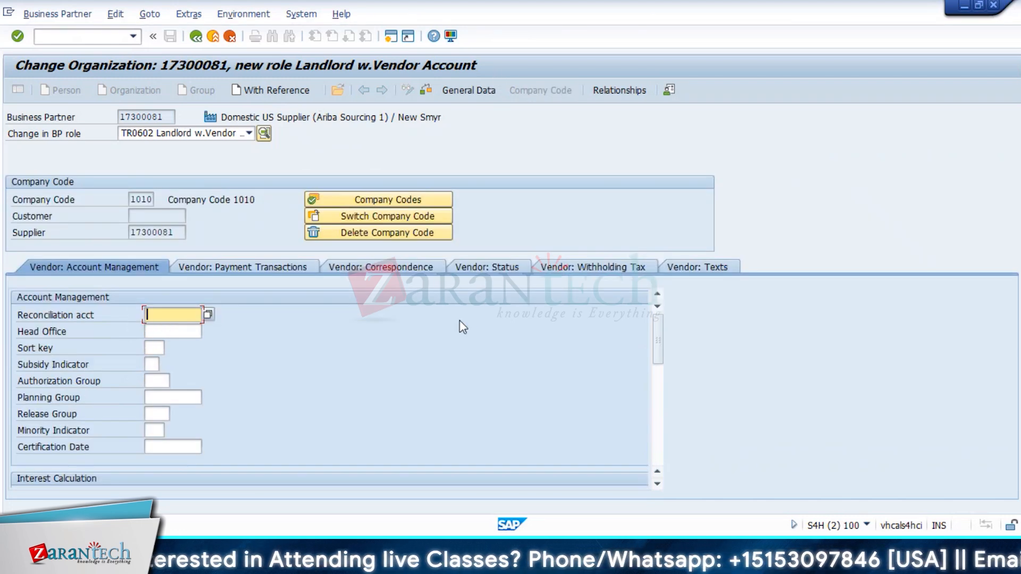
click(208, 315)
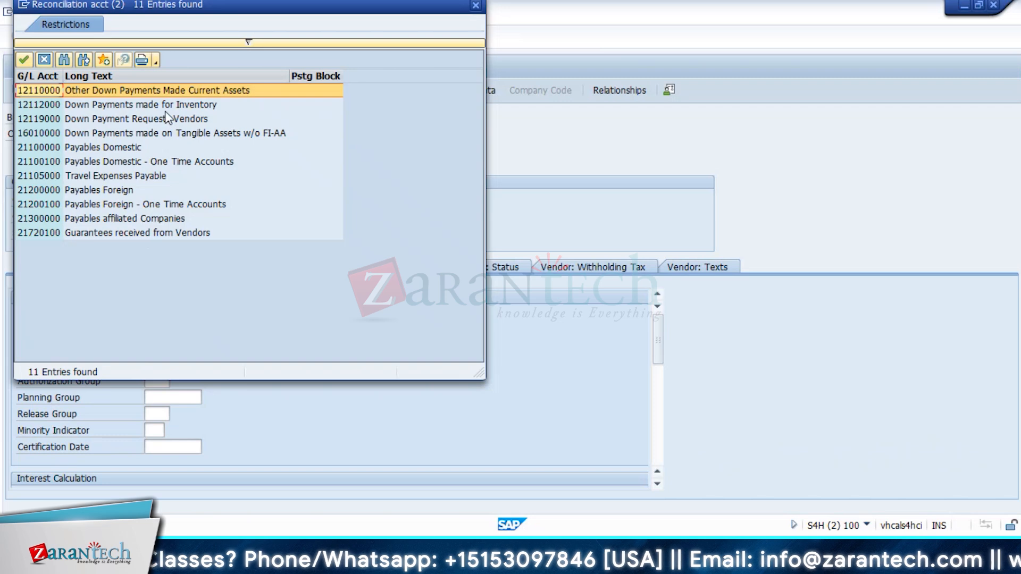
click(104, 149)
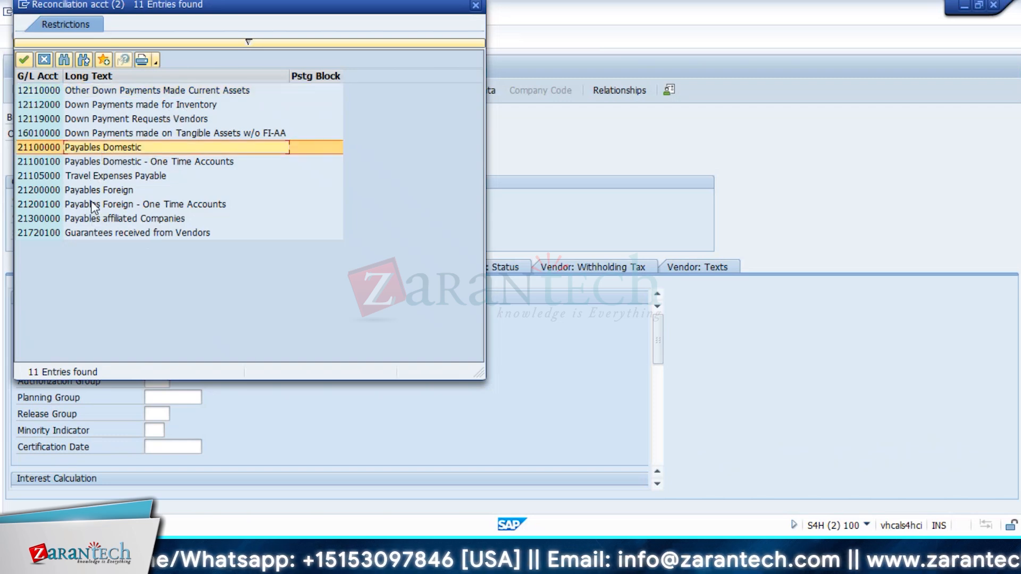
double_click(66, 146)
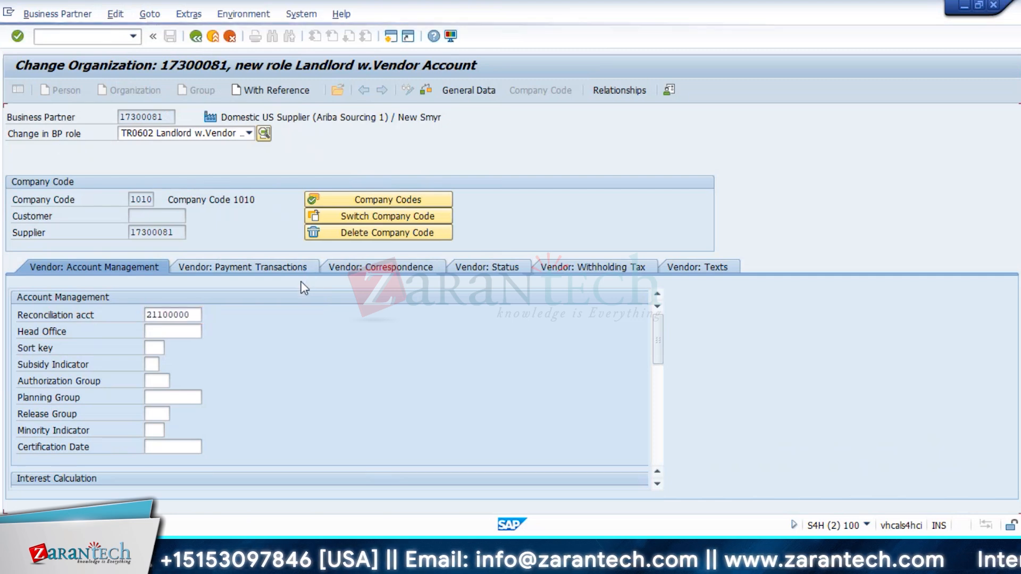
key(Return)
Step: Check the landlord entries, suppress the number range warning, and return to the contract's partners
click(195, 37)
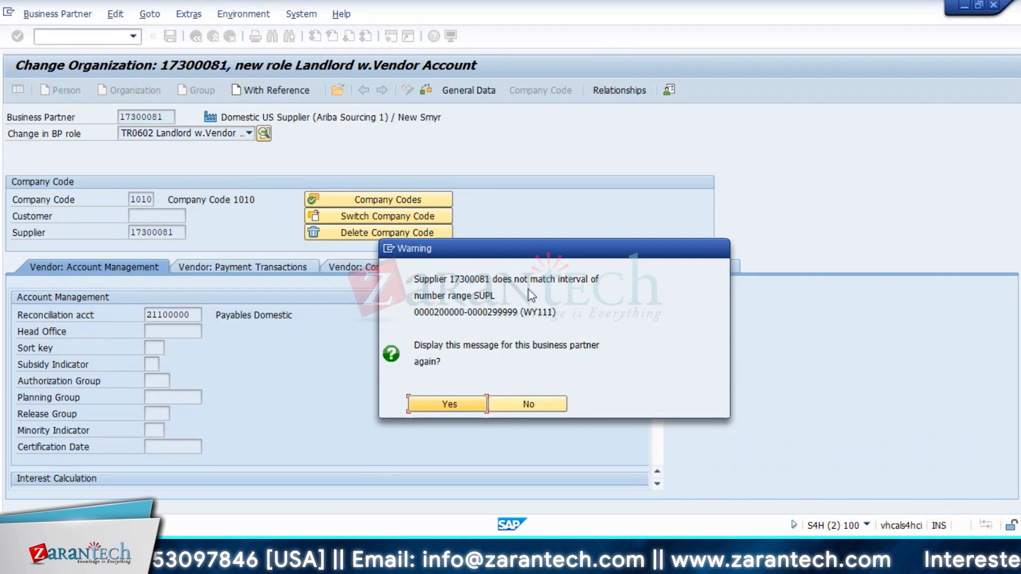
click(459, 409)
click(470, 391)
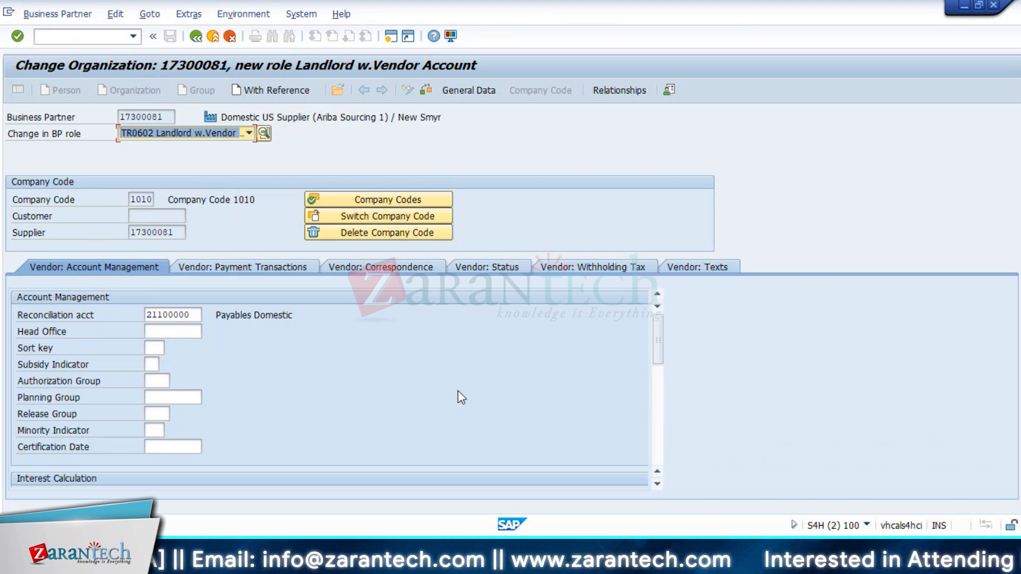
click(429, 92)
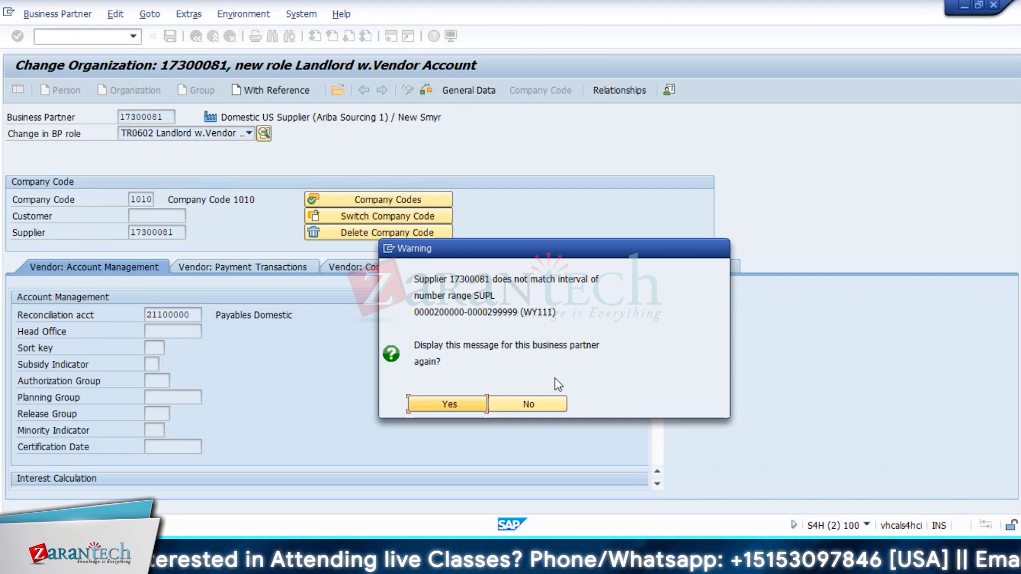
click(548, 407)
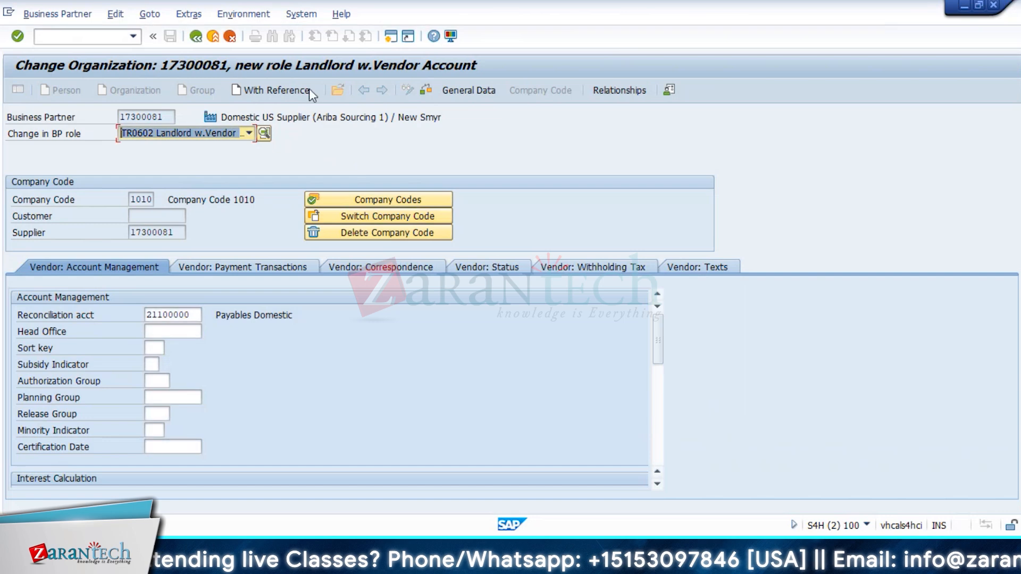
click(199, 40)
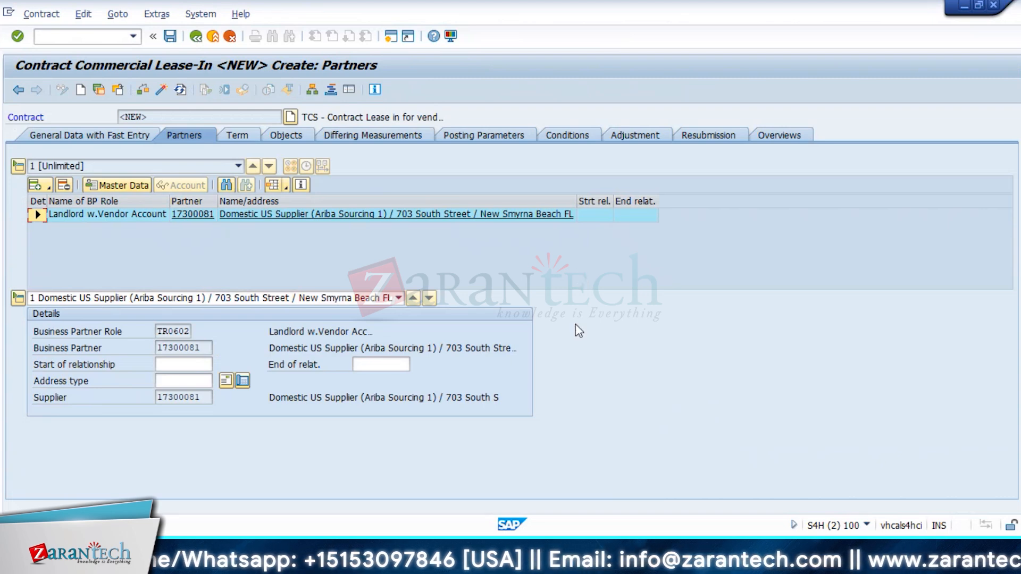
Step: Add Digital Vehicle Vendor Company as another Landlord w.Vendor Account partner
mouse_move(530, 558)
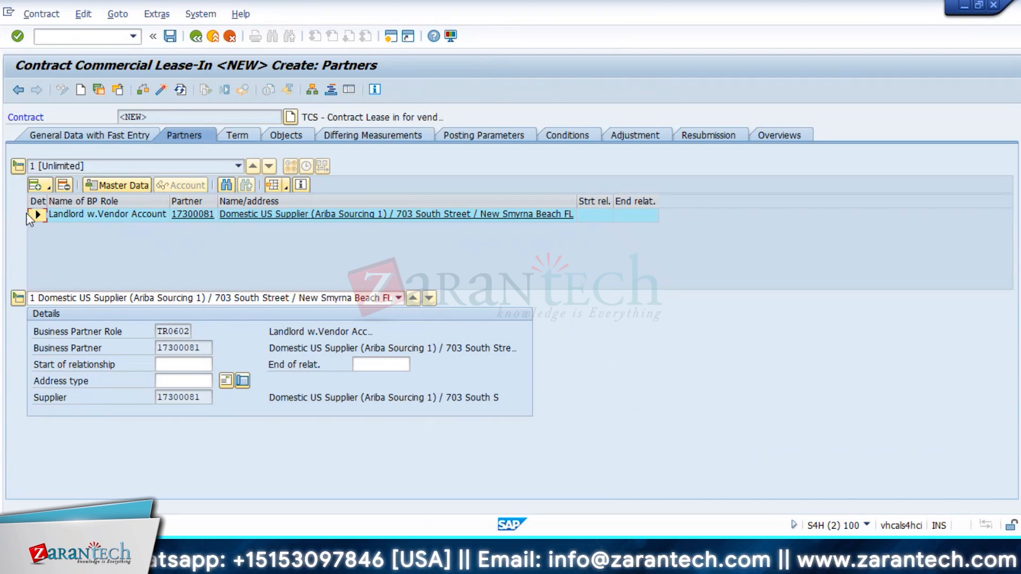
click(47, 186)
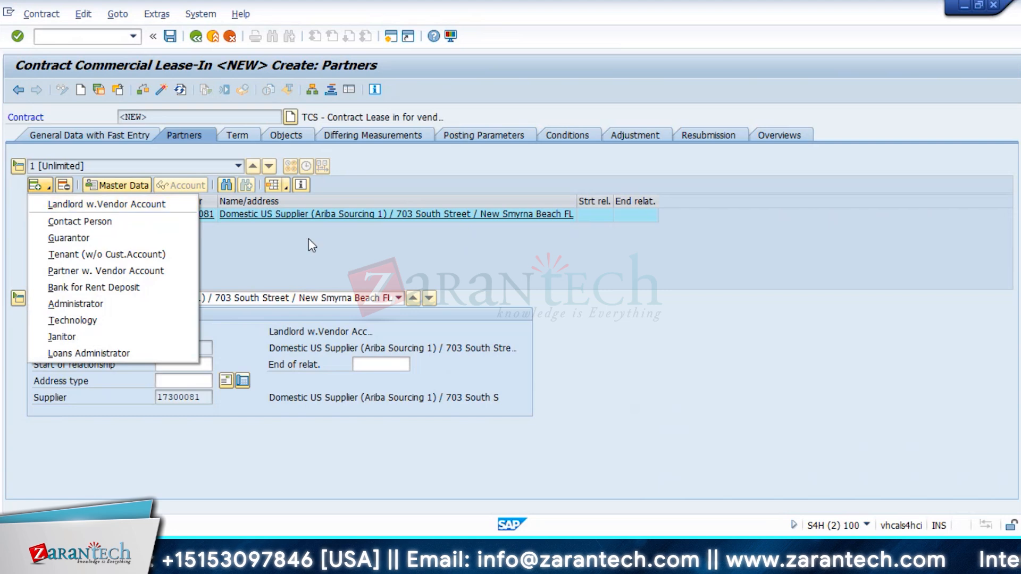
click(316, 260)
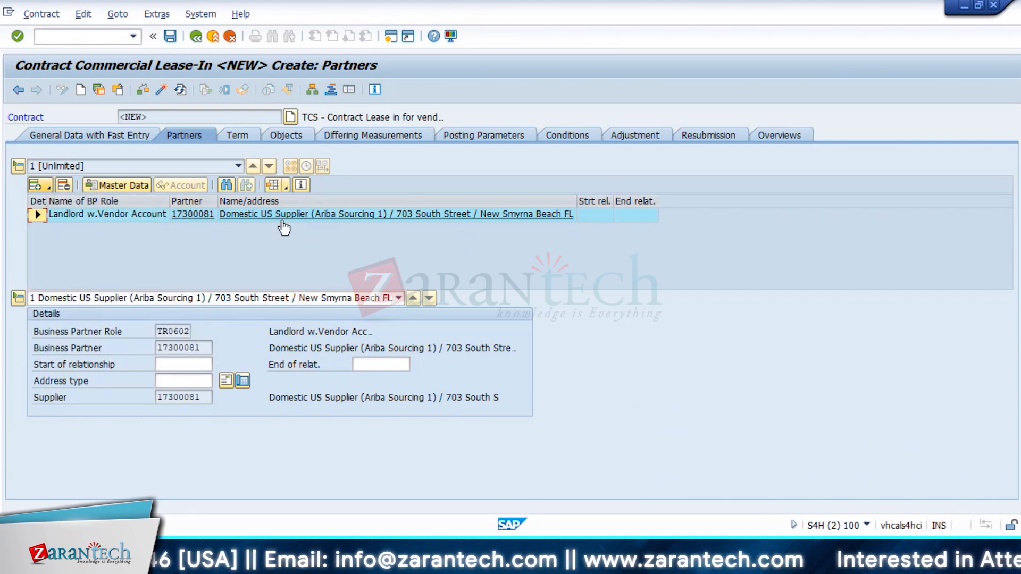
click(48, 187)
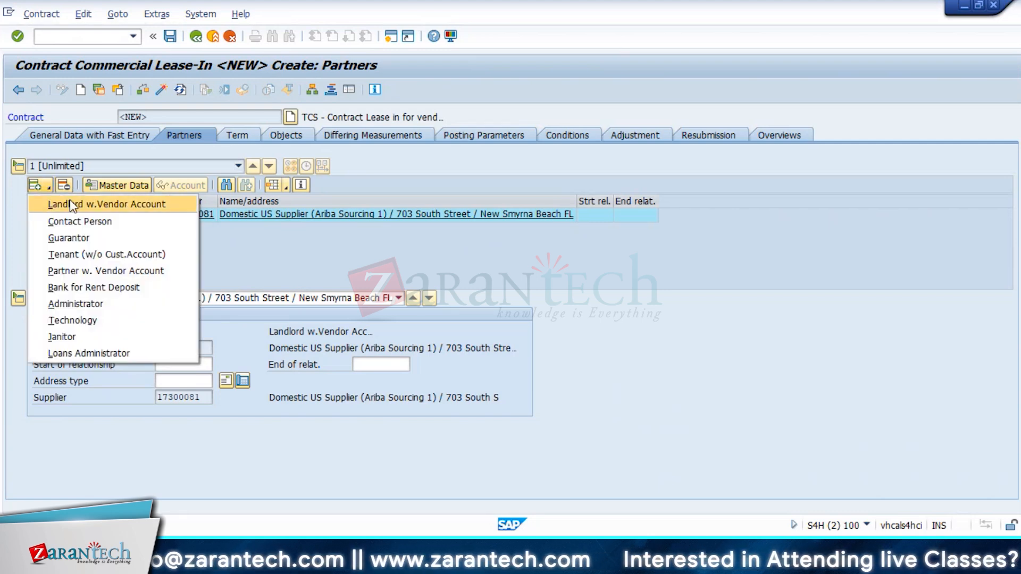
click(72, 205)
scroll(219, 357, down, 6)
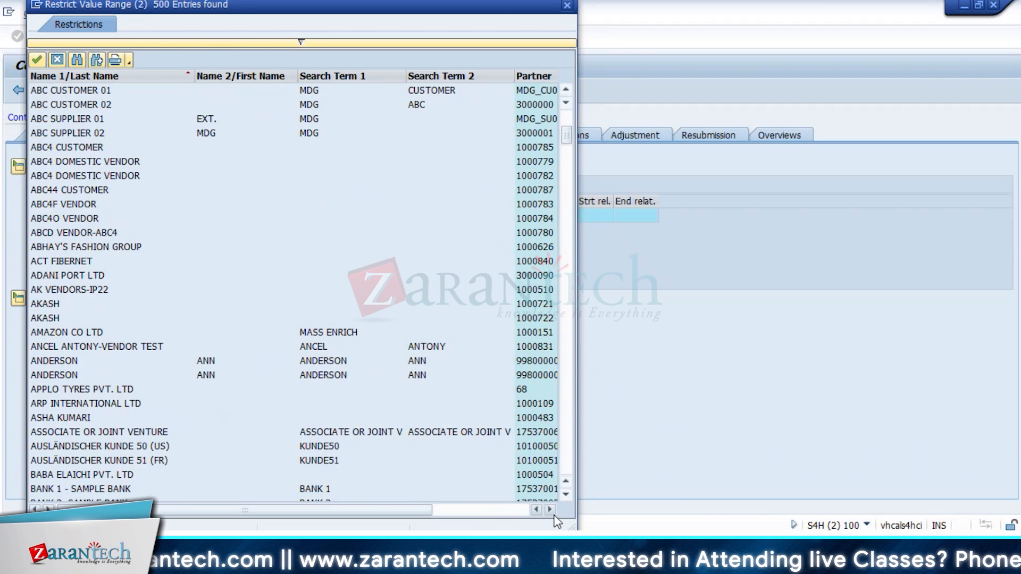
scroll(206, 447, down, 10)
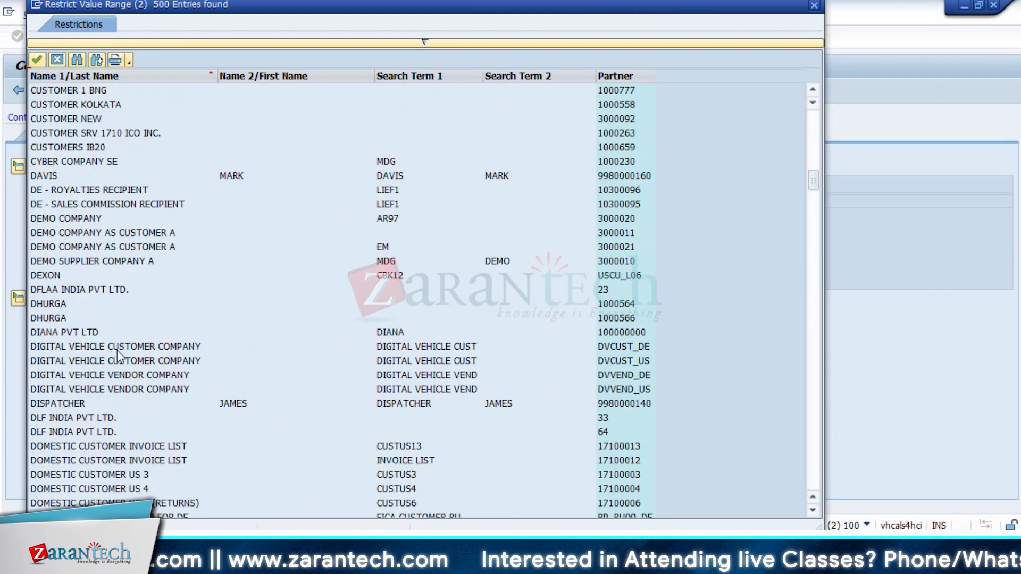
double_click(87, 375)
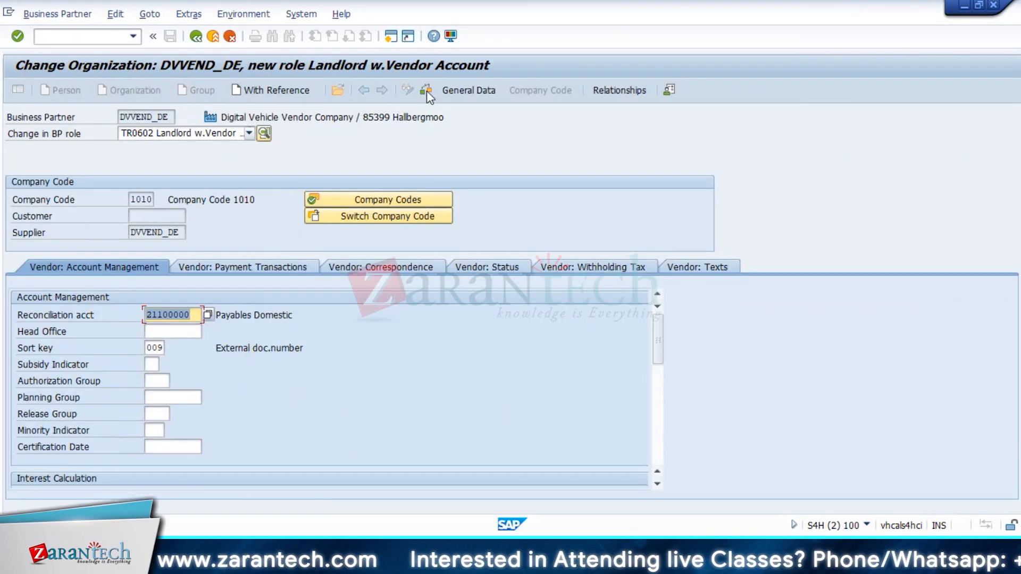
Step: Check the new landlord role, accept the number range warning, and view the contract's term
click(427, 92)
drag(523, 313, 557, 312)
click(460, 405)
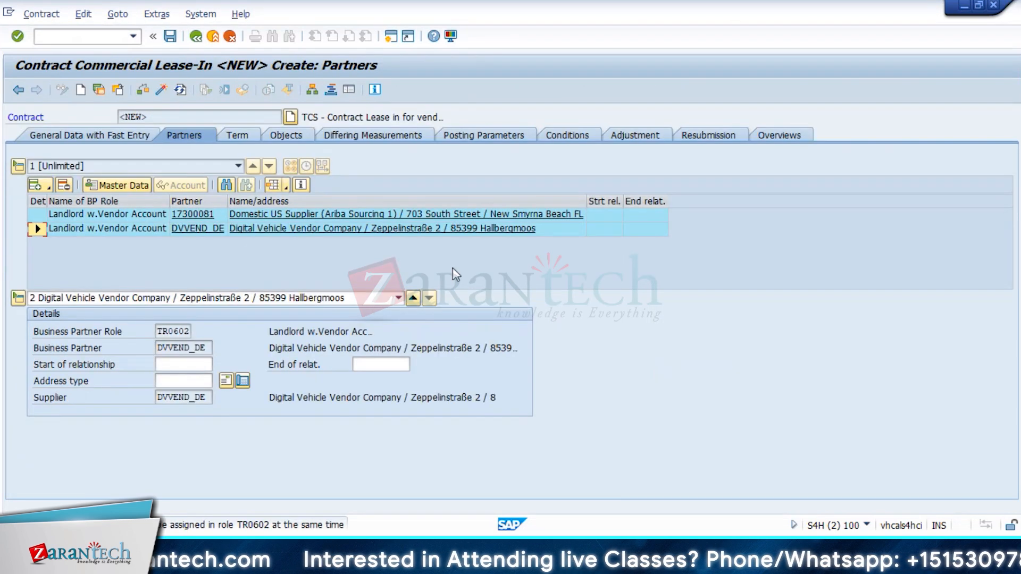
click(235, 135)
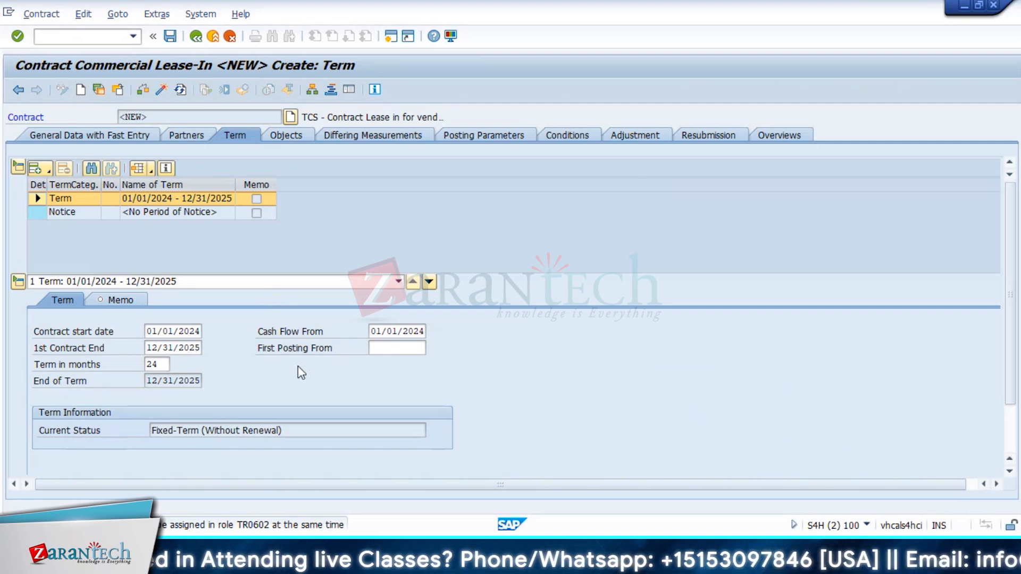
Step: Change the Cash Flow From date to 02/01/2024
click(158, 349)
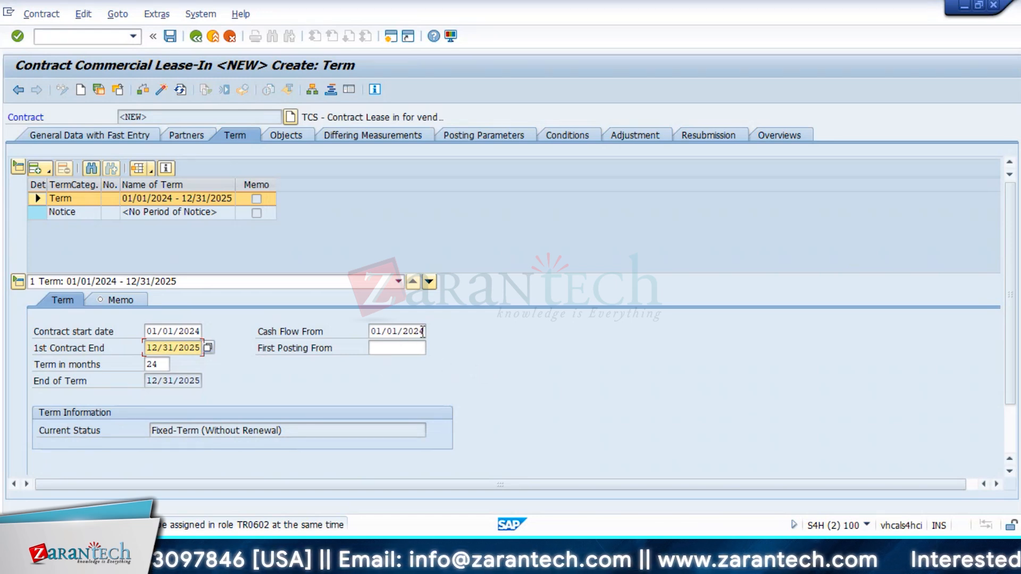
click(383, 332)
key(BackSpace)
text(2)
key(Tab)
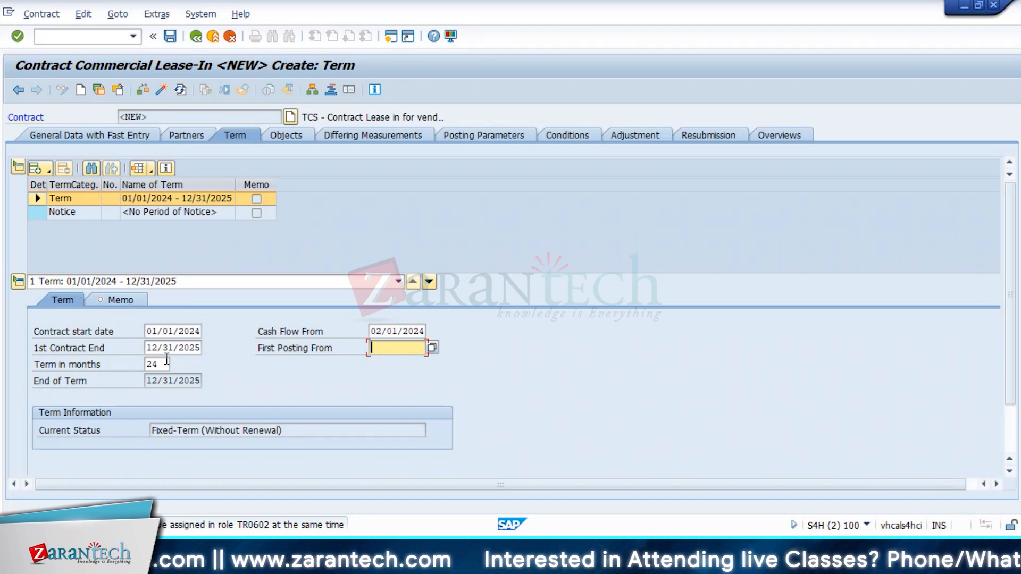
Step: Review the Notice term, which shows No Period of Notice
scroll(386, 394, down, 2)
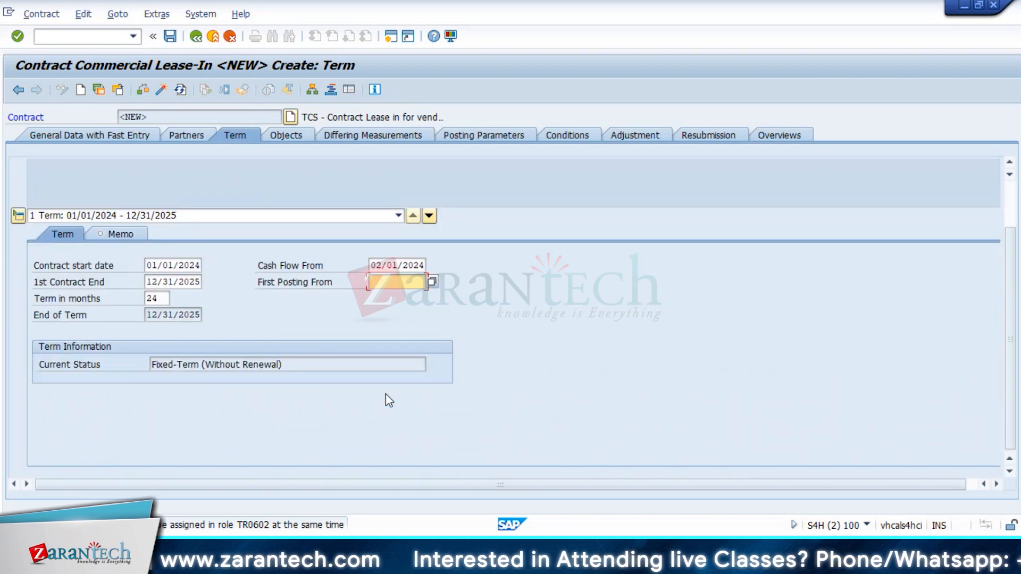
scroll(385, 394, up, 1)
scroll(386, 394, up, 1)
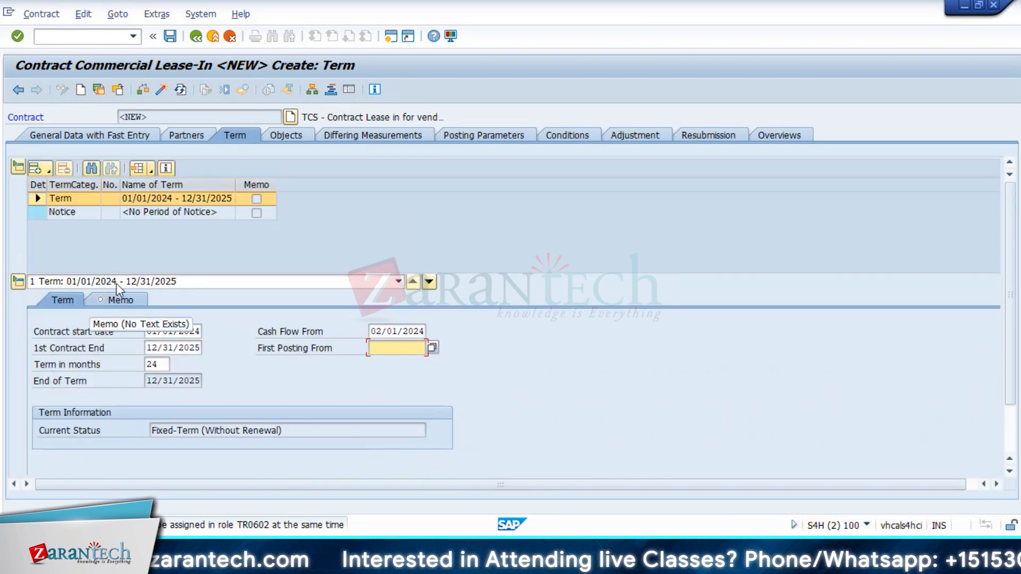
click(62, 212)
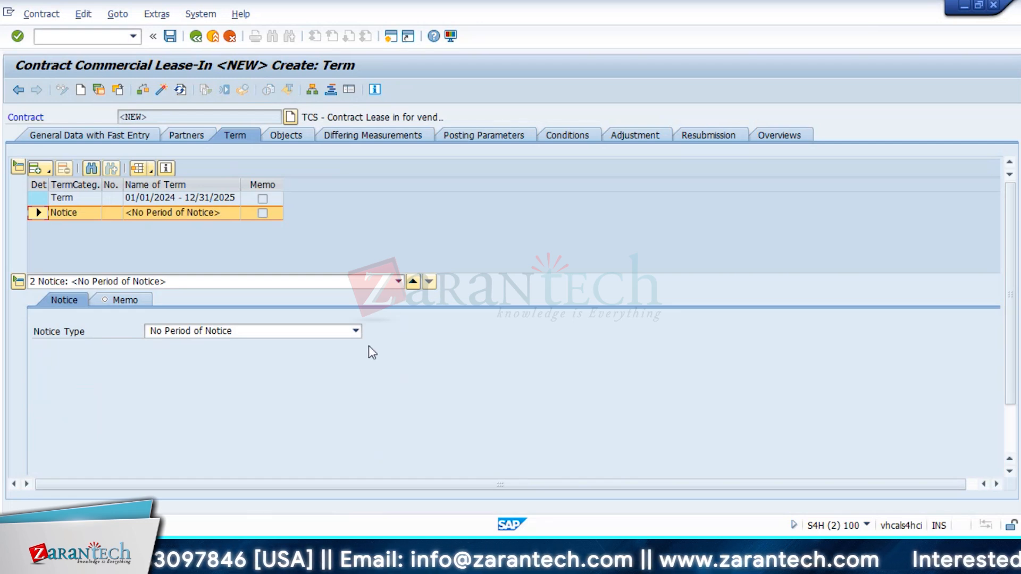
Step: Assign rental object RO 1010/11/1 Infibeam Rental unit from business entity 11
click(280, 134)
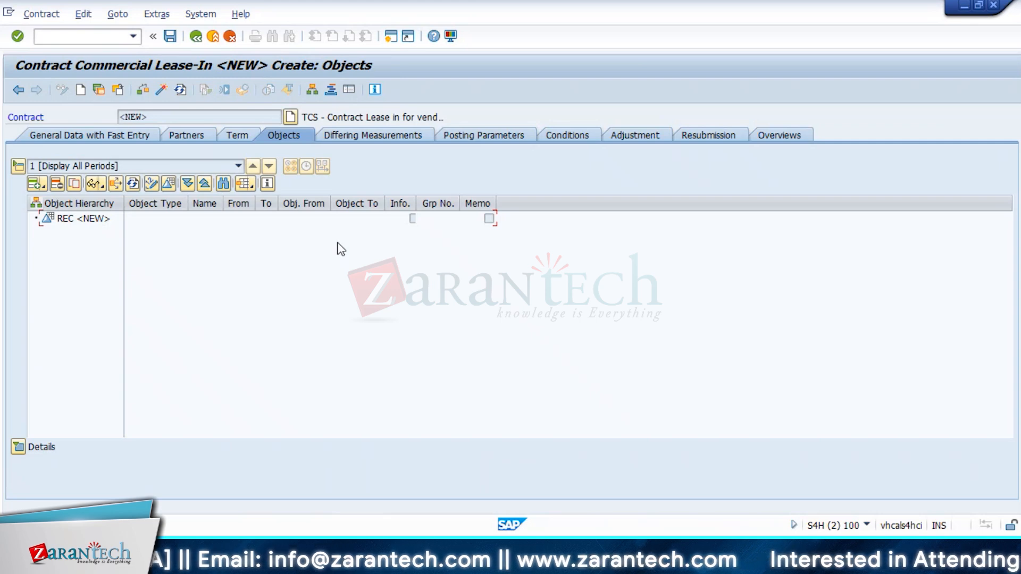
click(37, 185)
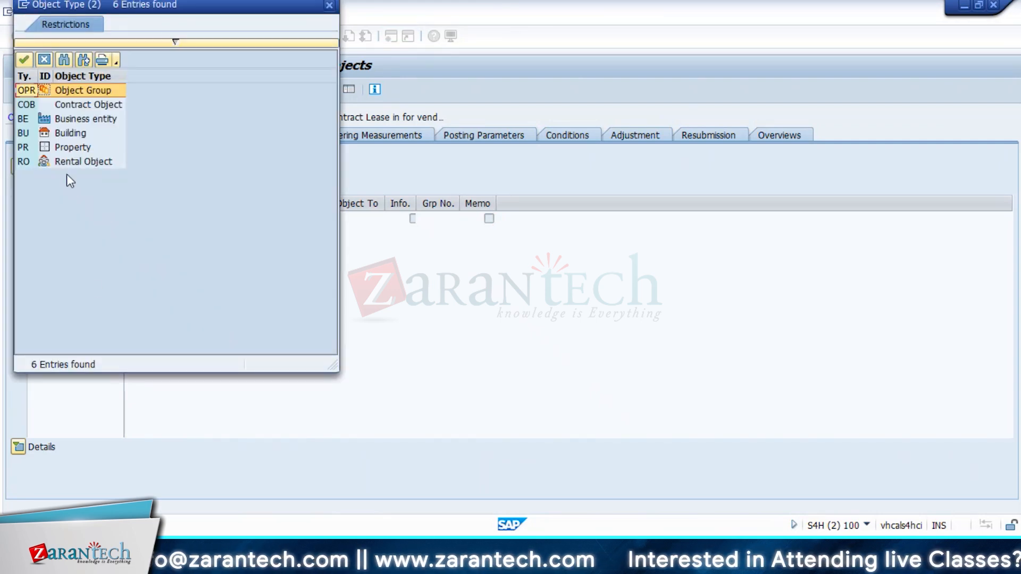
click(67, 164)
key(Tab)
text(11)
key(Return)
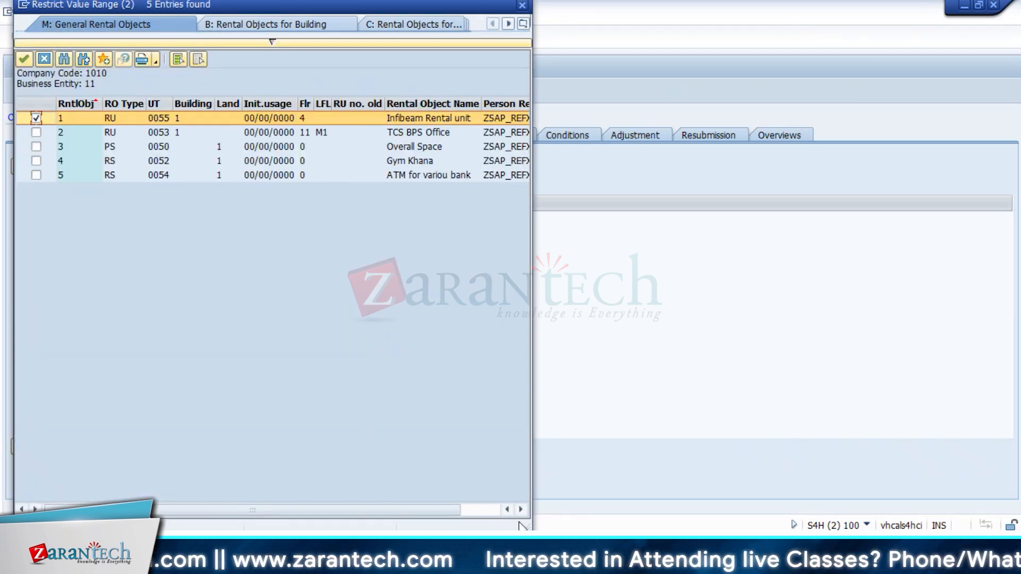
double_click(245, 118)
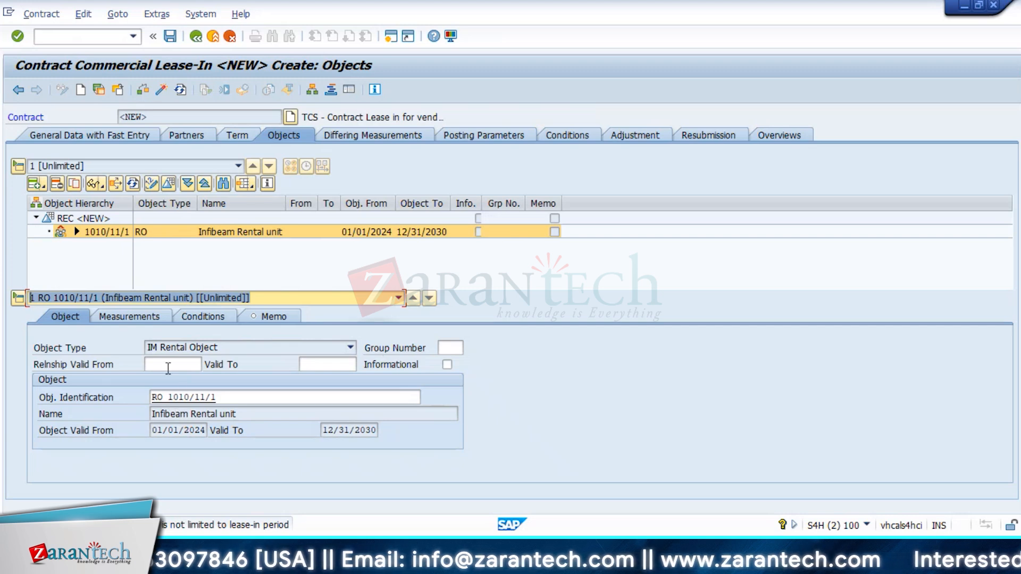
Step: Enter and then clear 1/1/24 as Relationship Valid From, leaving both dates blank, then view Posting Parameters
click(168, 367)
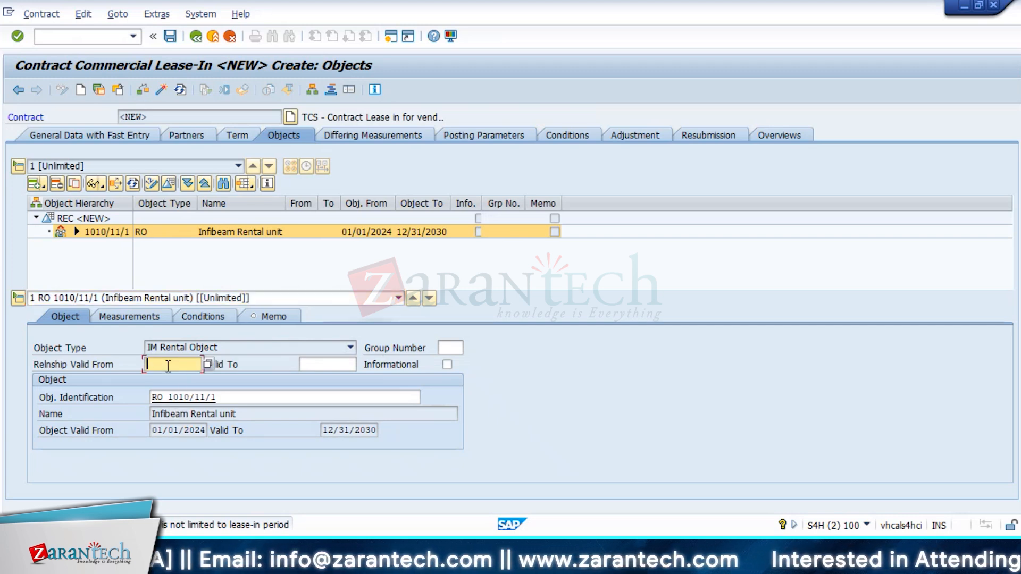
text(1/)
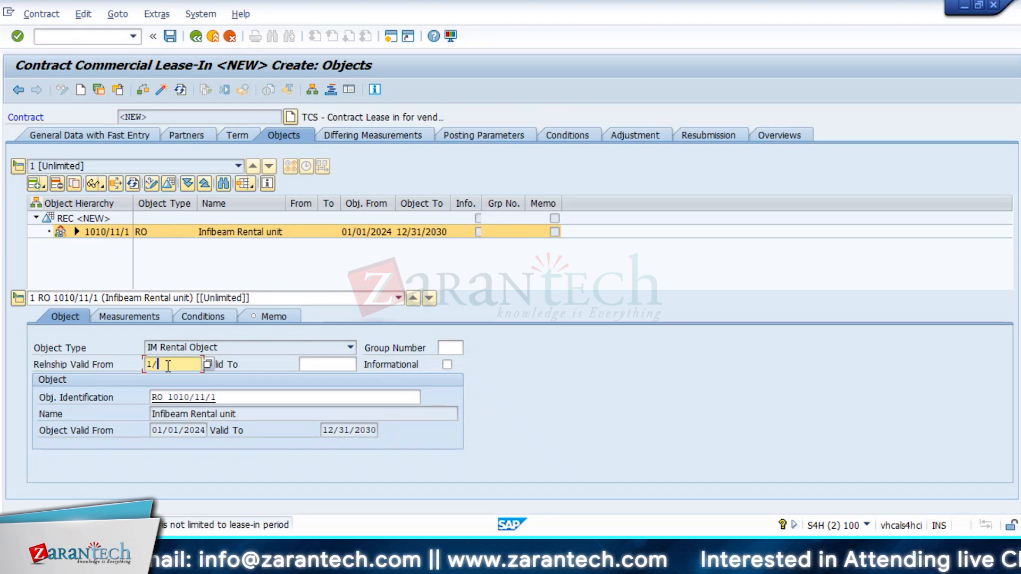
text(1/2024)
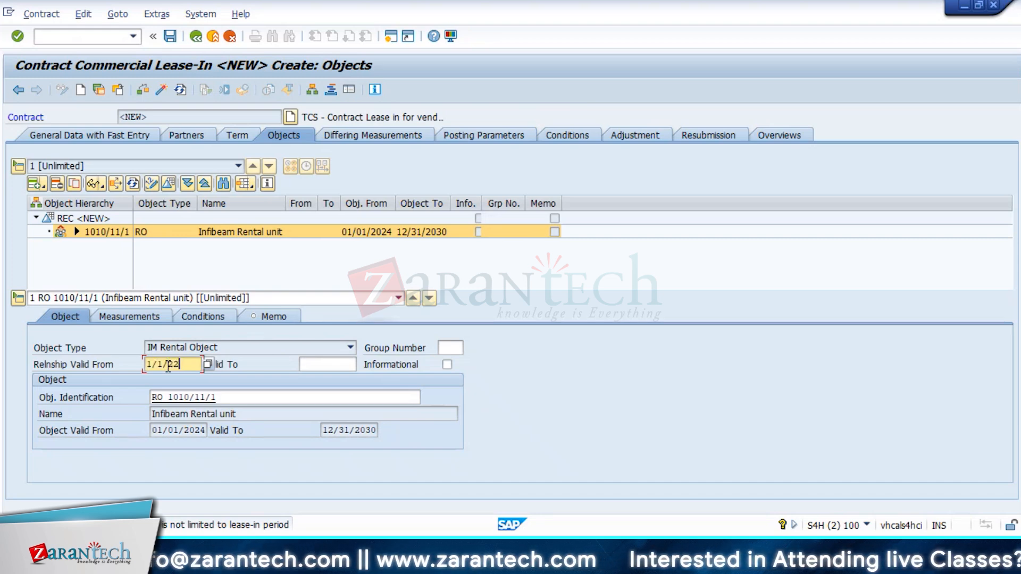
key(BackSpace)
key(BackSpace)
key(BackSpace)
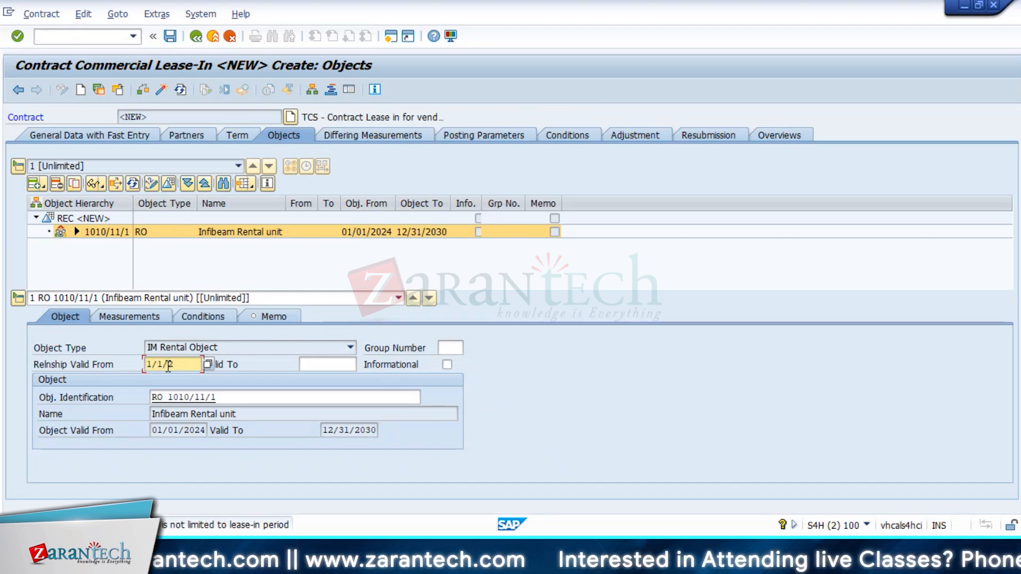
text(4)
key(Tab)
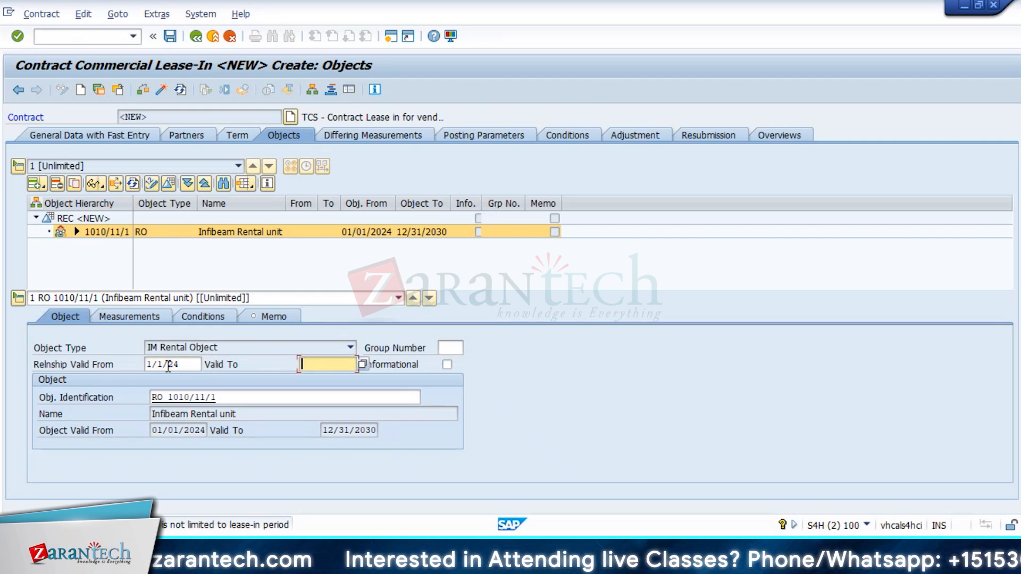
key(shift+Tab)
key(Delete)
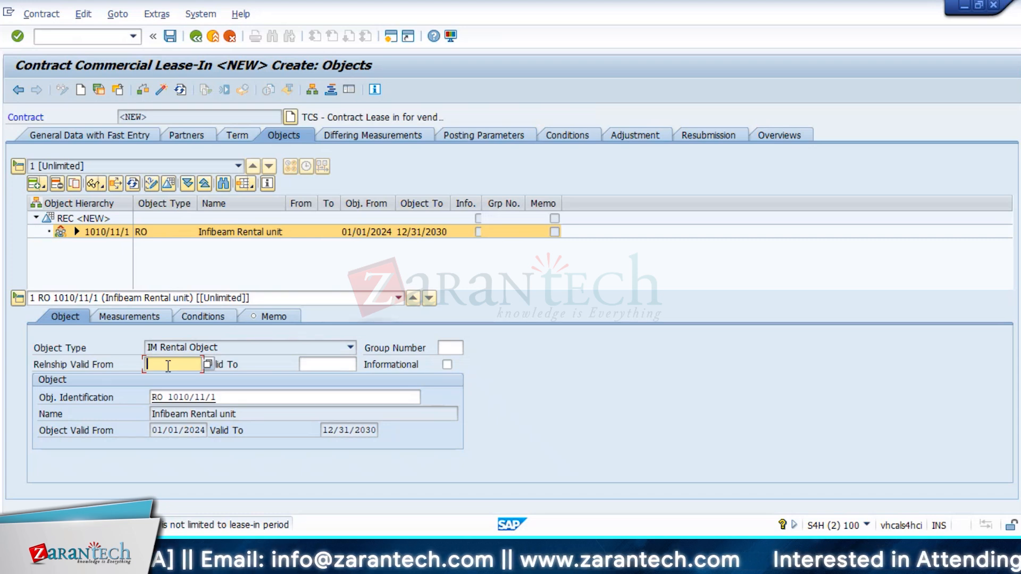
click(457, 139)
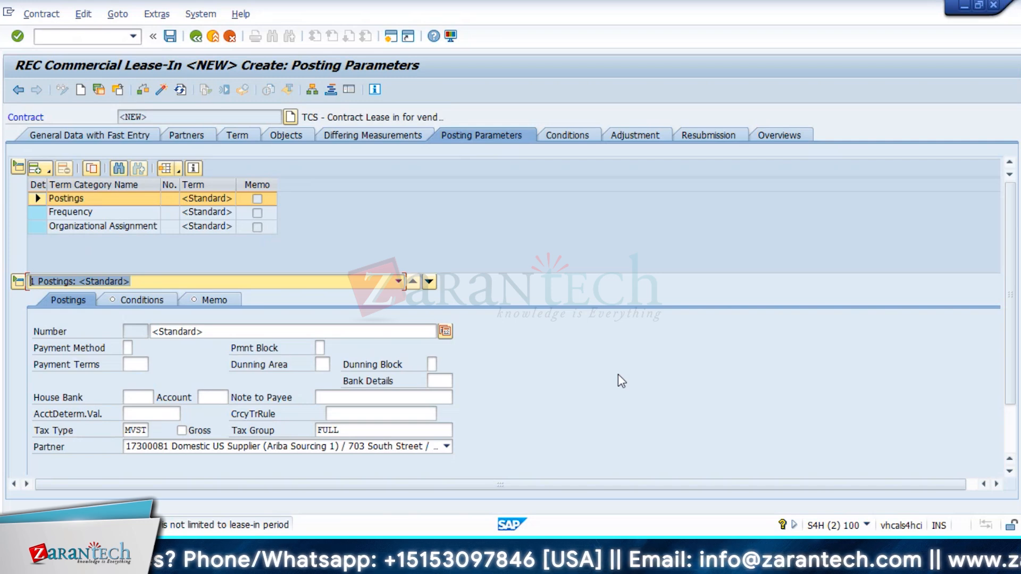
Step: Inspect the Postings term's partner and term dropdowns, then reopen the partner list
click(157, 414)
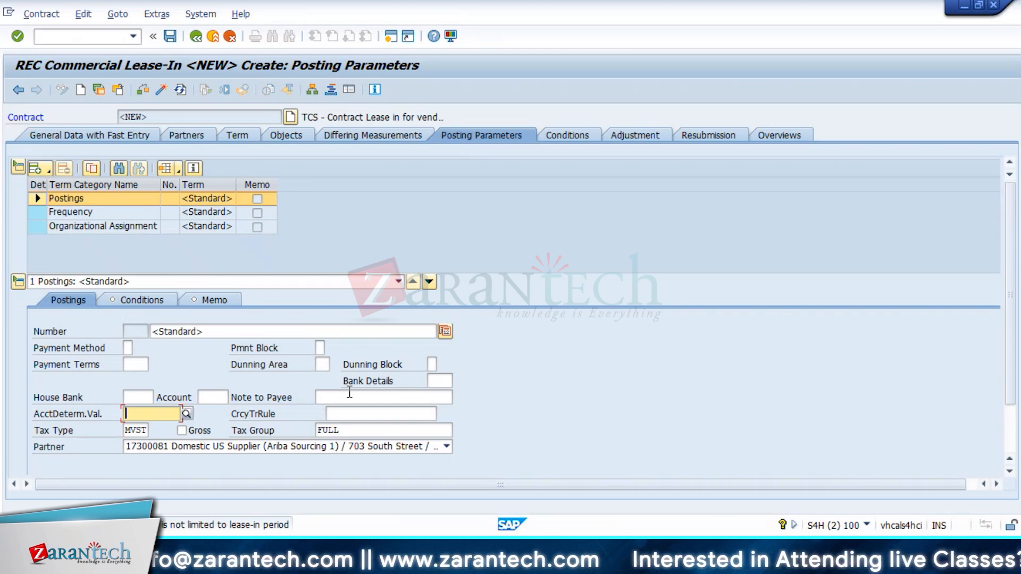
scroll(350, 392, down, 3)
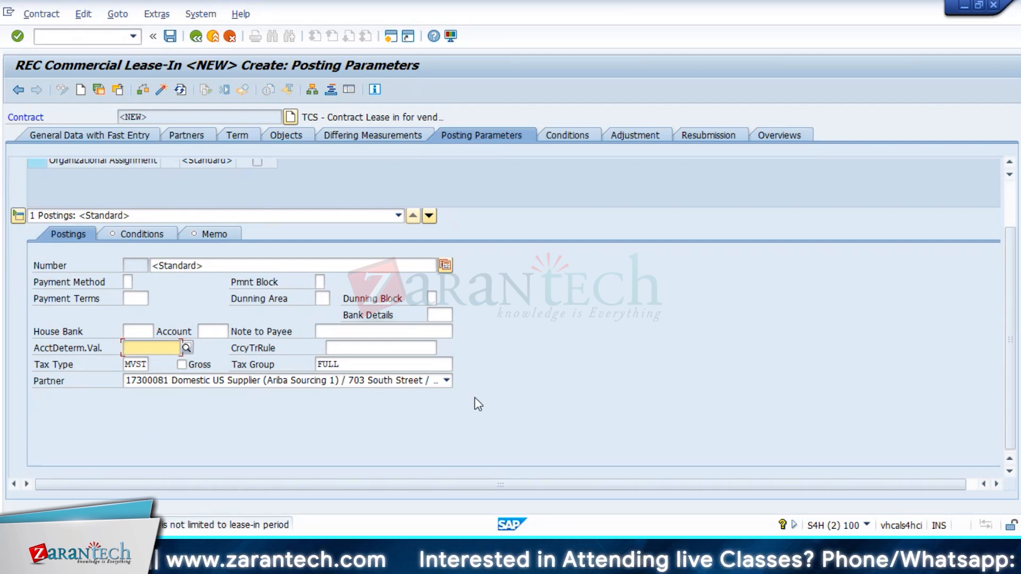
scroll(476, 404, up, 3)
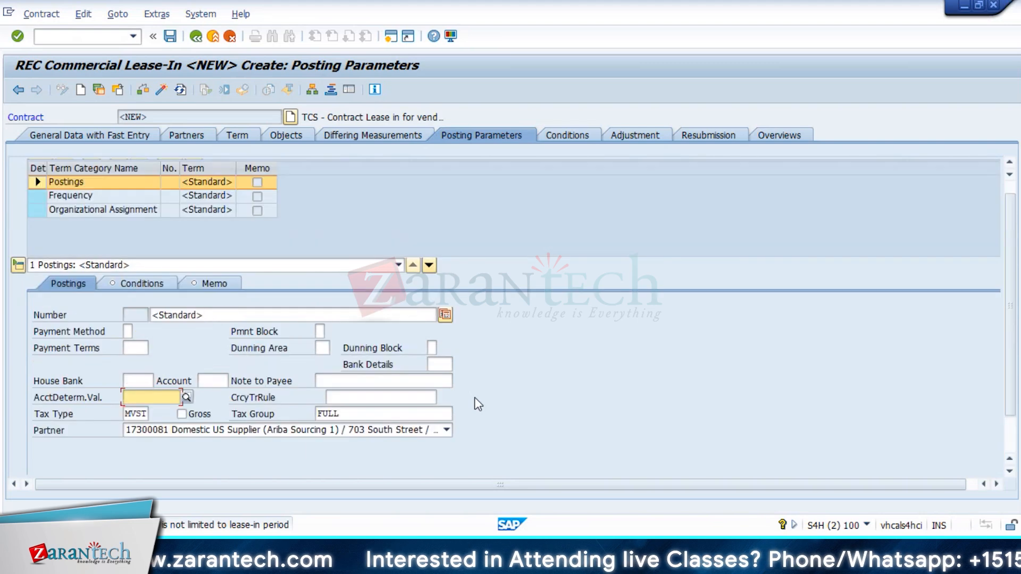
click(424, 431)
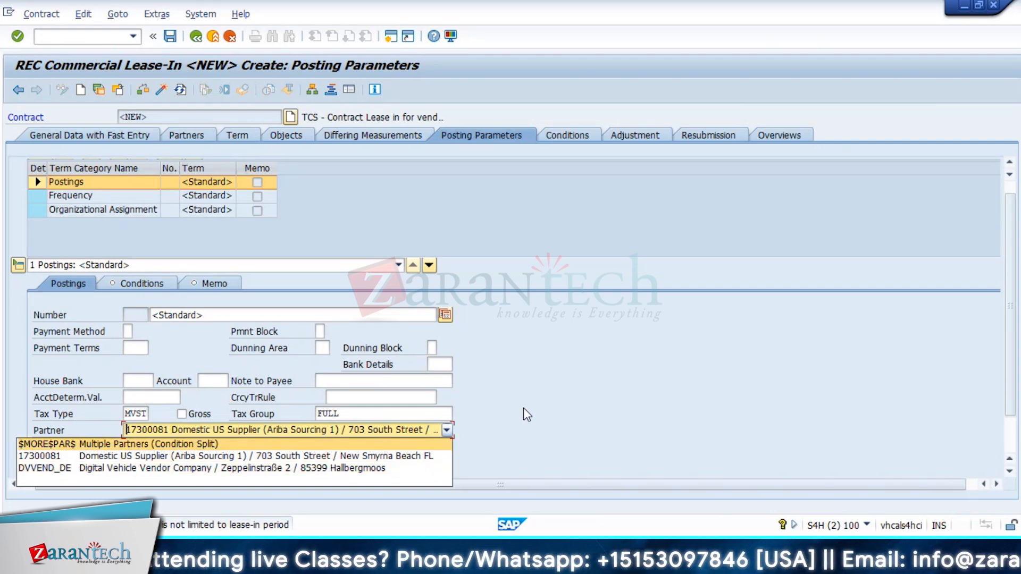
key(Escape)
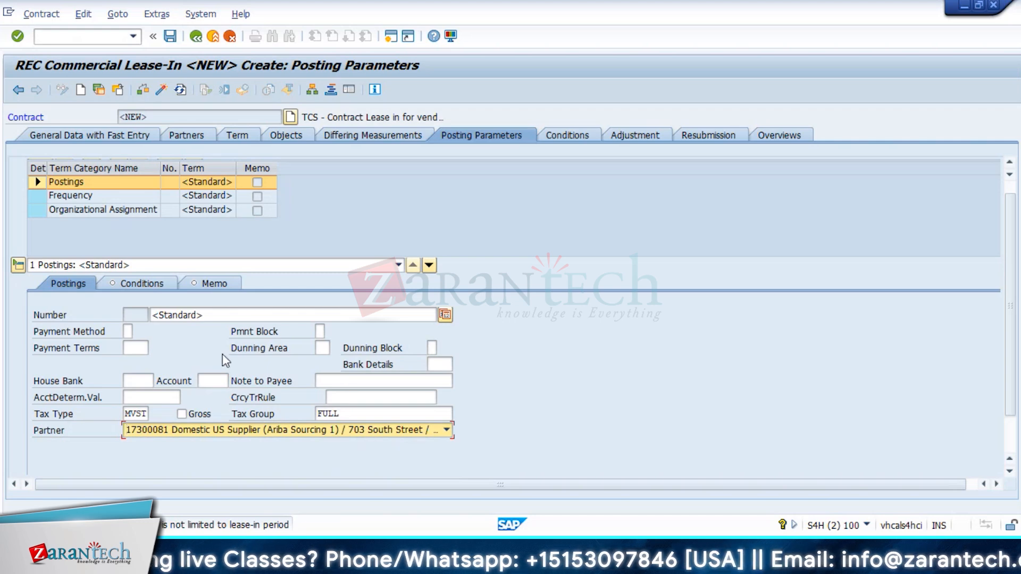
click(361, 266)
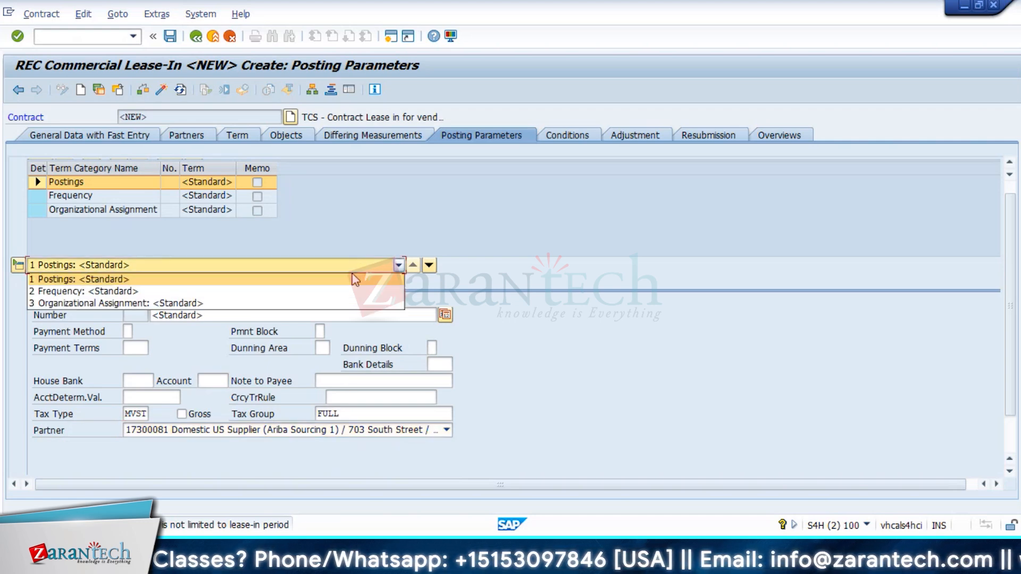
click(355, 279)
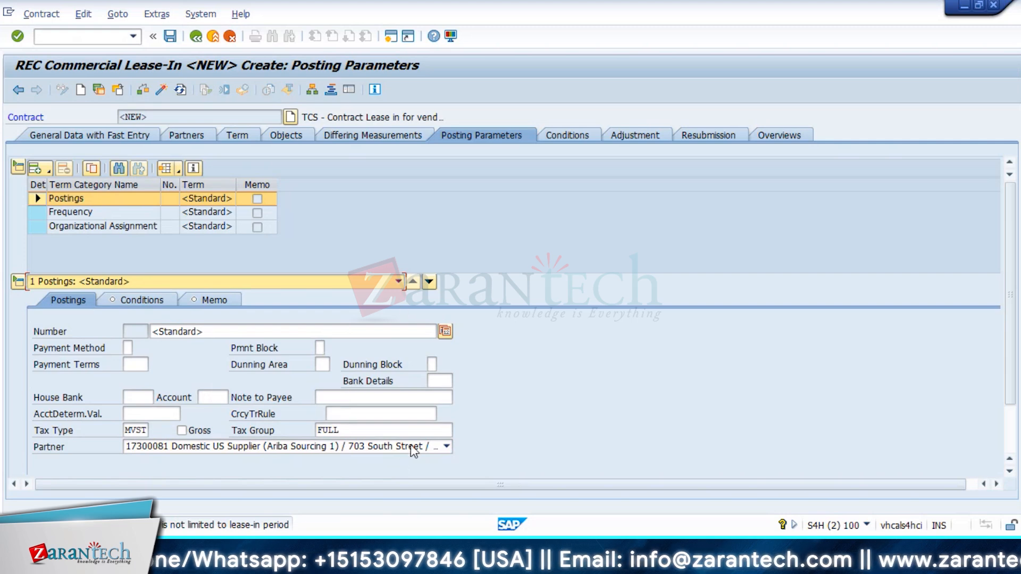
click(410, 447)
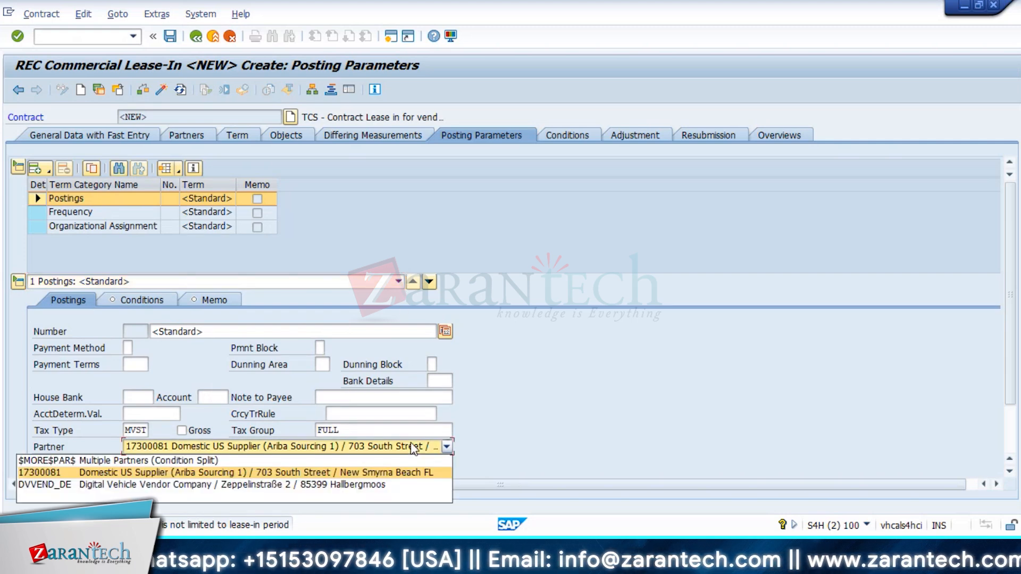
Step: Set the postings partner to Multiple Partners and assign Domestic US Supplier and Digital Vehicle Vendor Company
click(250, 461)
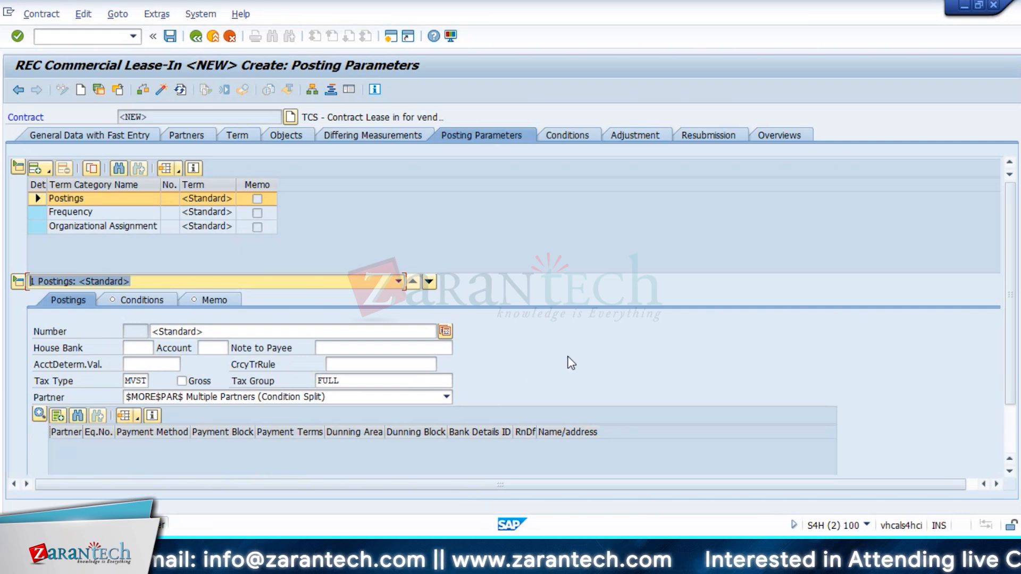
scroll(568, 358, down, 3)
scroll(568, 358, down, 1)
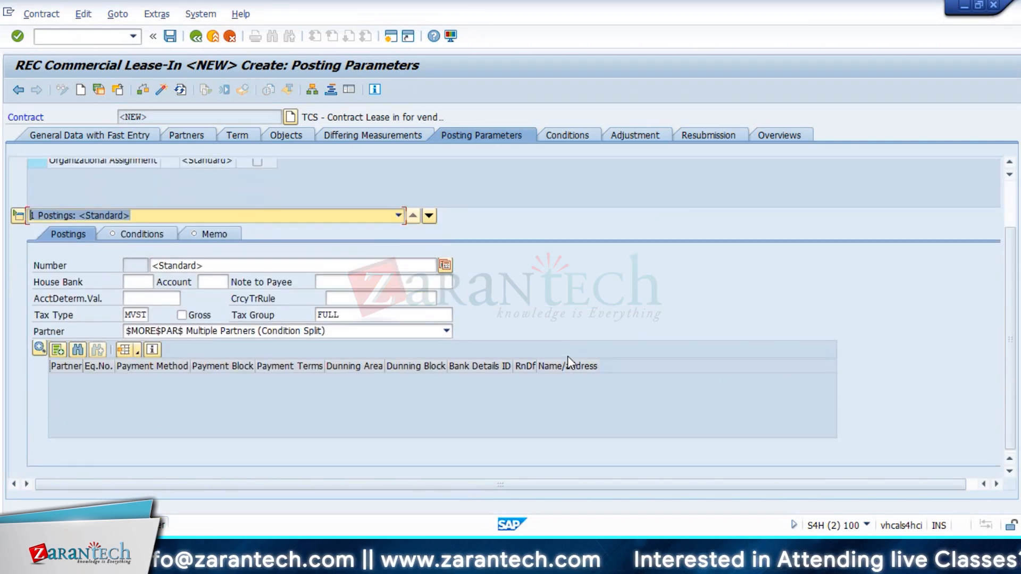
click(55, 349)
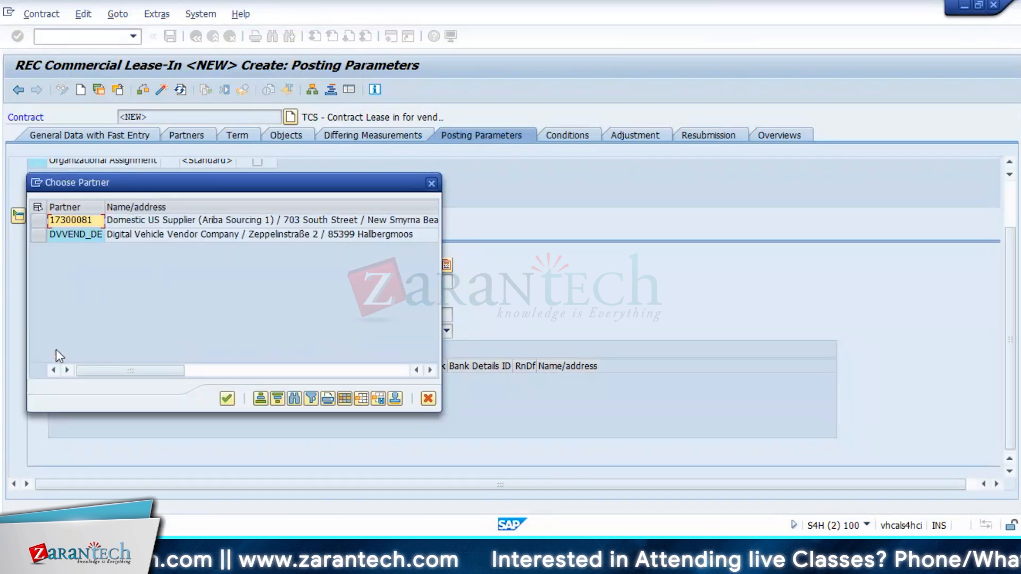
double_click(77, 220)
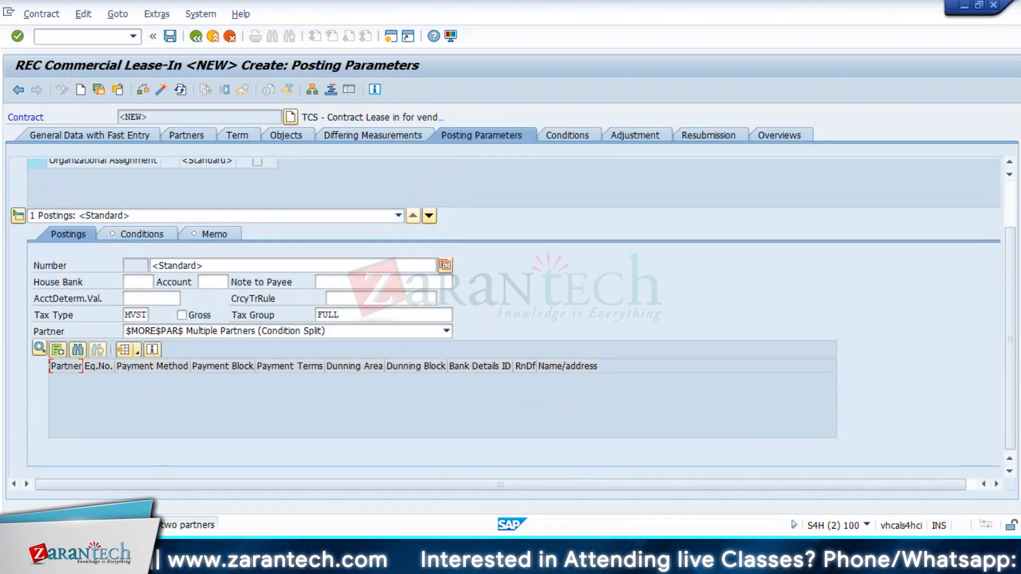
click(54, 352)
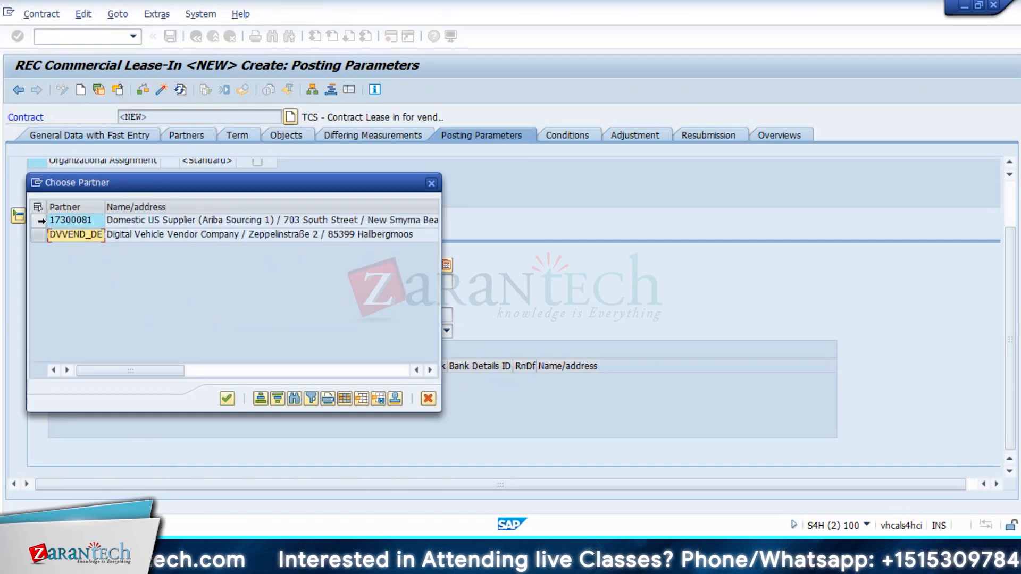
click(43, 234)
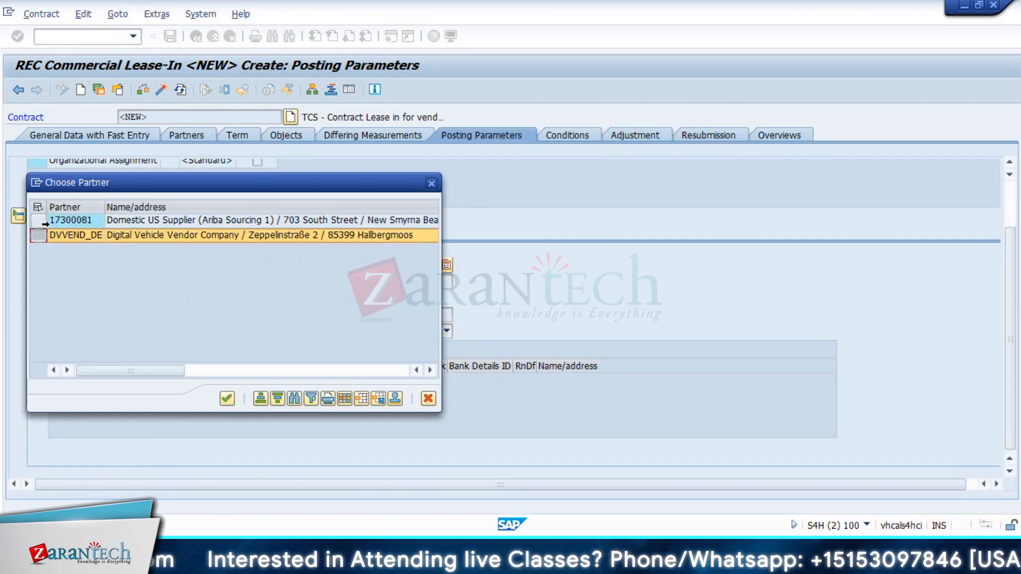
ctrl+click(38, 220)
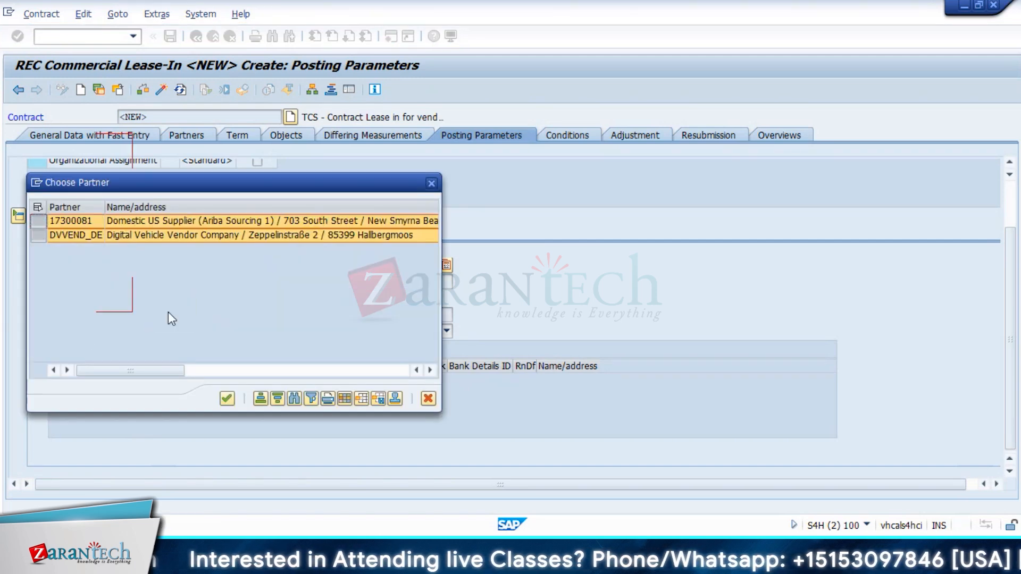
click(227, 398)
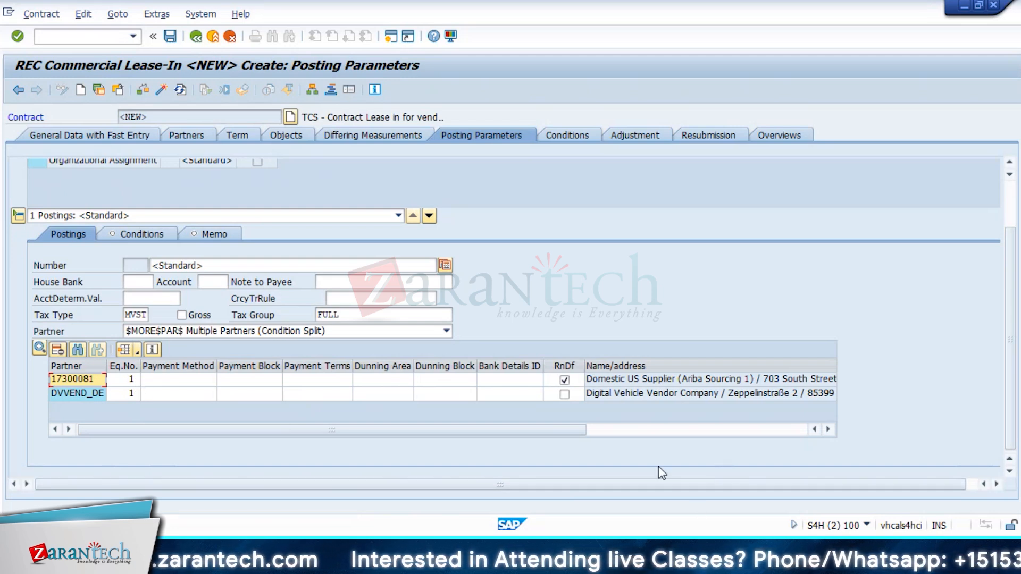
Step: Enter equivalence number 7 for Domestic US Supplier and 3 for Digital Vehicle Vendor Company
click(131, 382)
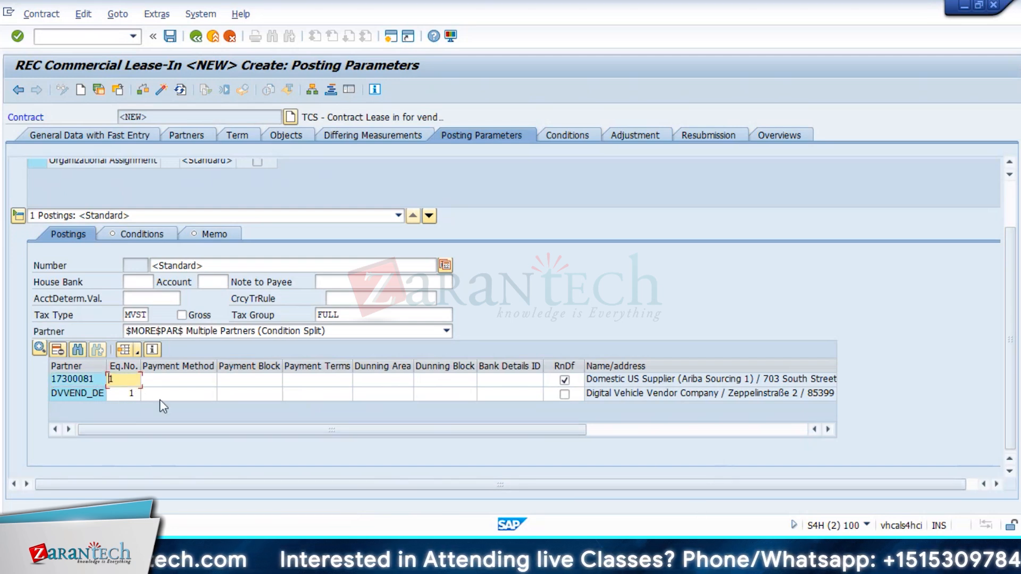
text(7)
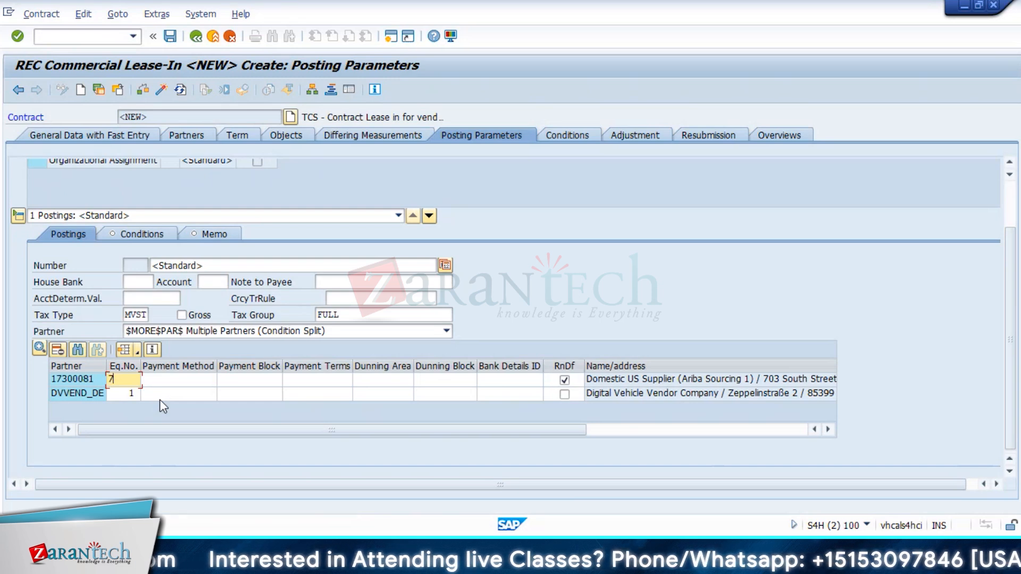
key(Down)
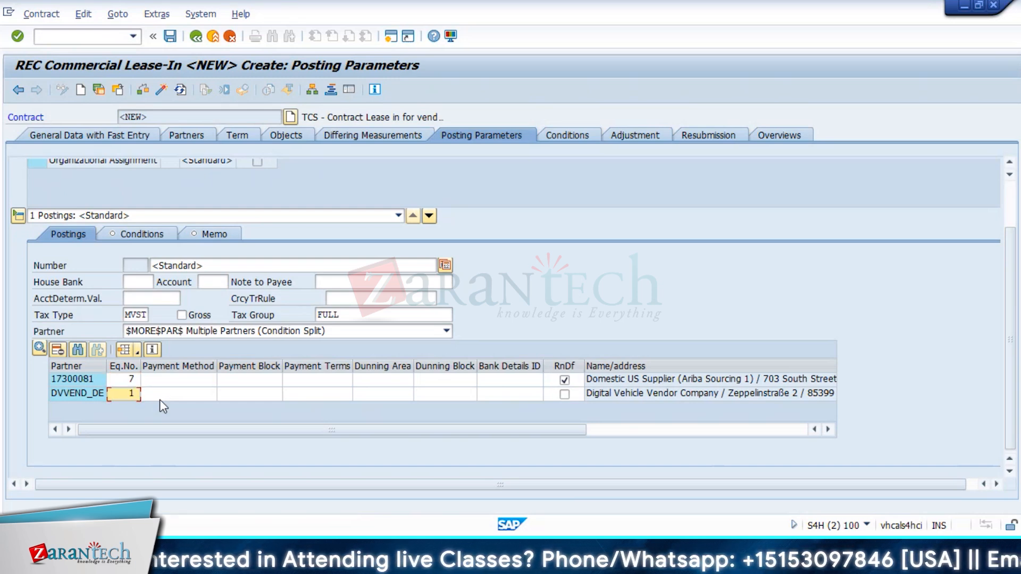
text(3)
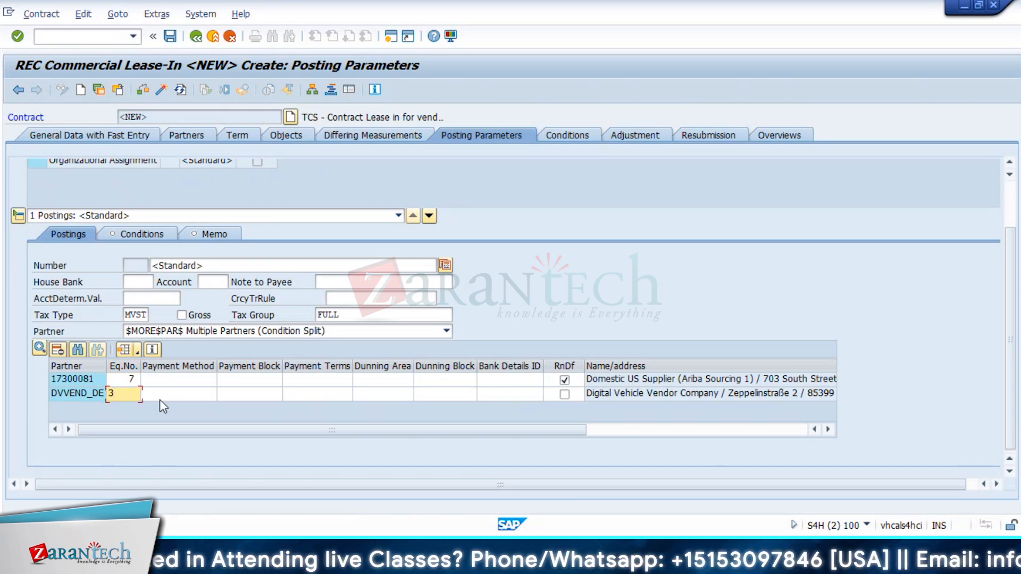
click(160, 395)
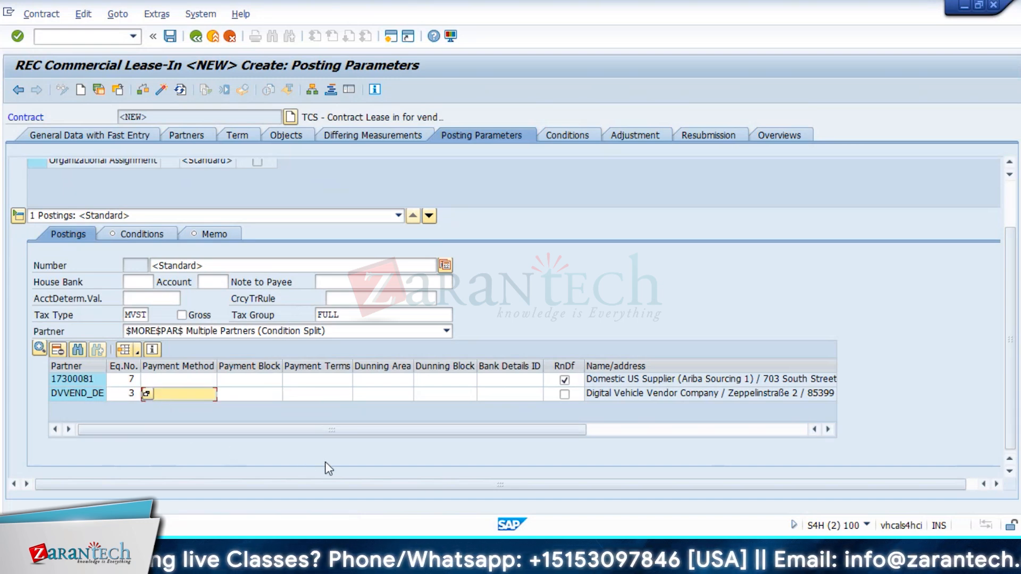
Step: Check which conditions use the Postings term, then display the Frequency term's details (1 in 0 Months)
click(1008, 162)
click(1008, 162)
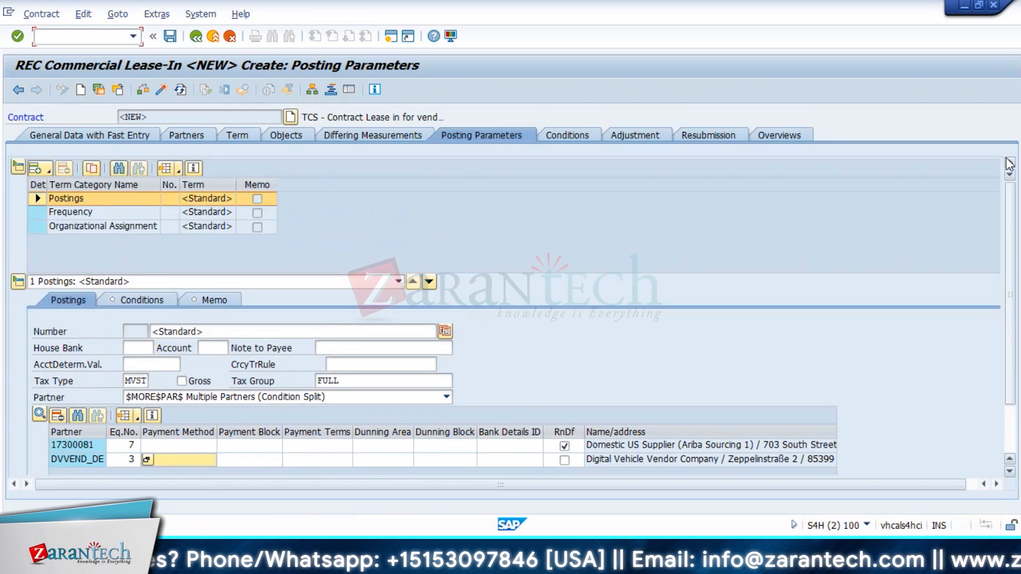
click(151, 301)
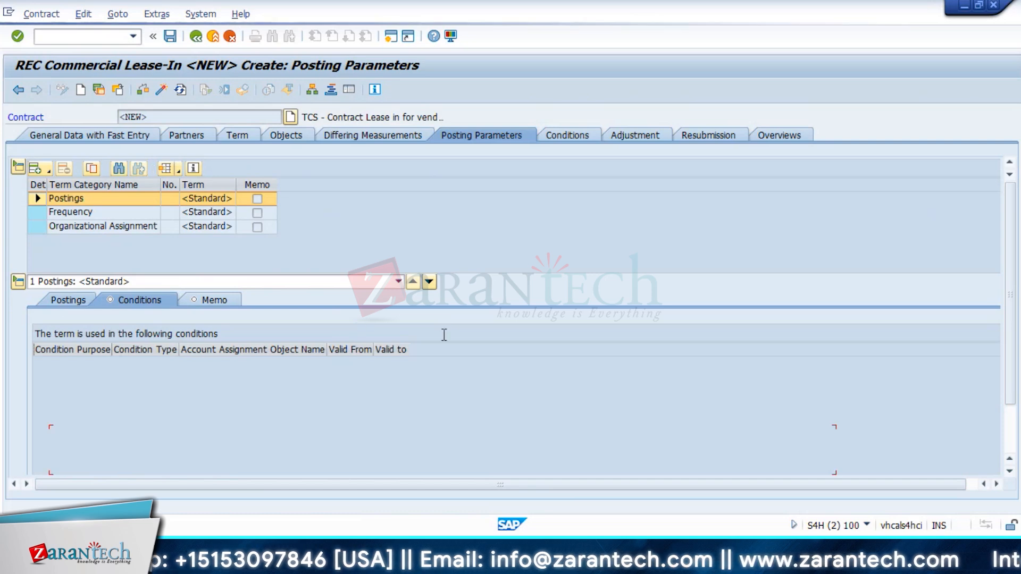
click(68, 299)
click(71, 213)
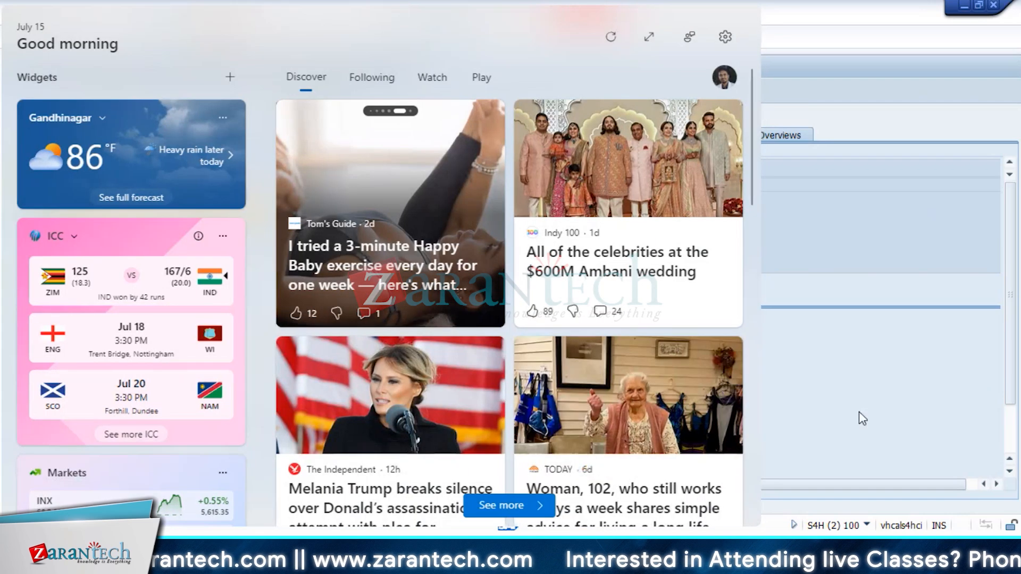
click(859, 414)
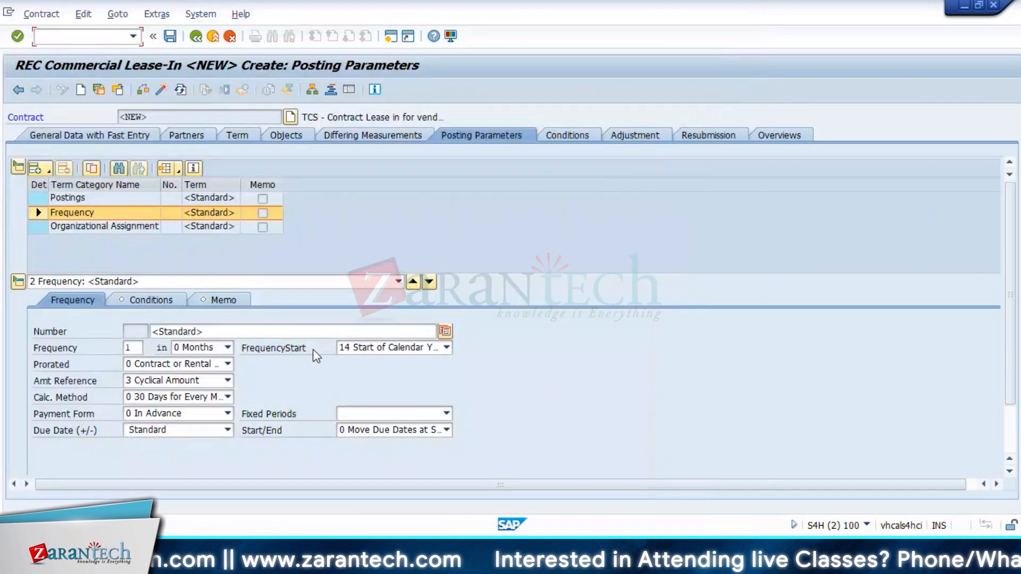
click(228, 347)
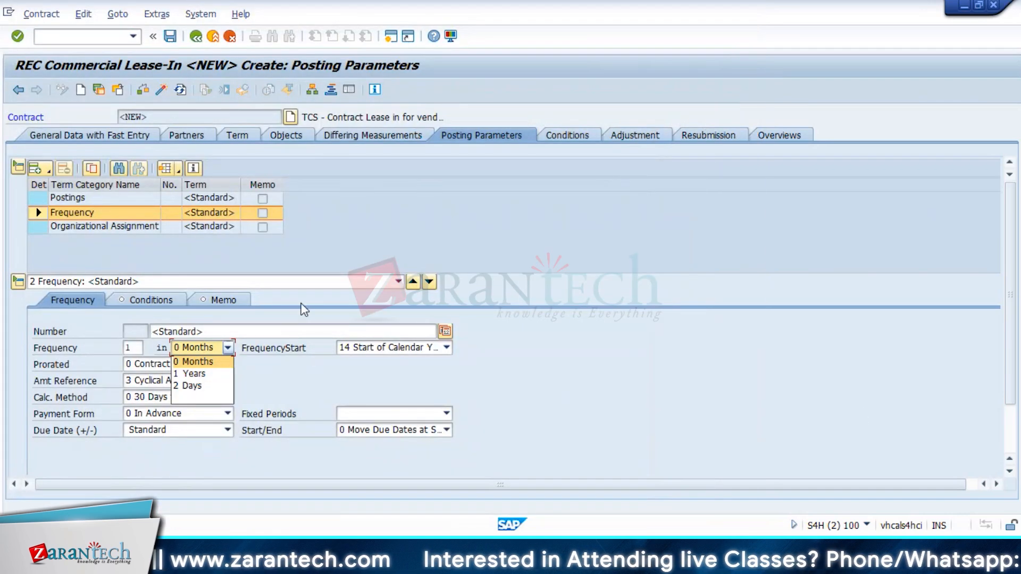
click(667, 347)
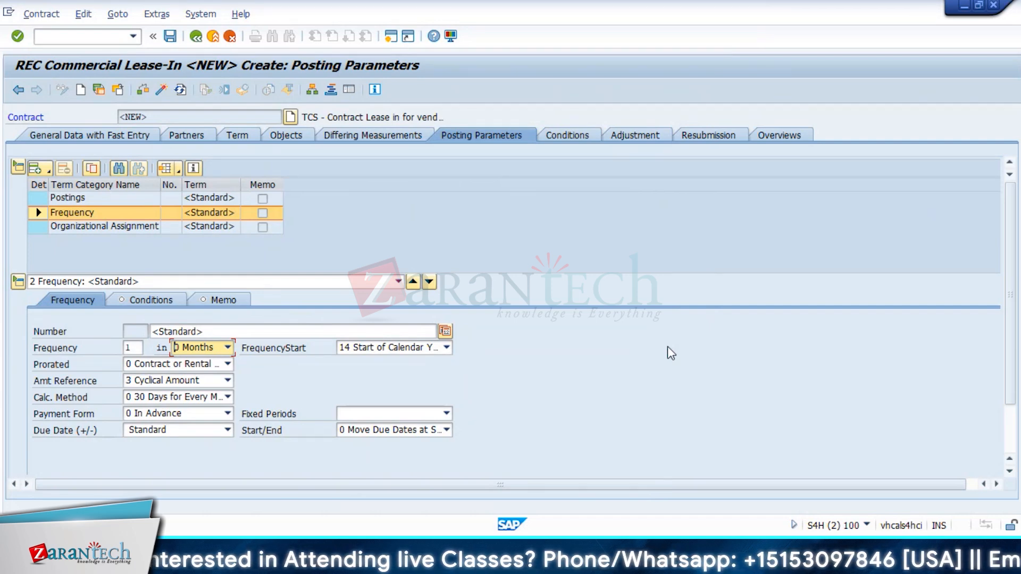
click(228, 347)
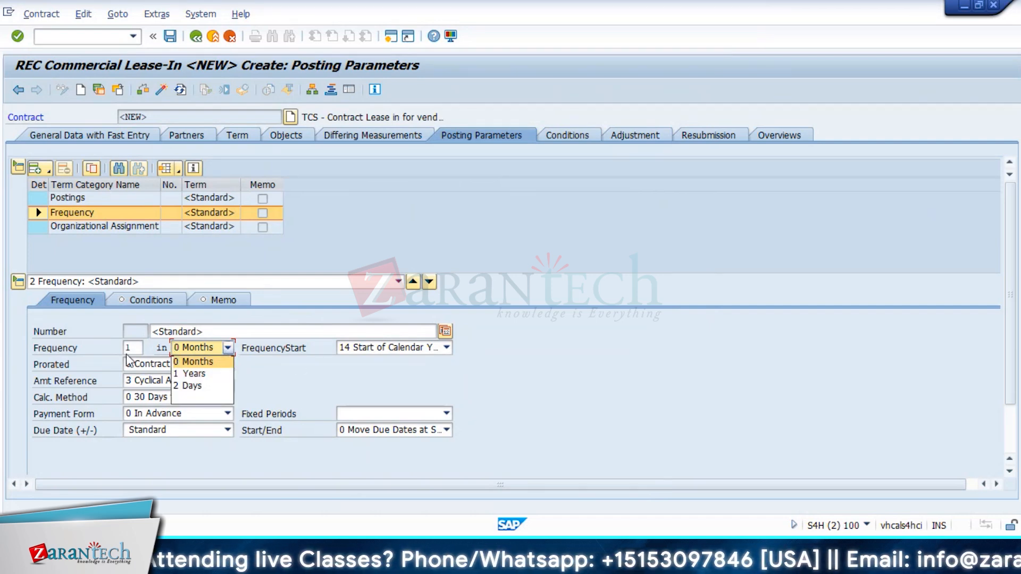
click(140, 347)
click(140, 348)
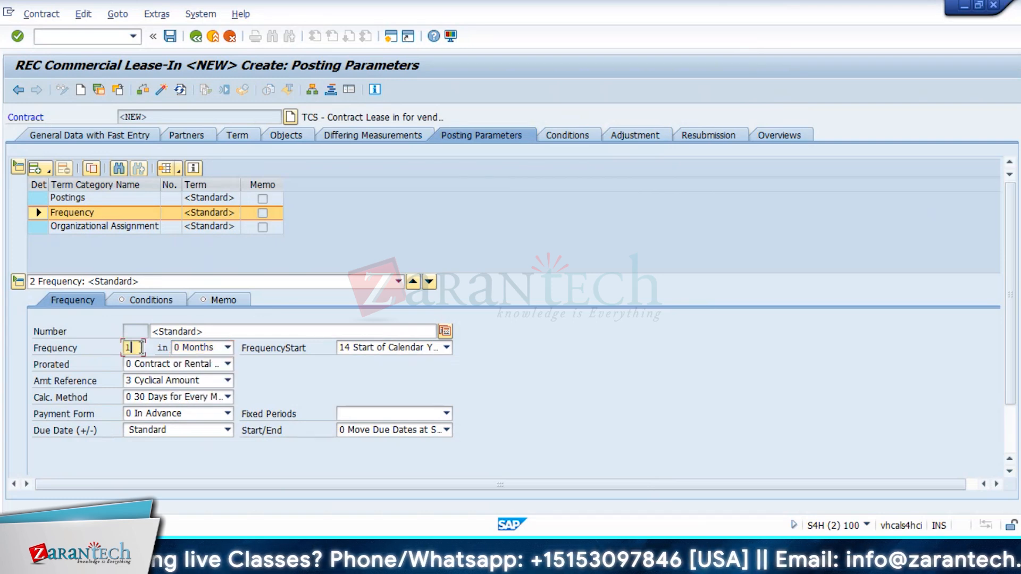
key(BackSpace)
text(2)
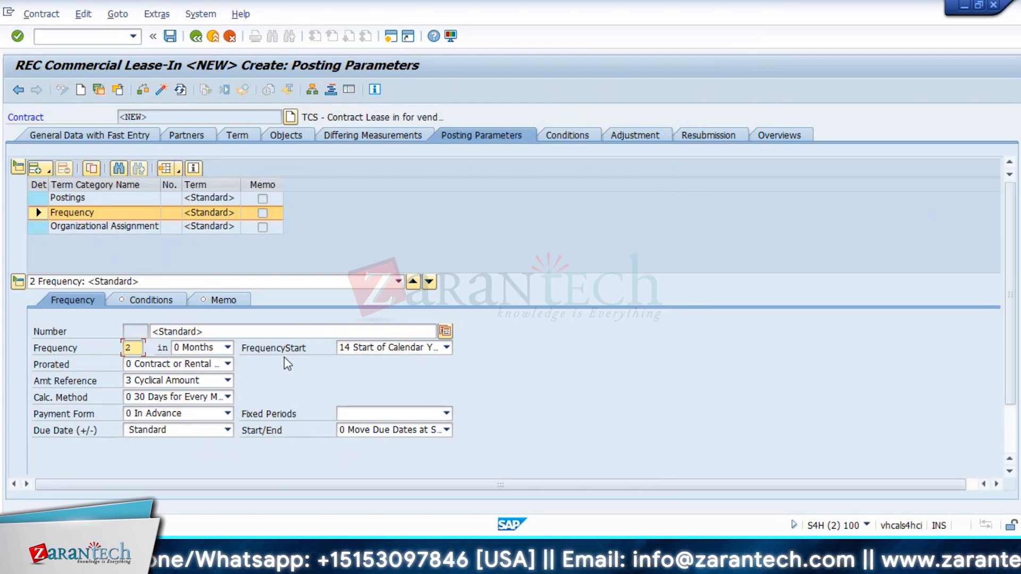
key(BackSpace)
text(1)
click(367, 347)
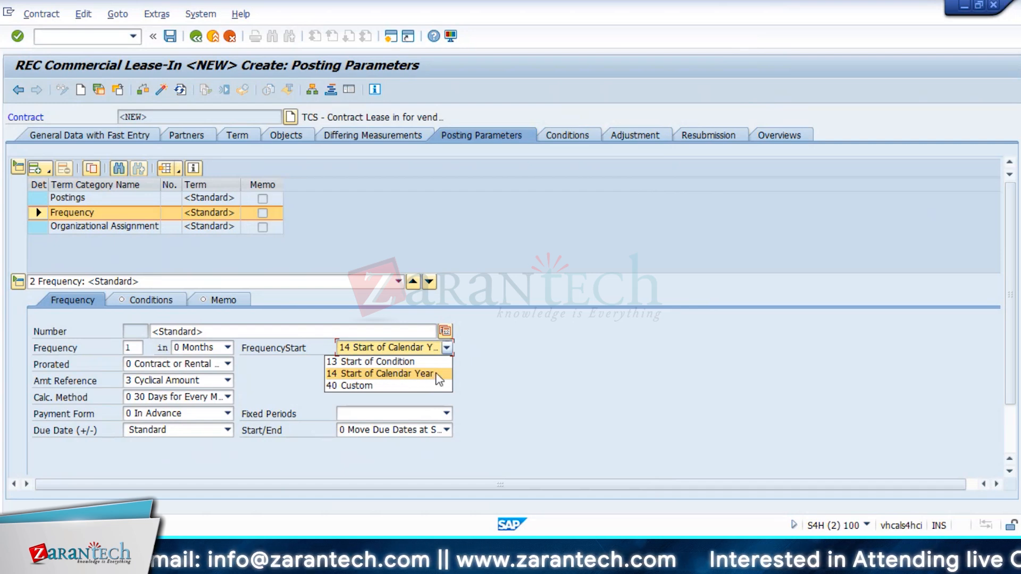
click(502, 368)
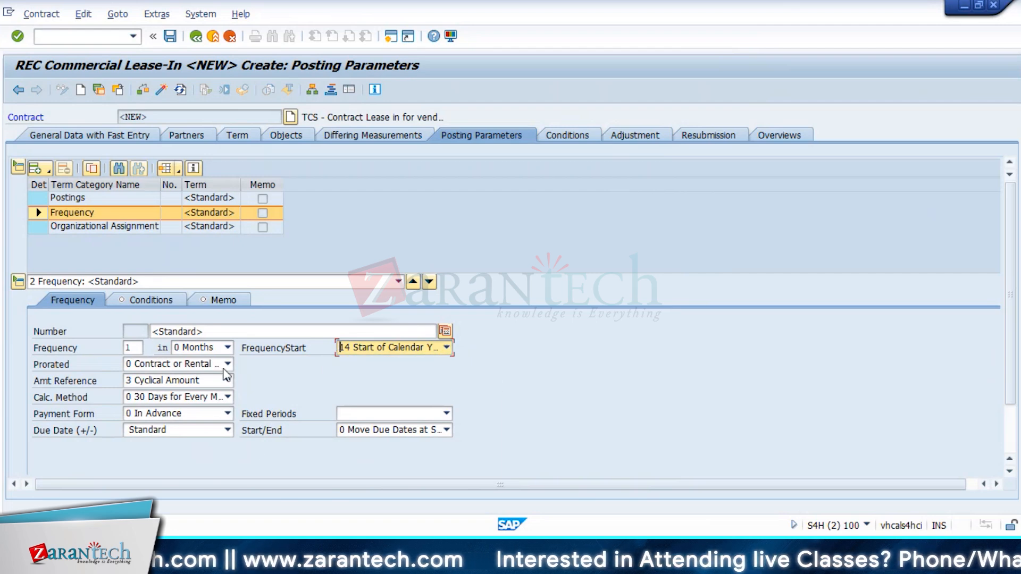
Step: Keep proration option 0 (contract or rental object start and end) and view the amount reference options
click(228, 364)
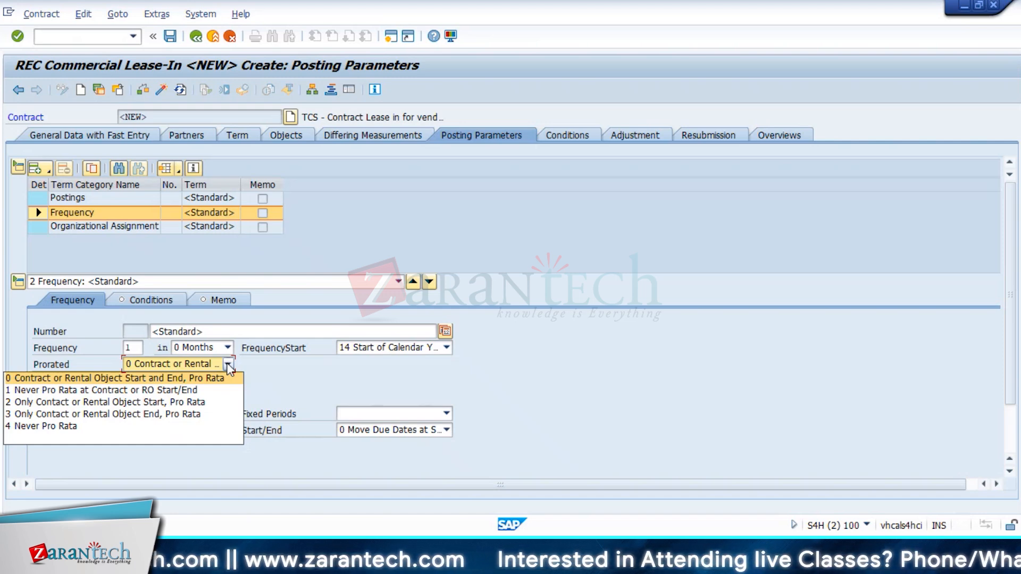
click(229, 378)
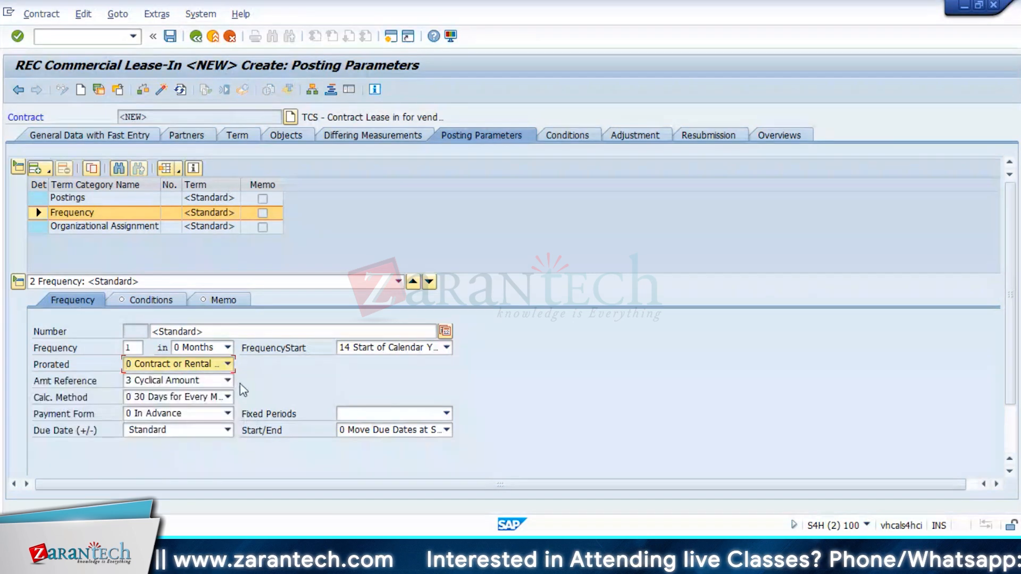
click(227, 381)
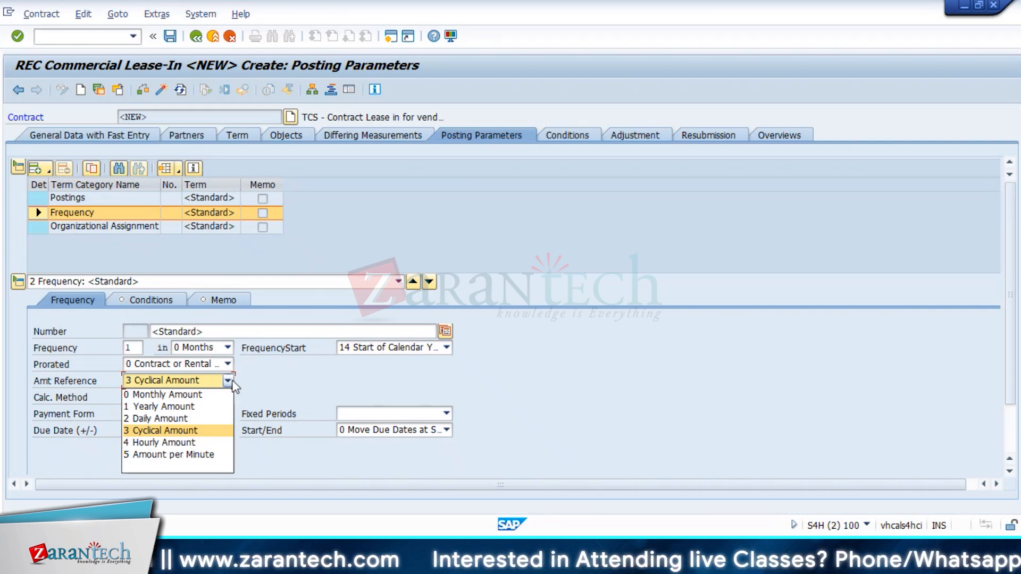
Step: Keep amount reference 3 Cyclical Amount, payment form 0 In Advance and calculation method 30 Days for Every Month
click(346, 392)
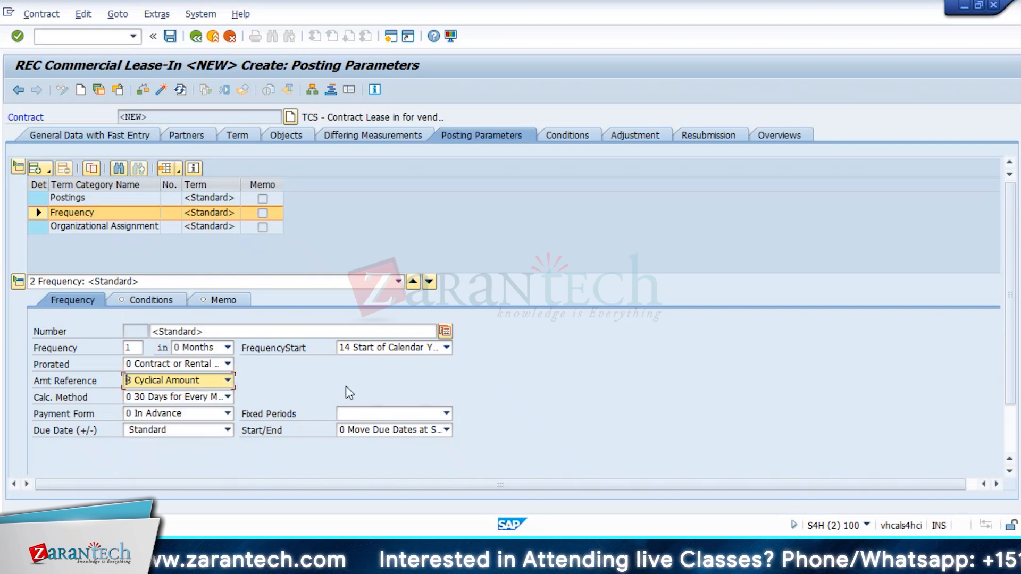
click(227, 413)
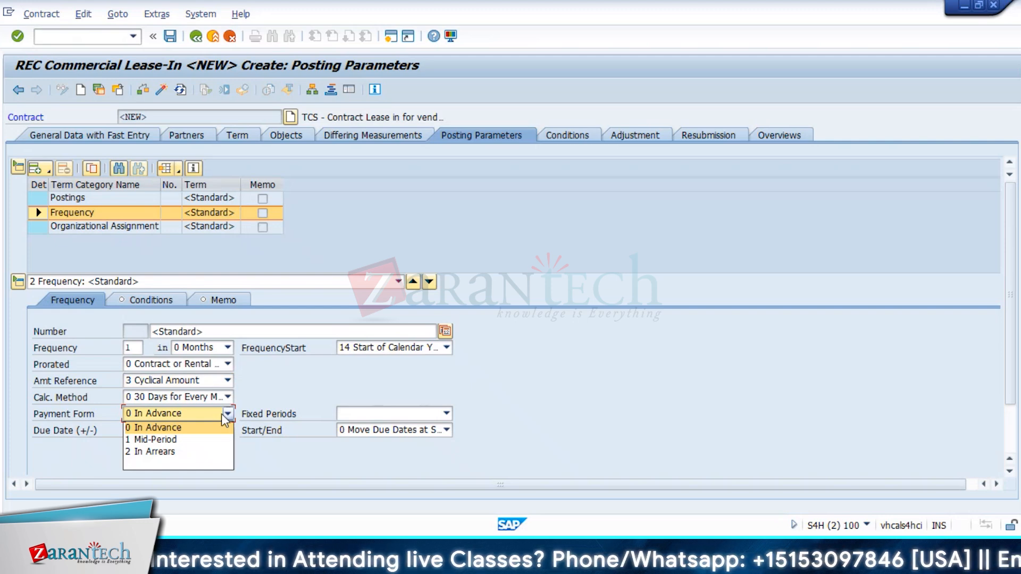
click(221, 414)
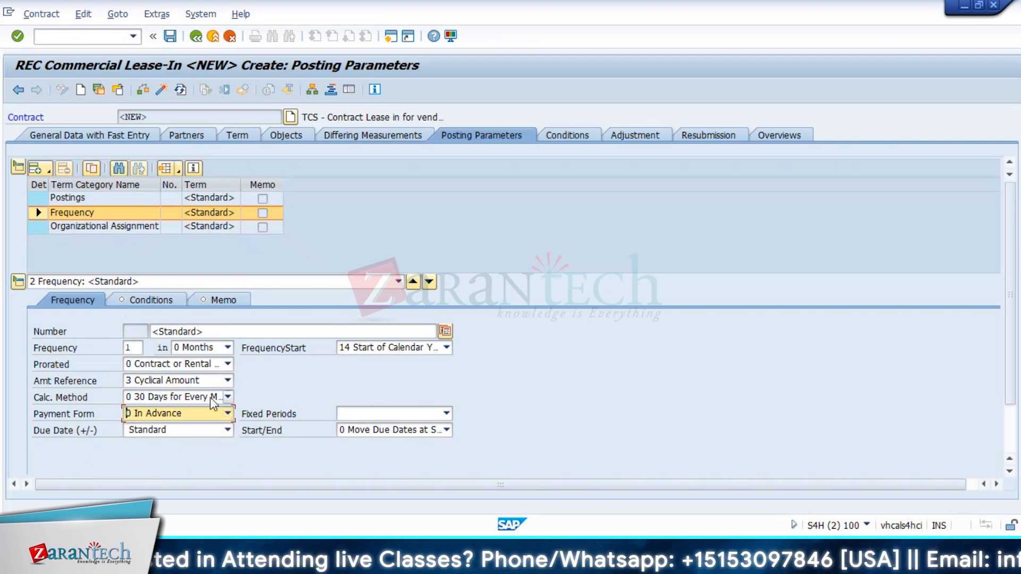
click(211, 396)
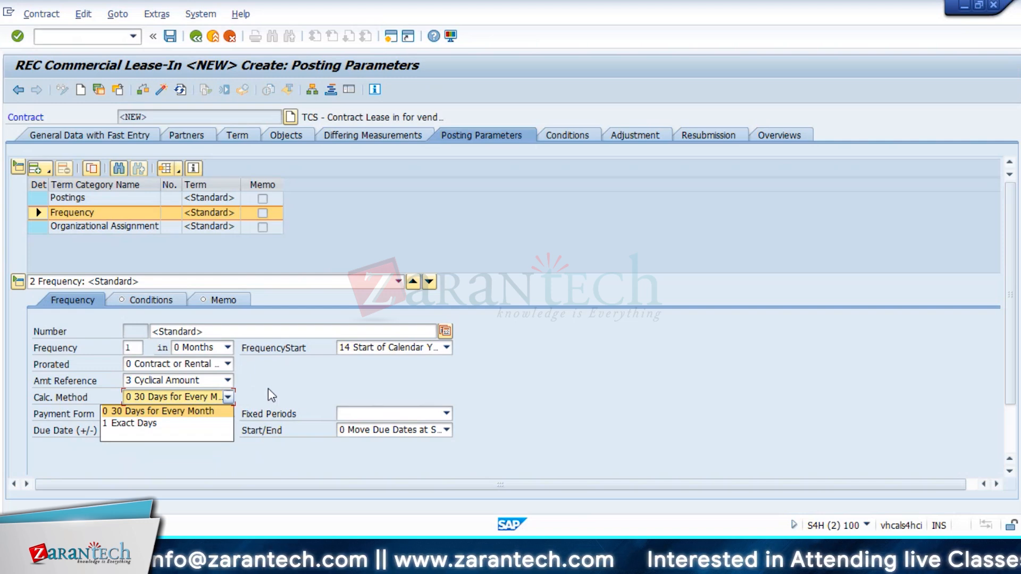
key(Return)
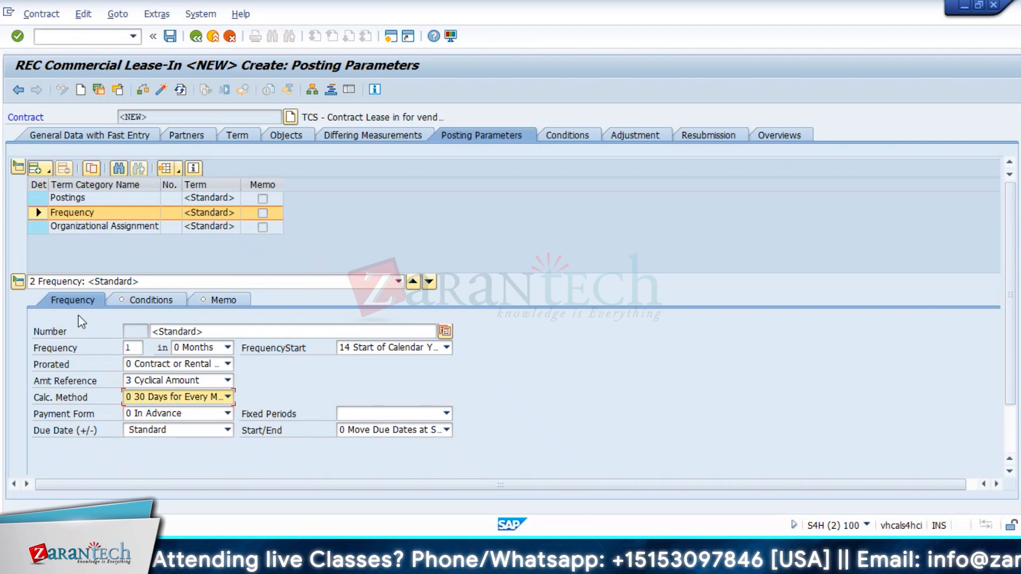
click(227, 380)
click(259, 378)
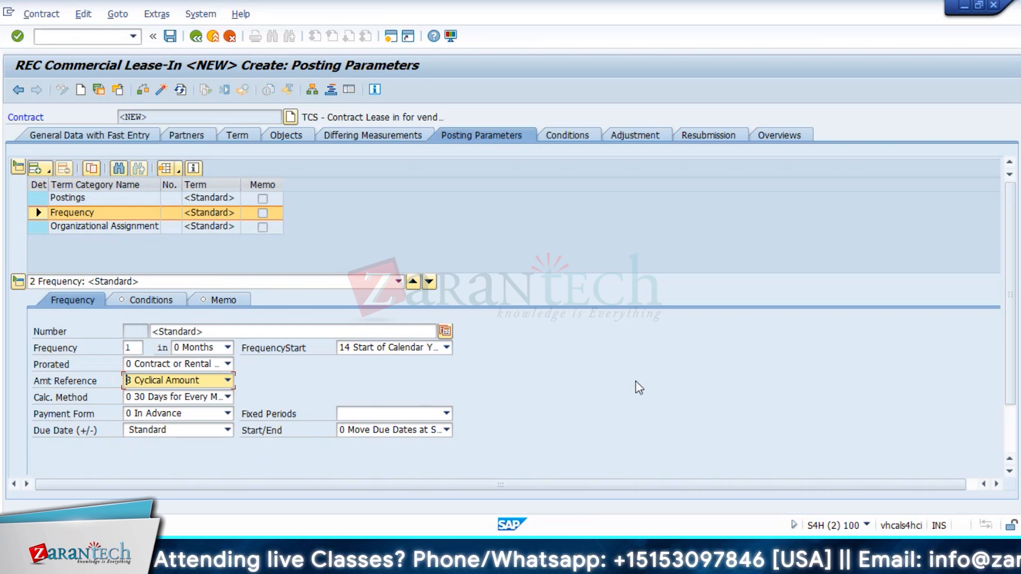
click(215, 420)
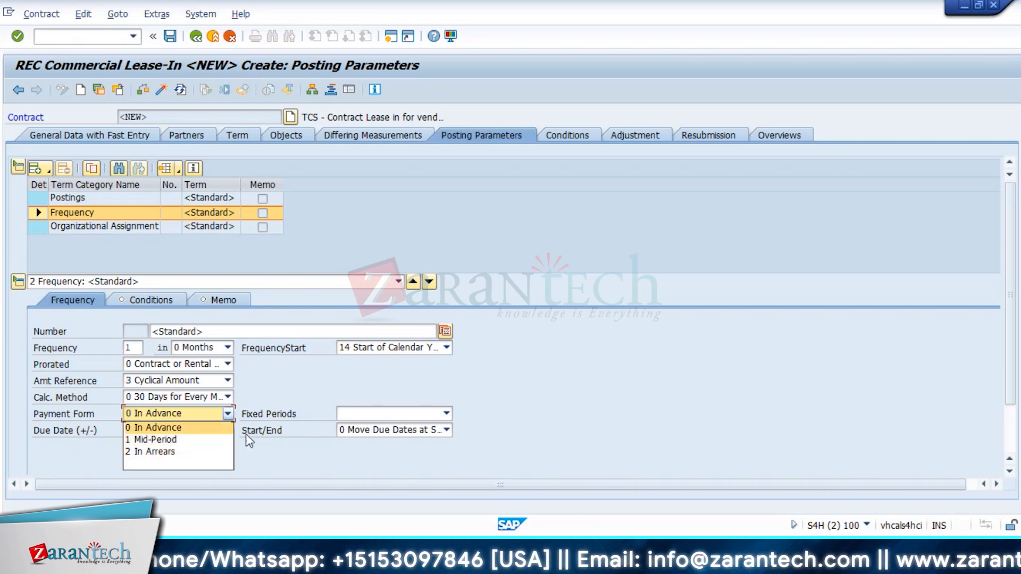
click(289, 456)
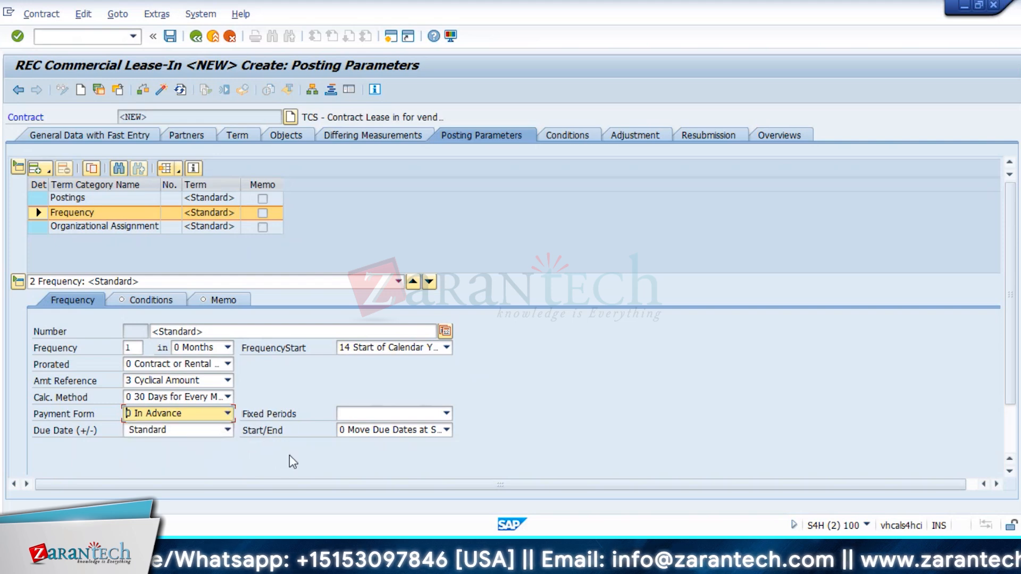
click(381, 430)
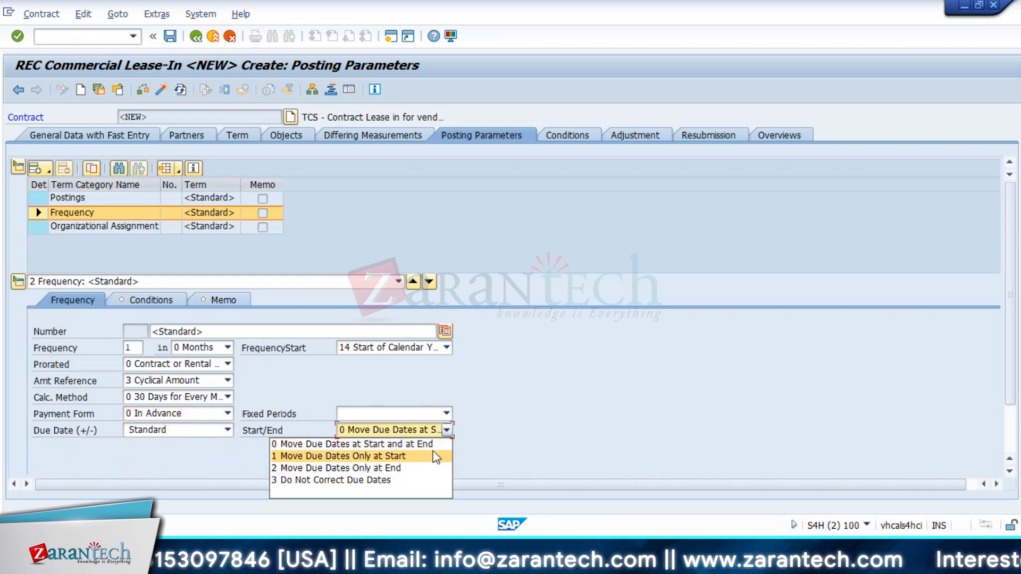
click(567, 444)
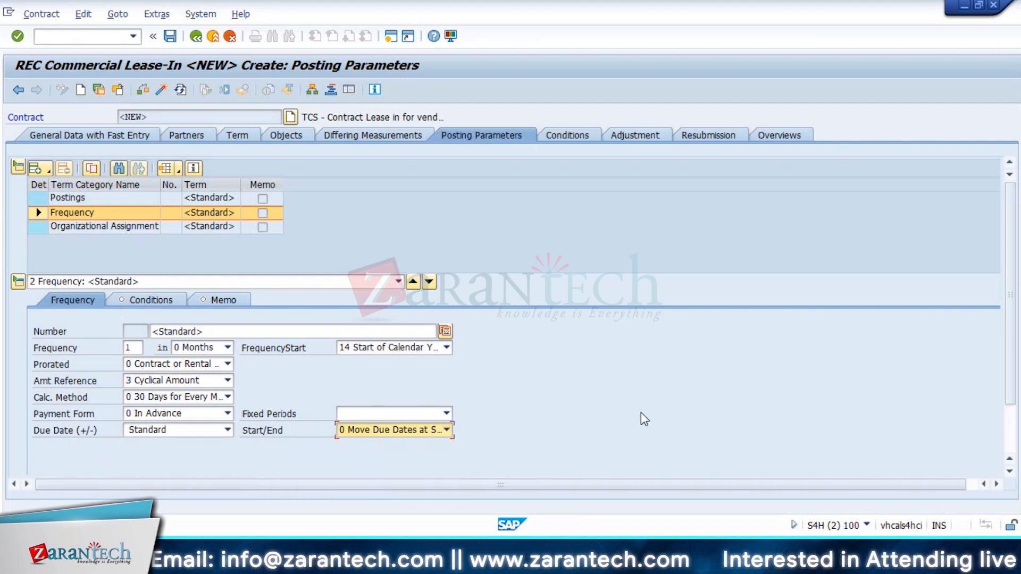
scroll(641, 413, down, 2)
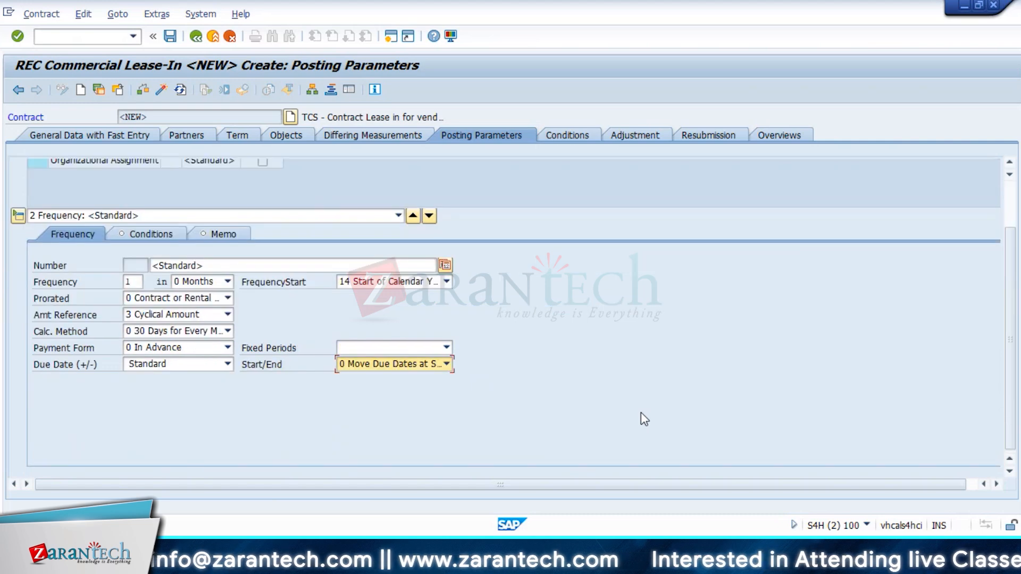
scroll(641, 413, up, 2)
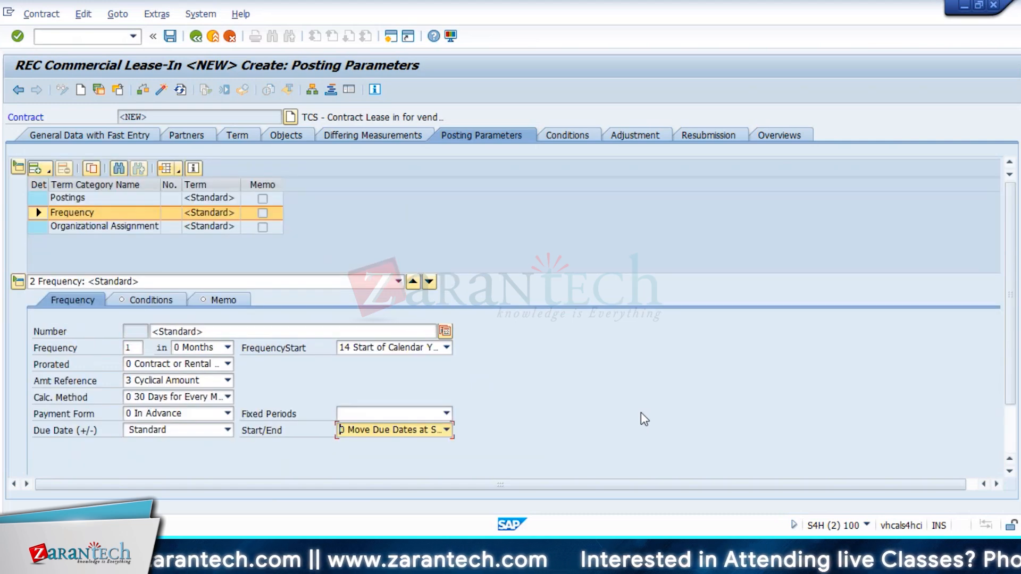
Step: Add a V100 credit side basic rent condition on the Conditions tab
click(82, 227)
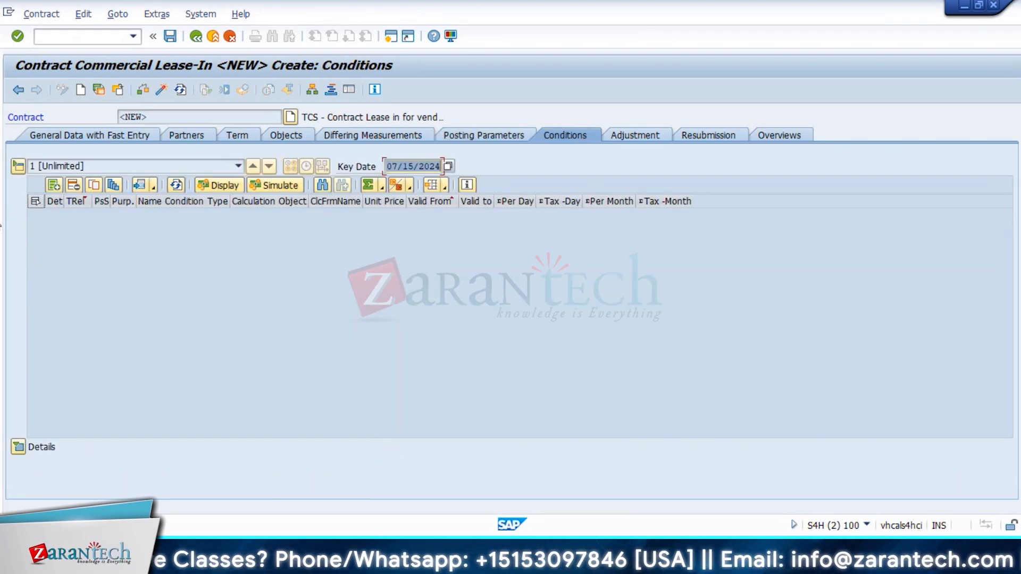
click(51, 185)
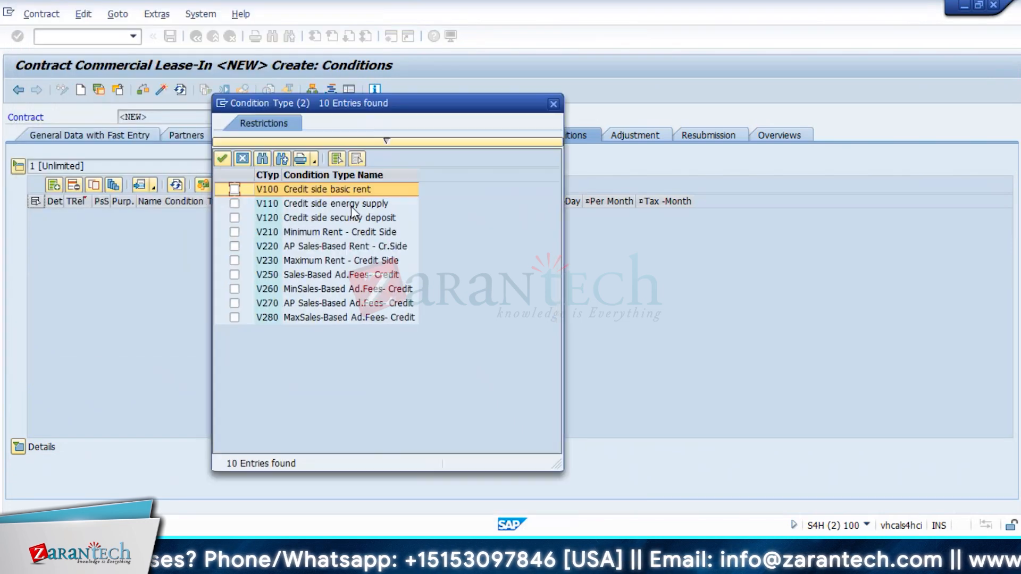
click(223, 160)
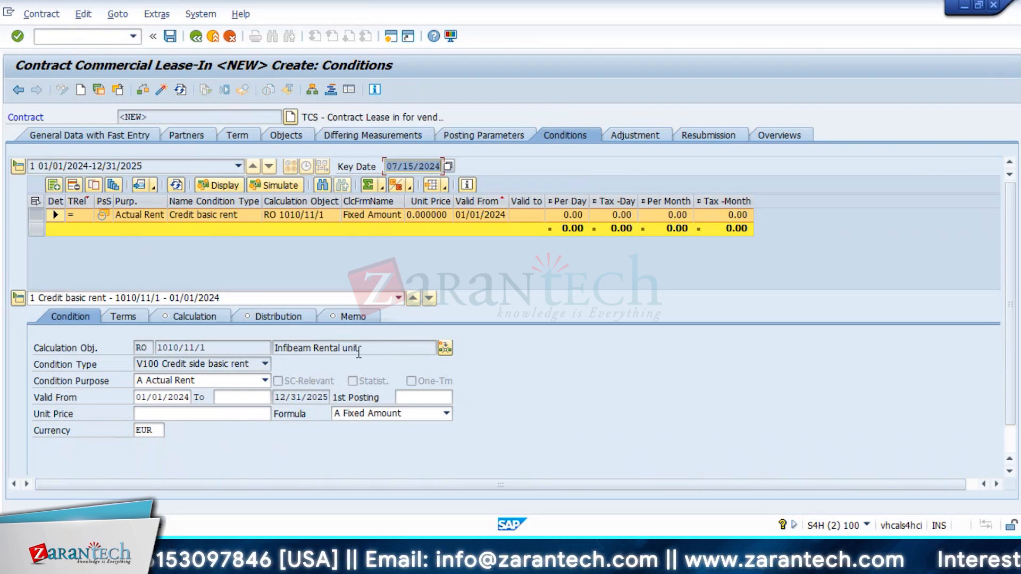
Step: Keep Actual Rent as condition purpose and check validity from 01/01/2024 to 12/31/2025
click(197, 380)
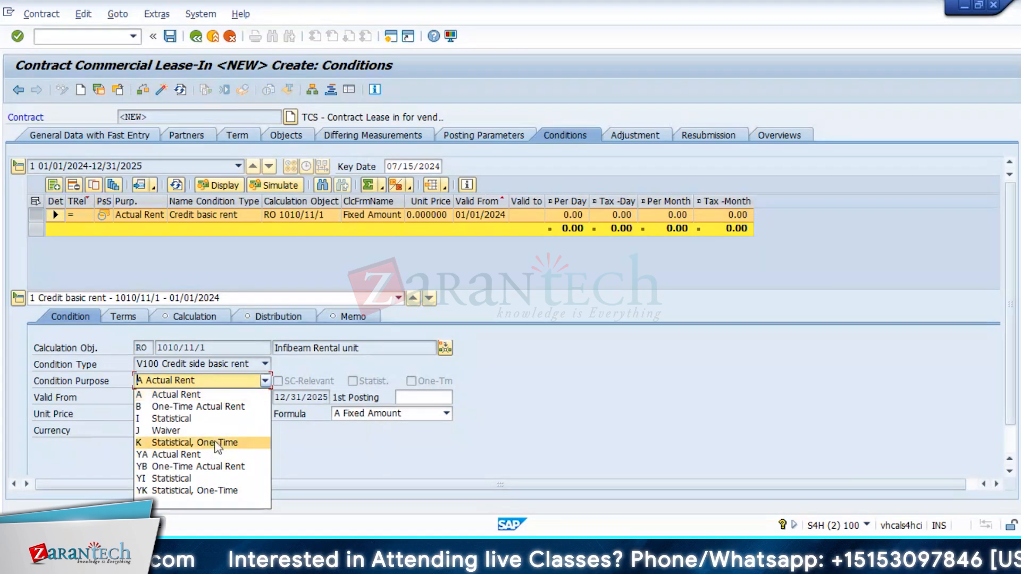
click(328, 375)
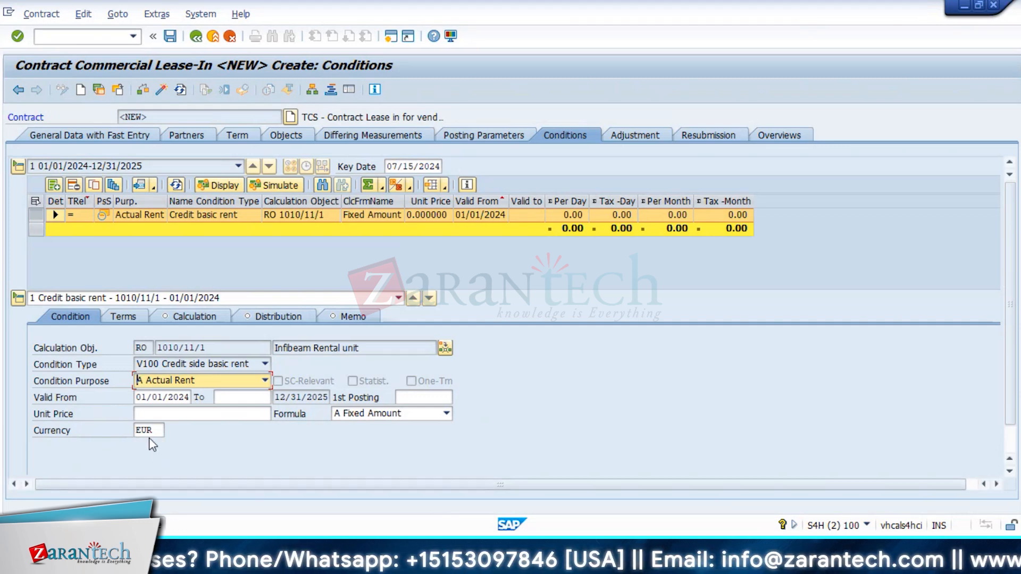
key(Tab)
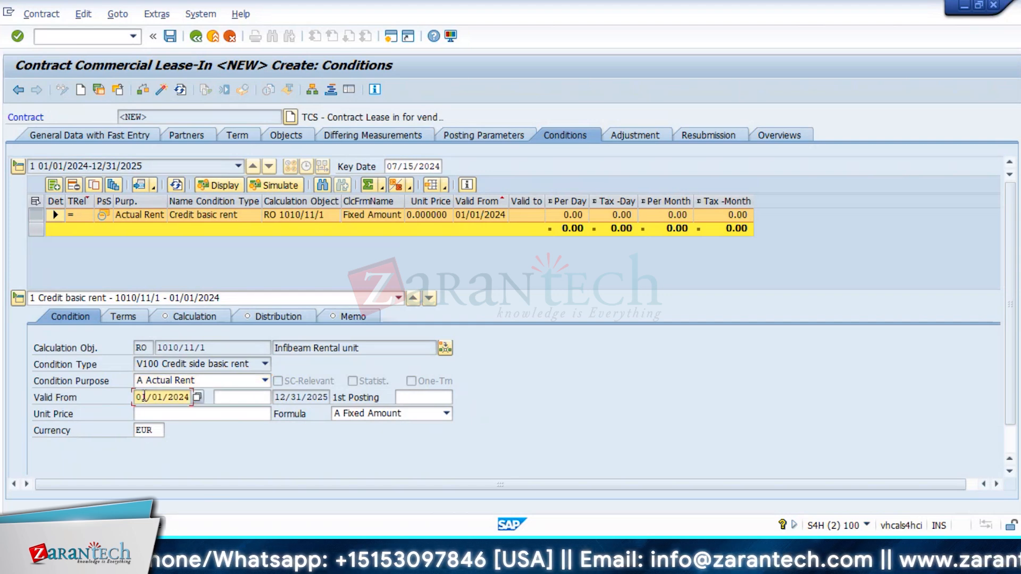
click(229, 403)
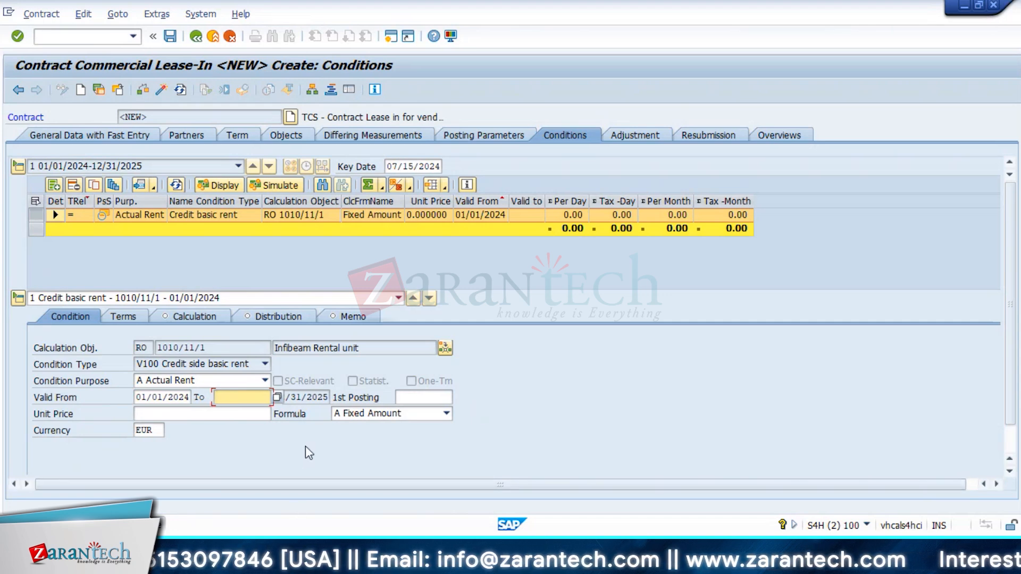
click(317, 400)
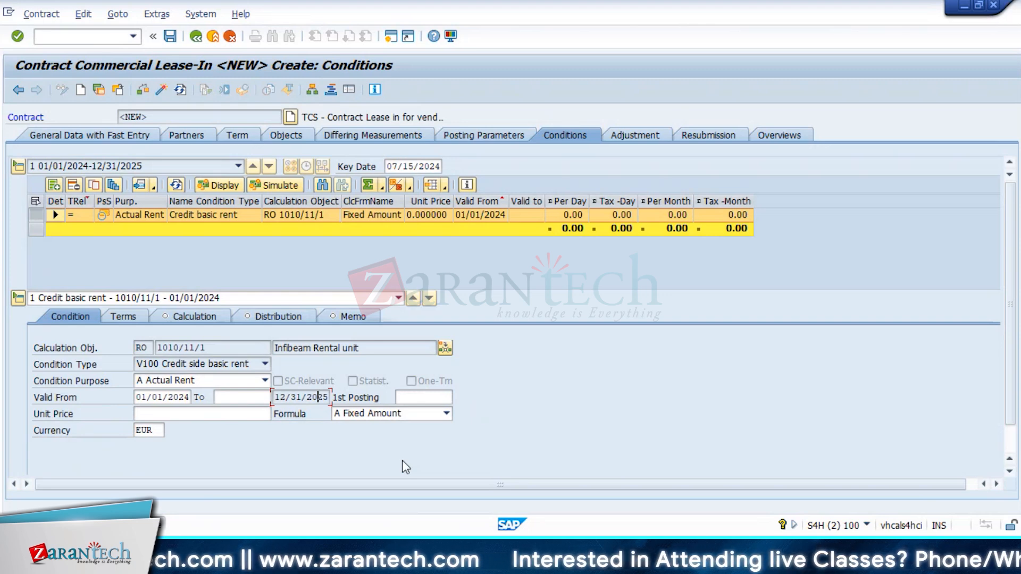
click(142, 413)
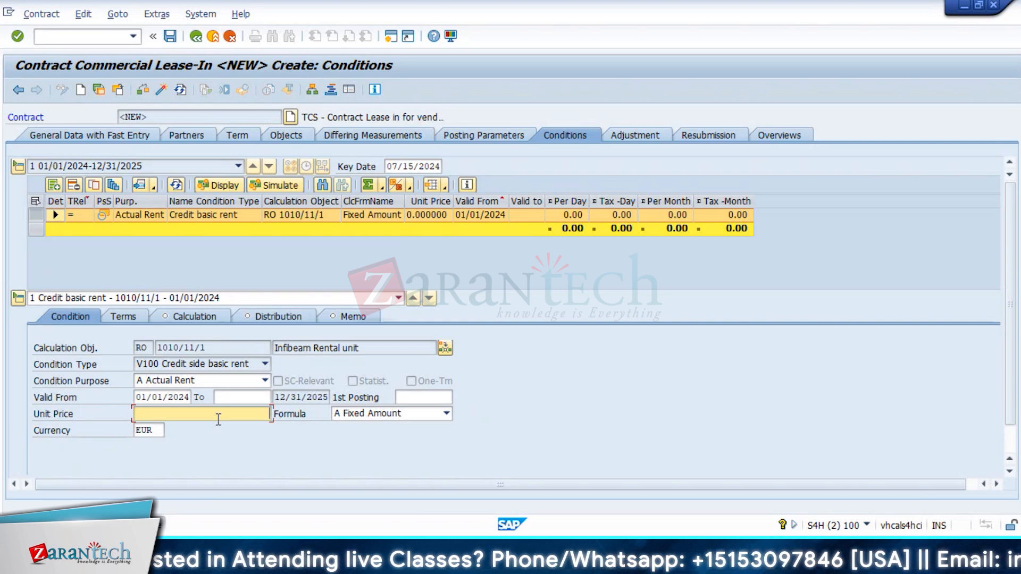
Step: Confirm the 50,000 EUR unit price, keep formula A Fixed Amount, and simulate the cash flow
key(Return)
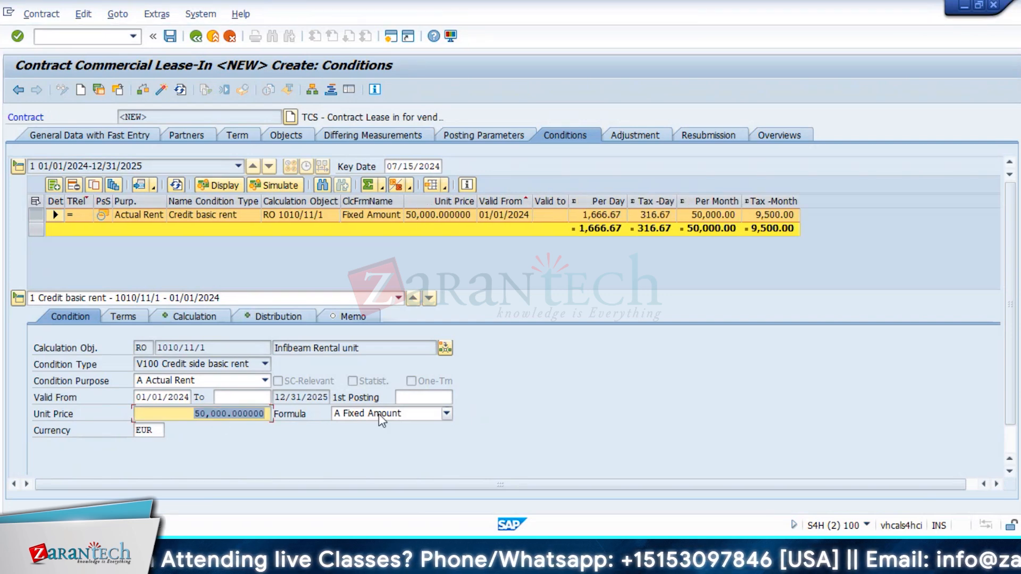
click(381, 416)
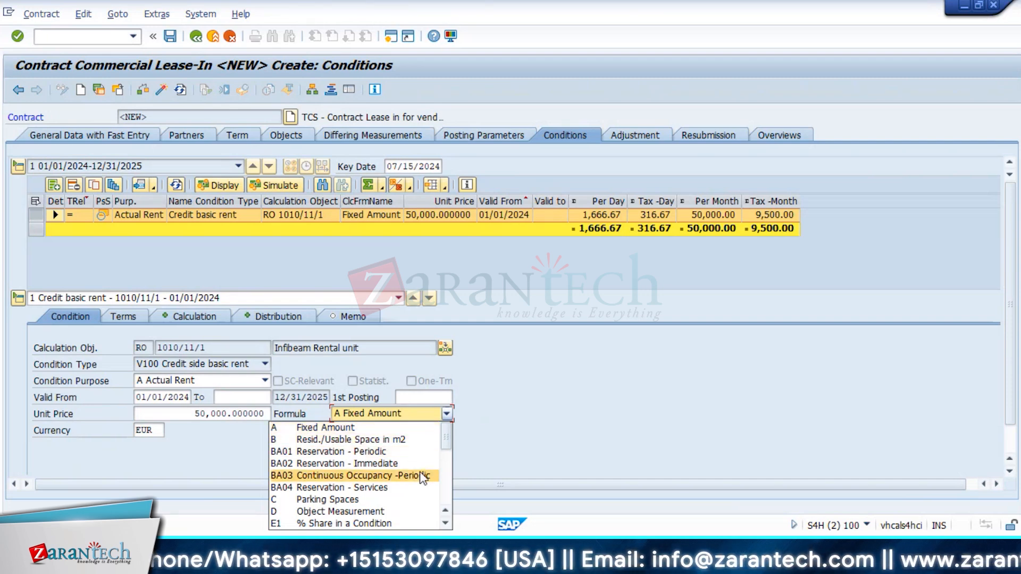
scroll(409, 488, down, 3)
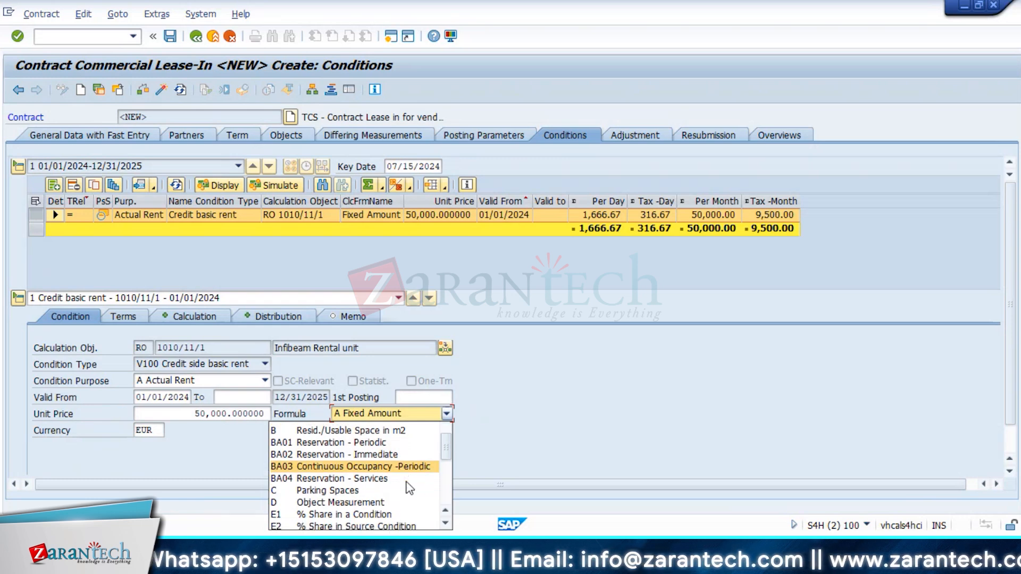
scroll(409, 487, down, 3)
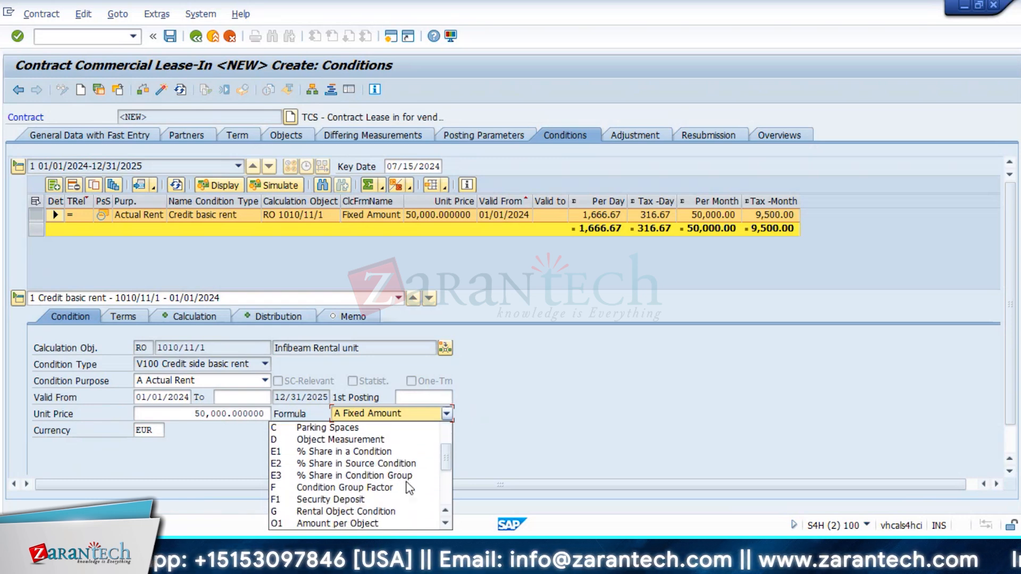
scroll(409, 488, down, 3)
scroll(410, 488, down, 3)
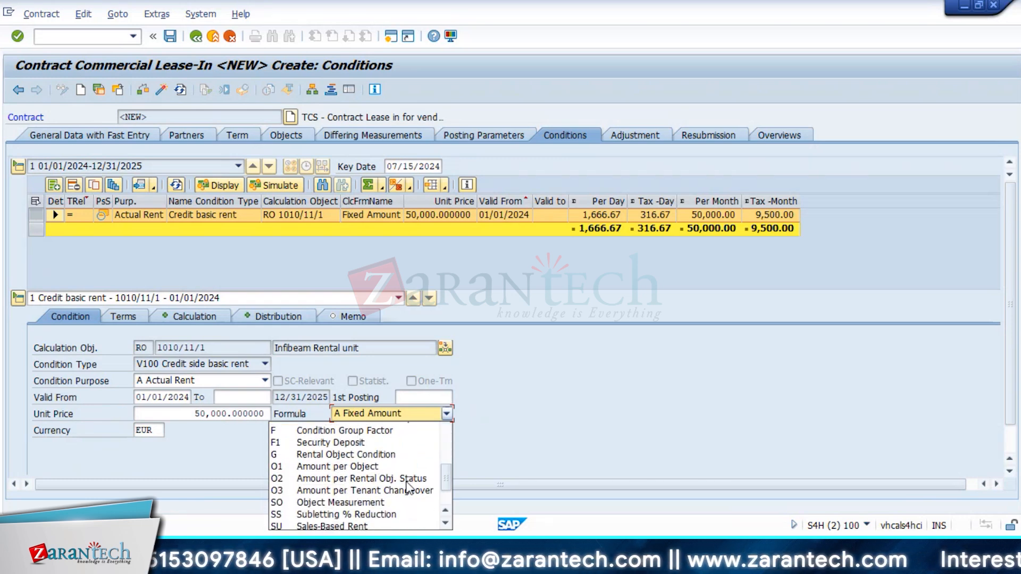
scroll(406, 482, down, 3)
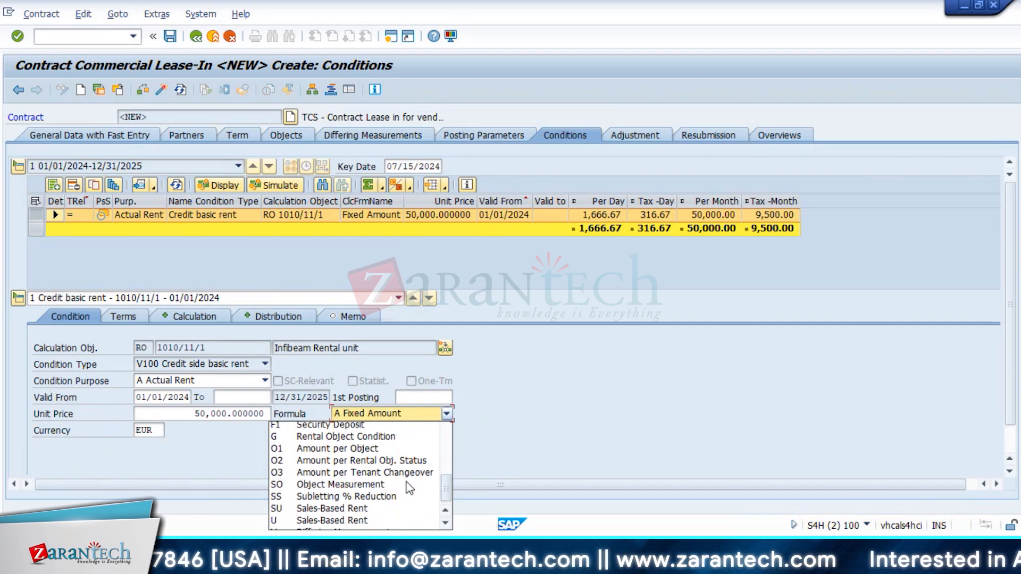
scroll(407, 481, up, 10)
click(374, 428)
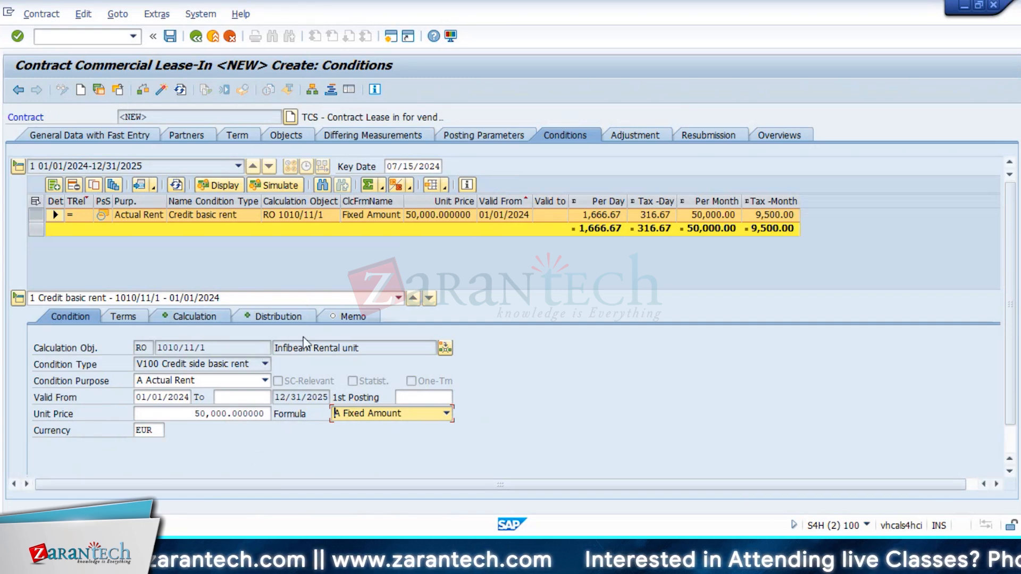
click(275, 187)
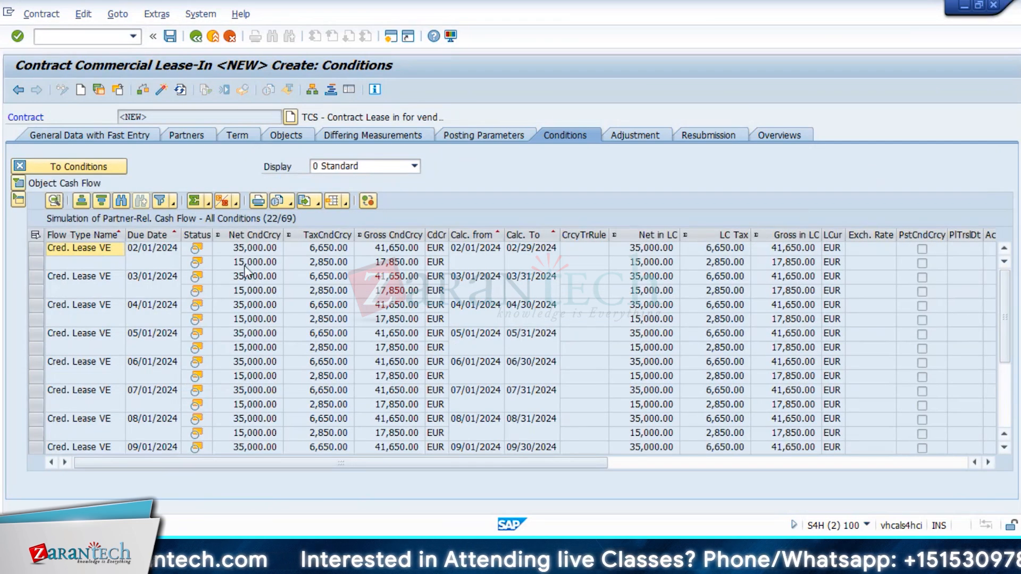
click(36, 249)
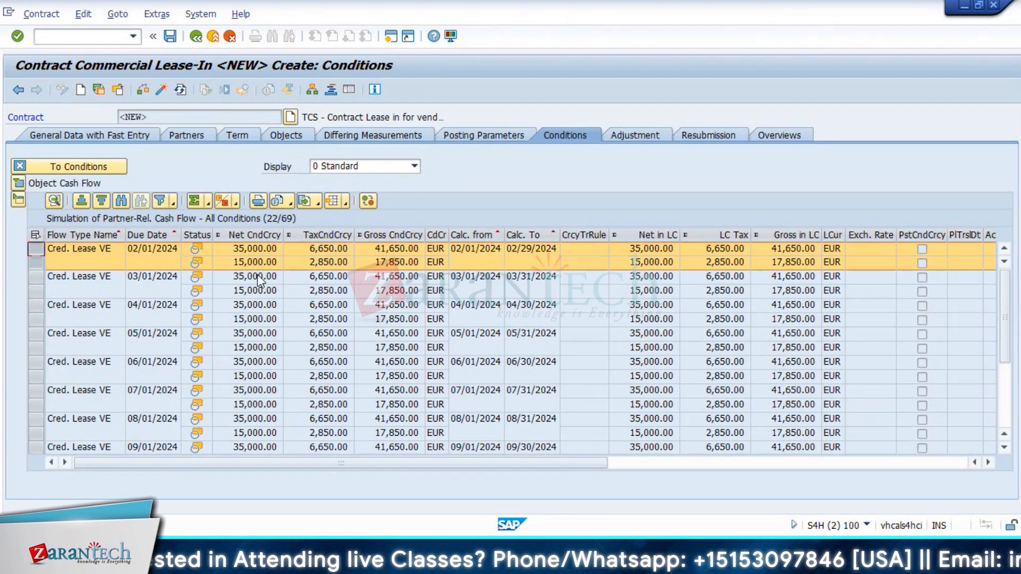
click(53, 262)
click(39, 248)
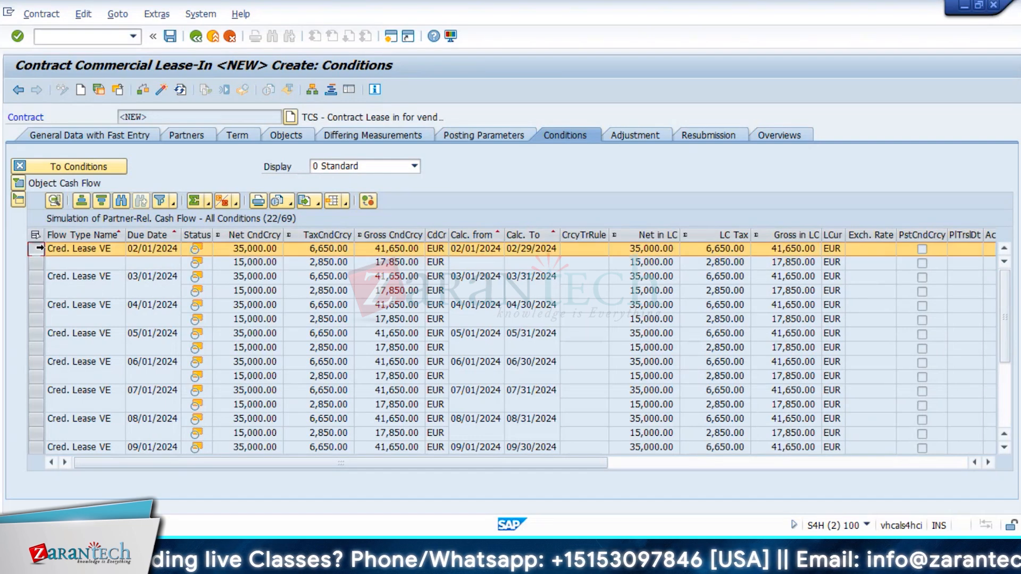
drag(38, 253, 38, 257)
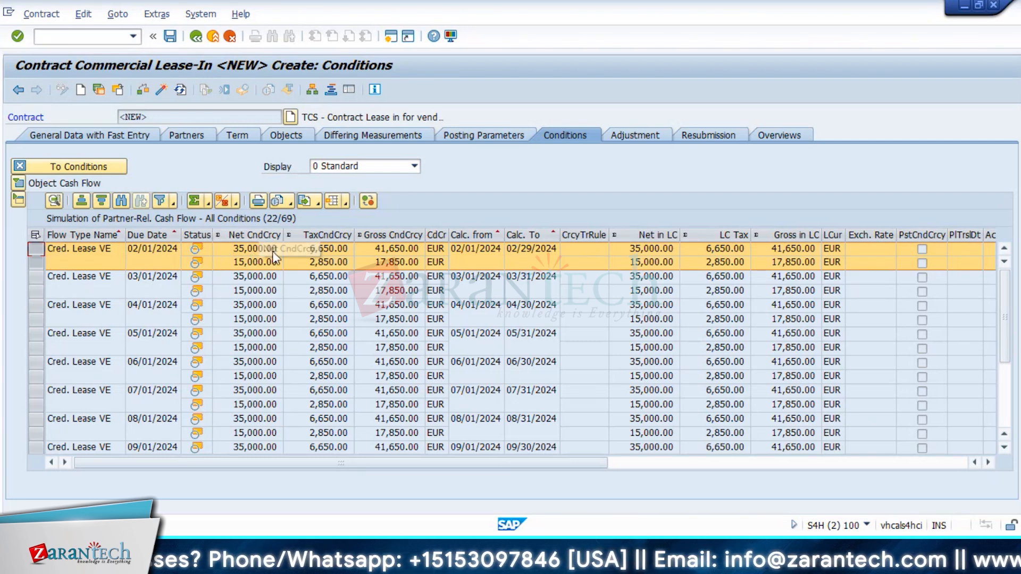
click(255, 267)
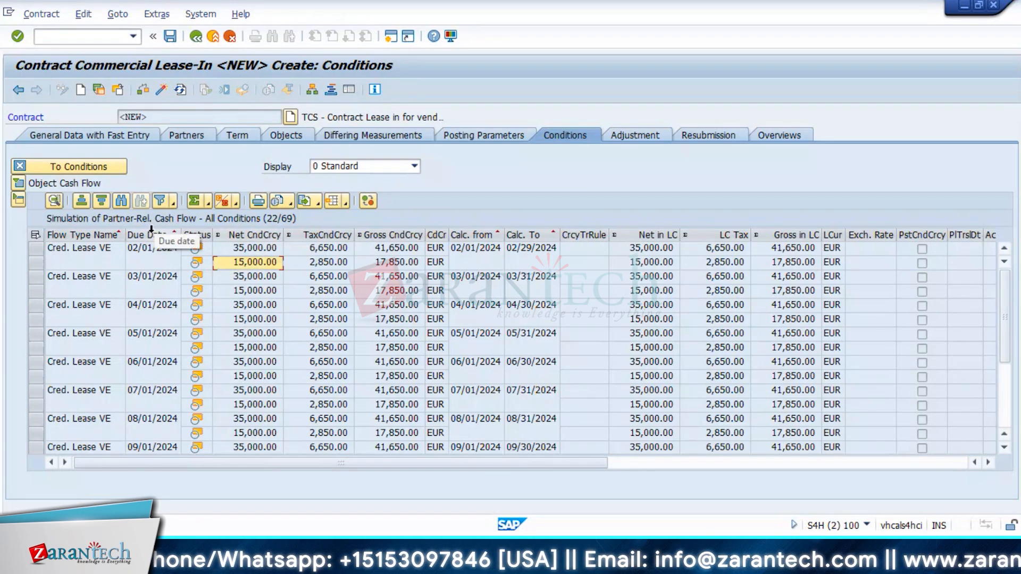
click(101, 168)
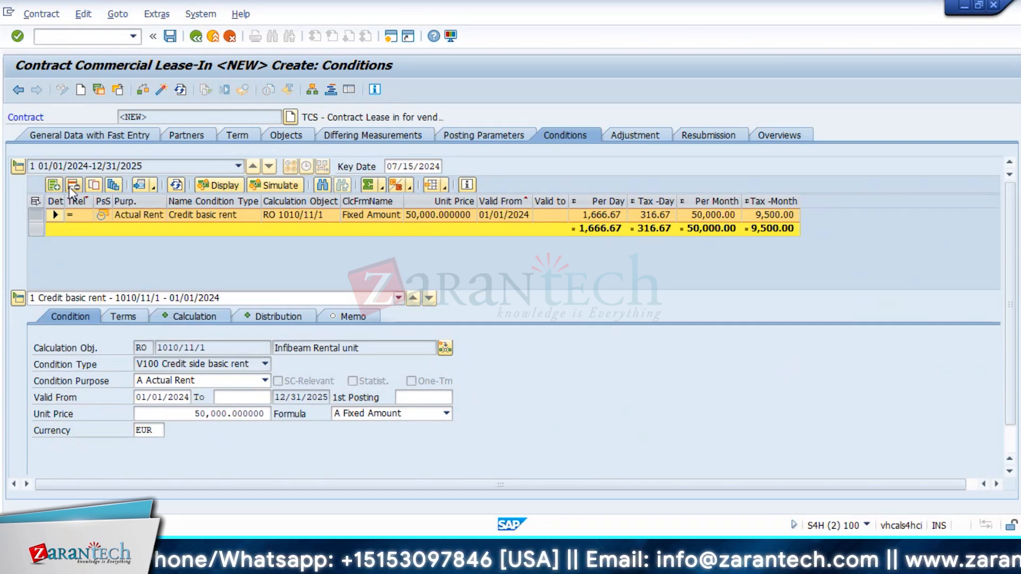
Step: Generate rent grading over a 24-month term with 10% increases every 6 months
click(114, 185)
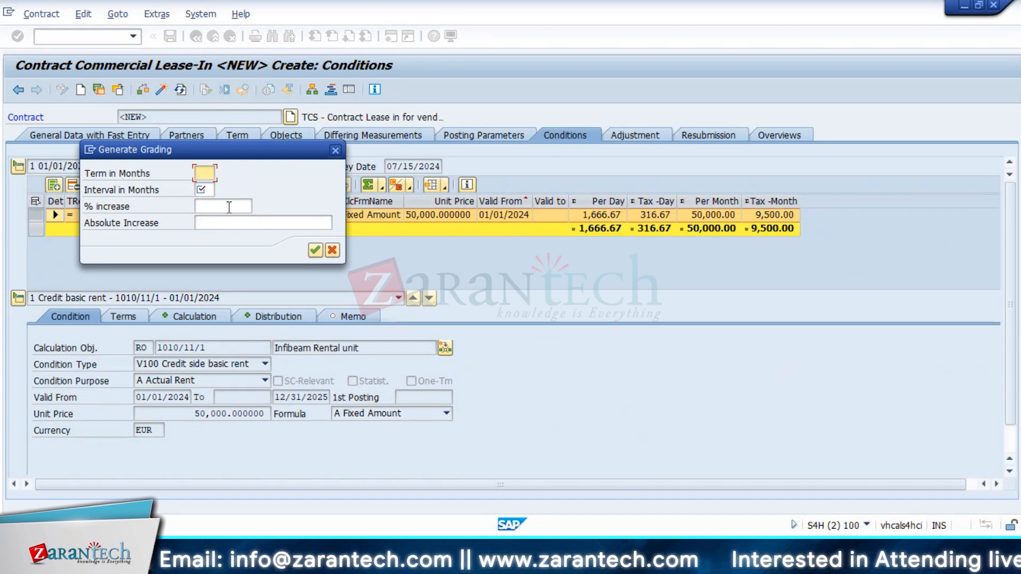
text(24)
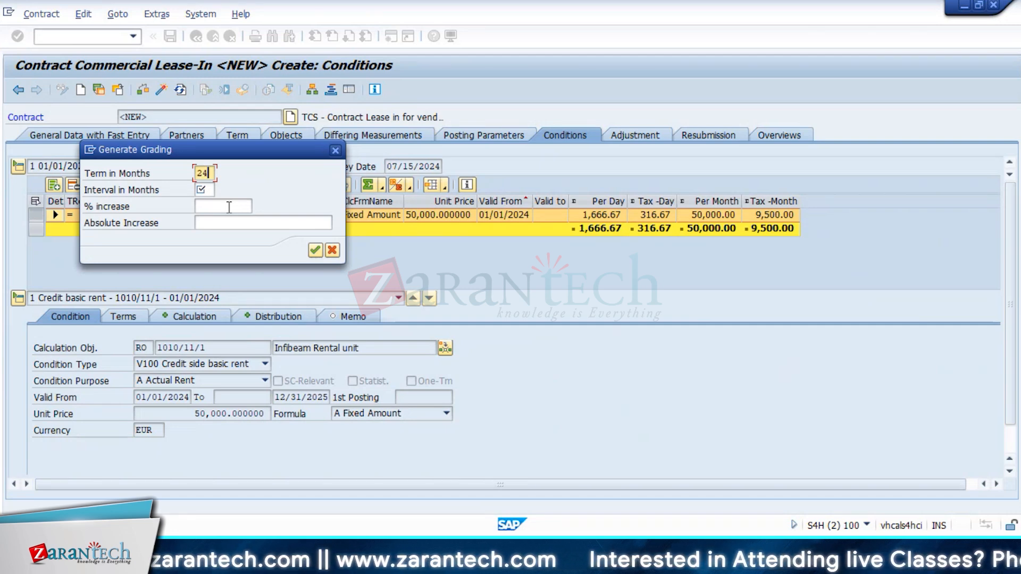
click(210, 189)
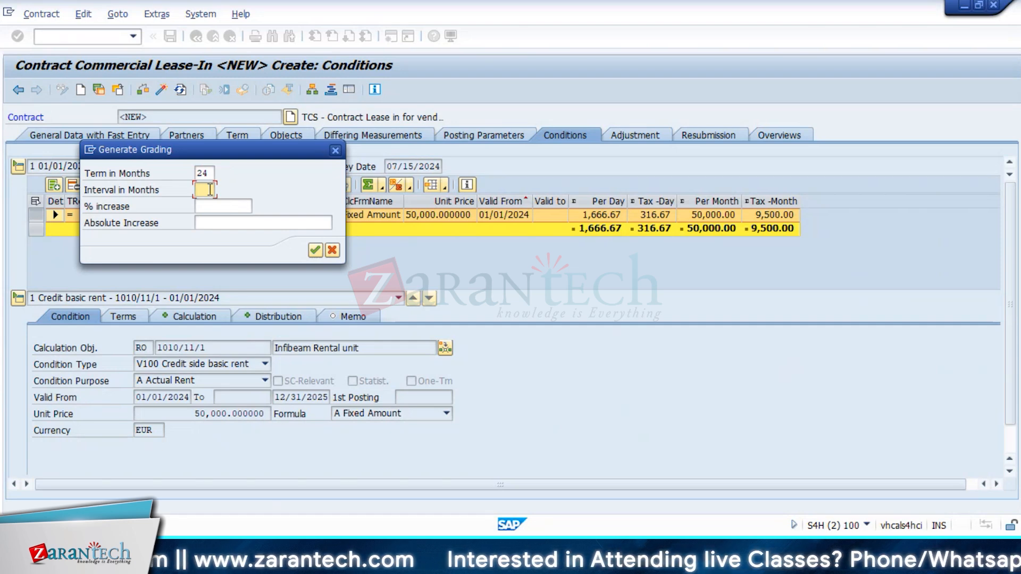
text(12)
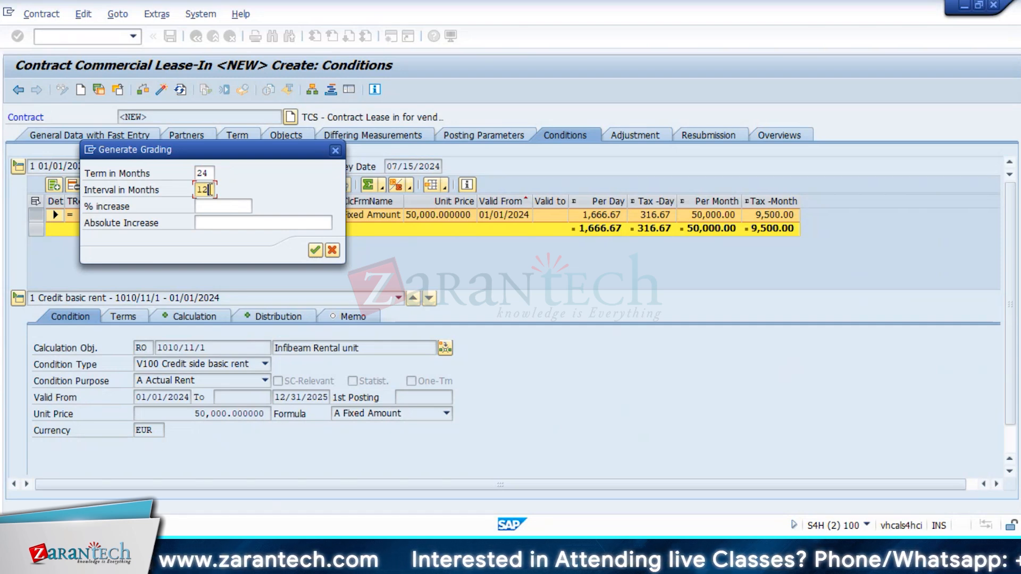
click(247, 205)
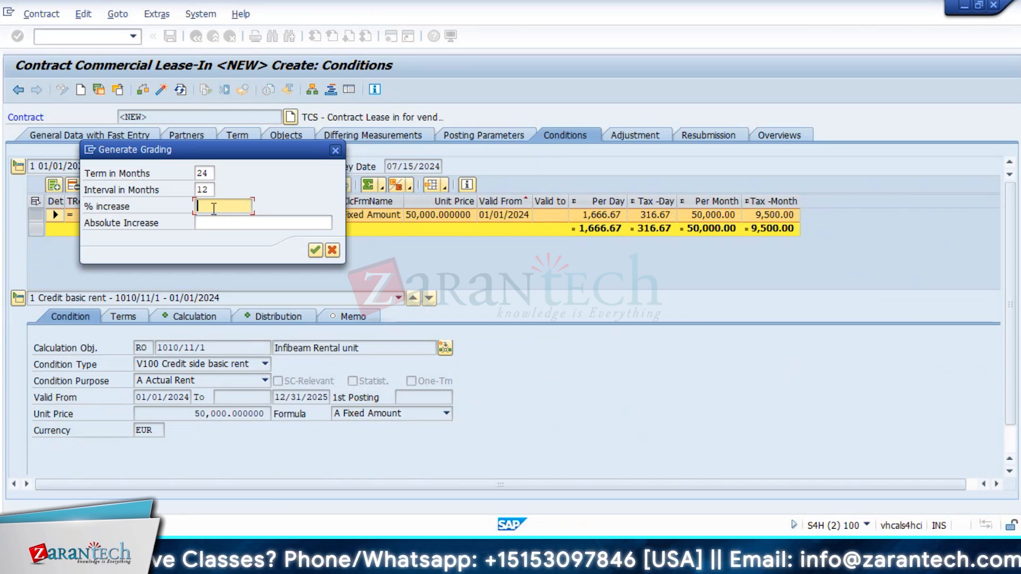
text(10)
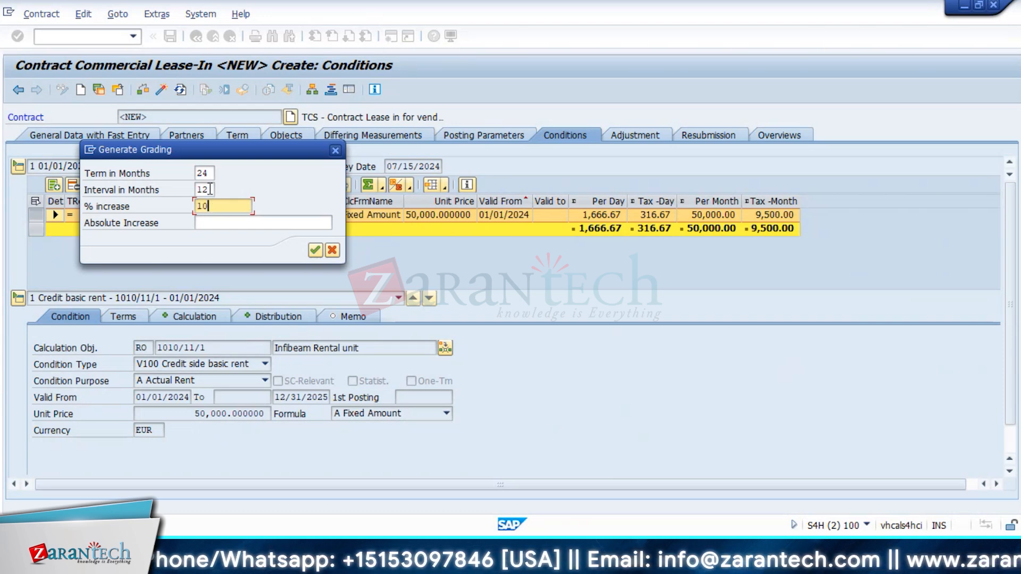
click(209, 189)
key(BackSpace)
key(BackSpace)
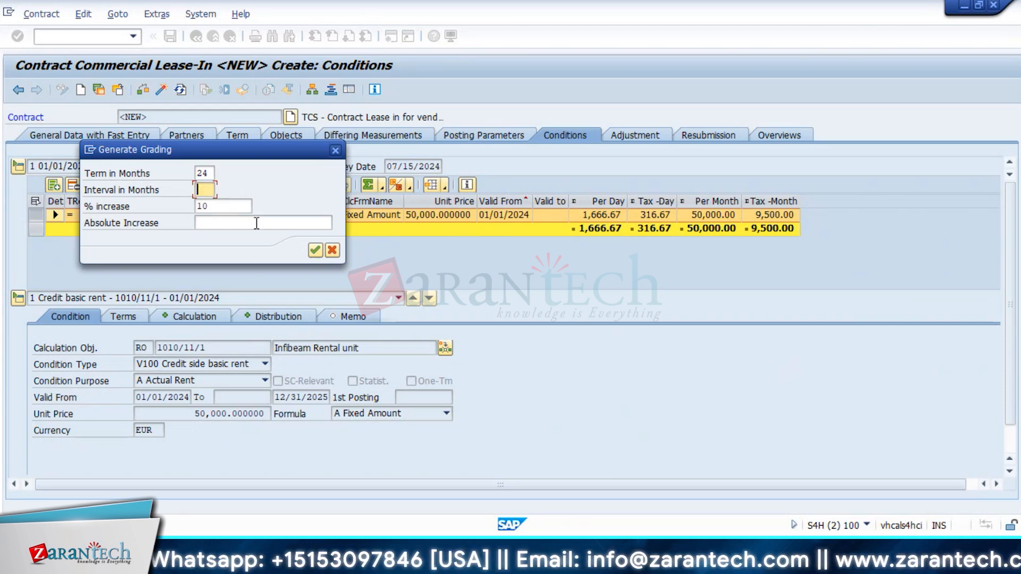
text(6)
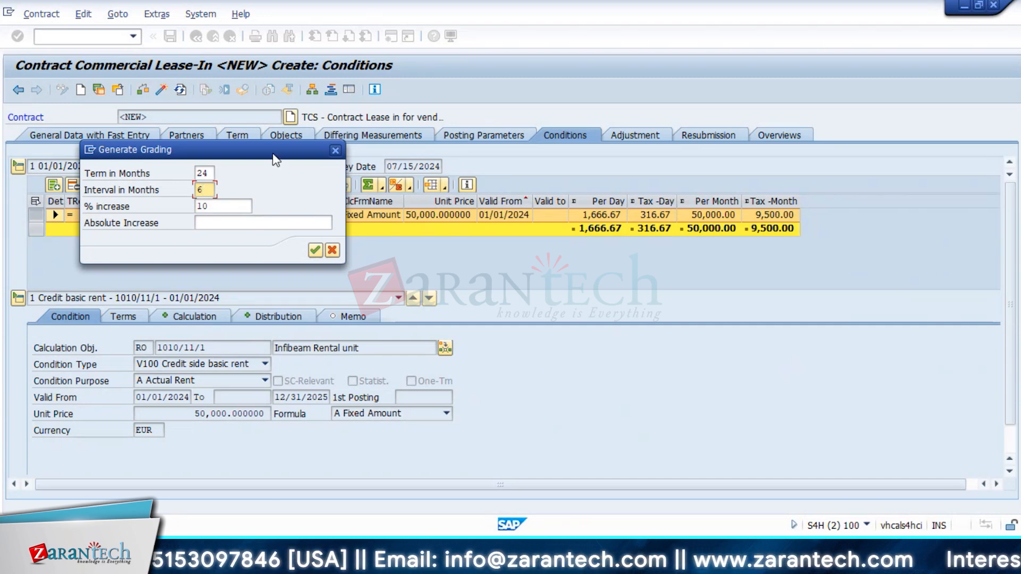
drag(275, 159, 426, 143)
click(400, 190)
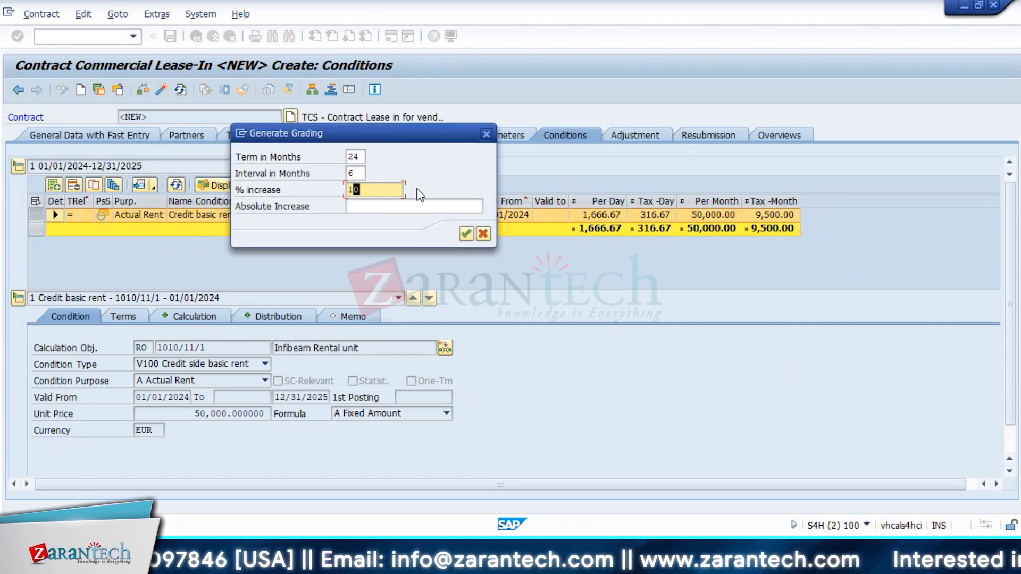
click(465, 234)
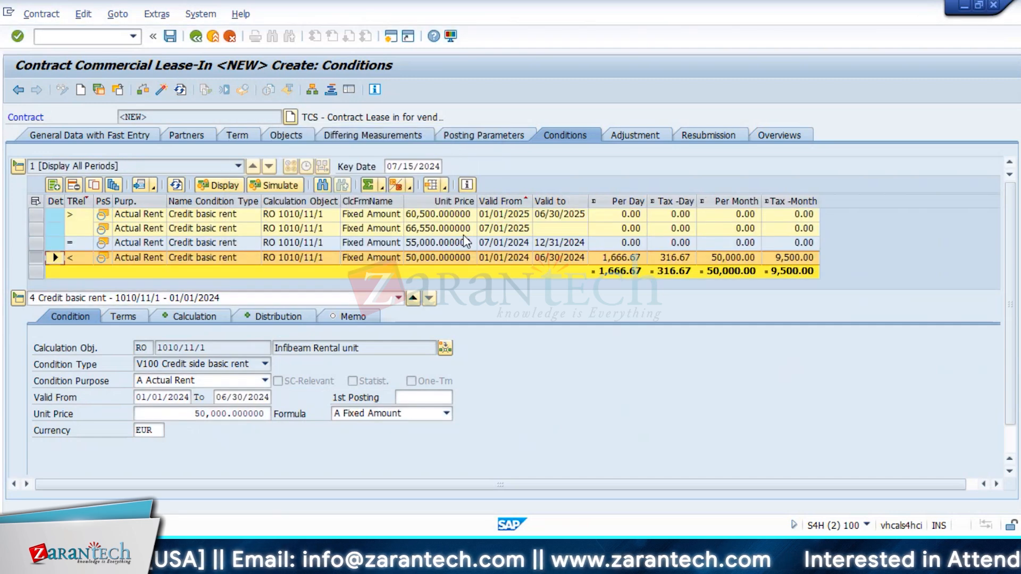
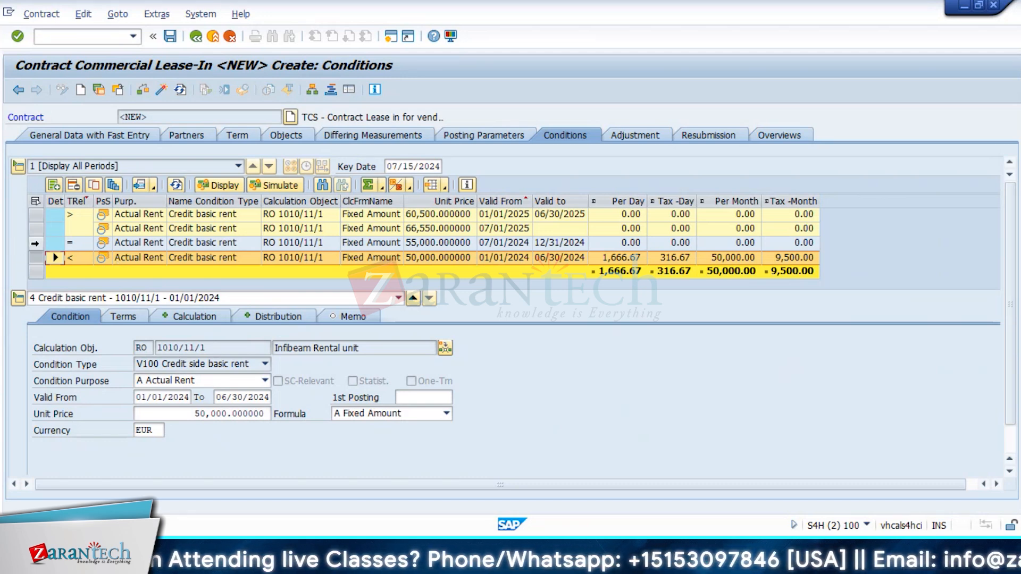
Step: Review the graded rent conditions of 55,000, 60,500 and 66,550
click(35, 244)
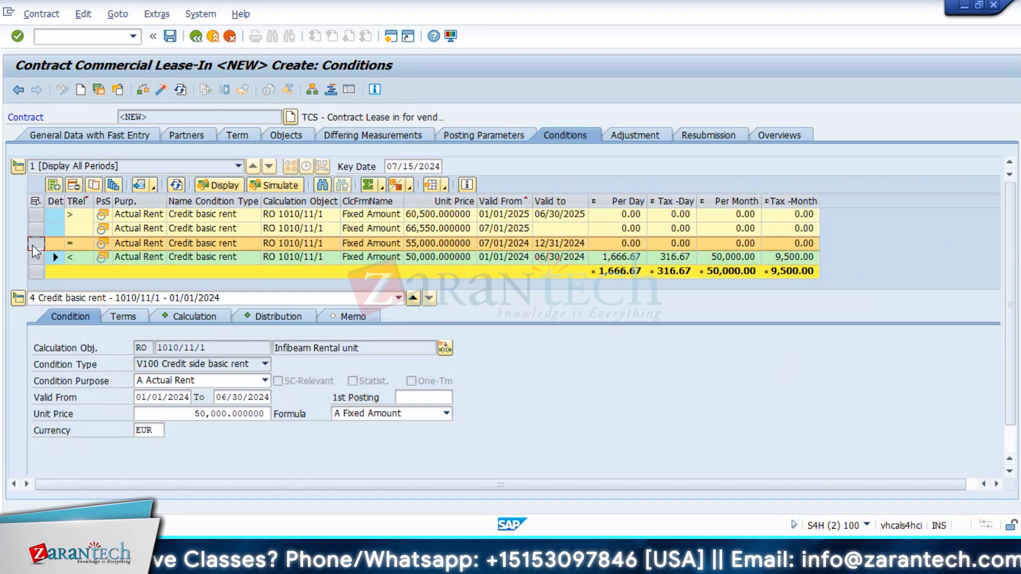
click(35, 215)
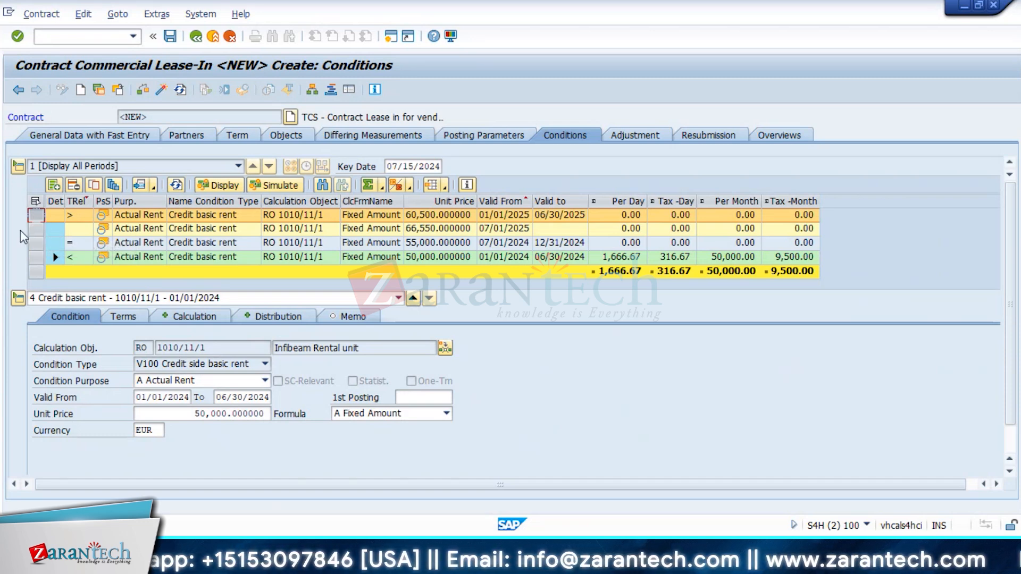
click(32, 229)
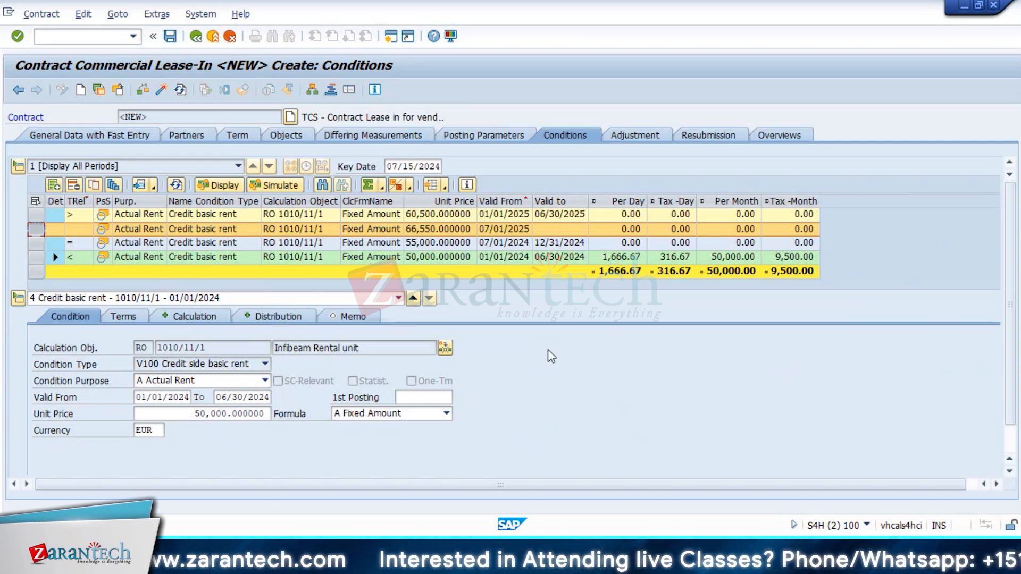
Step: Simulate the partner cash flow and review the 07/01/2024 cash-flow entries
click(273, 186)
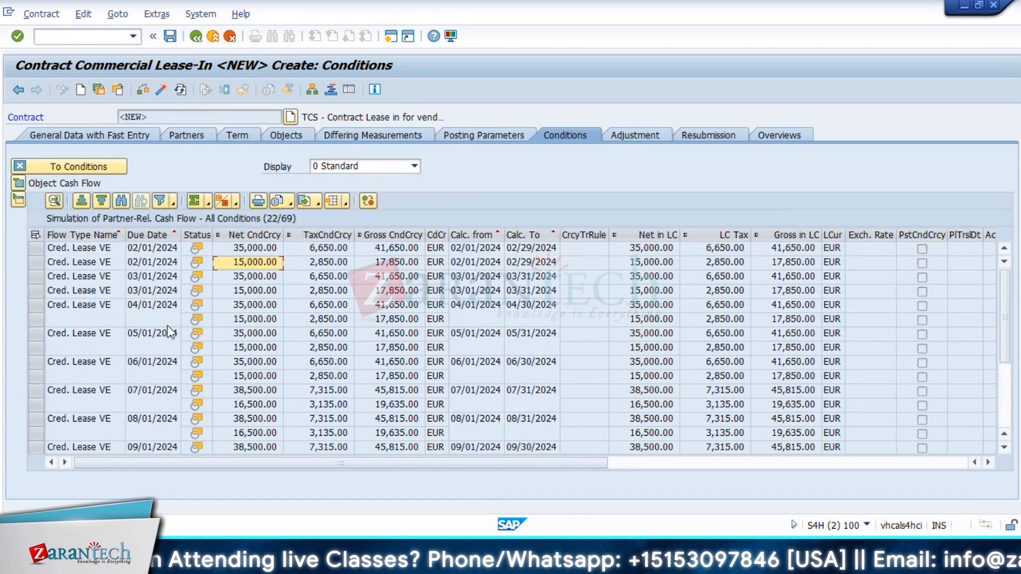
drag(36, 391, 34, 407)
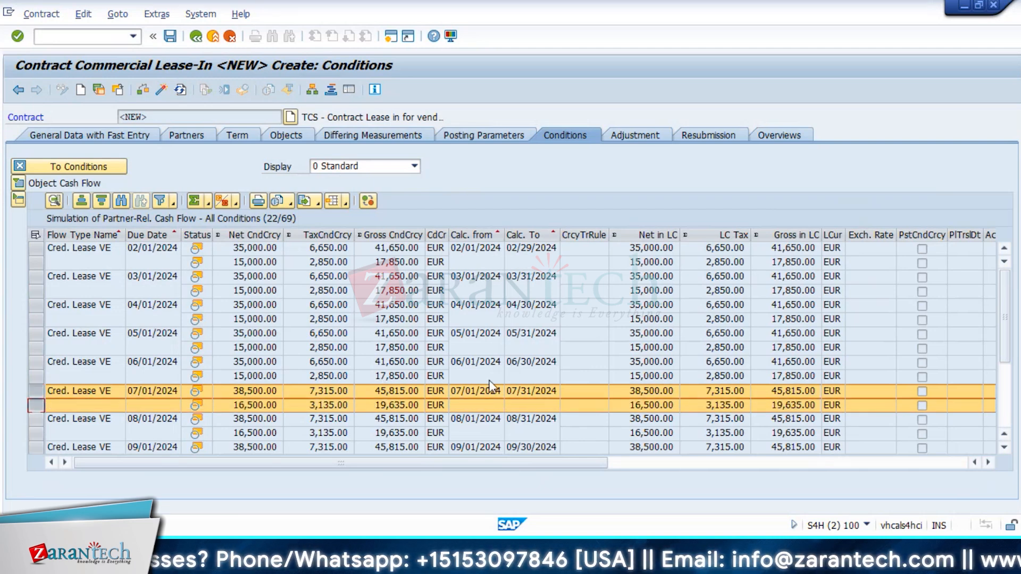
scroll(490, 385, down, 2)
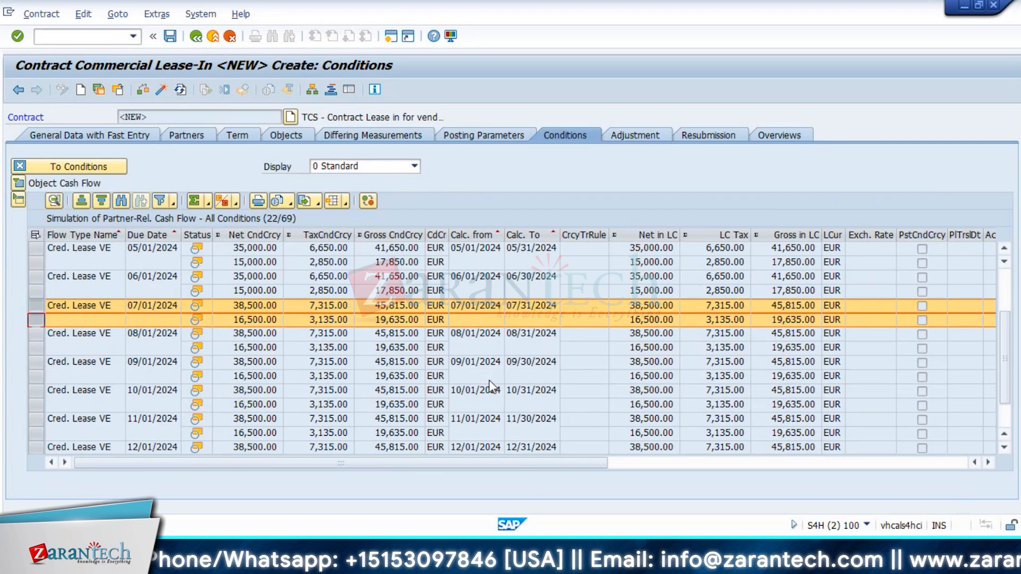
scroll(490, 385, down, 1)
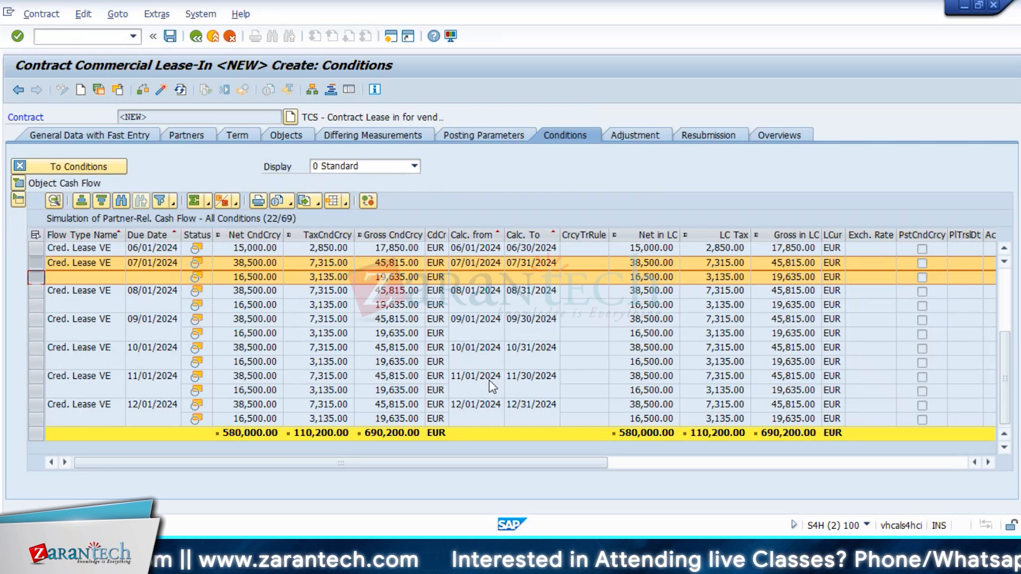
scroll(492, 386, up, 1)
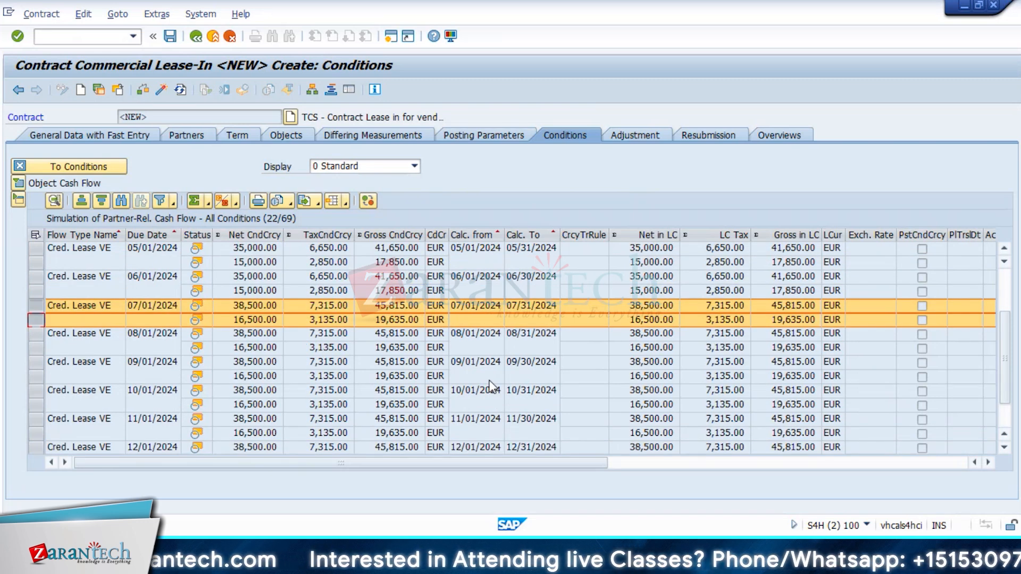
scroll(493, 386, up, 2)
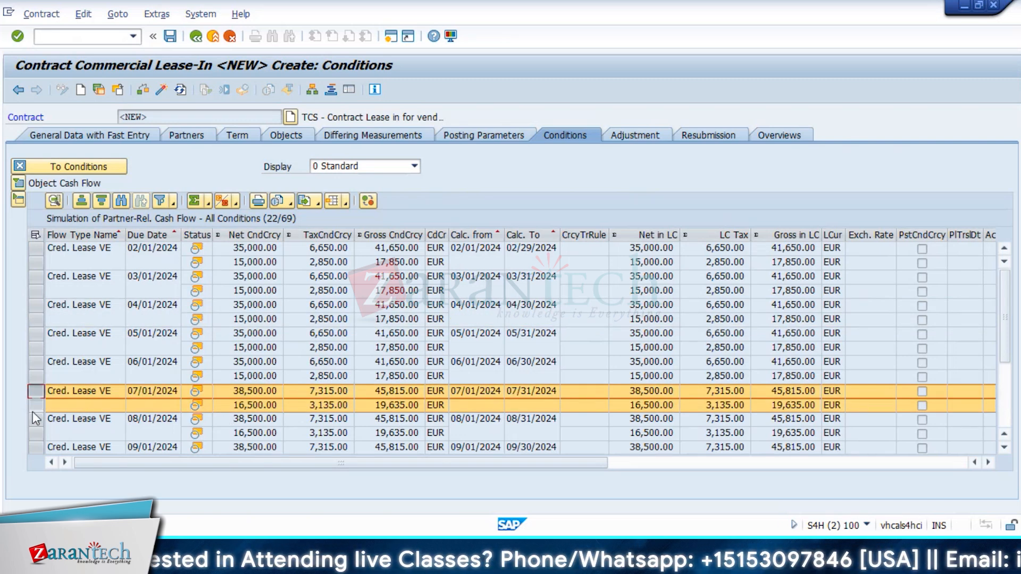
click(71, 391)
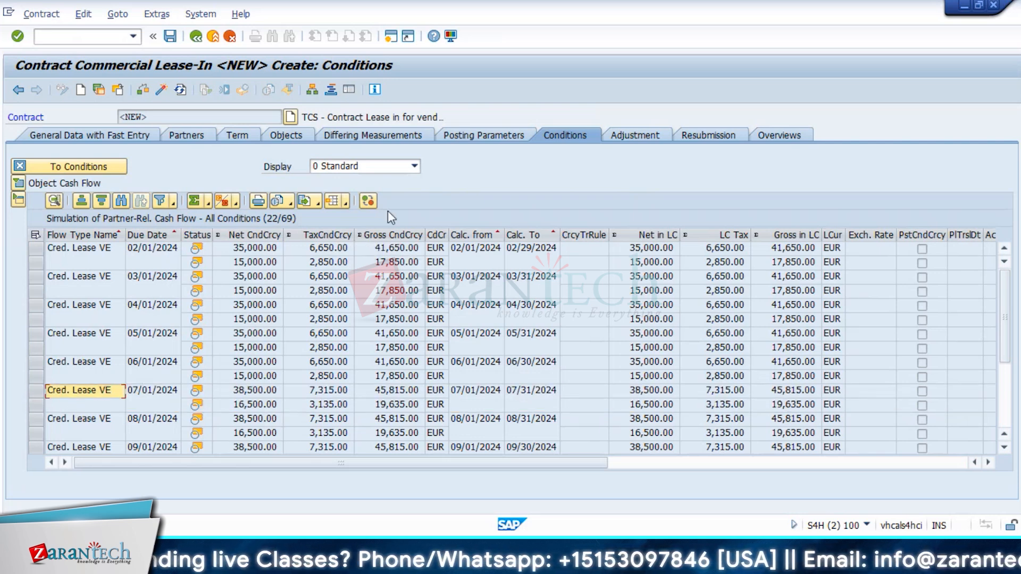
click(775, 135)
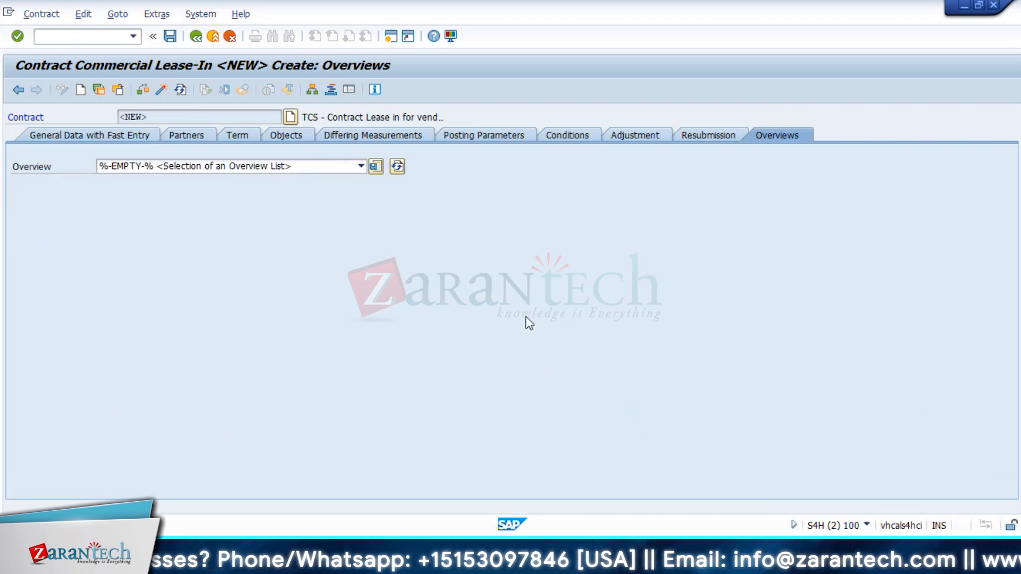
click(361, 167)
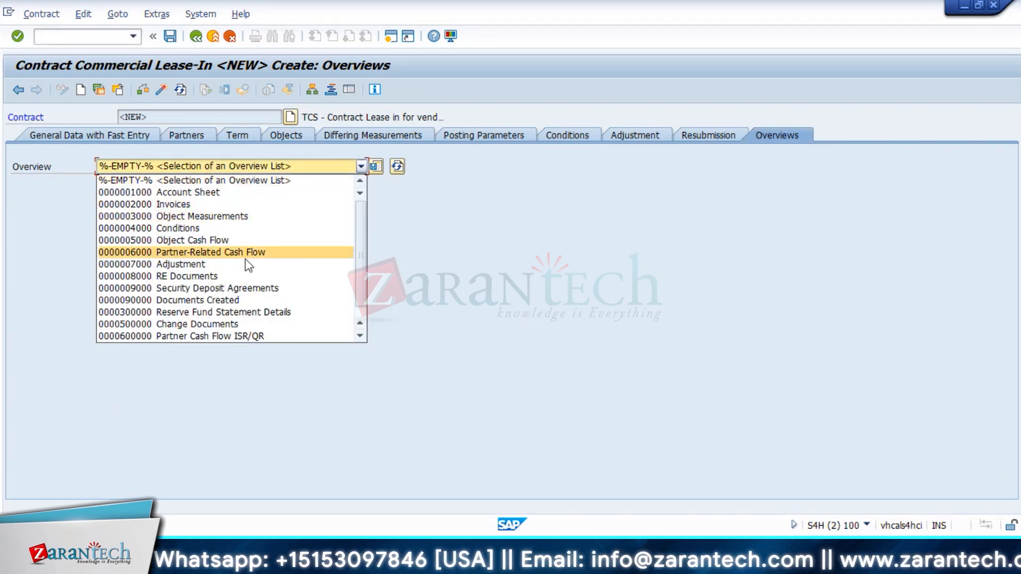
click(216, 276)
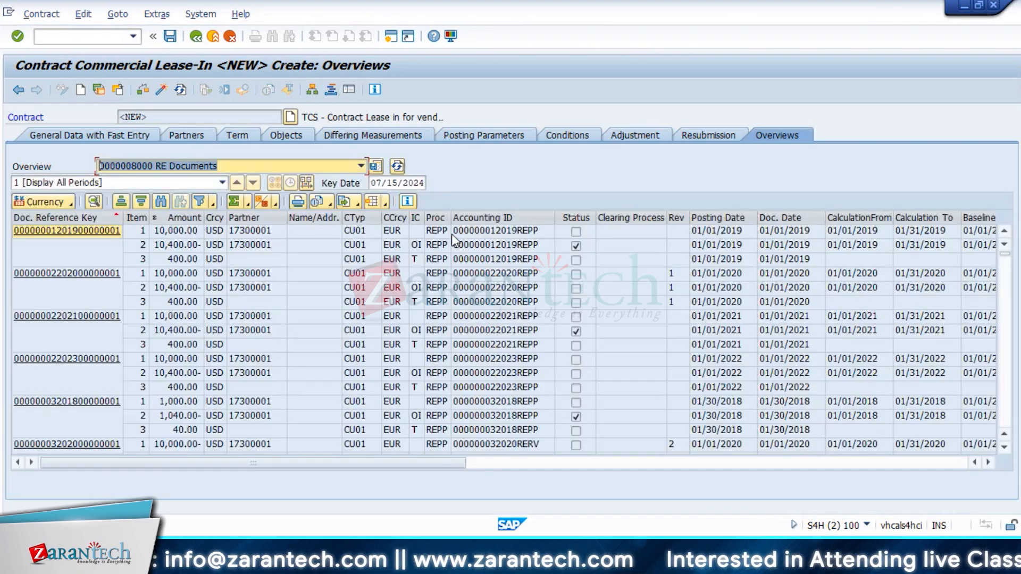
click(175, 232)
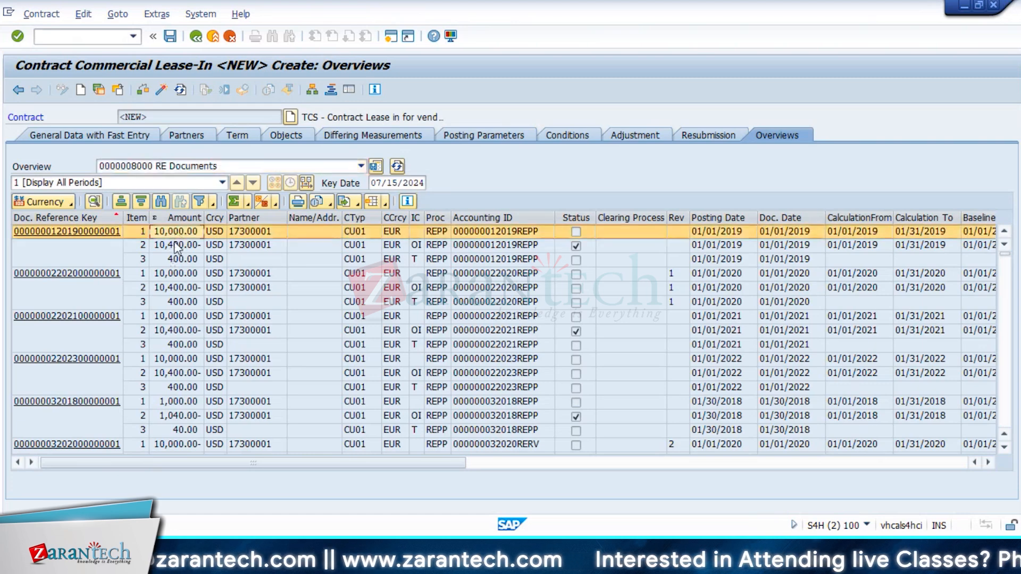
click(176, 246)
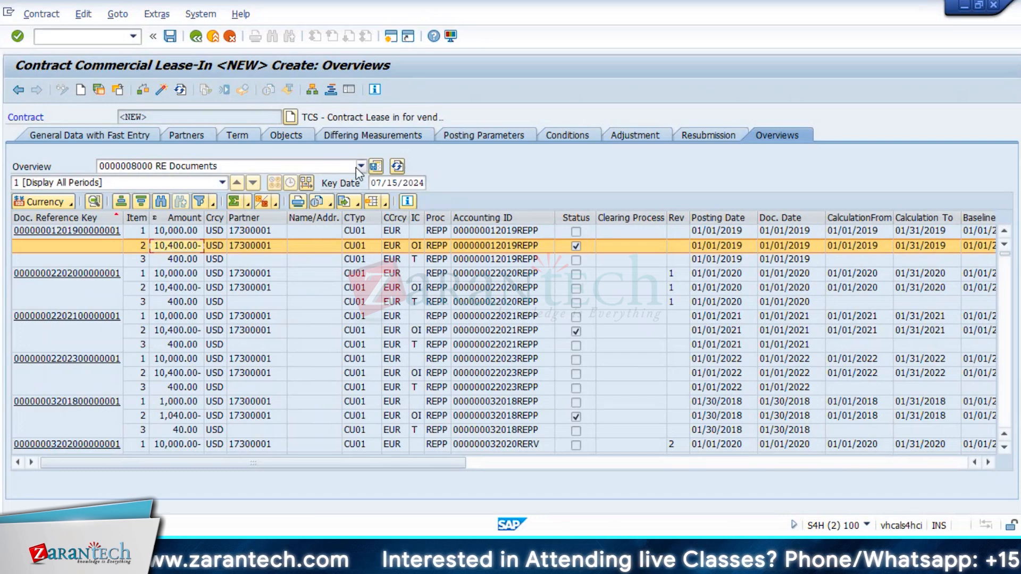
click(556, 136)
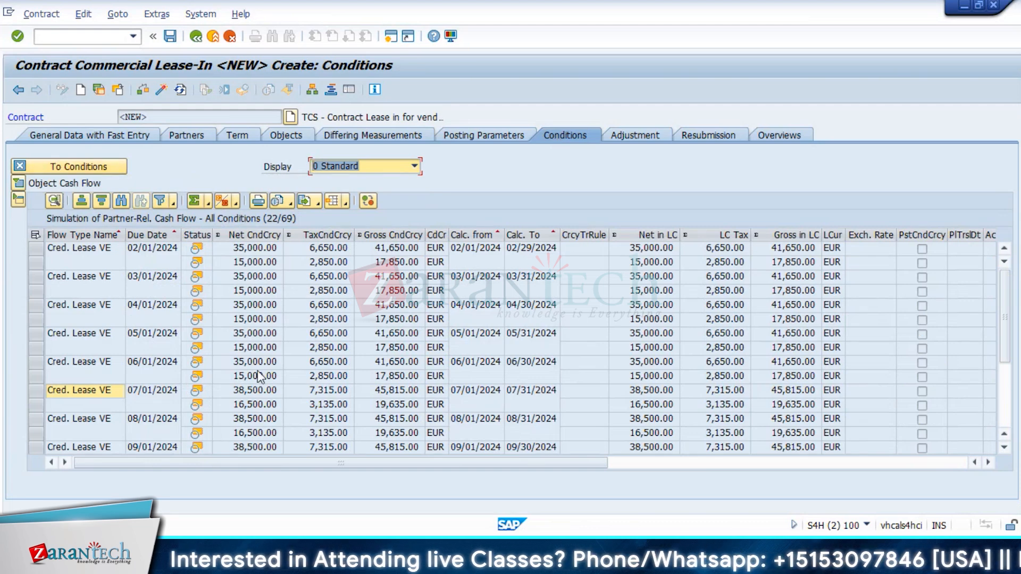
Step: Change the 50,000 basic rent condition's Valid From date to 01/05/2024
click(101, 168)
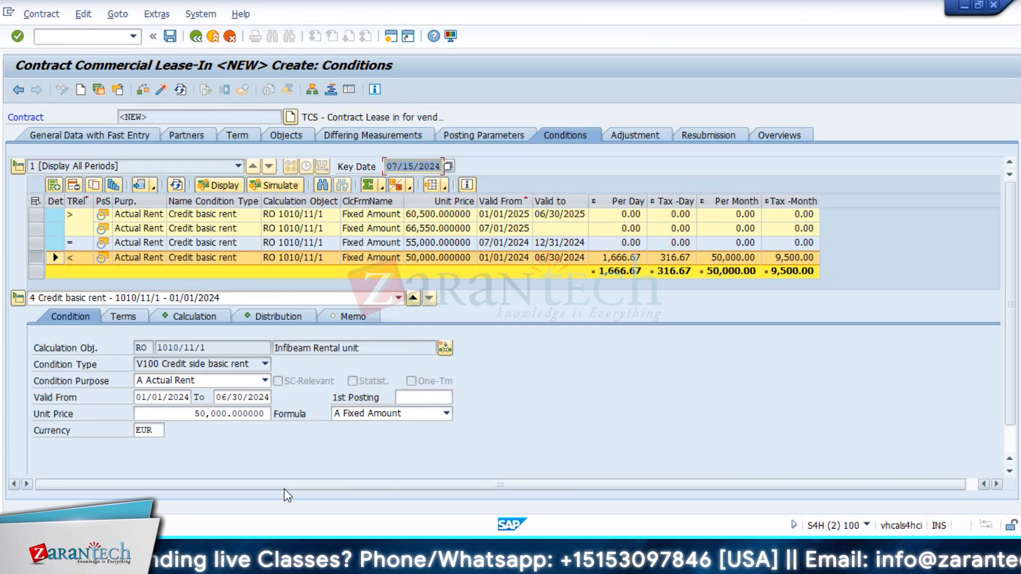
click(162, 398)
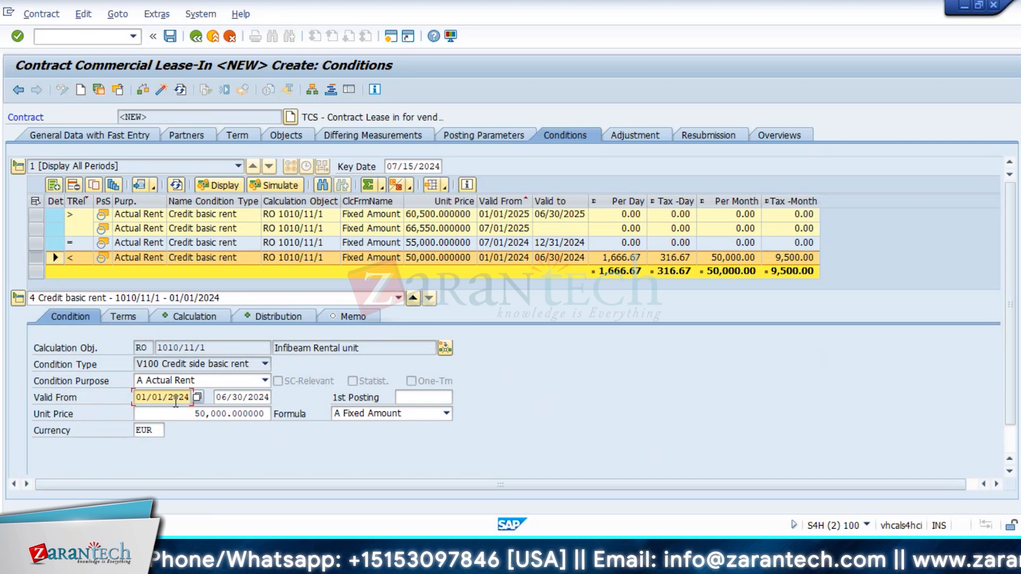
key(BackSpace)
text(5)
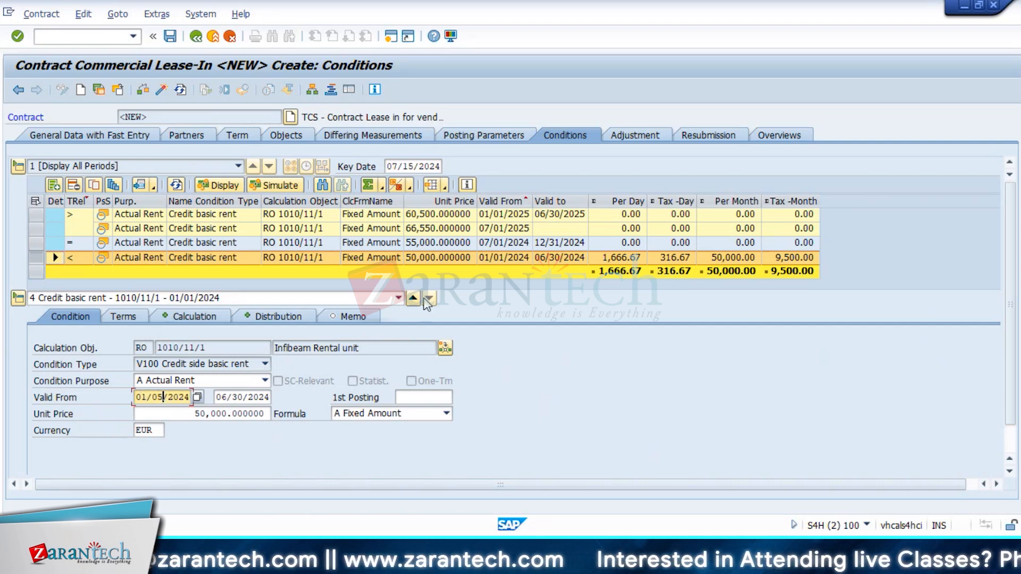
Step: Re-simulate the cash flow and check the 02/01/2024 entries
click(264, 186)
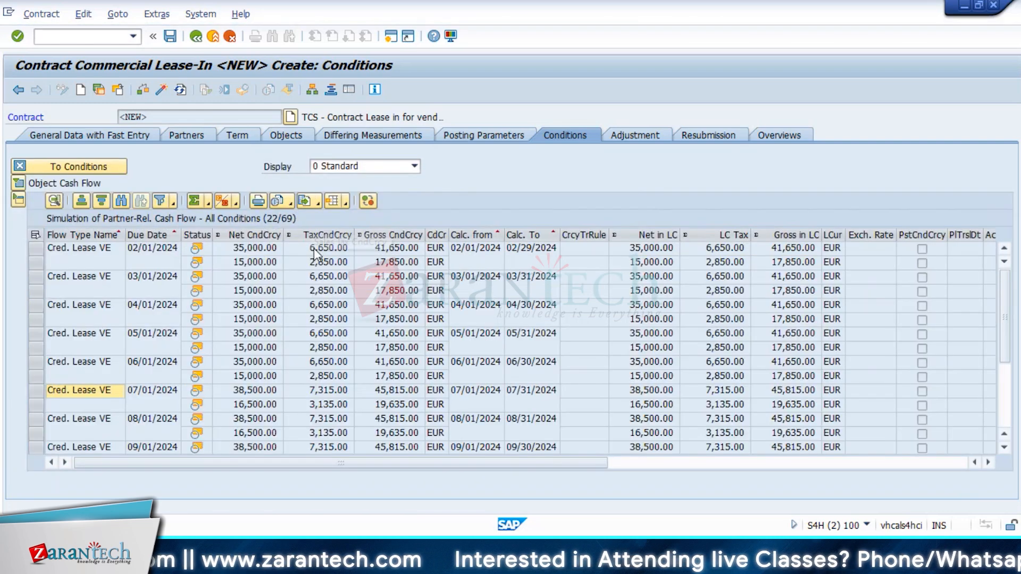
click(37, 251)
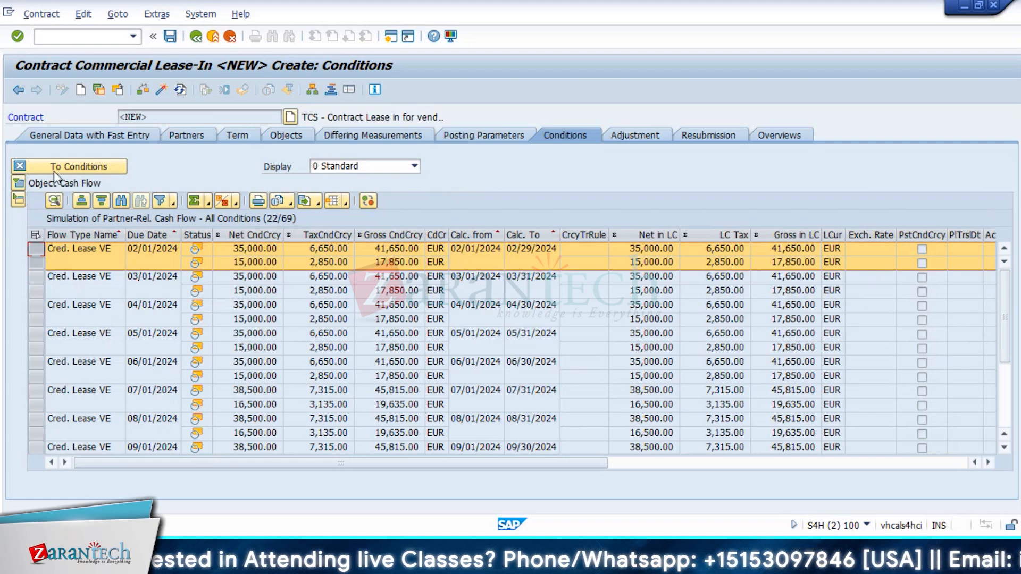
click(244, 261)
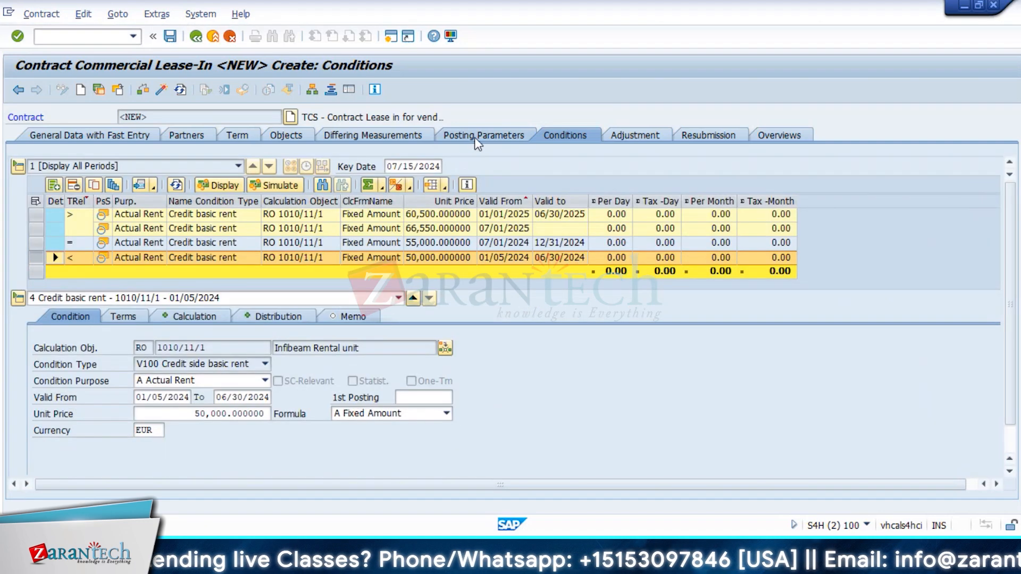
click(478, 139)
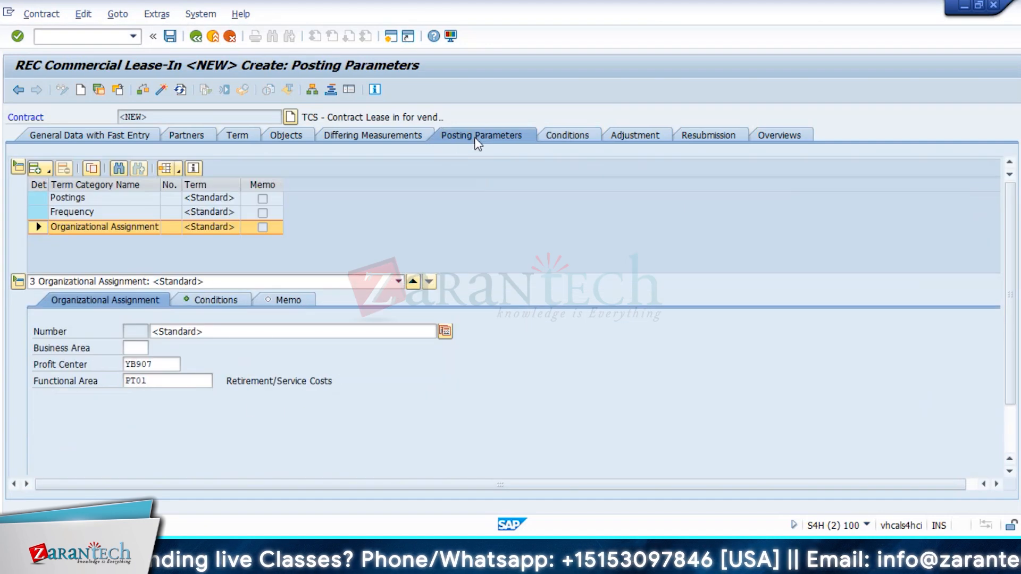
Step: Confirm the Frequency posting parameter keeps 3 Cyclical Amount as its amount reference
click(99, 213)
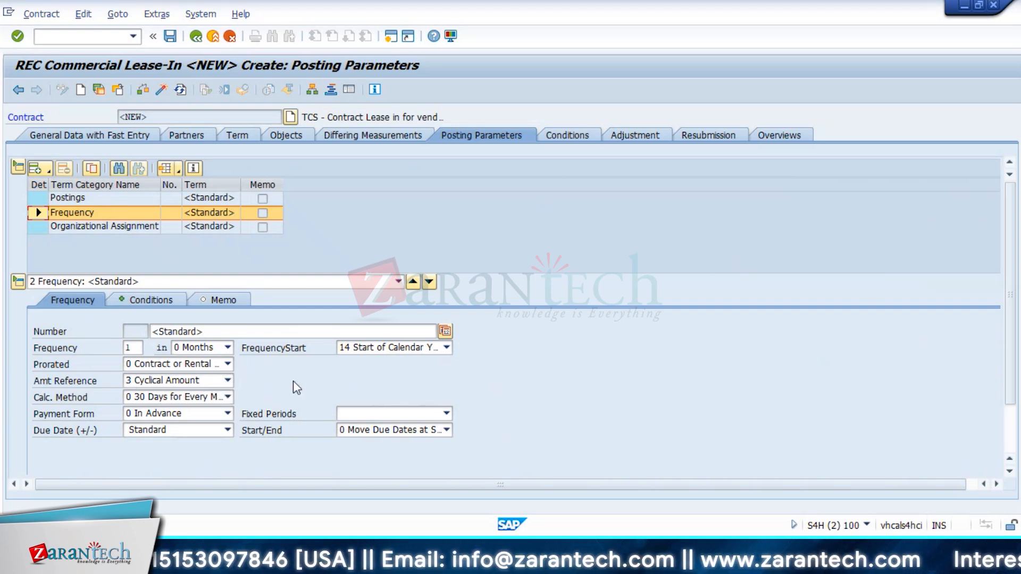
click(226, 380)
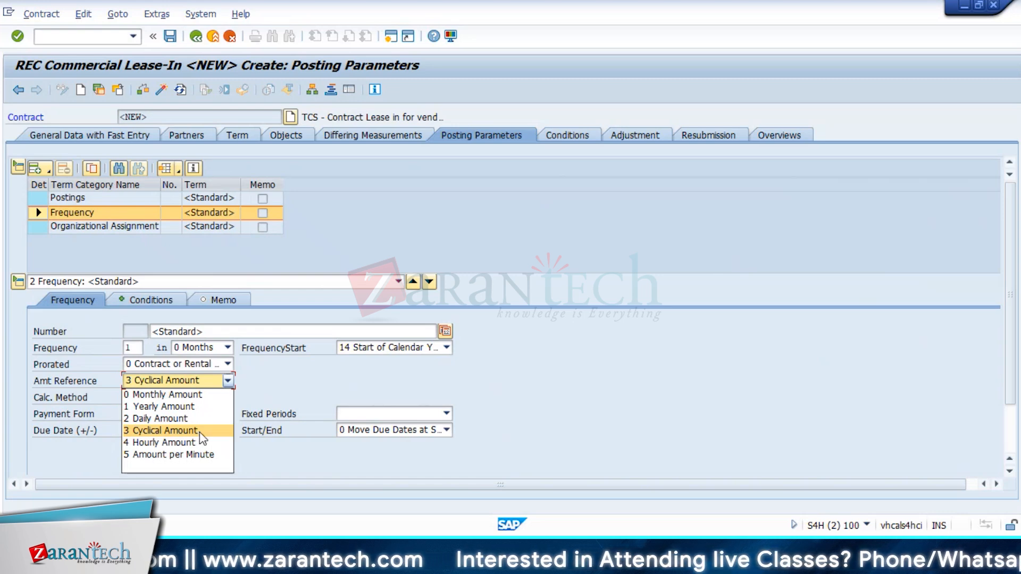
click(504, 369)
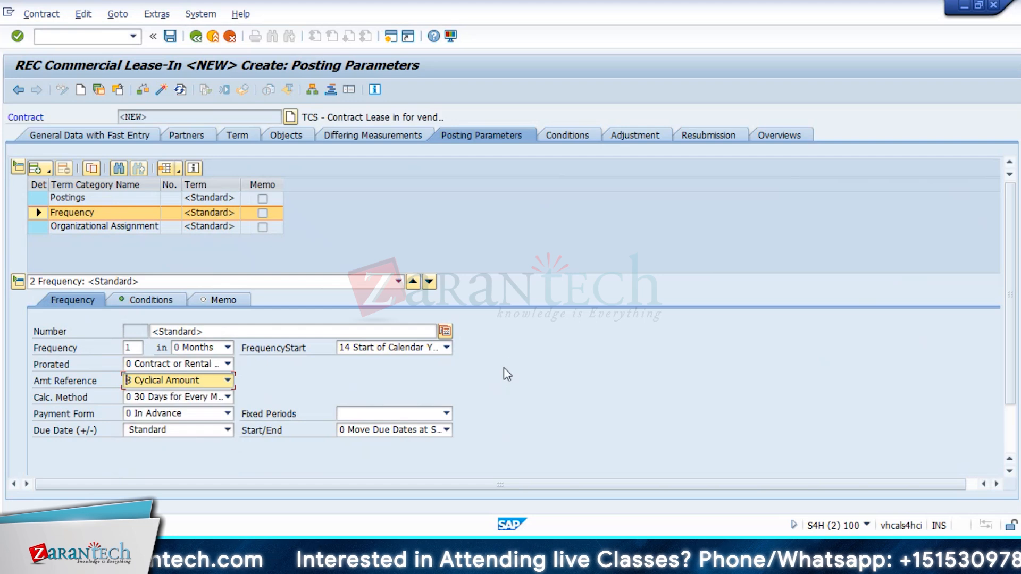
click(568, 138)
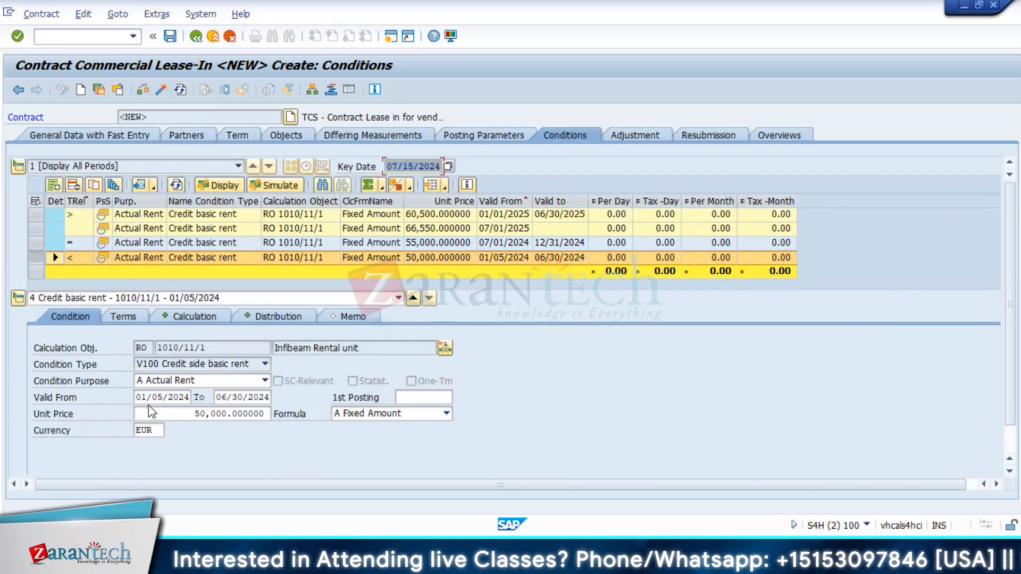
Step: Inspect the fourth rent condition's 01/05/2024 Valid From date
drag(136, 397, 179, 396)
click(180, 397)
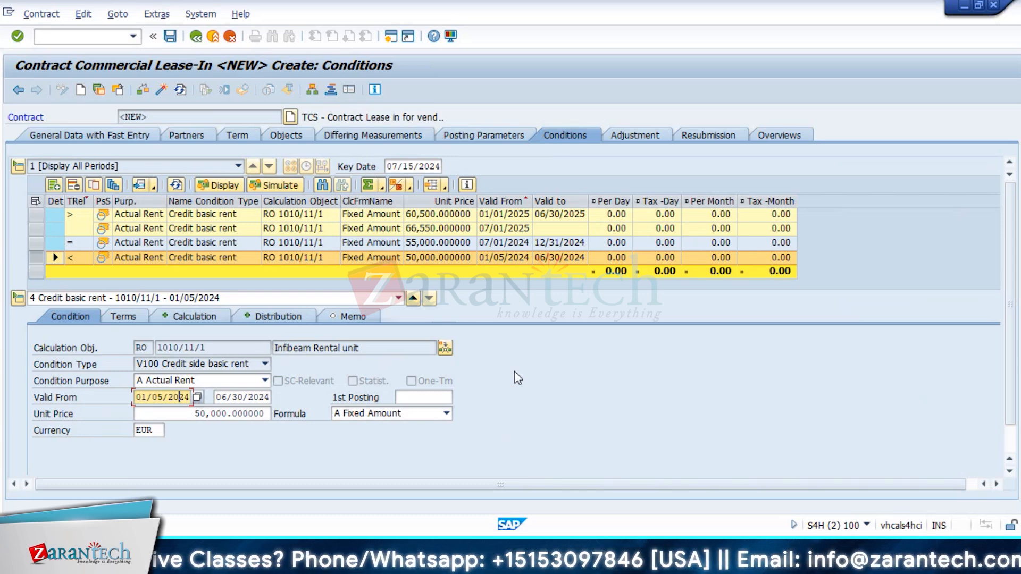
click(538, 427)
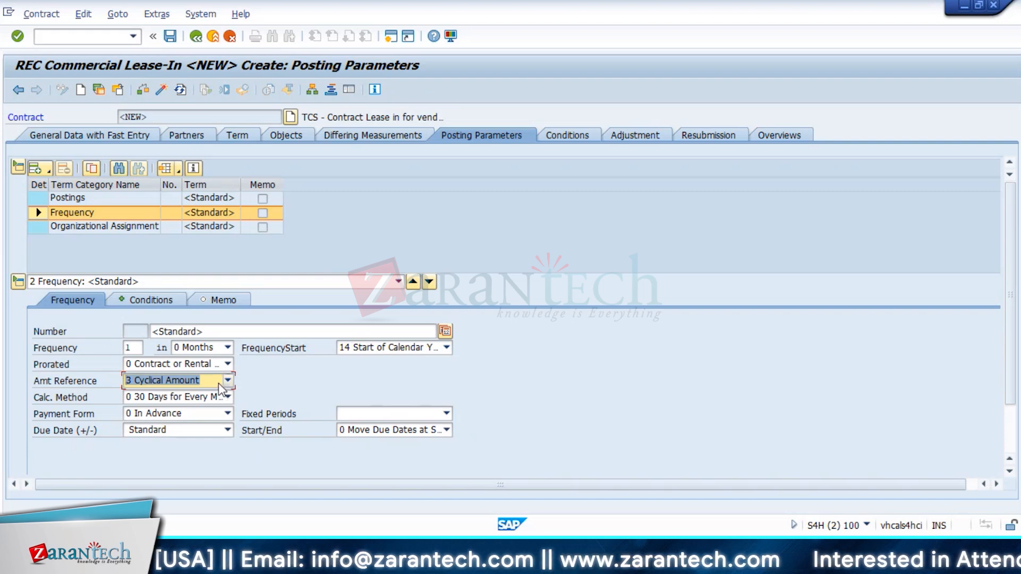
Step: Set the Frequency amount reference to 0 Monthly Amount and simulate the cash flow
click(227, 364)
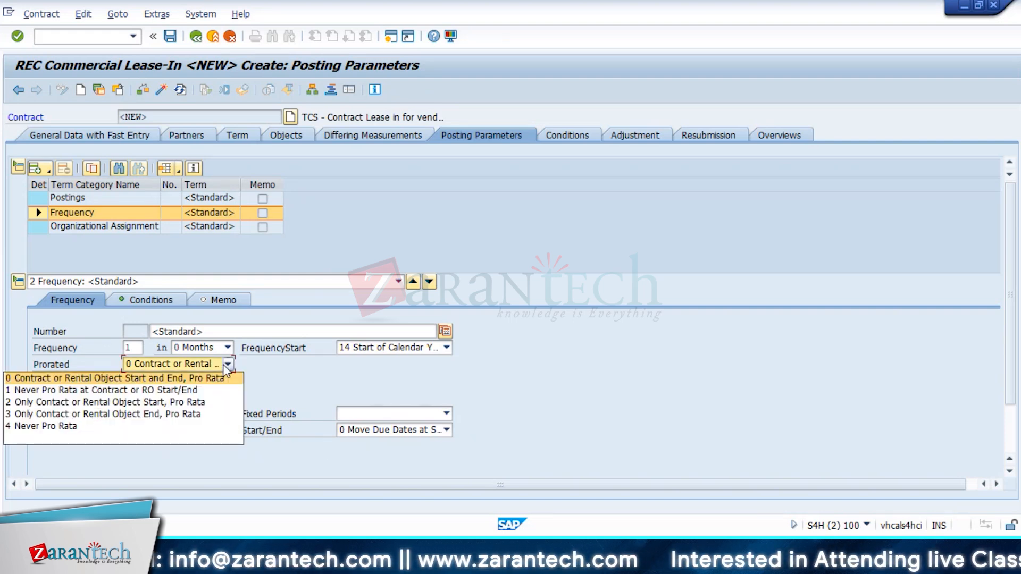
click(276, 371)
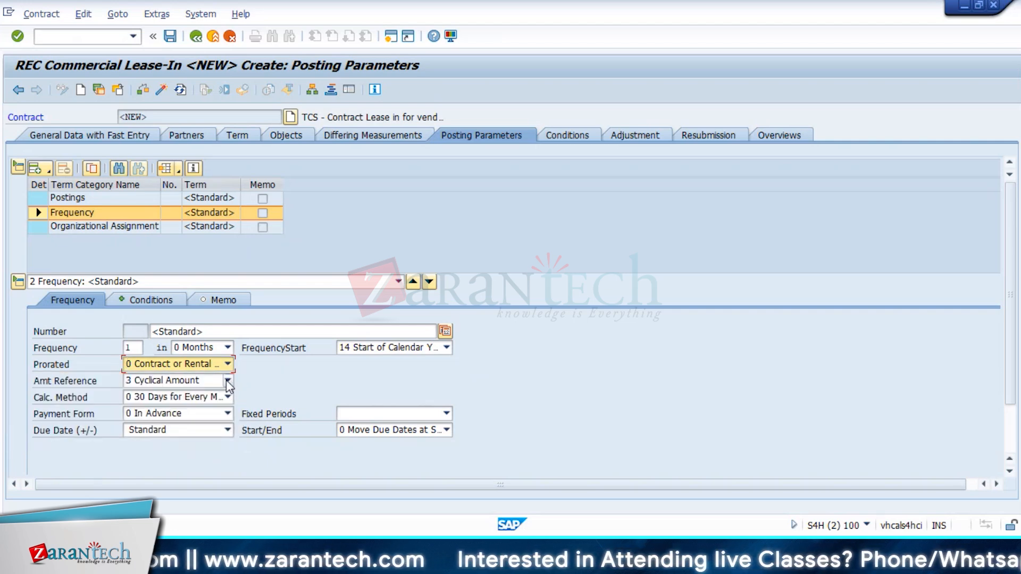
click(227, 380)
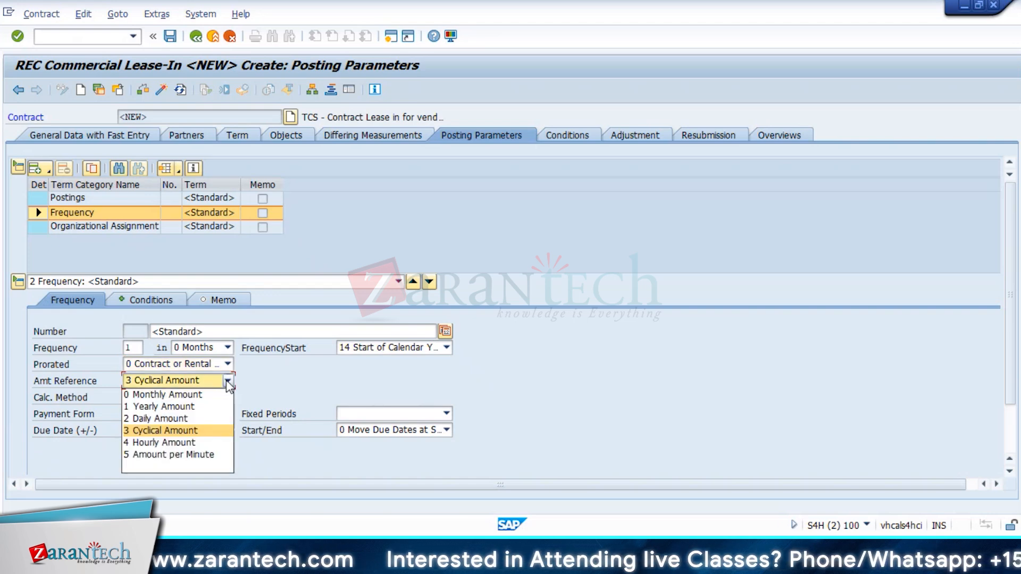
click(223, 393)
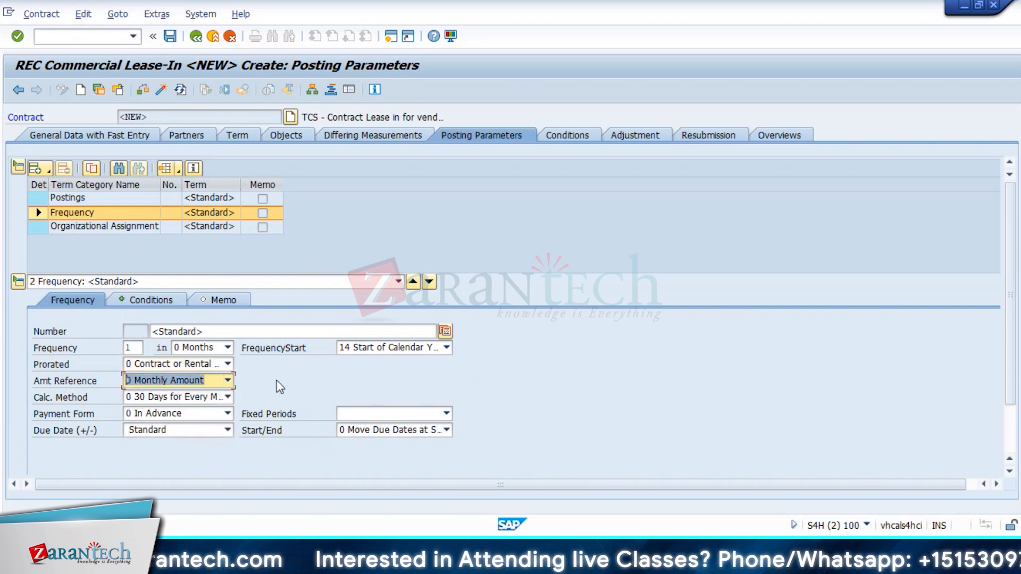
click(579, 137)
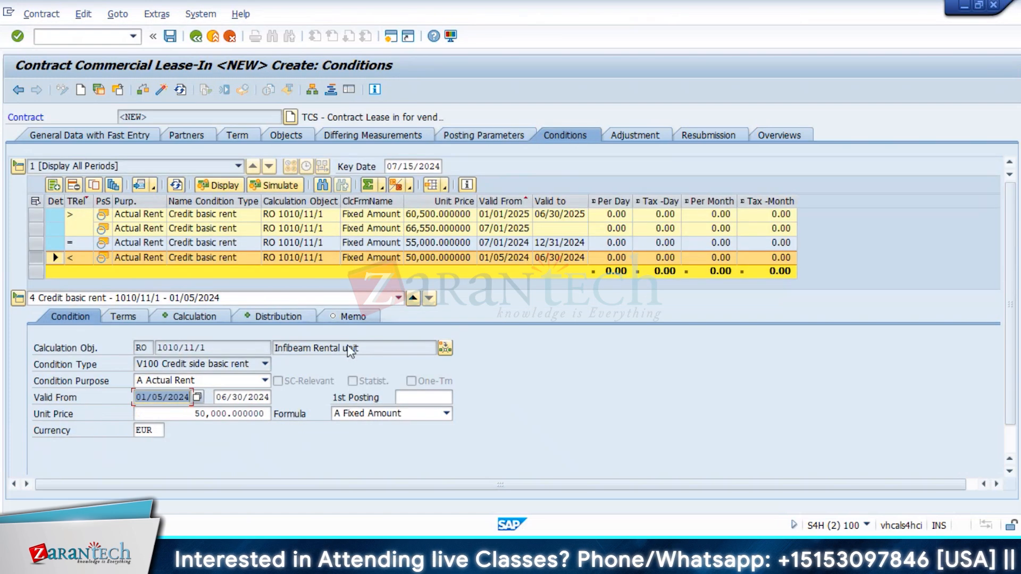
click(275, 182)
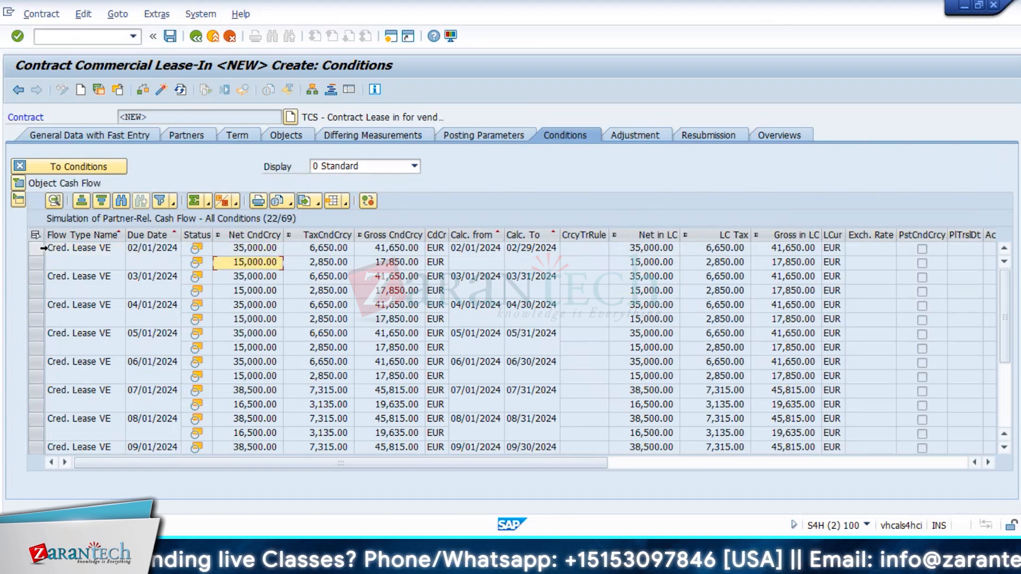
click(37, 249)
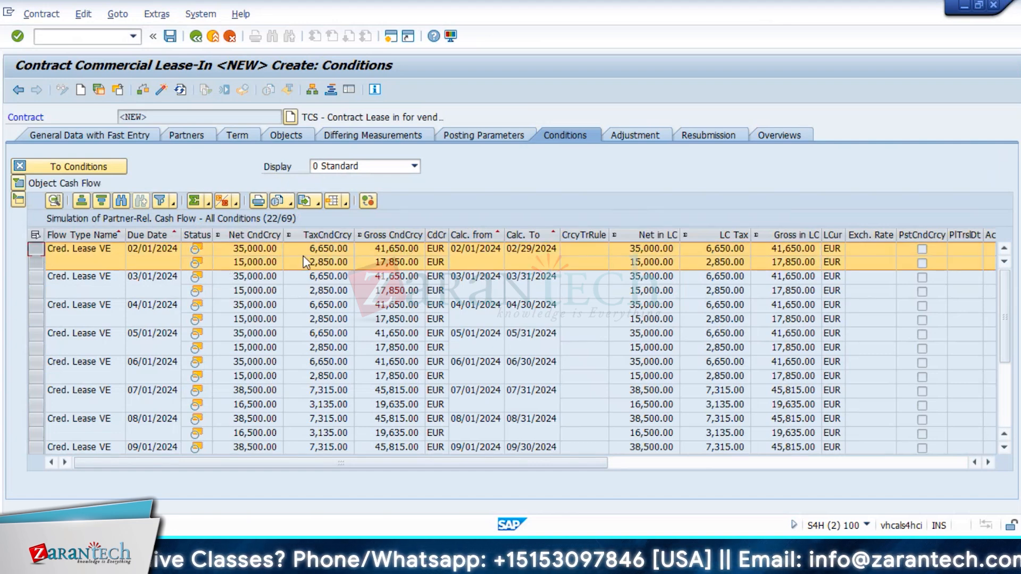
Step: Set the calculation method to 1 Exact Days and re-simulate the cash flow
click(516, 140)
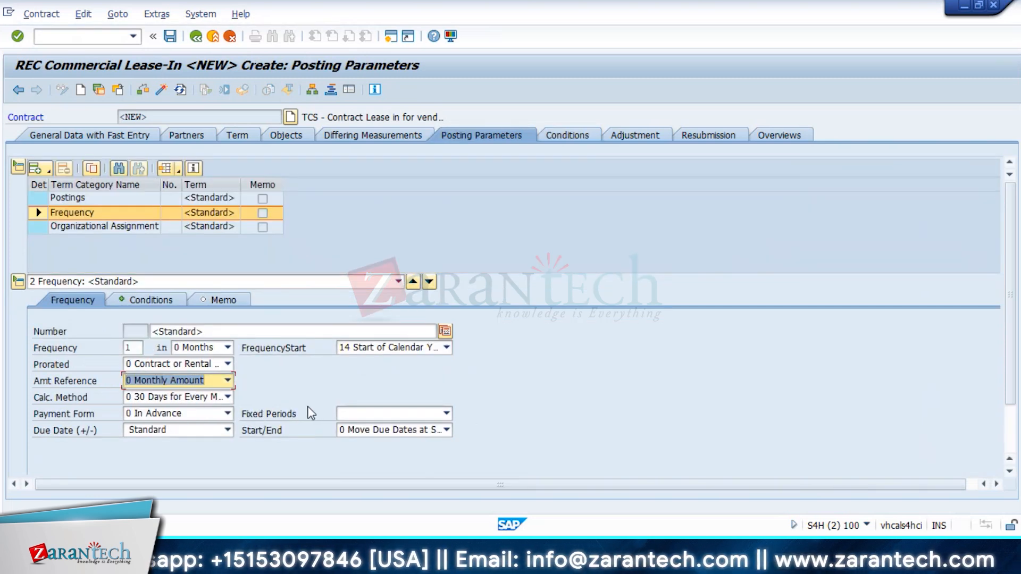
click(227, 397)
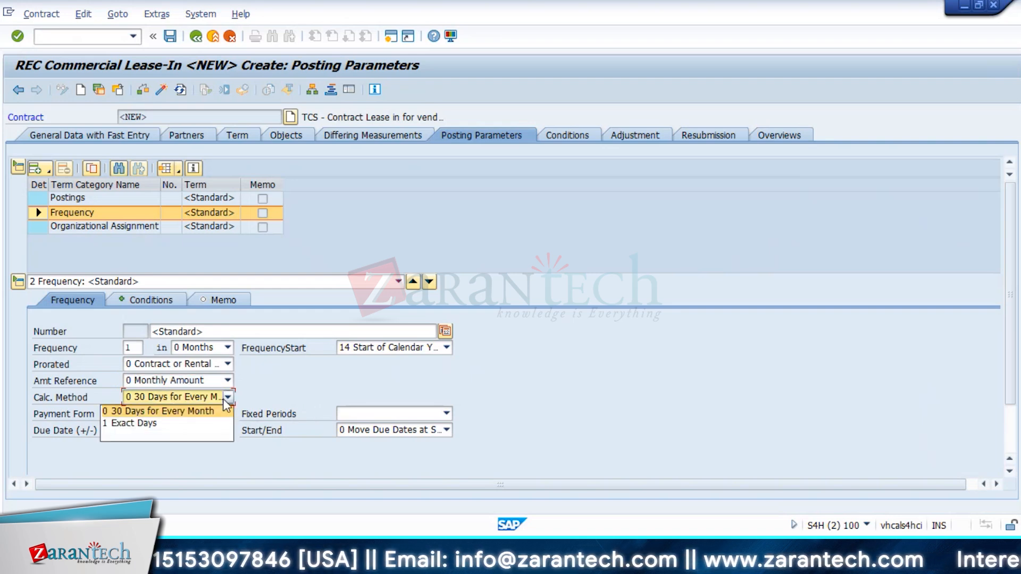
click(180, 424)
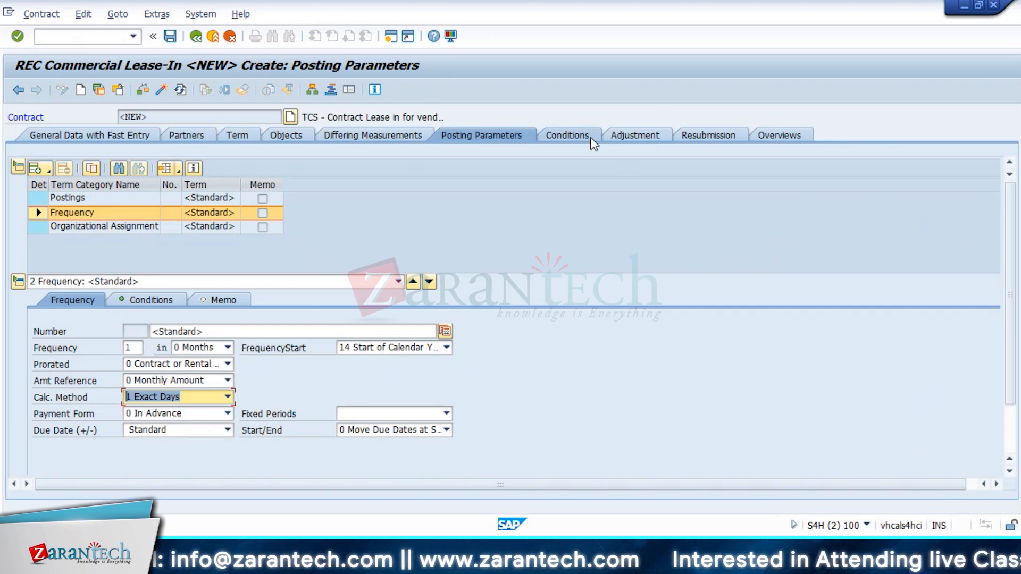
click(555, 137)
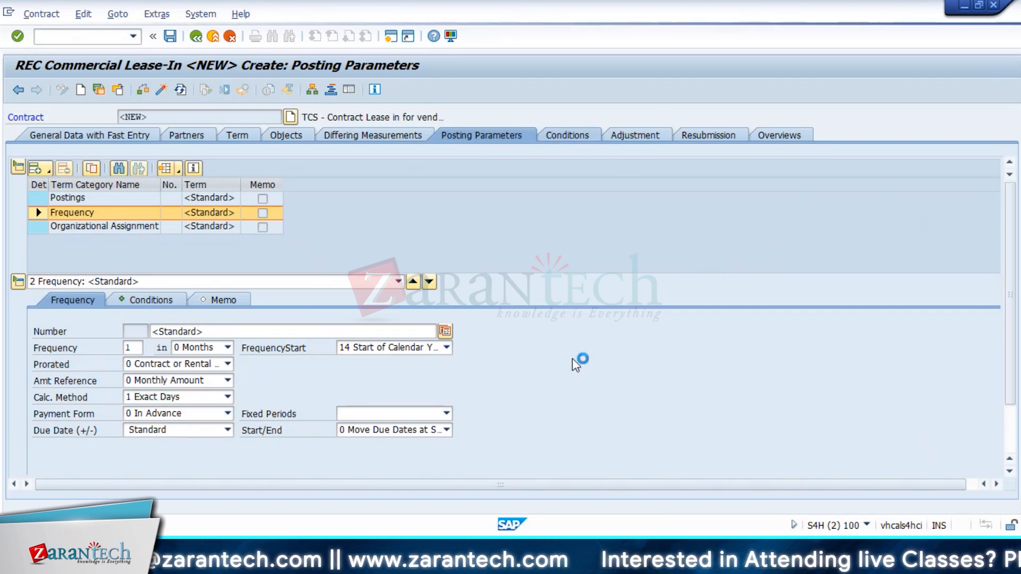
click(281, 186)
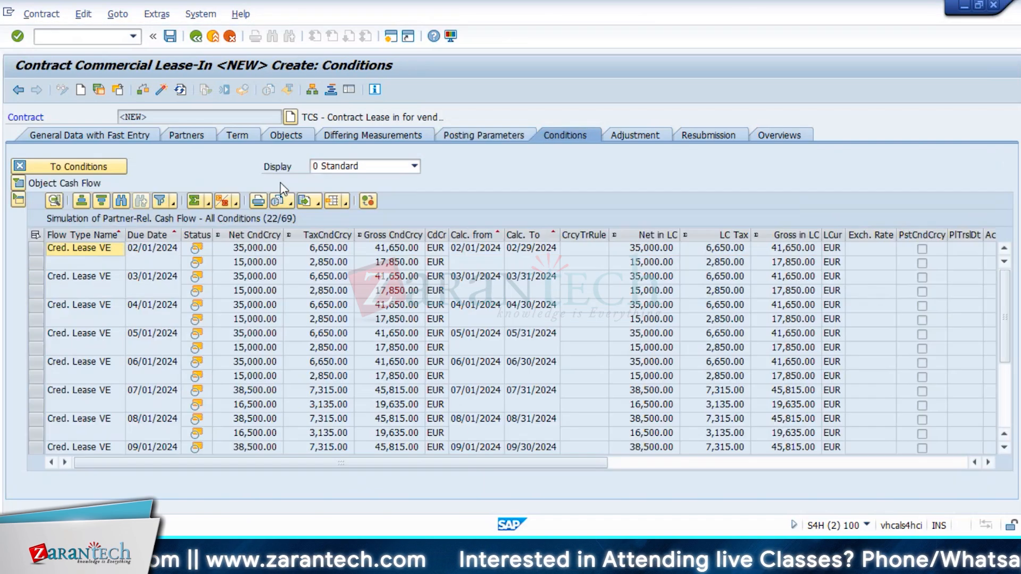
Step: Check the first February 2024 cash-flow rows, including the 35,000.00 net amount
click(254, 248)
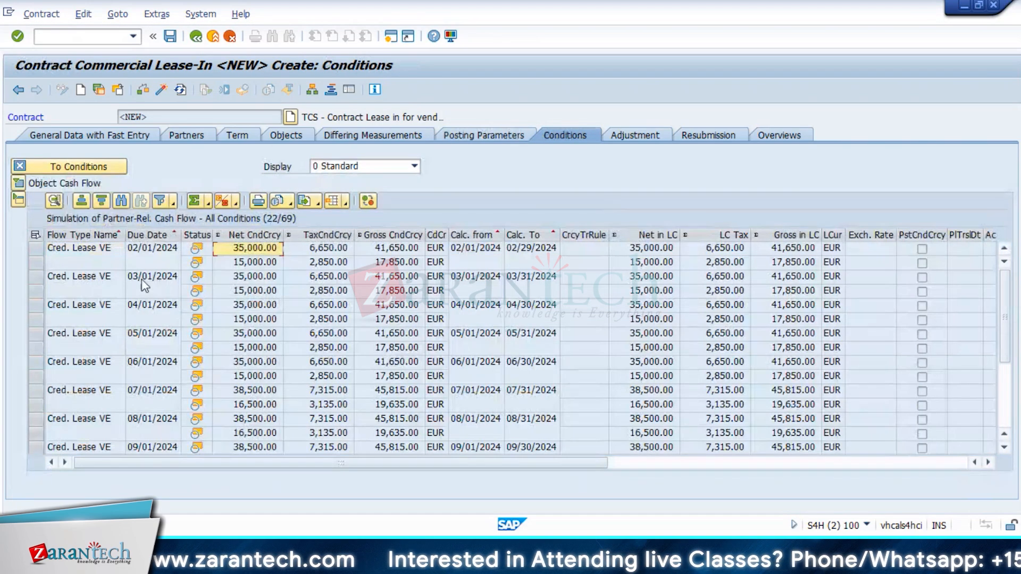
drag(41, 248, 40, 262)
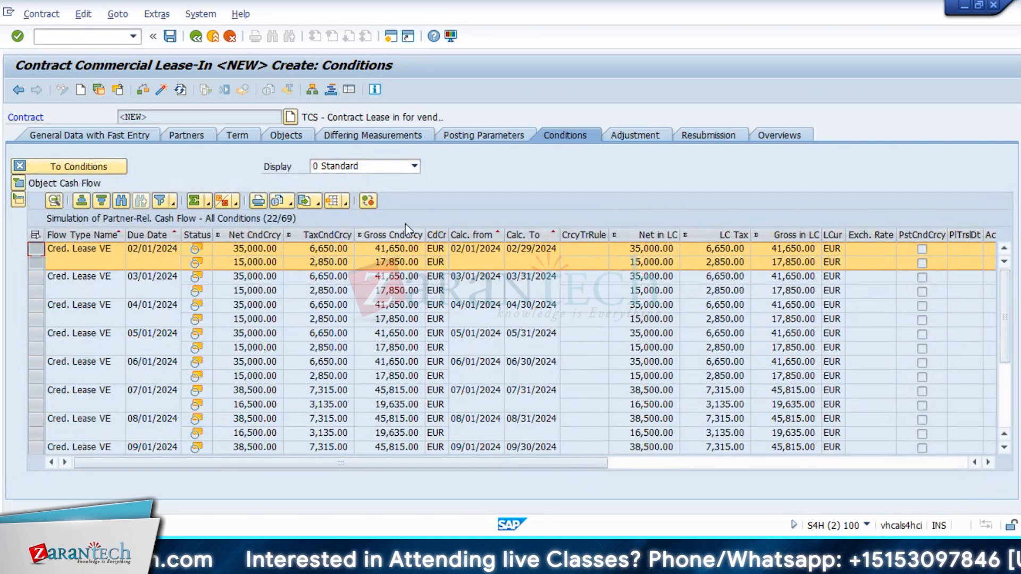
click(483, 135)
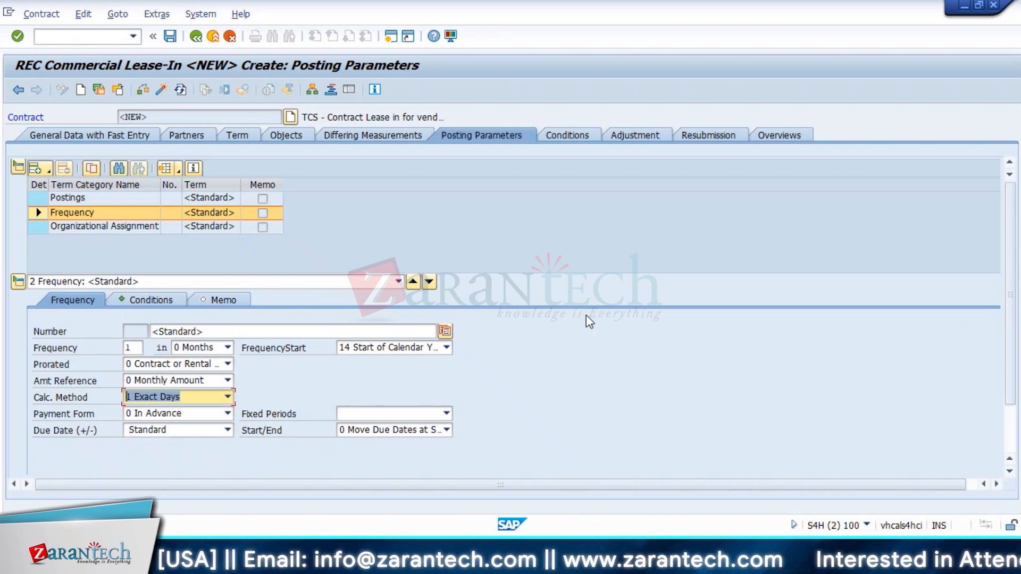
Step: Restore 3 Cyclical Amount as amount reference and re-simulate, checking the 35,000.00 and 15,000.00 amounts
click(204, 381)
click(183, 430)
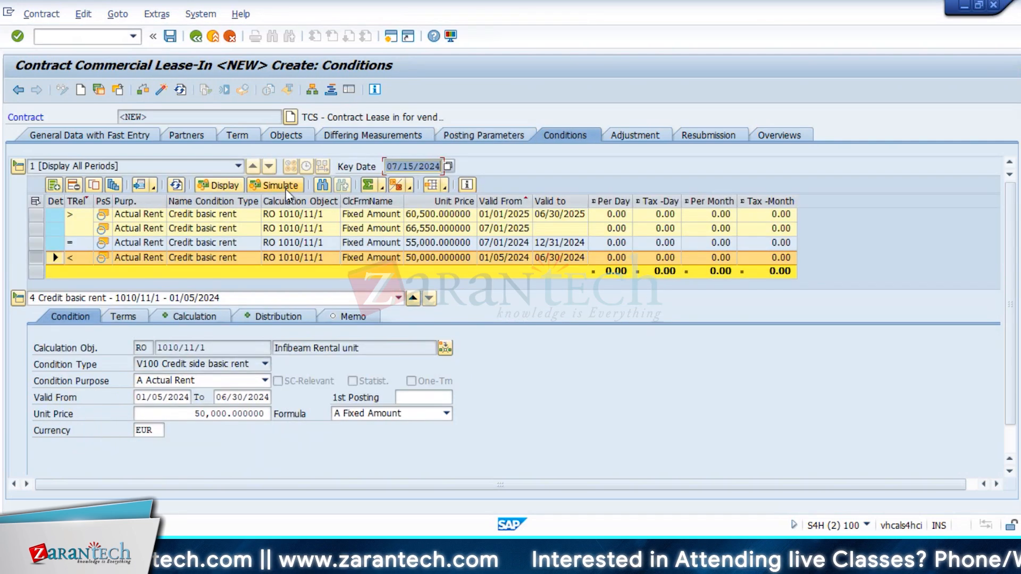
click(272, 187)
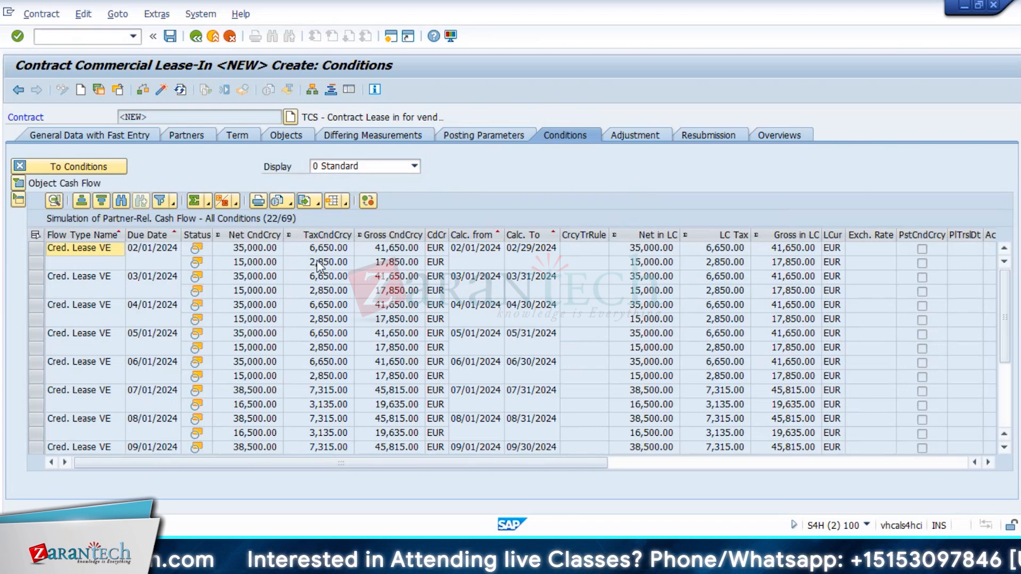
click(242, 251)
click(242, 262)
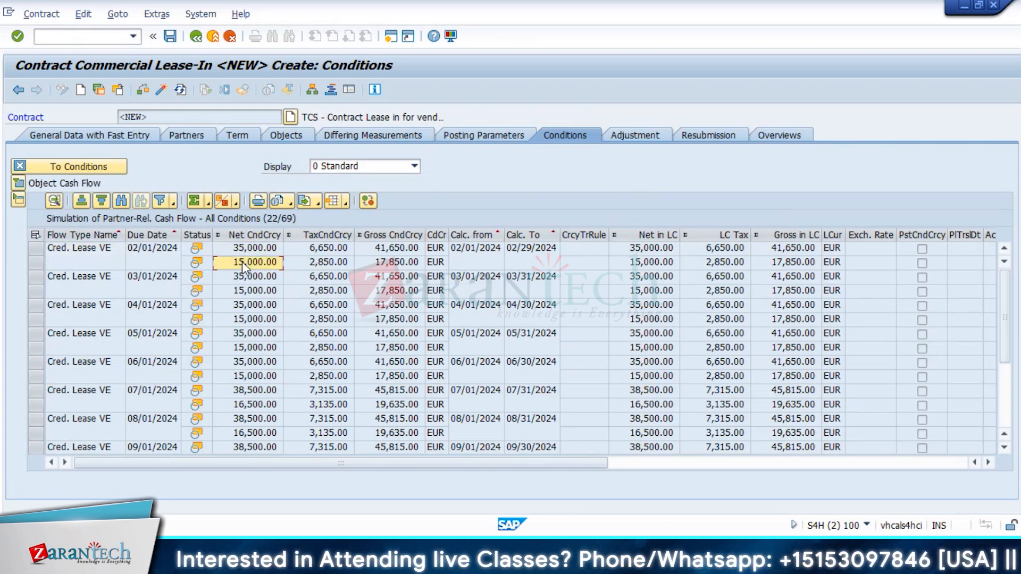
click(79, 166)
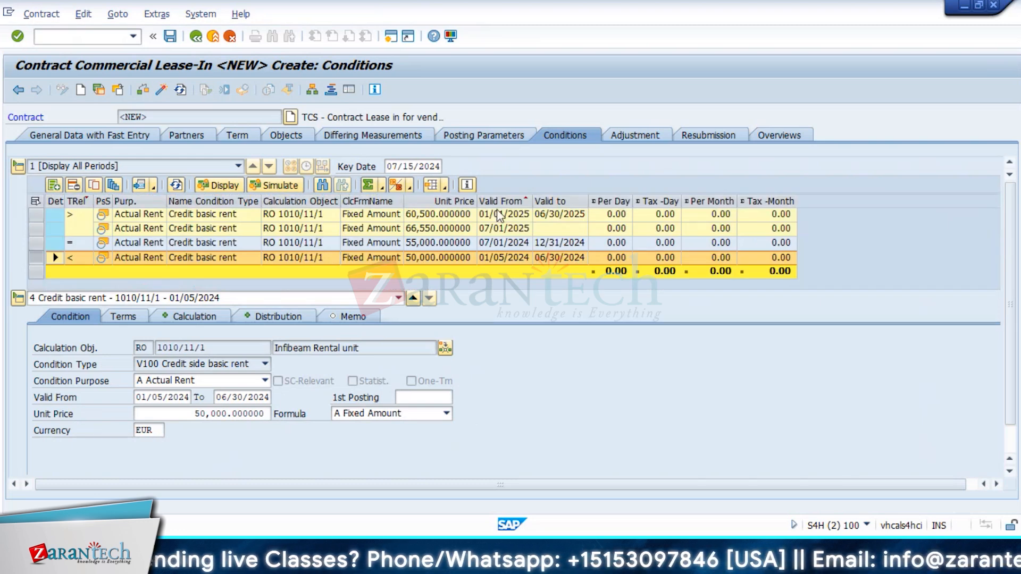
Step: Set Start/End to 1 Move Due Dates Only at Start and re-simulate the cash flow
click(481, 136)
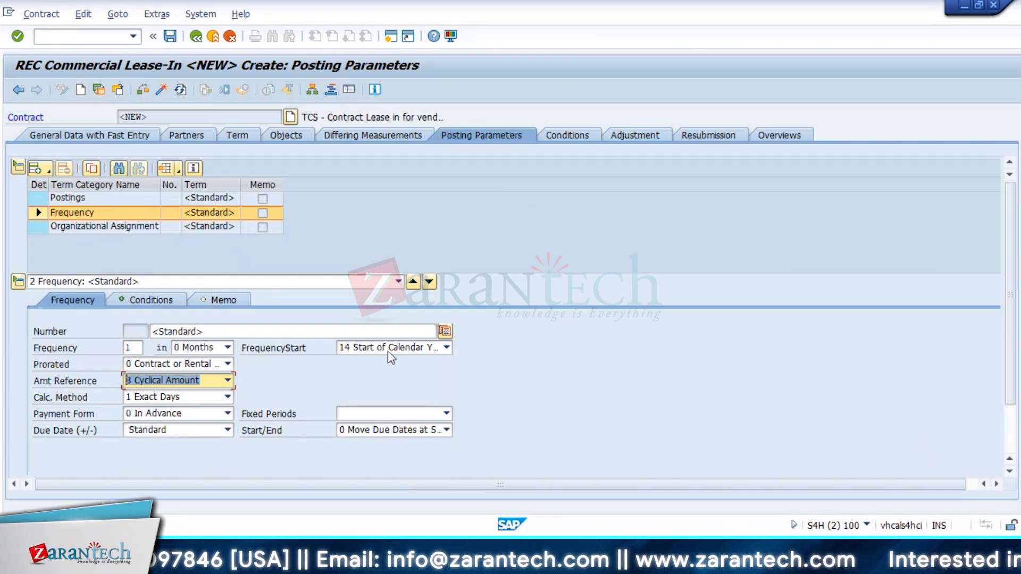
click(414, 432)
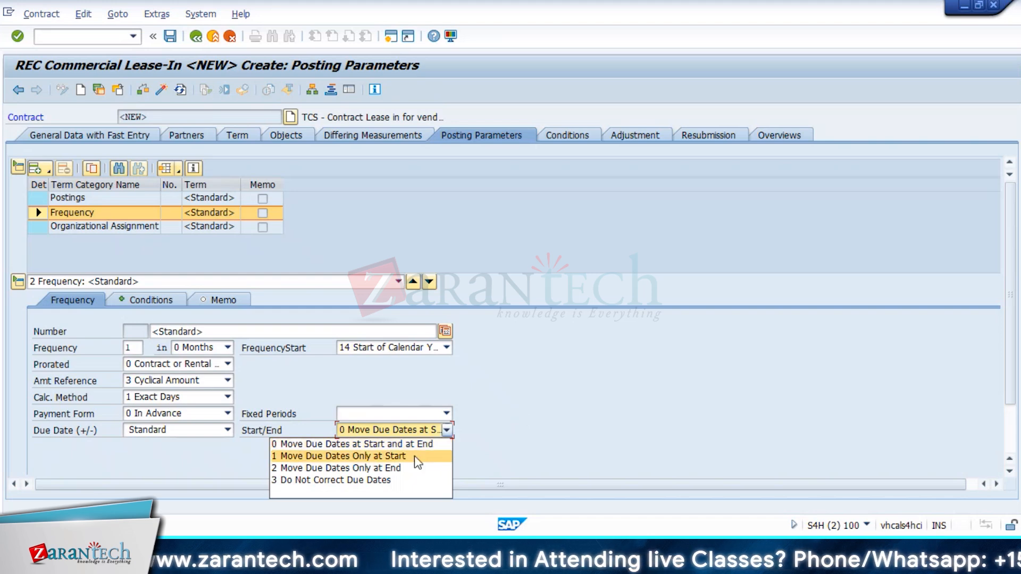
click(399, 468)
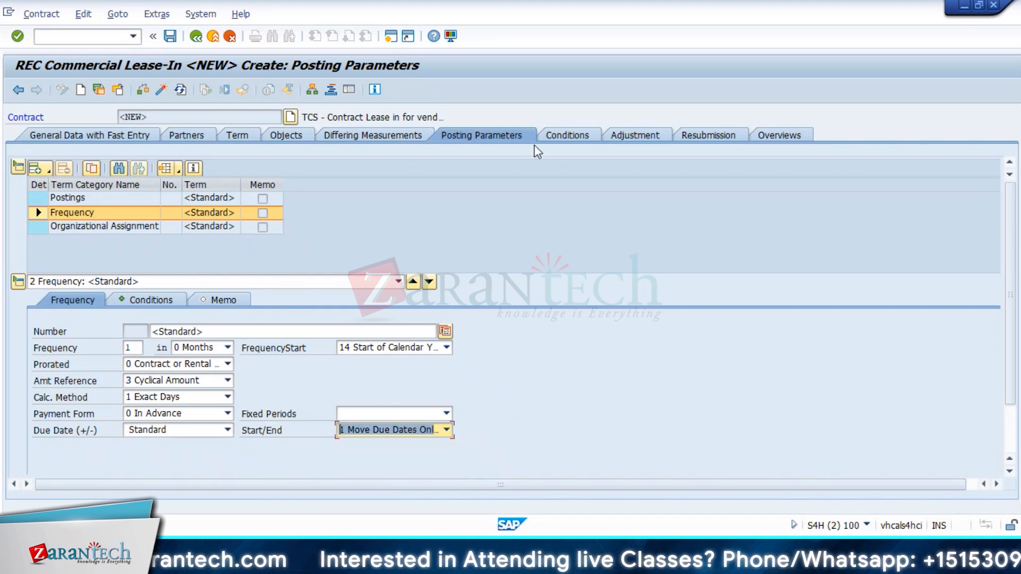
click(547, 139)
click(258, 181)
click(85, 167)
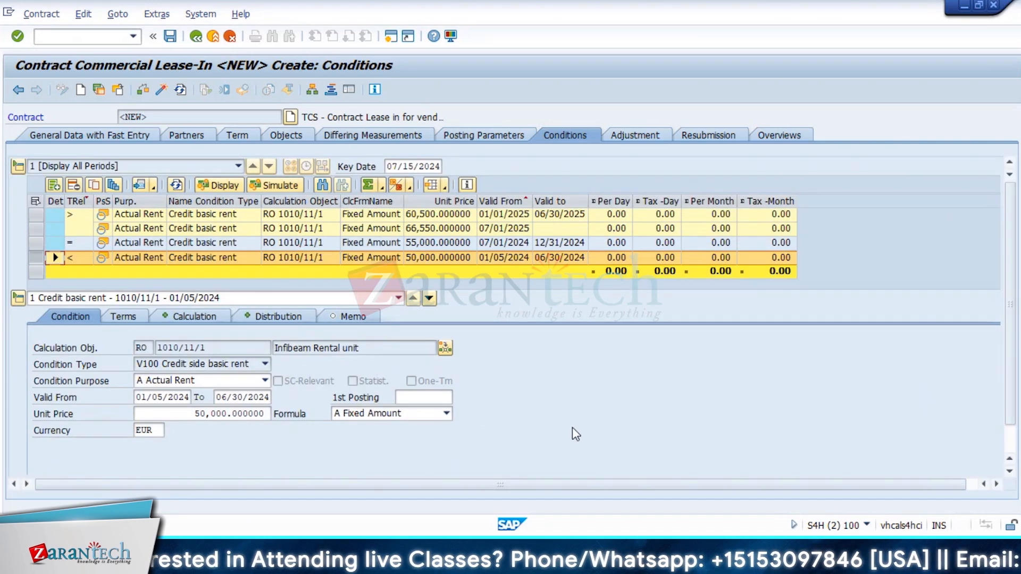
Step: Set Start/End to 0, Calc. Method to 0 30 Days for Every Month, FrequencyStart to 13 Start of Condition
click(493, 140)
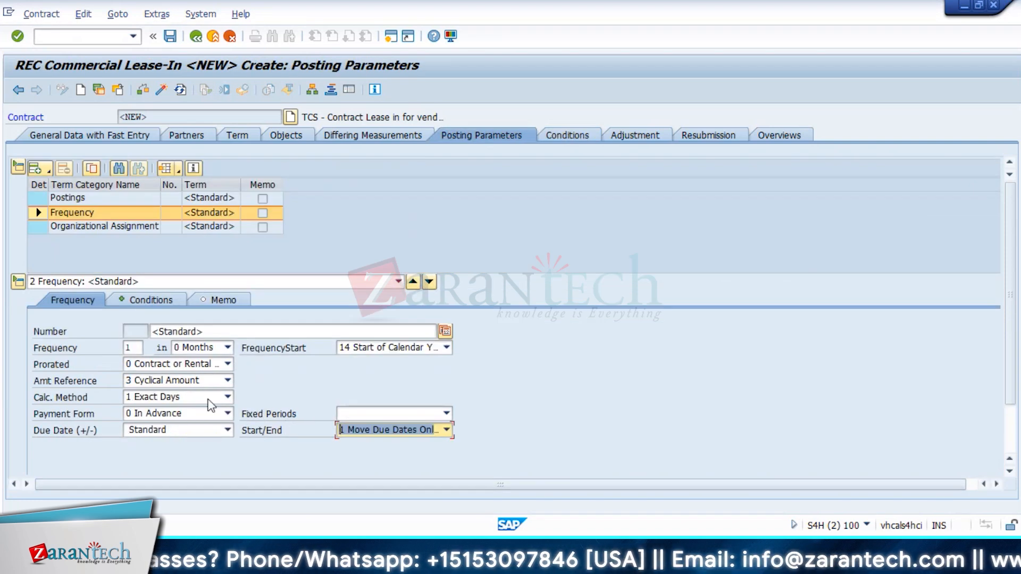
click(409, 431)
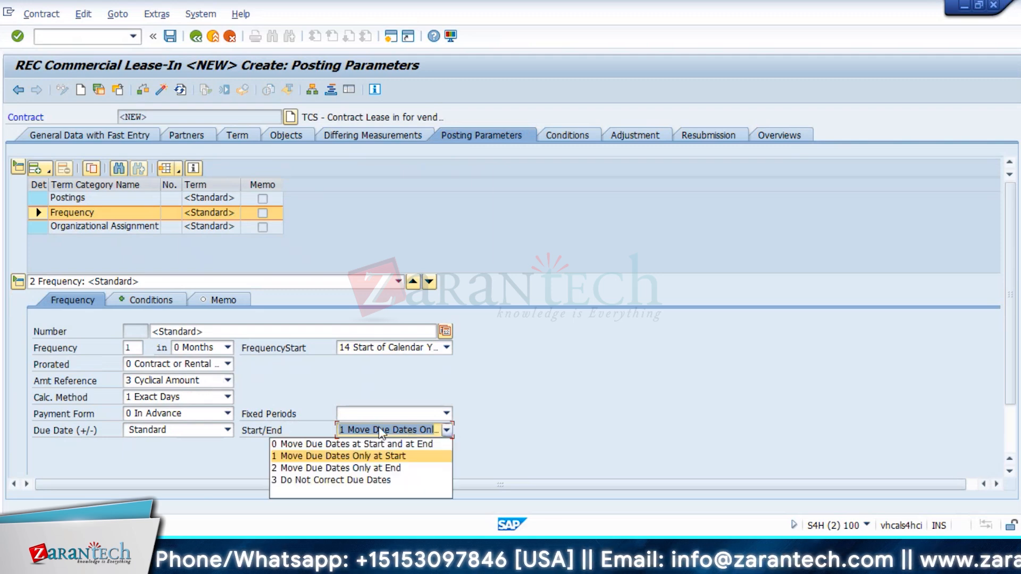
click(383, 442)
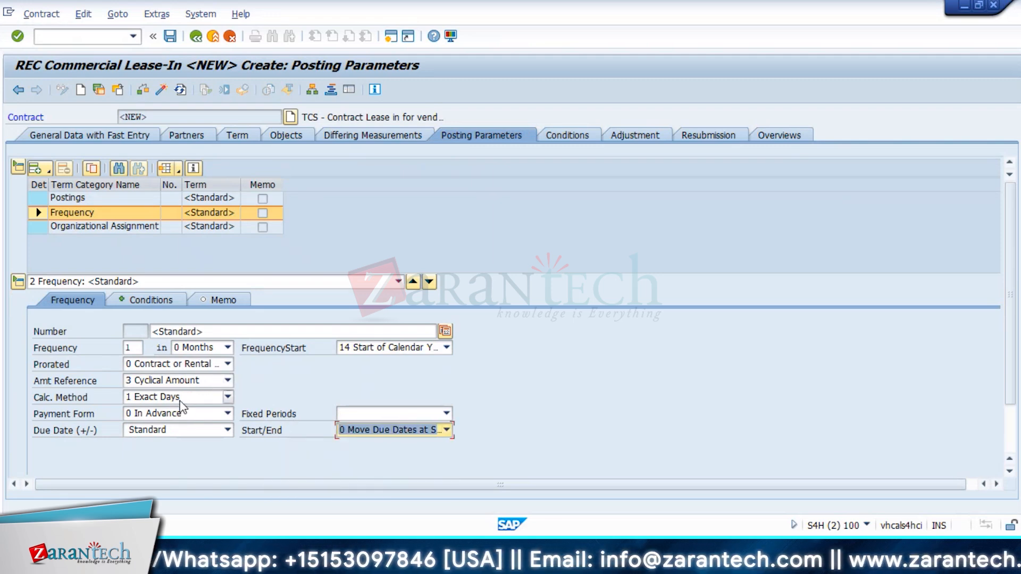
click(188, 399)
click(166, 411)
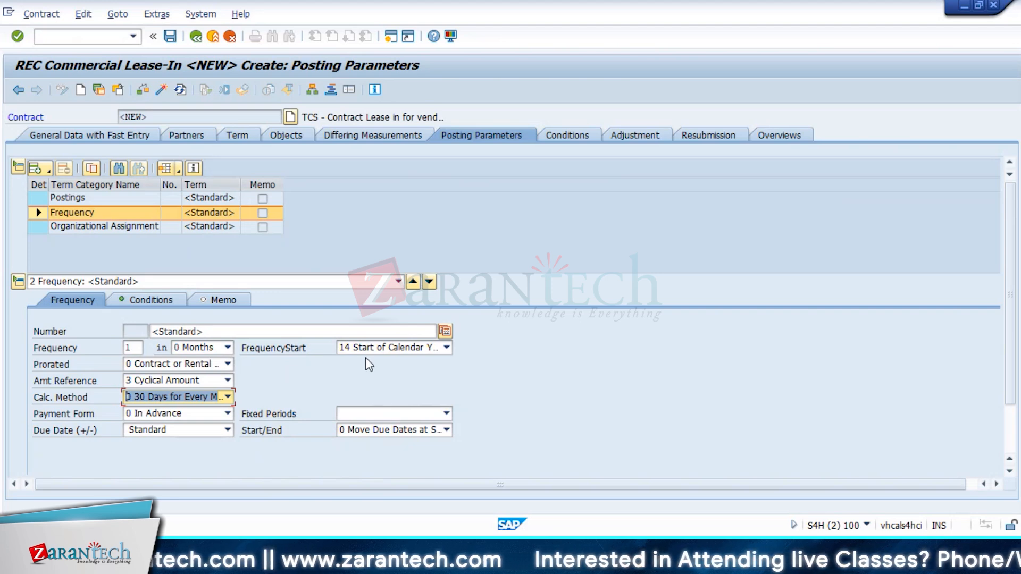
click(391, 350)
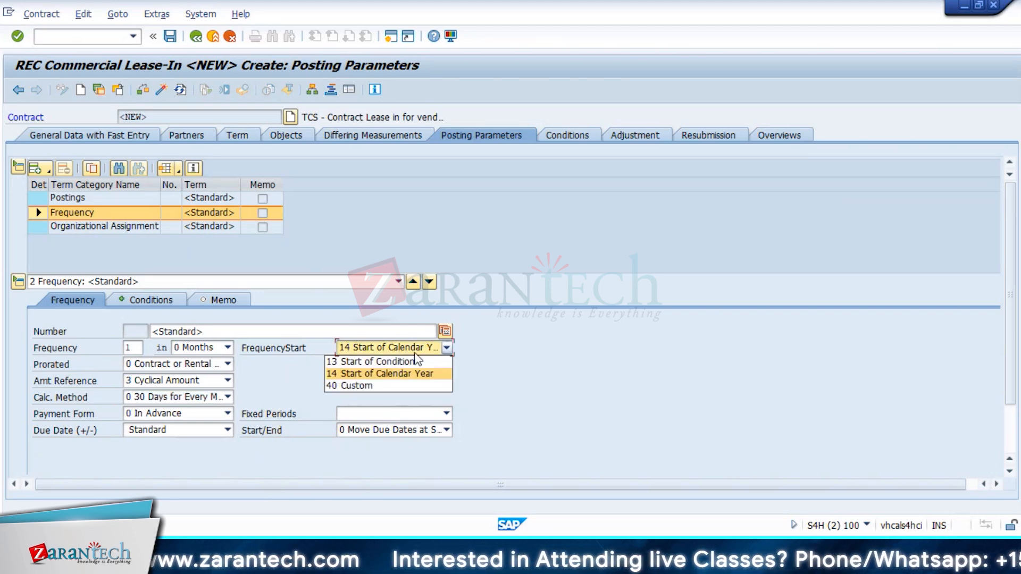
click(408, 361)
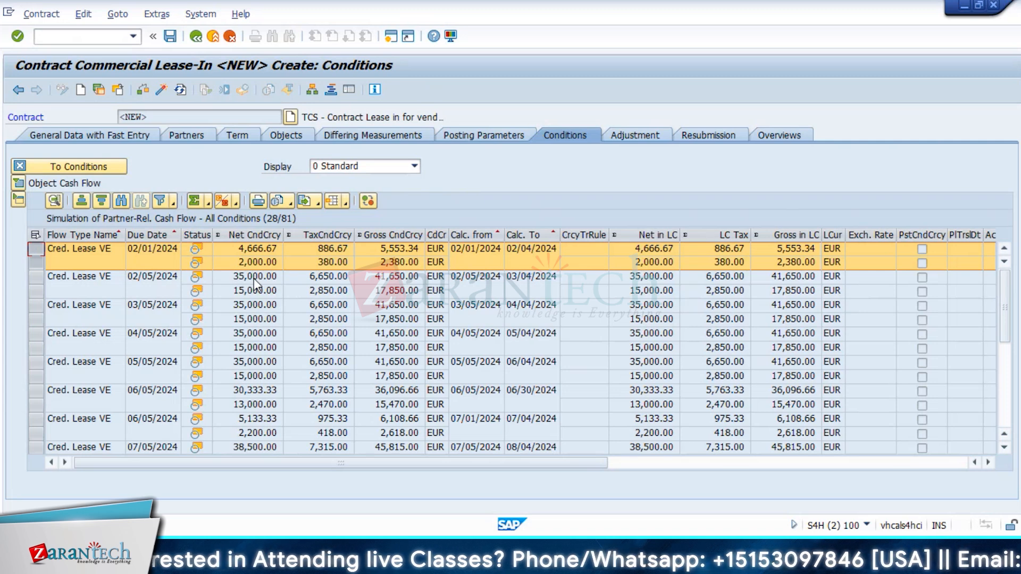
Step: Review the 02/01 and 02/05/2024 cash-flow entries and the 4,666.67 net amount, then go back to the conditions
click(254, 279)
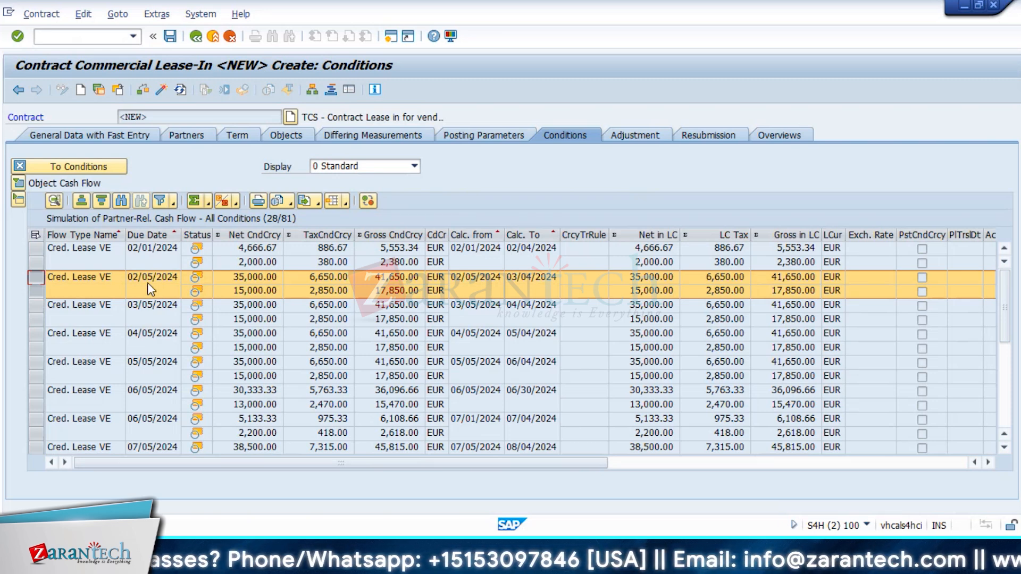
click(247, 249)
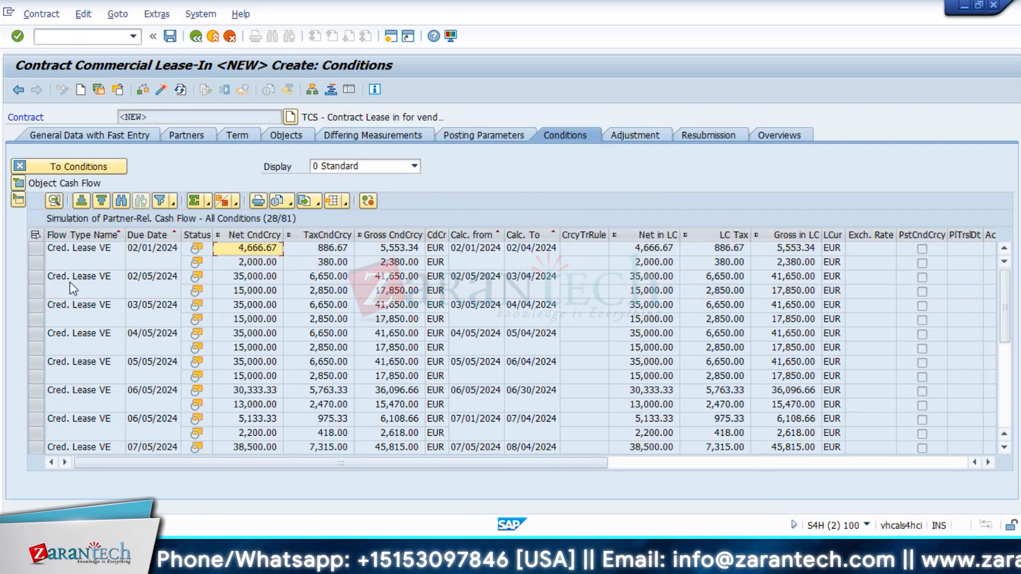
click(36, 253)
drag(36, 255, 35, 263)
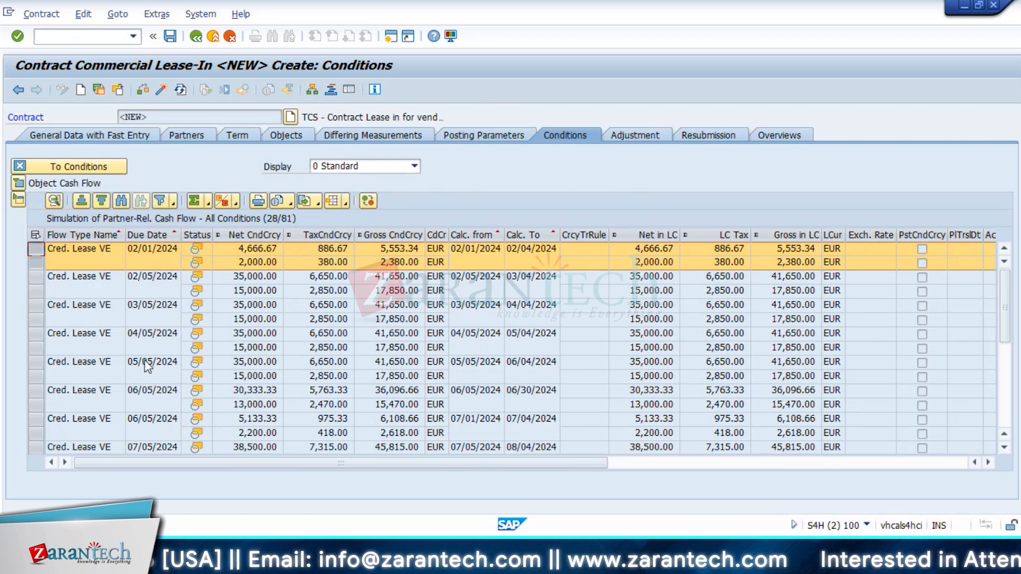
click(254, 261)
click(256, 250)
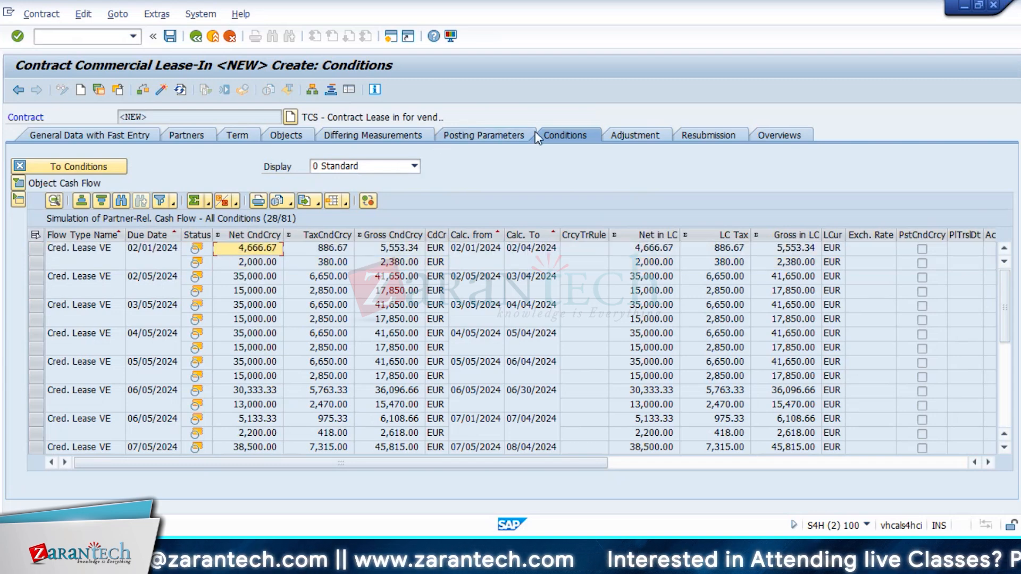
click(75, 168)
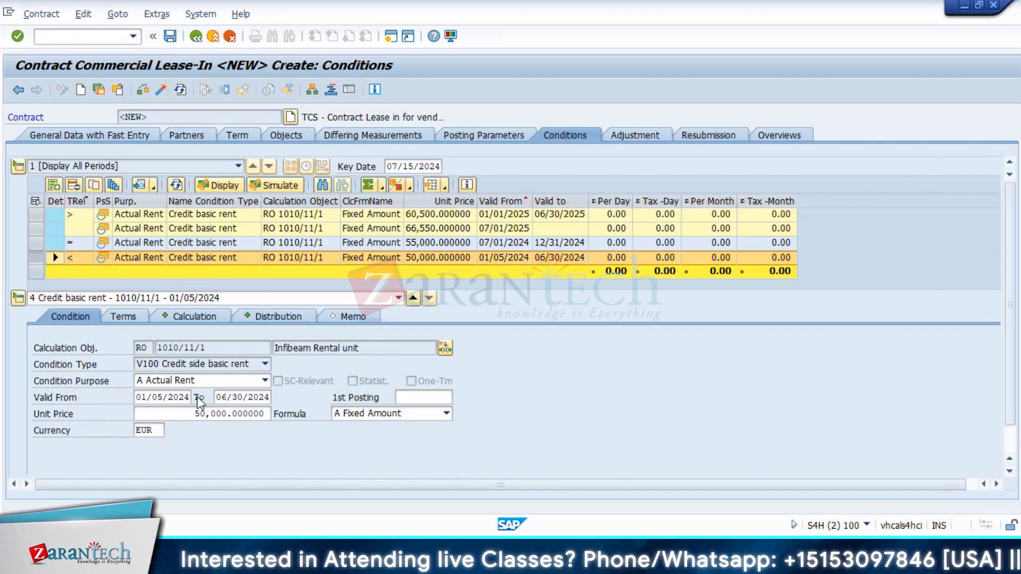
Step: Copy Valid From 01/05/2024 into the 50,000 condition's 1st Posting date and re-simulate the cash flow
click(429, 396)
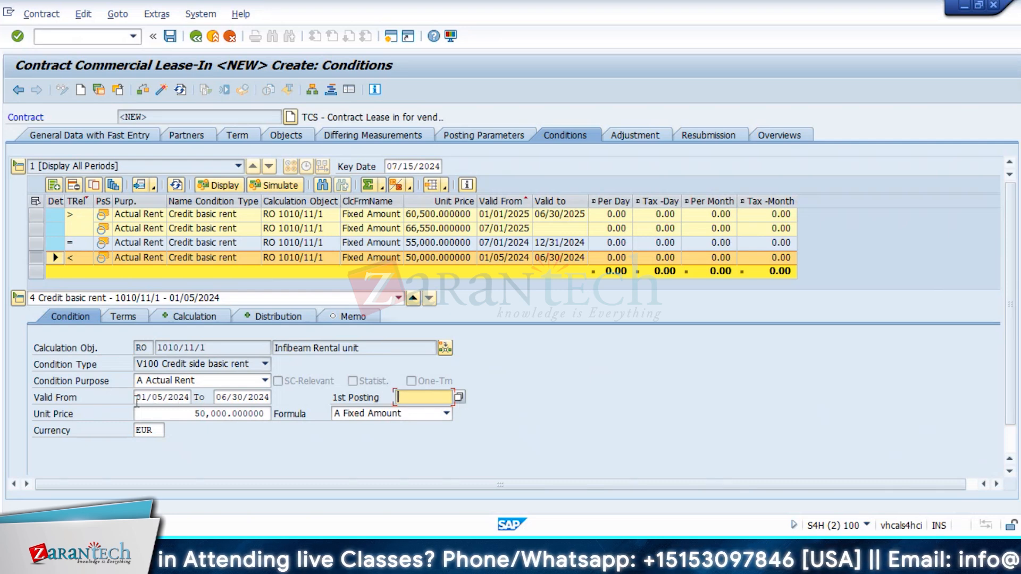
drag(136, 397, 189, 396)
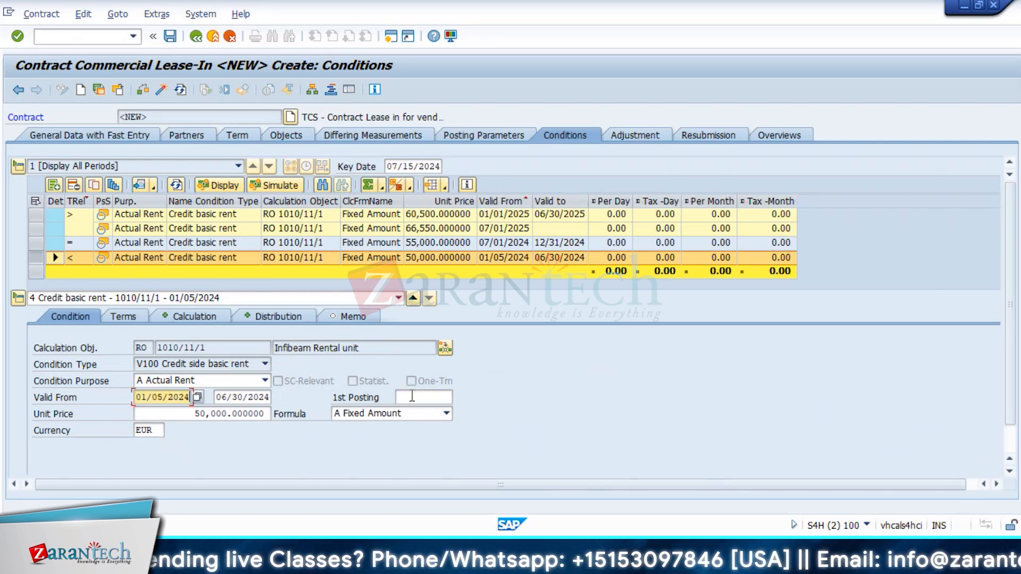
click(412, 396)
drag(136, 397, 189, 396)
key(ctrl+c)
click(190, 397)
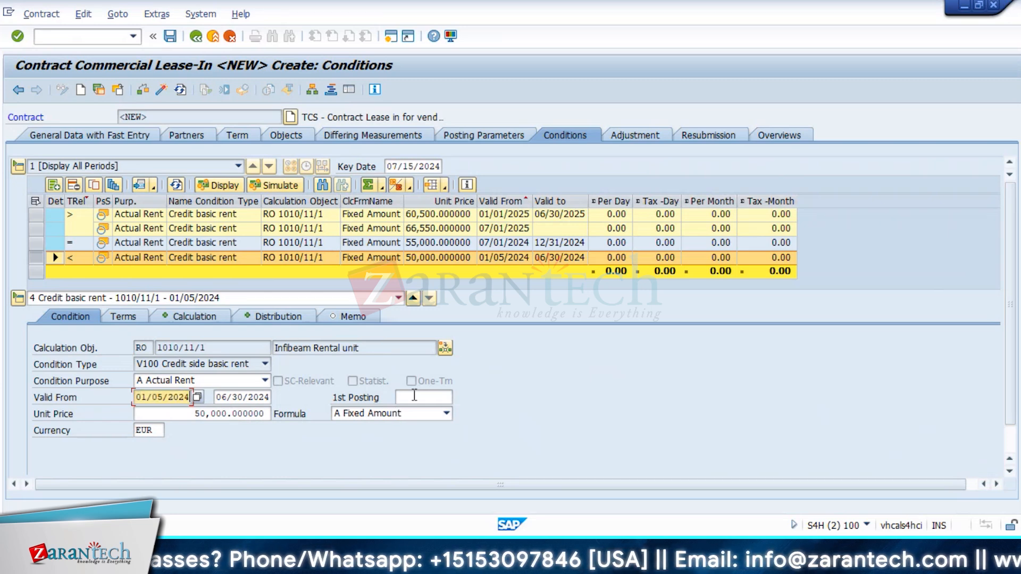
click(415, 396)
key(ctrl+v)
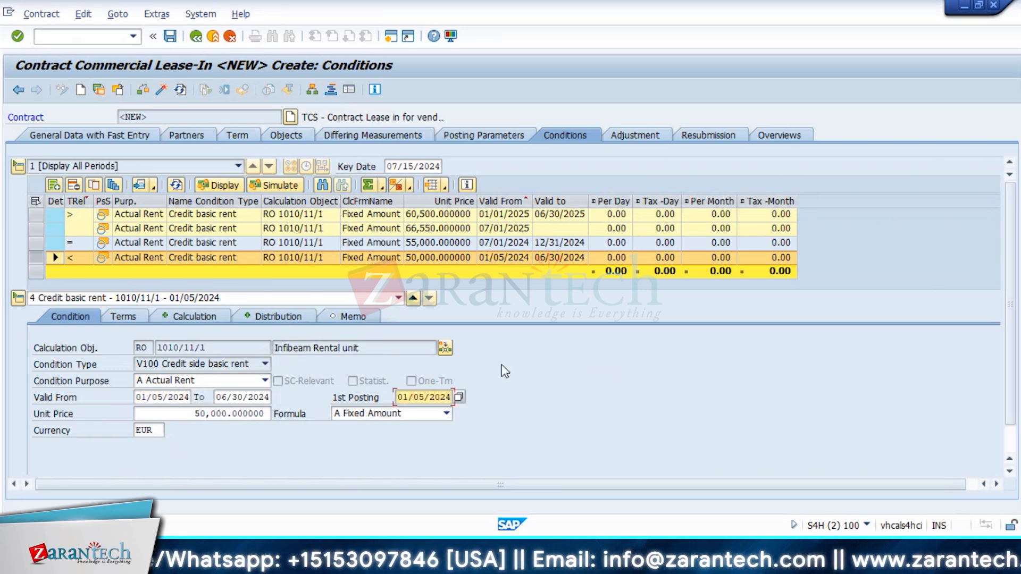
click(265, 187)
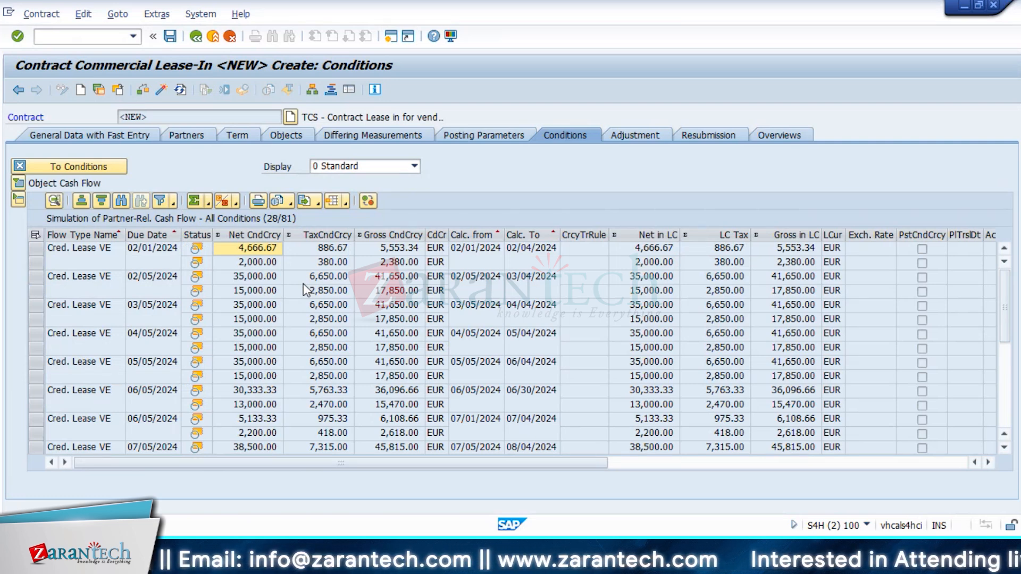
Step: Select the 02/01/2024 cash-flow entry and switch to the Posting Parameters frequency settings
click(38, 249)
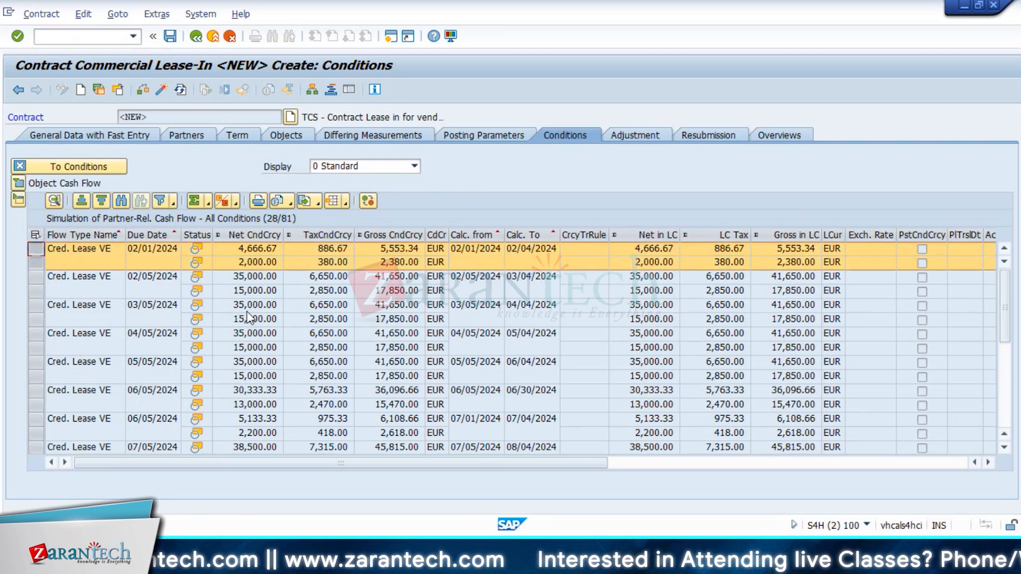
click(473, 136)
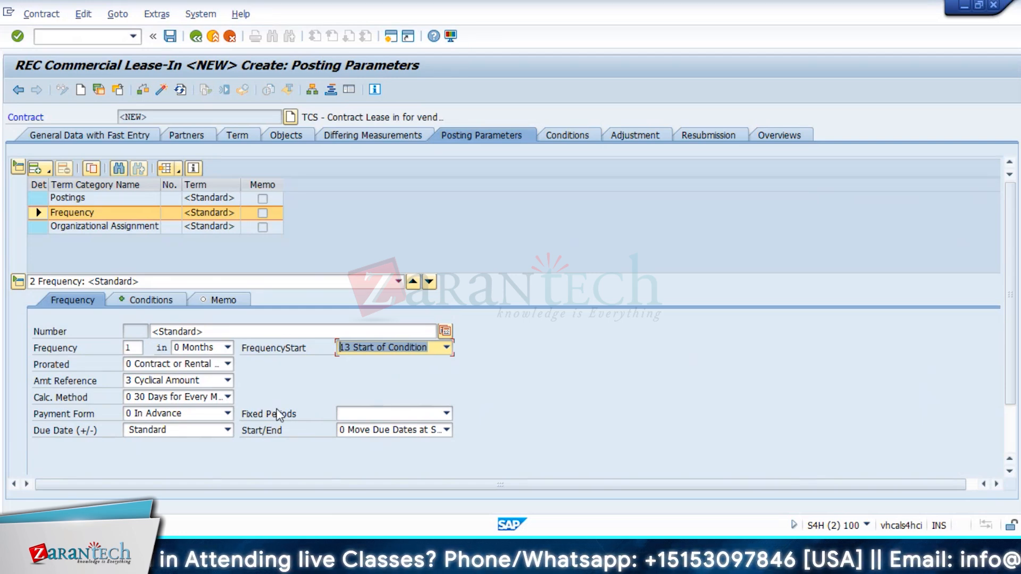
Step: Switch Amt Reference to 0 Monthly Amount and check the re-simulated cash flow
click(227, 380)
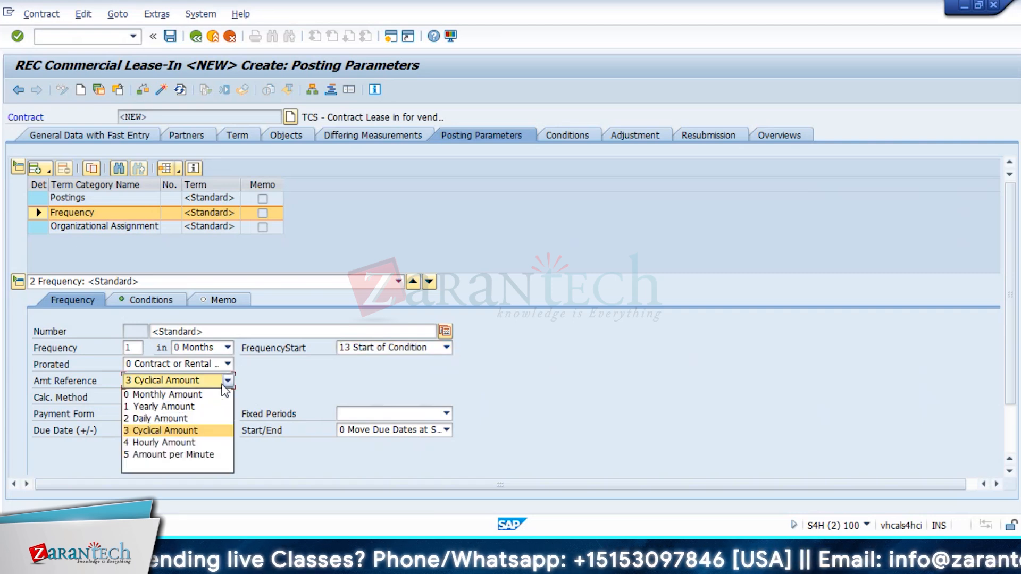
click(215, 395)
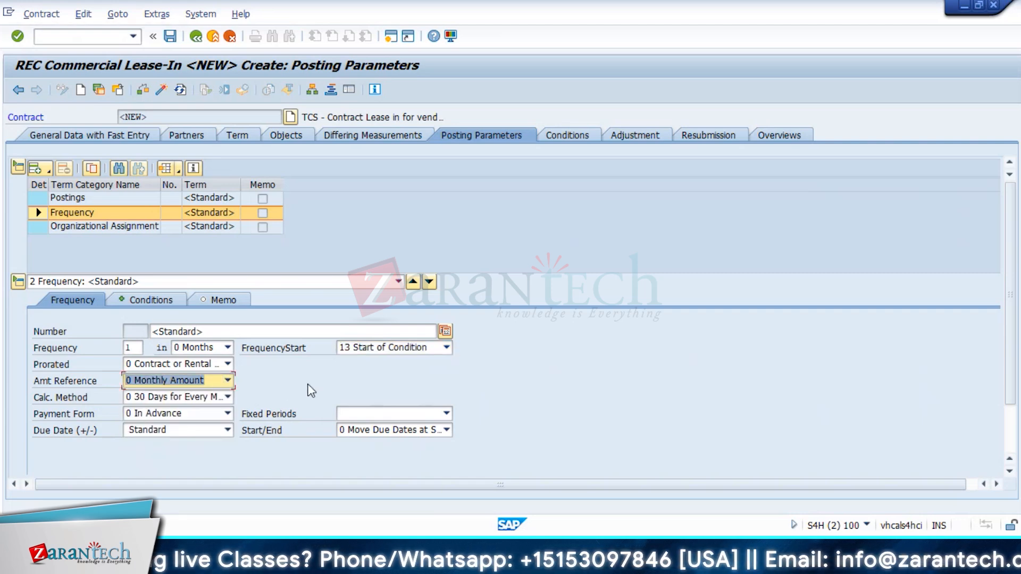
click(565, 142)
click(277, 187)
click(36, 249)
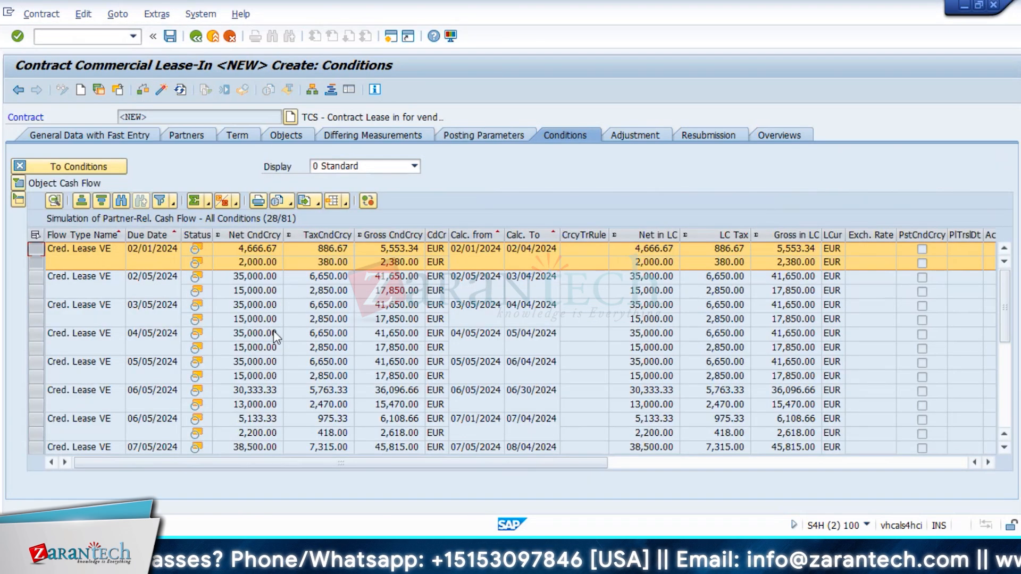
click(69, 166)
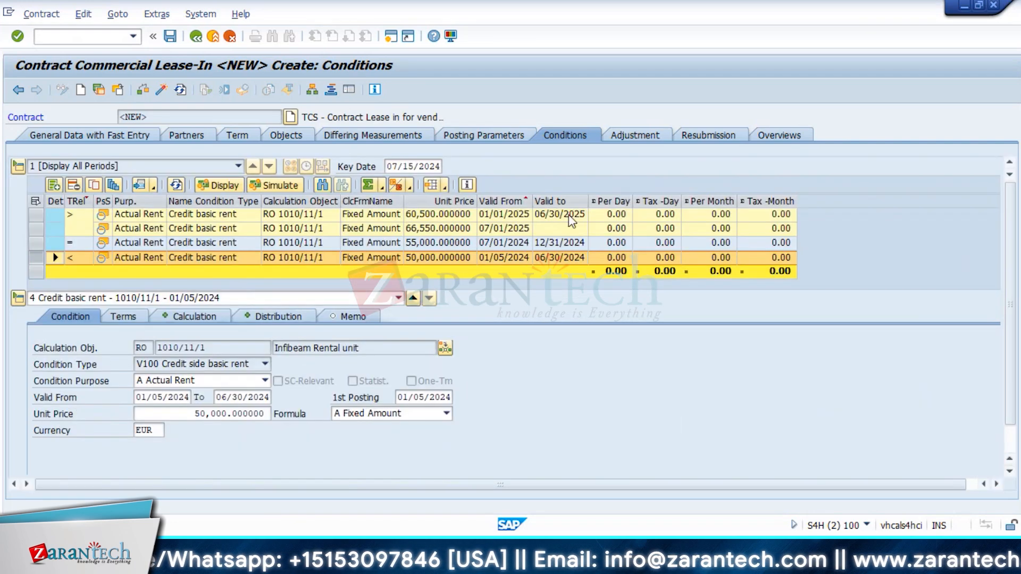
Step: Set Calc. Method to 1 Exact Days and re-simulate, so the first period becomes 4,516.13
click(481, 135)
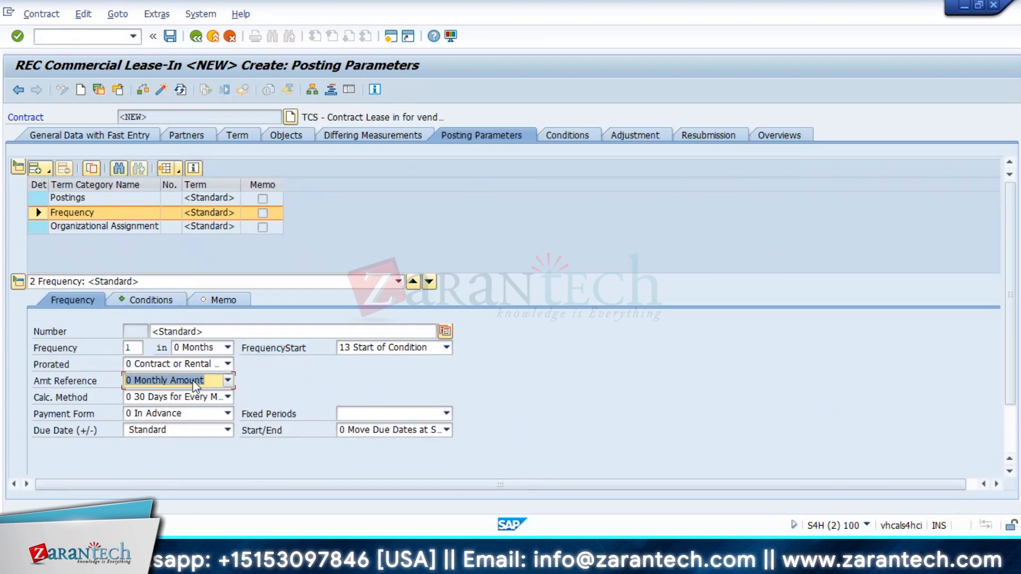
click(225, 396)
click(171, 424)
click(565, 135)
click(276, 186)
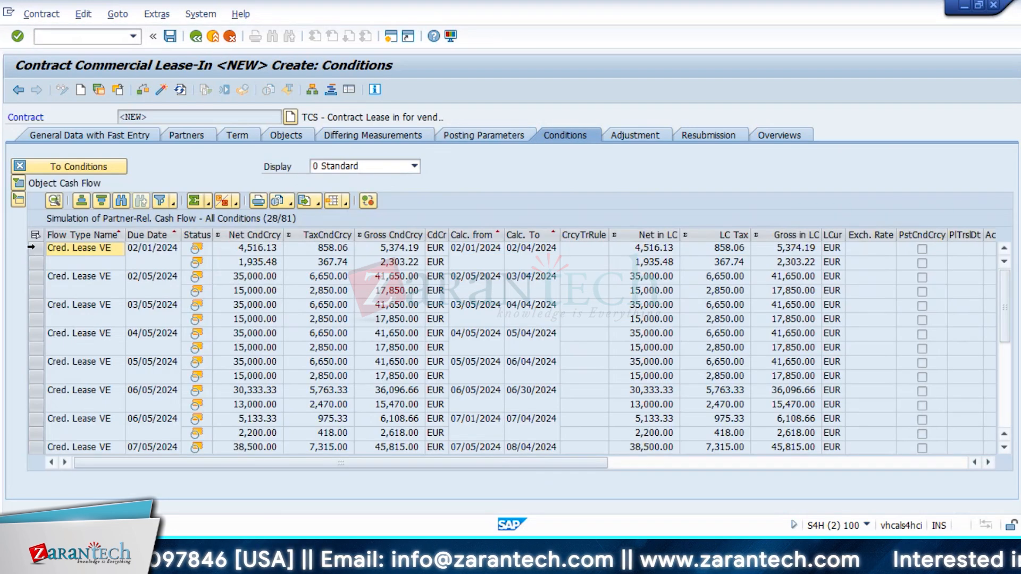
Step: Review the 02/01 and 02/05/2024 entries, set Display to 3 All, then return to Posting Parameters
click(36, 248)
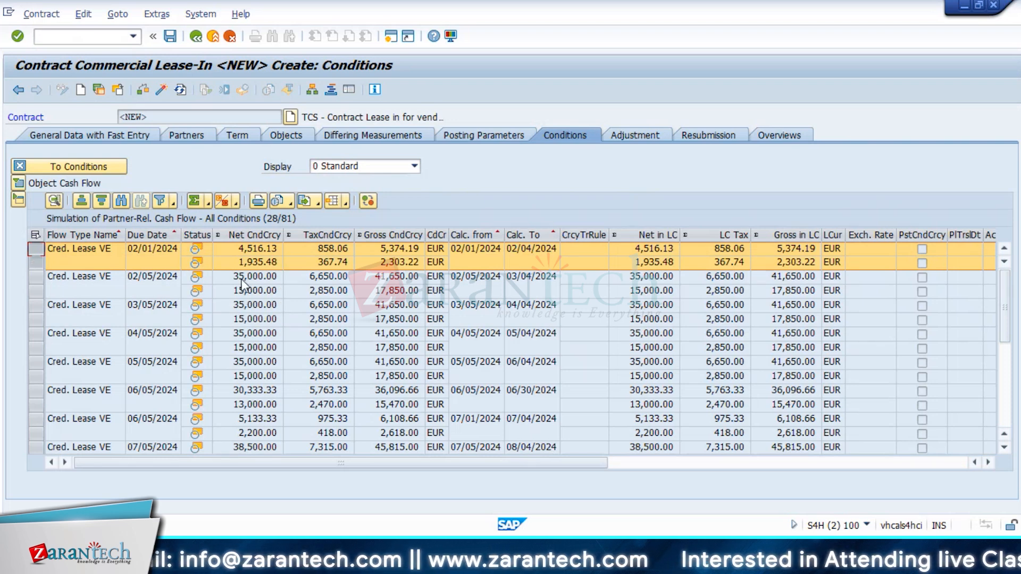
click(37, 277)
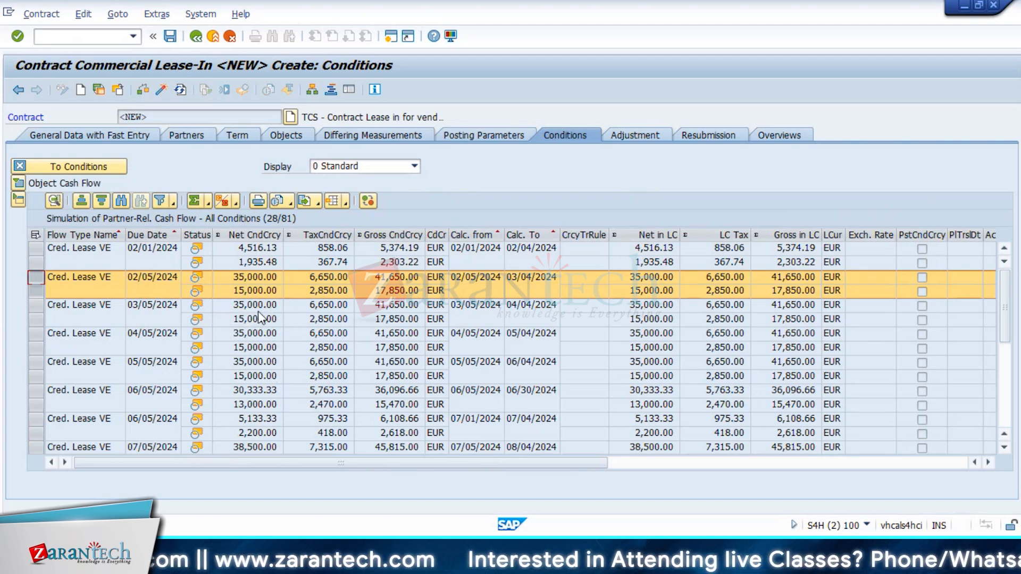
click(139, 253)
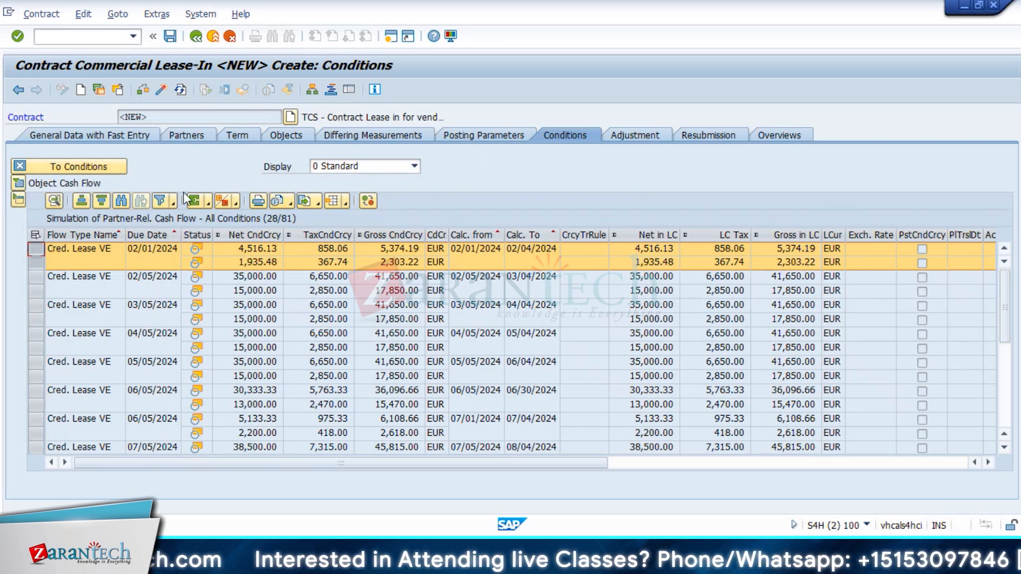
click(400, 167)
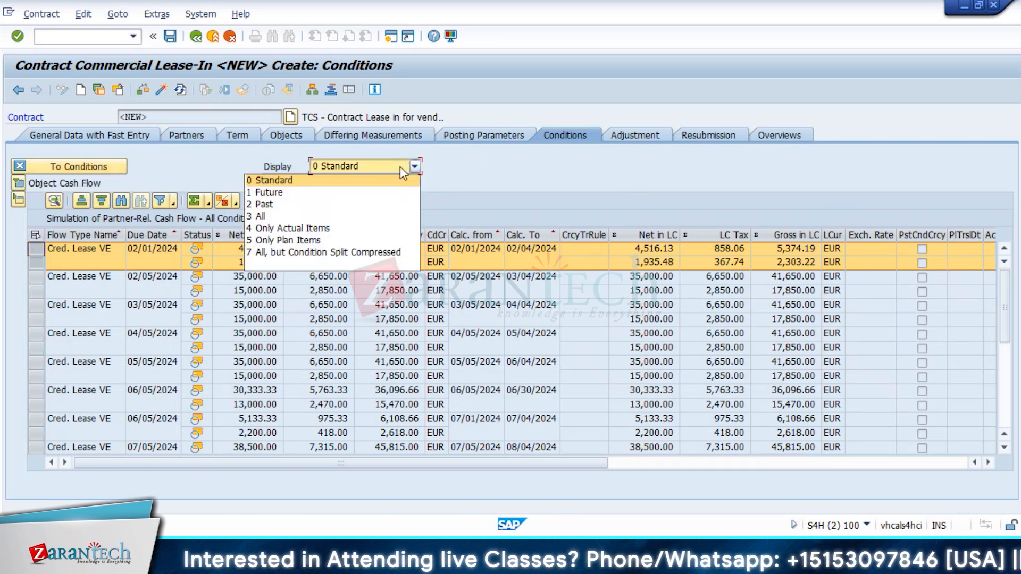
click(298, 216)
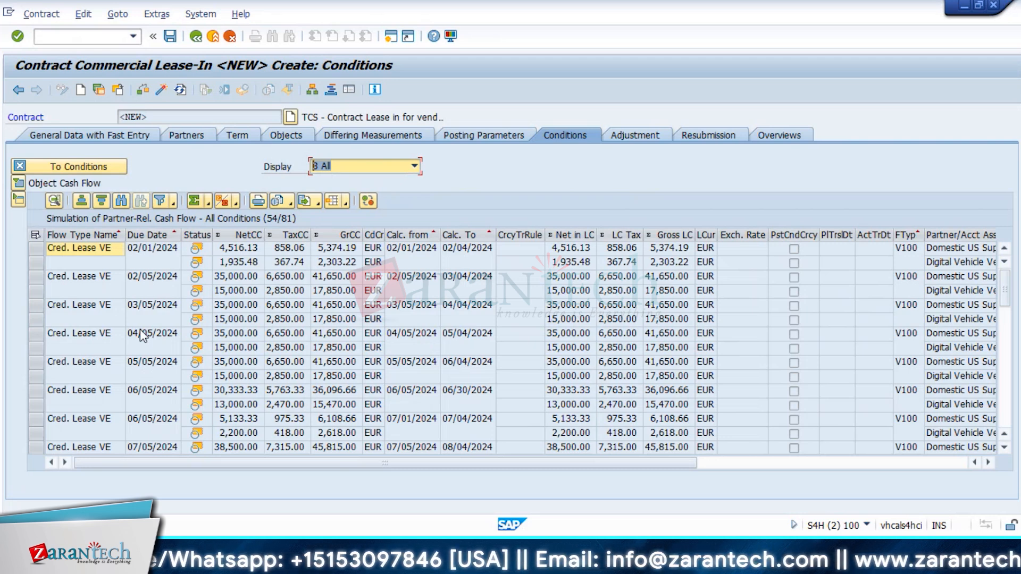
click(464, 137)
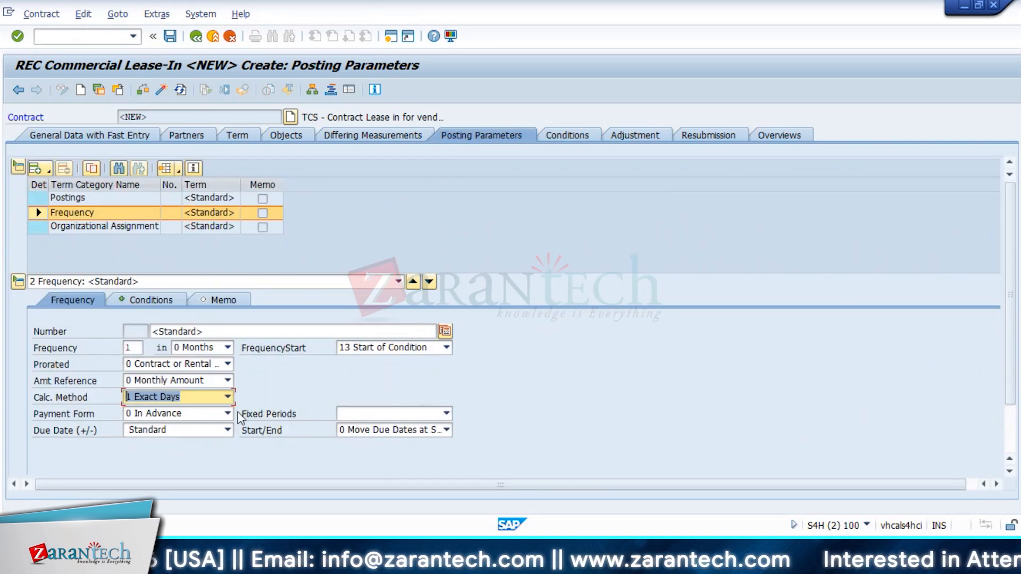
Step: Leave Amt Reference at 0 Monthly Amount and show the Term tab
click(227, 381)
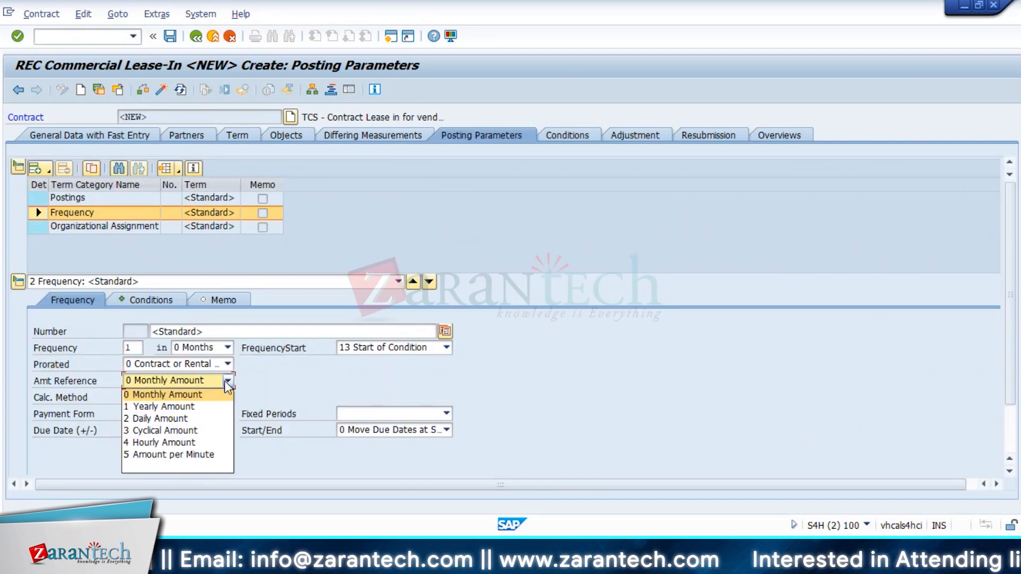
click(304, 386)
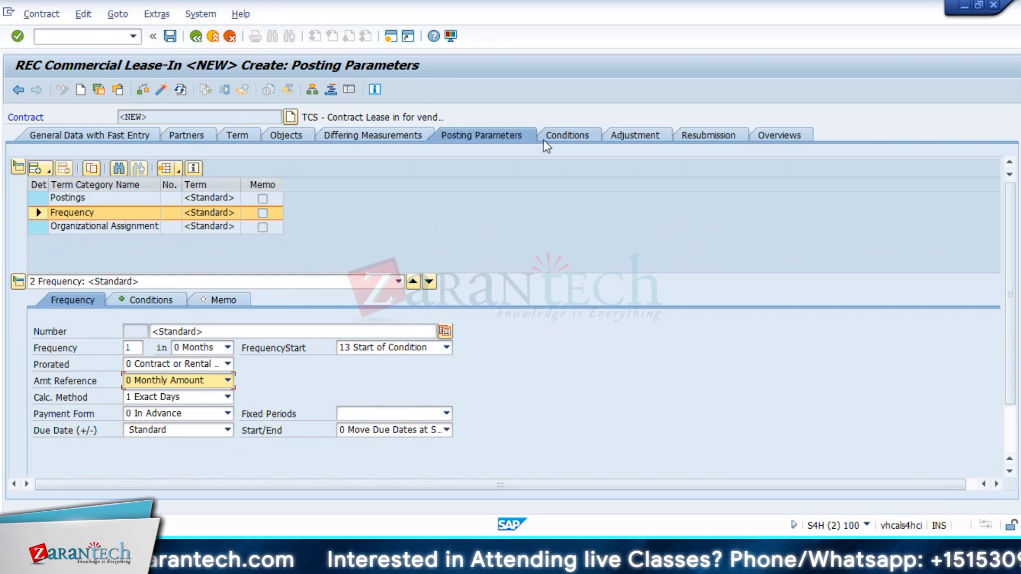
click(245, 137)
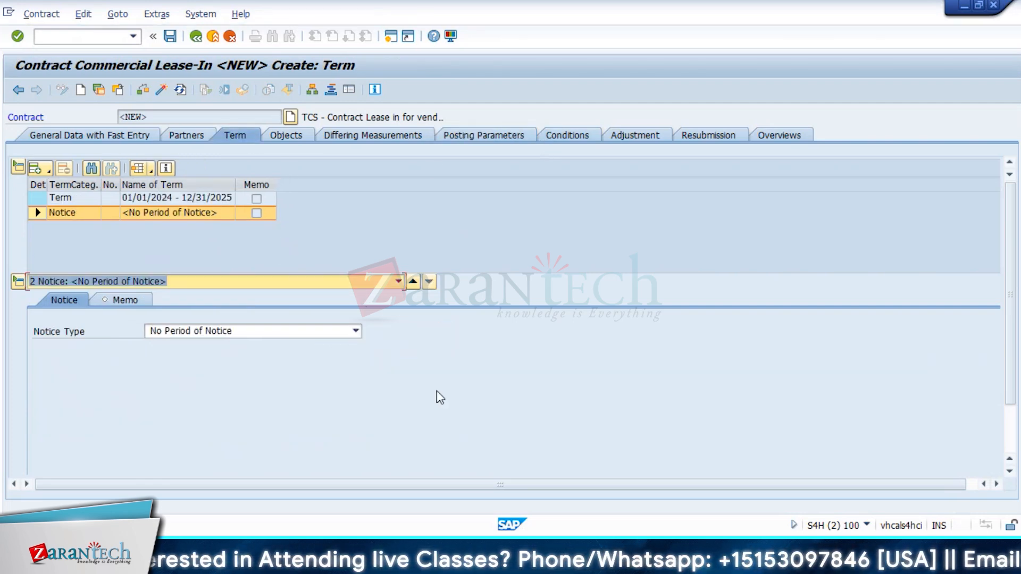
Step: Show the main term's dates and inspect the cash-flow start date
double_click(68, 197)
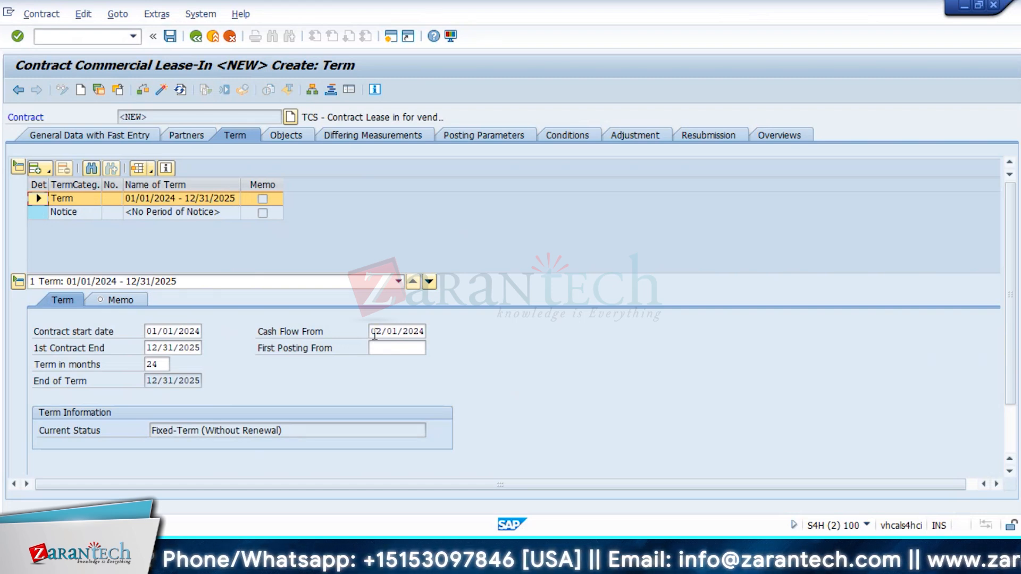
drag(376, 330, 415, 331)
click(412, 332)
click(415, 331)
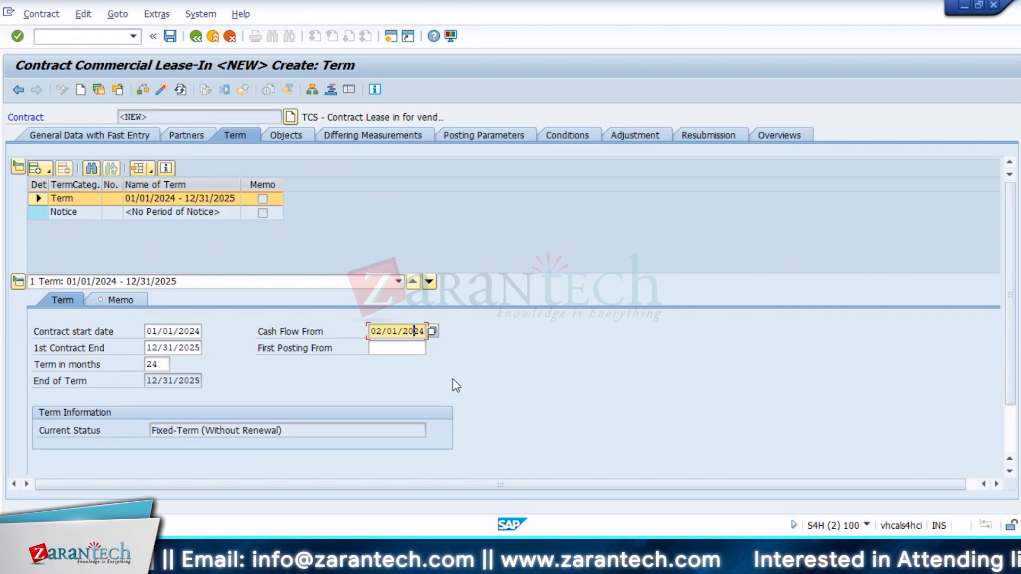
Step: Set FrequencyStart 14 Start of Calendar Year, Amt Reference 3 Cyclical Amount and Calc. Method 0 30 Days
click(508, 139)
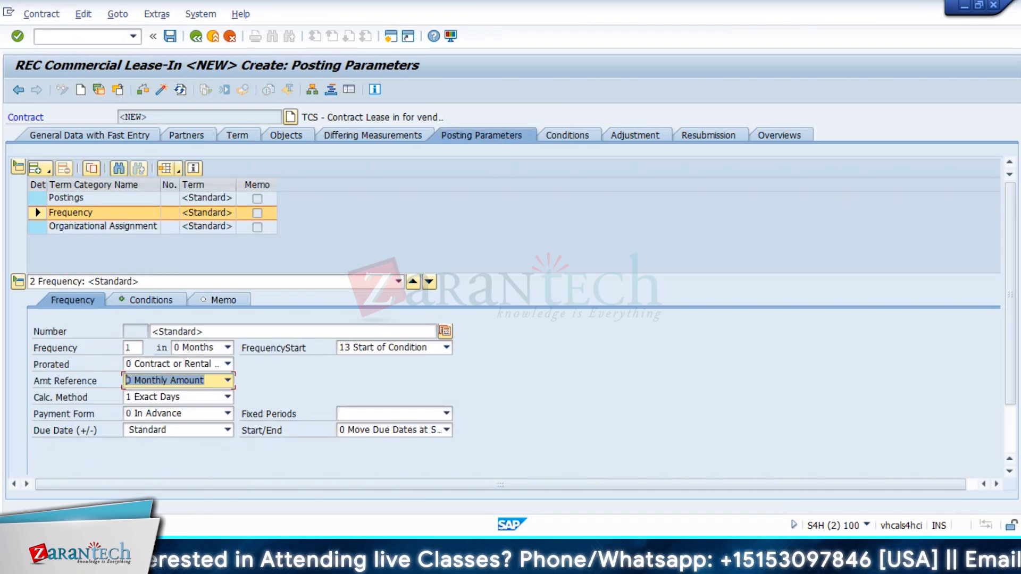
click(412, 349)
click(396, 372)
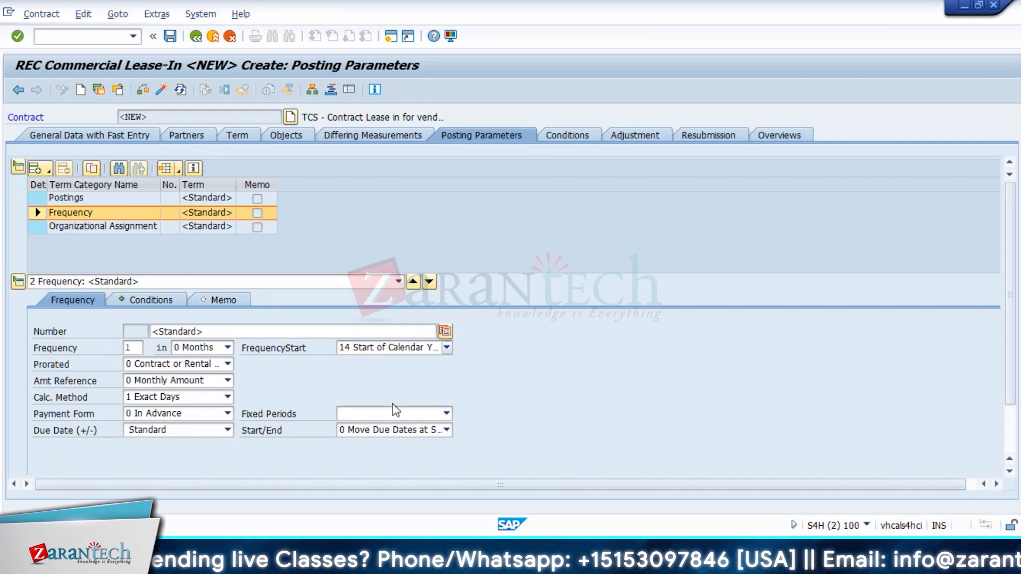
click(388, 432)
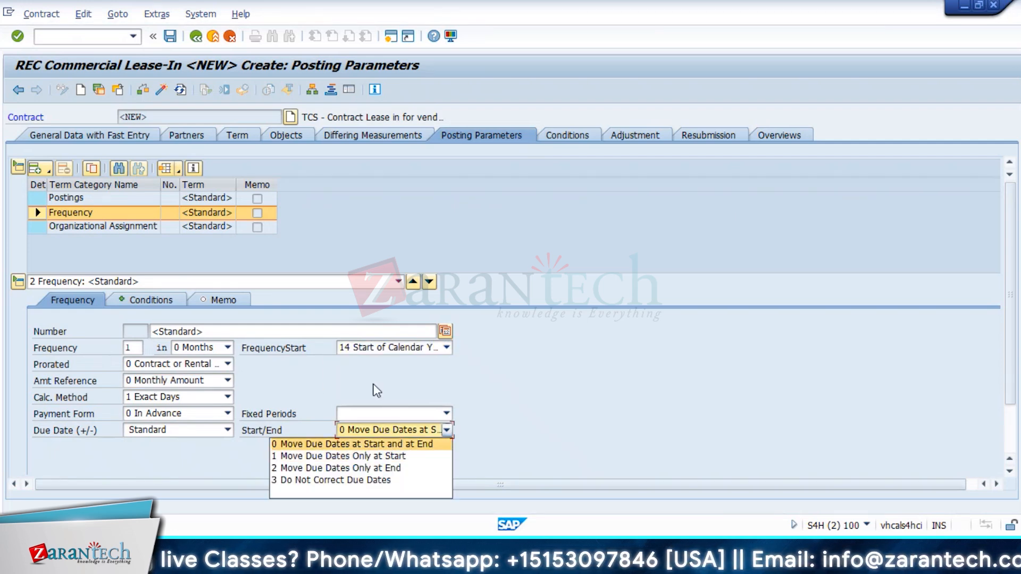
click(225, 392)
click(186, 383)
click(184, 430)
click(187, 398)
click(187, 411)
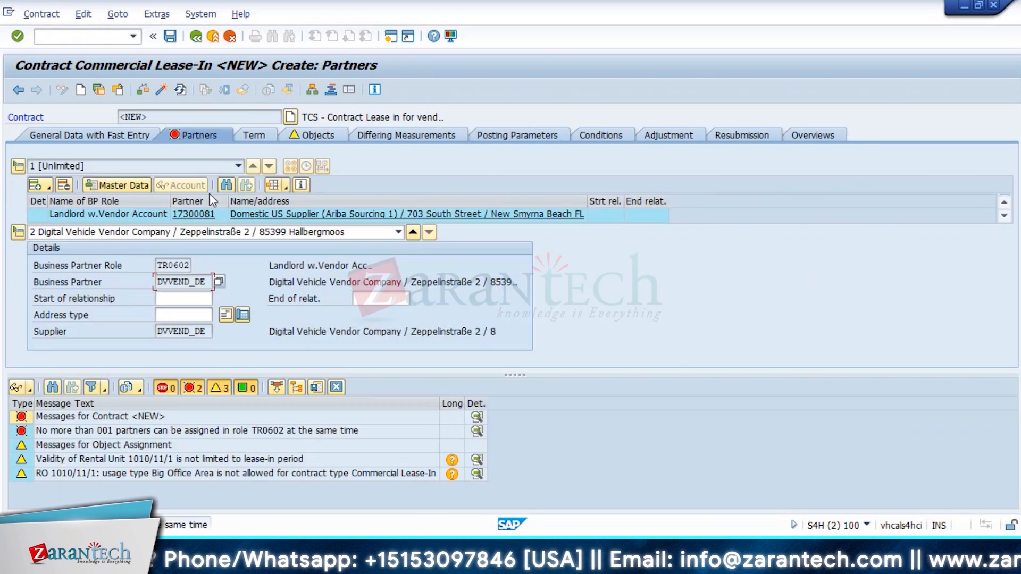
Step: Close the TR0602 error log, delete the DVVEND_DE landlord row and list the addable partner roles
click(329, 434)
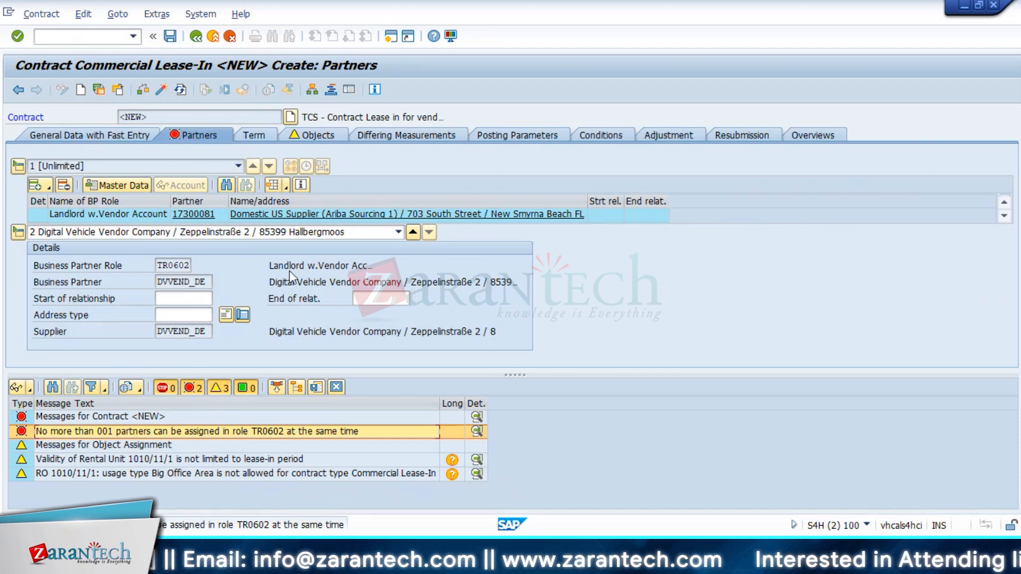
click(338, 387)
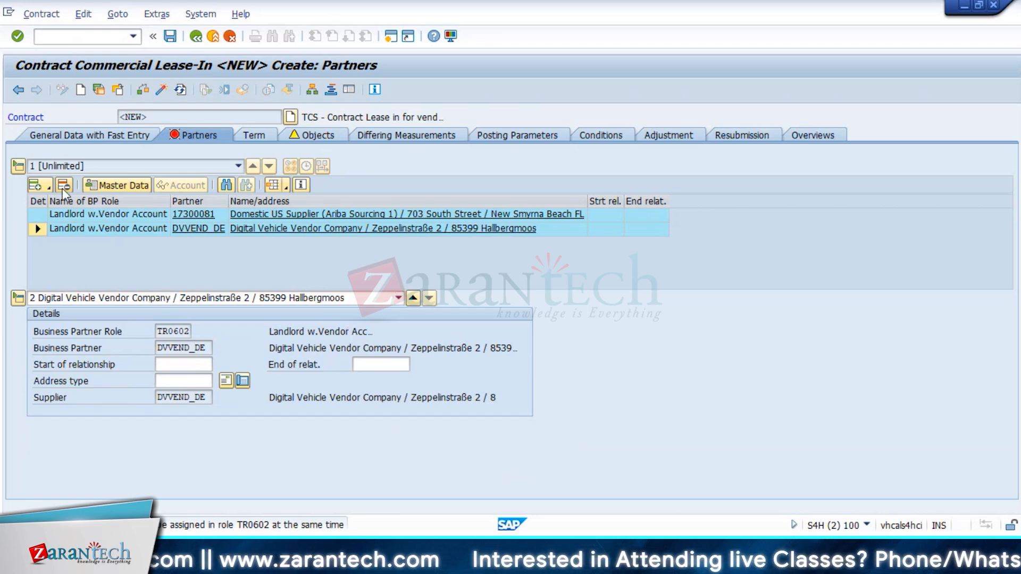
click(60, 231)
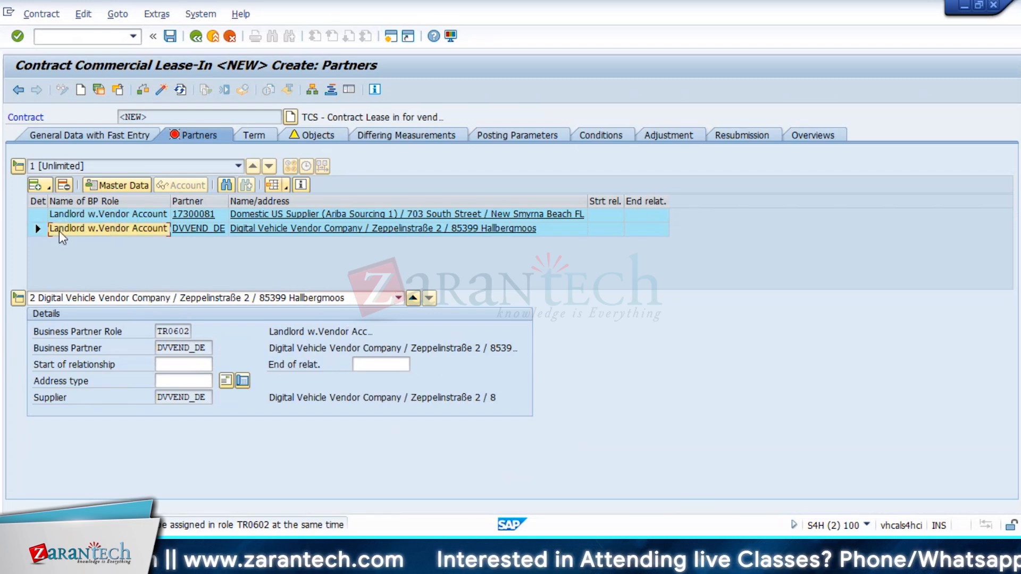
click(64, 186)
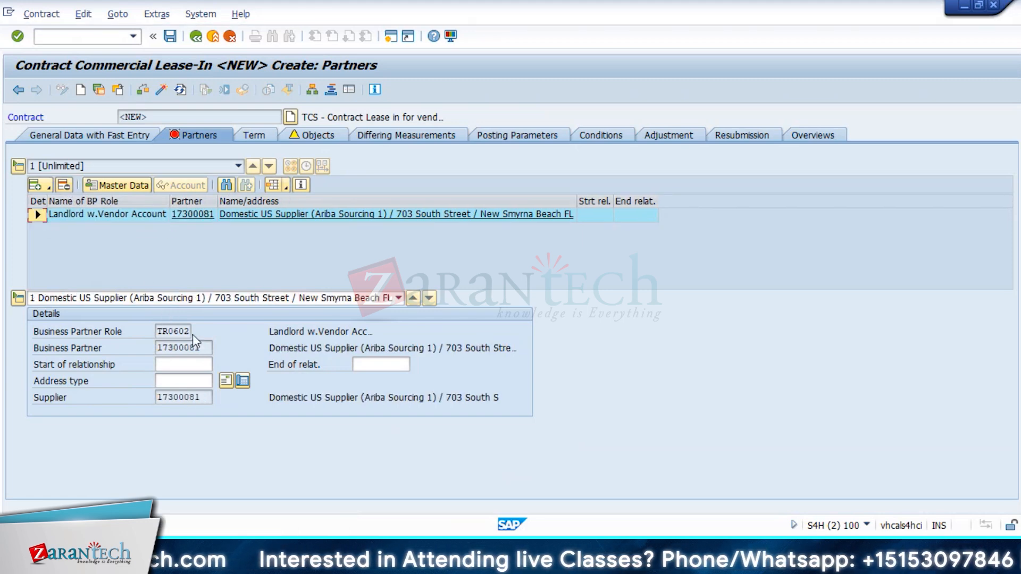
click(49, 187)
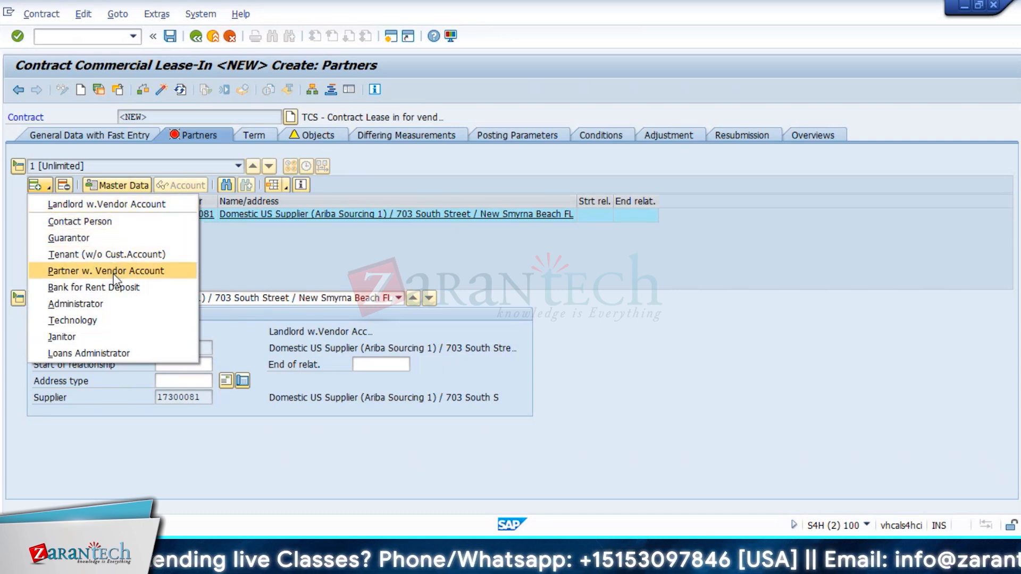
Step: Add DOMESTIC CARD ISSUER SUPPLIER via F4 as Partner w. Vendor Account, returning without saving
click(143, 272)
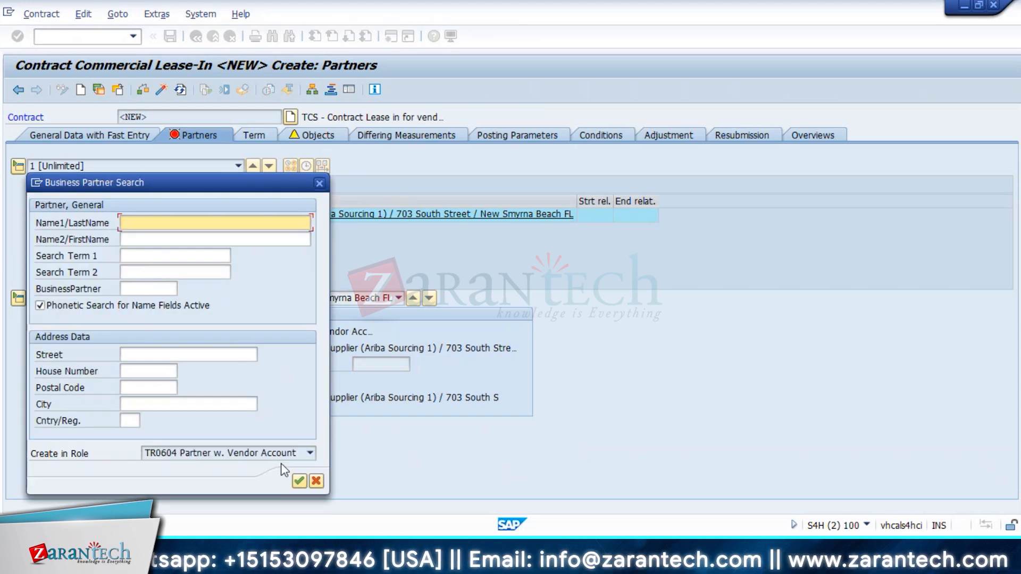
click(299, 481)
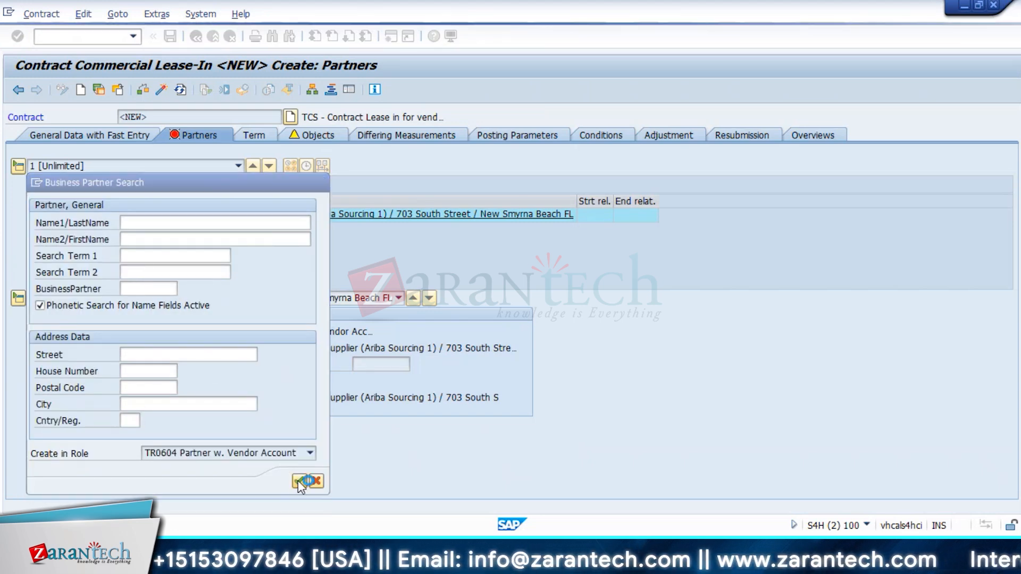
scroll(123, 452, down, 12)
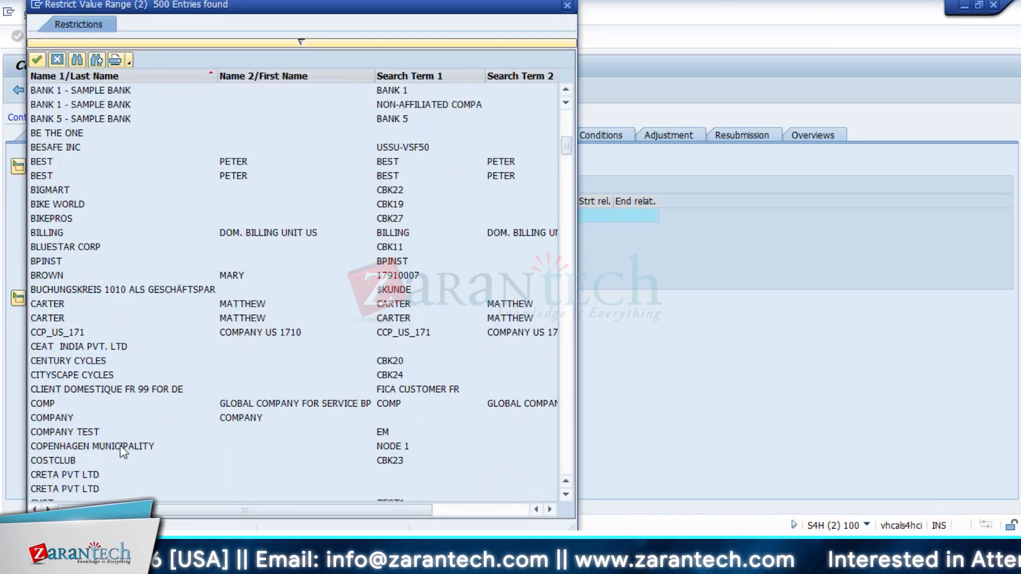
scroll(123, 452, down, 8)
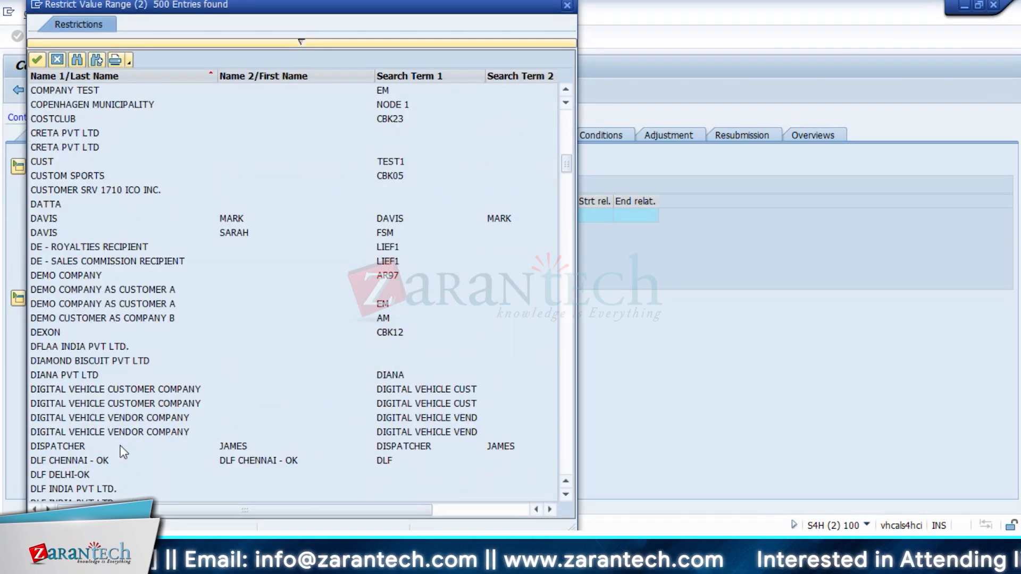
scroll(80, 352, down, 6)
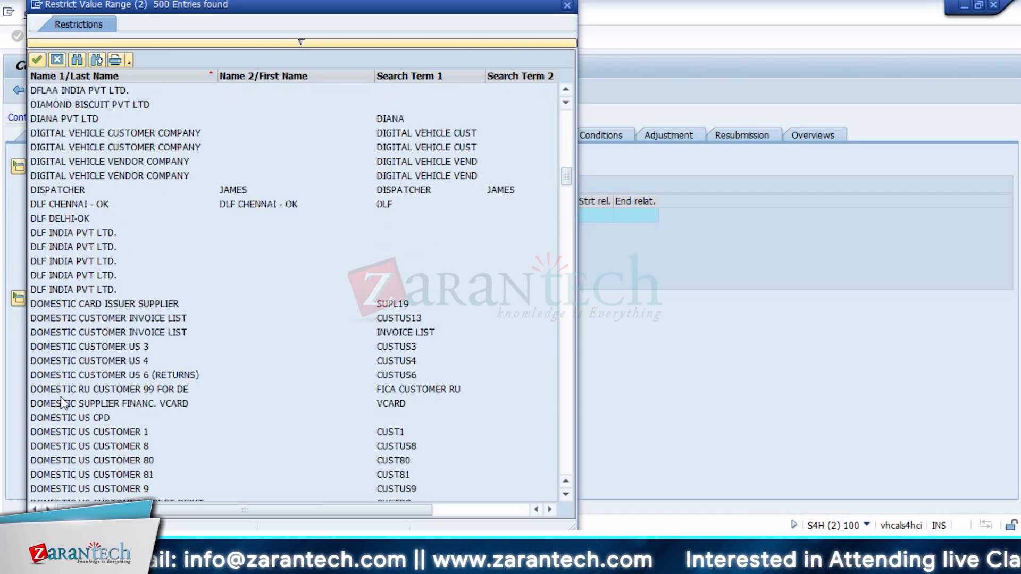
double_click(60, 306)
click(208, 318)
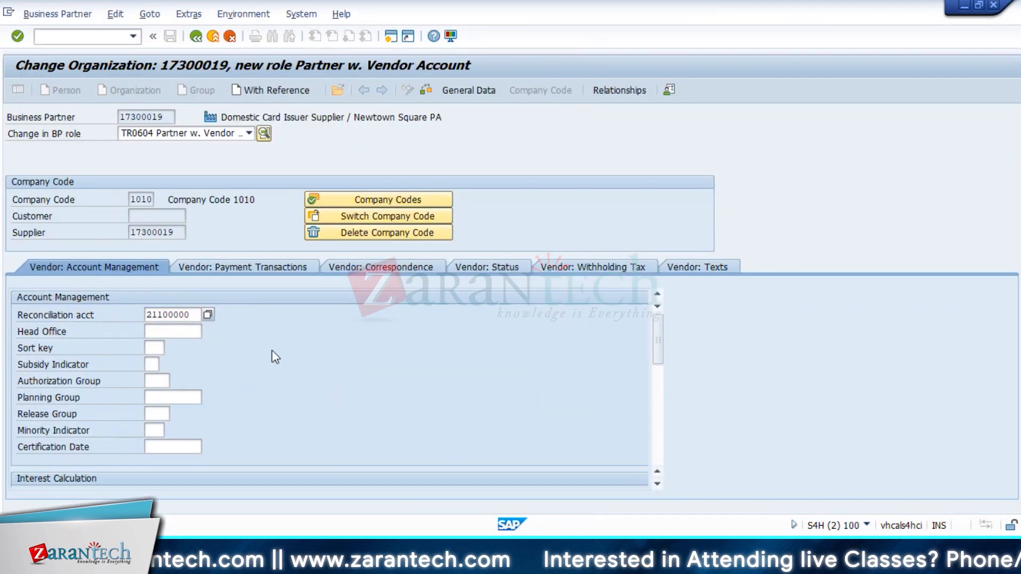
key(Return)
click(196, 37)
click(550, 406)
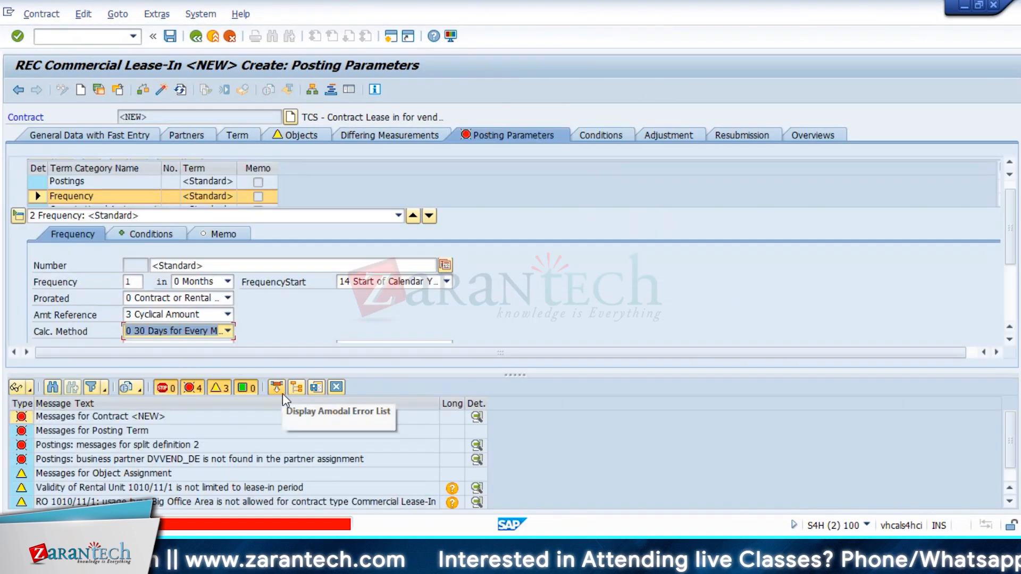
click(242, 445)
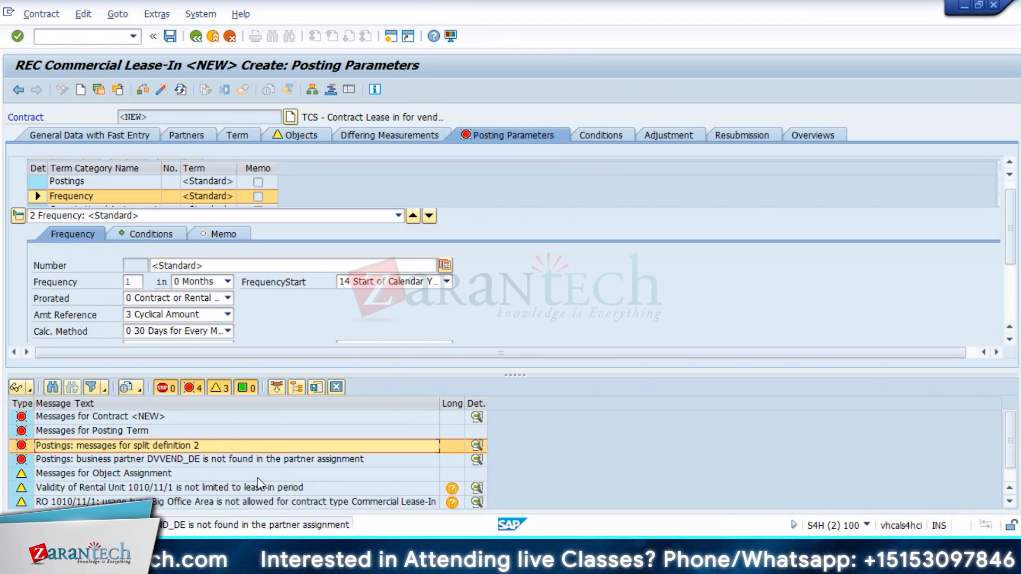
Step: Rebuild the Postings split with Domestic US Supplier and Domestic Card Issuer Supplier only
click(336, 386)
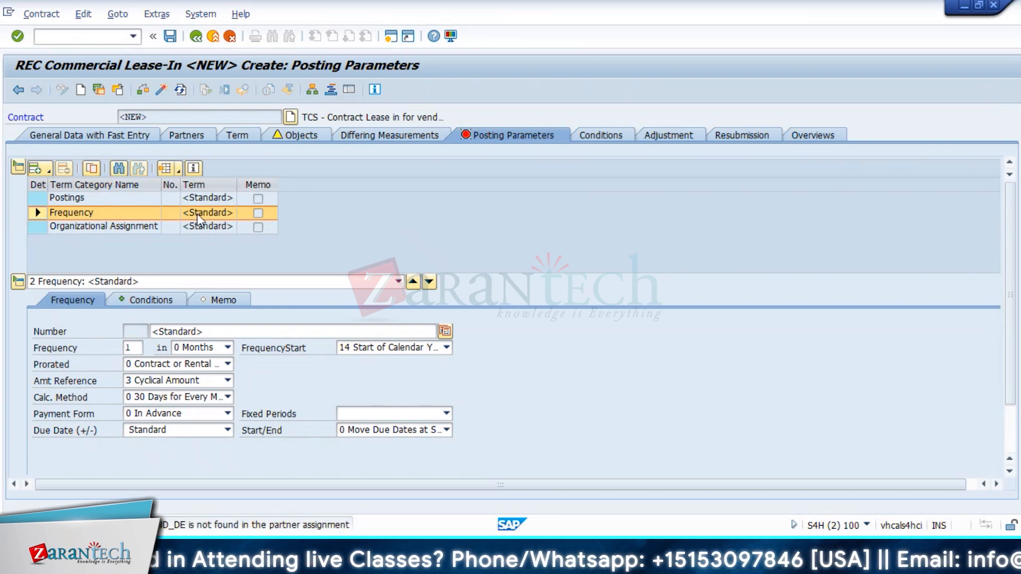
click(110, 201)
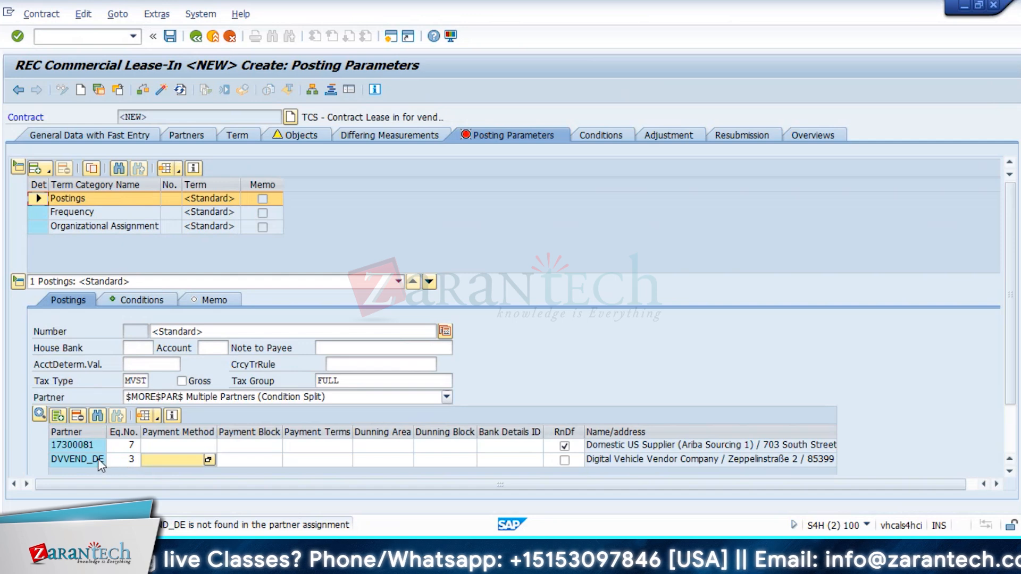
click(52, 460)
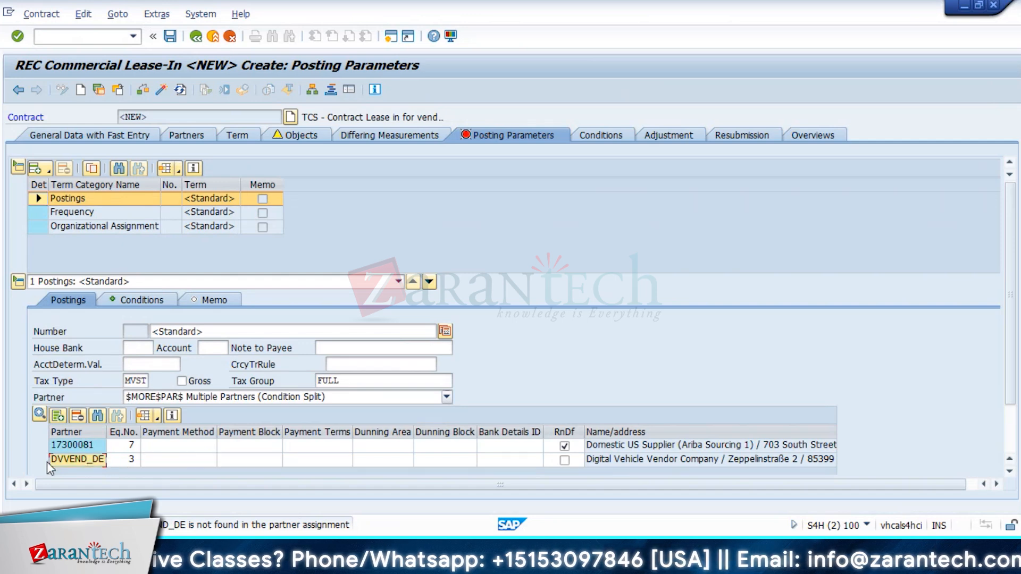
click(80, 416)
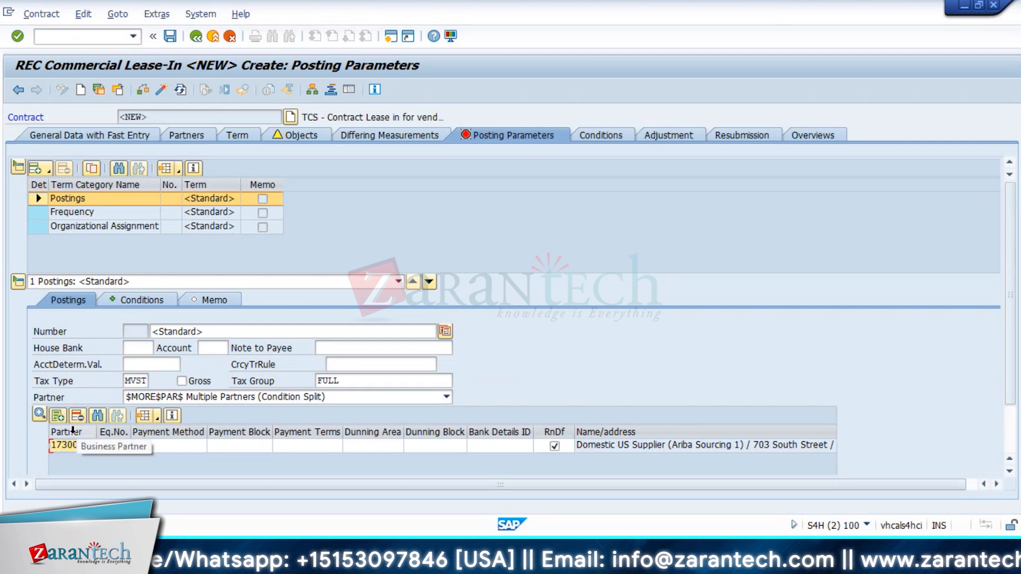
click(57, 416)
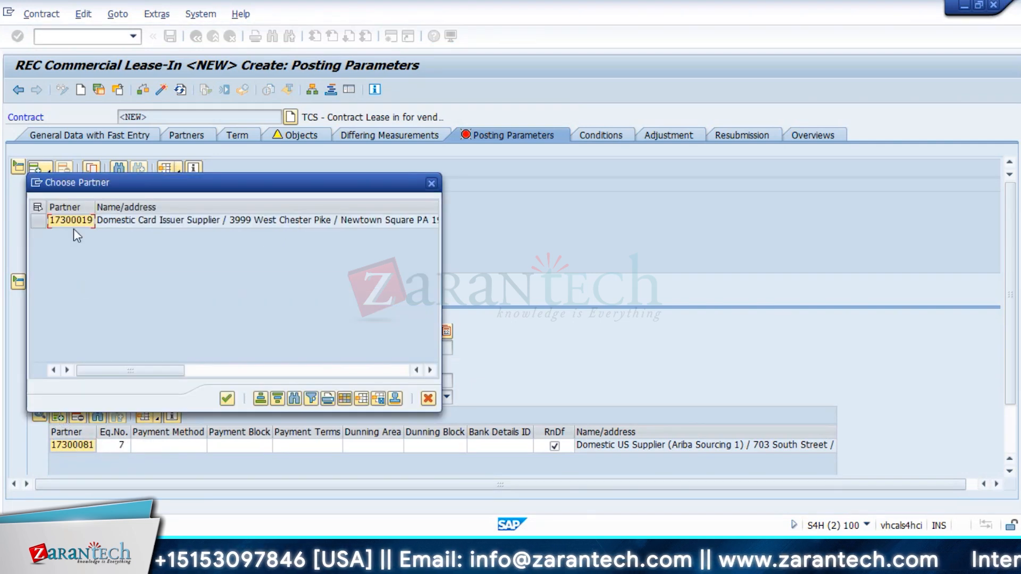
click(432, 184)
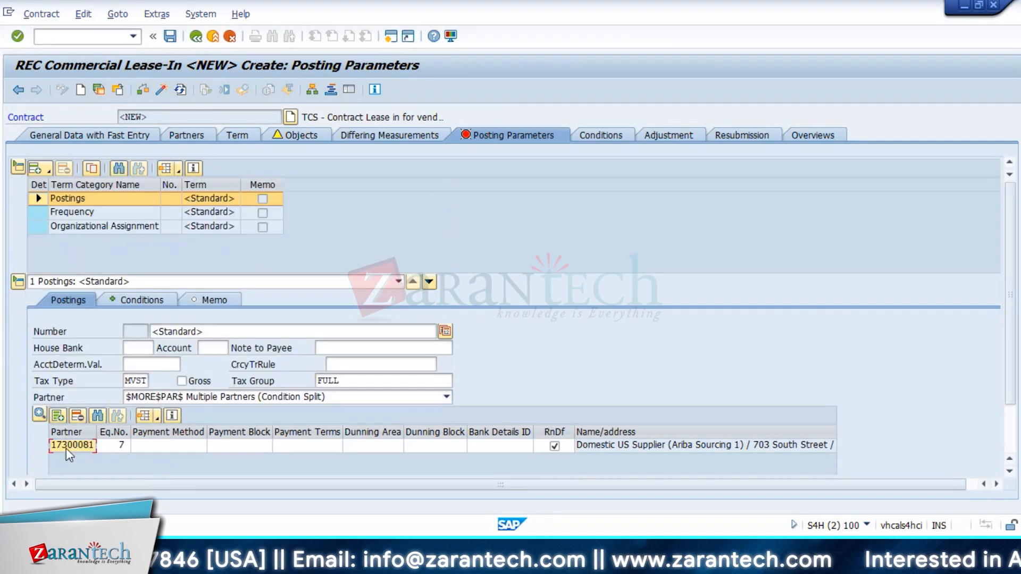
click(84, 420)
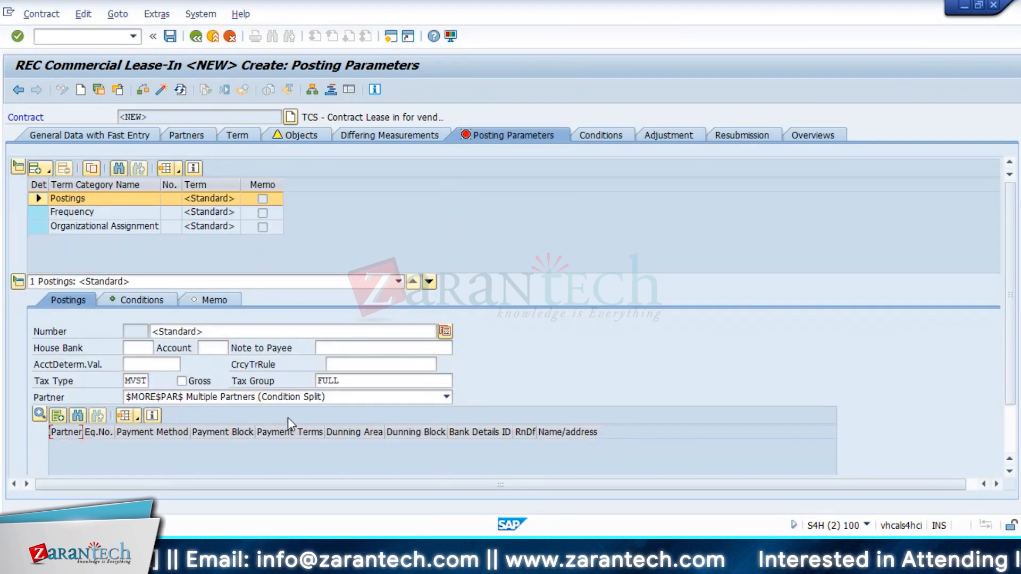
click(62, 416)
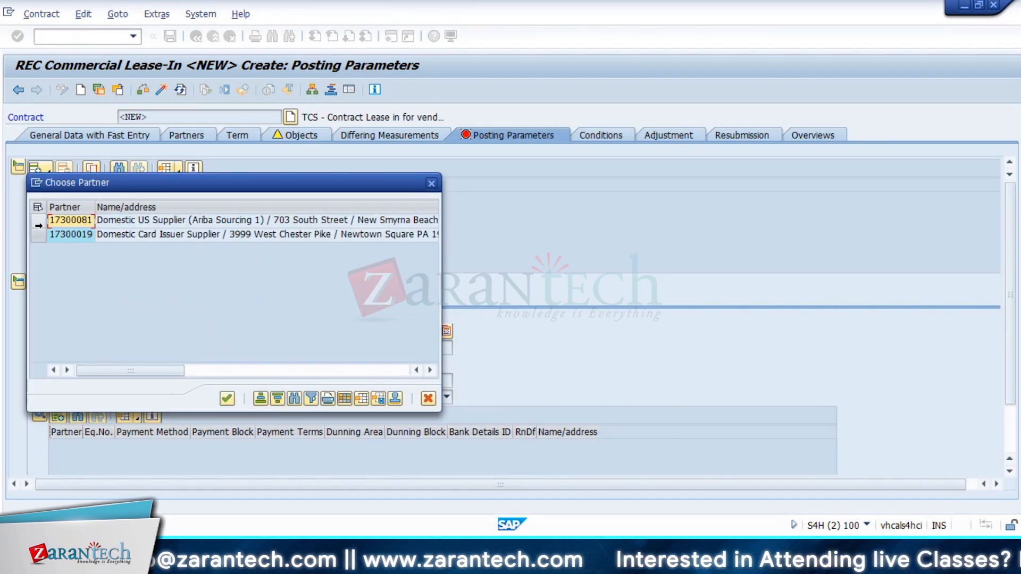
click(39, 226)
ctrl+click(39, 234)
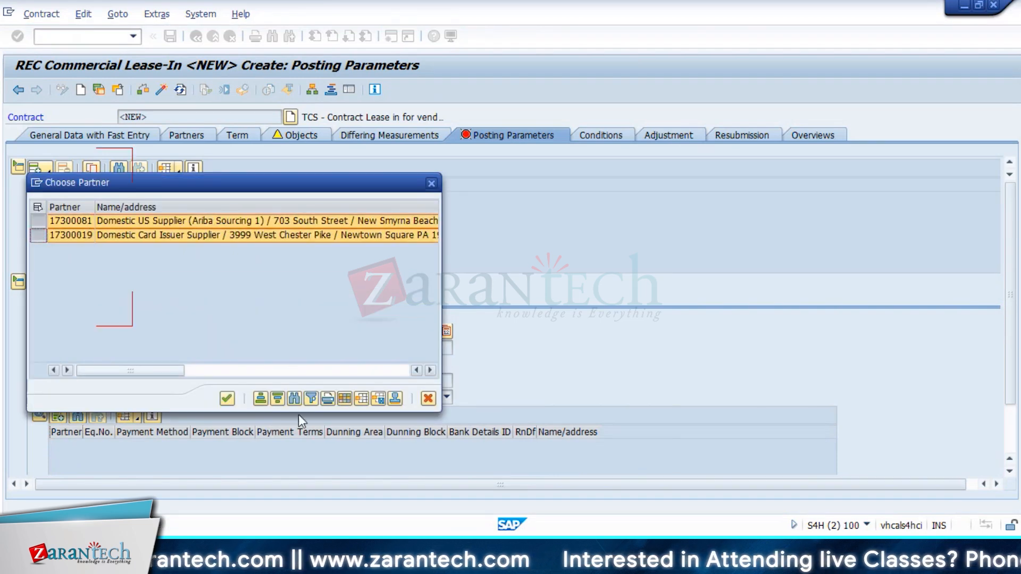
click(226, 398)
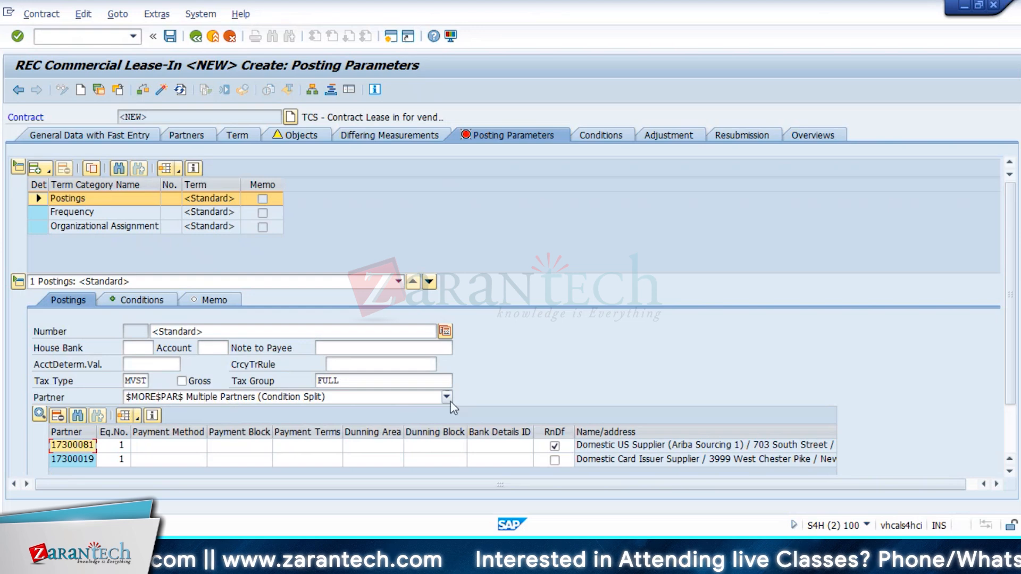
Step: Enter Eq.No. 7 for the first partner and run the contract check
scroll(680, 362, down, 3)
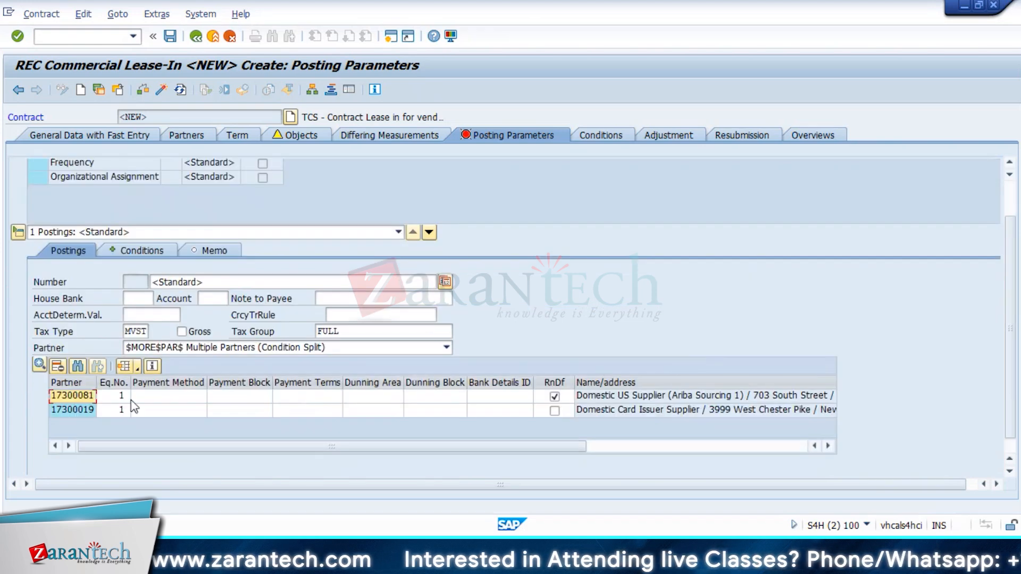
click(128, 398)
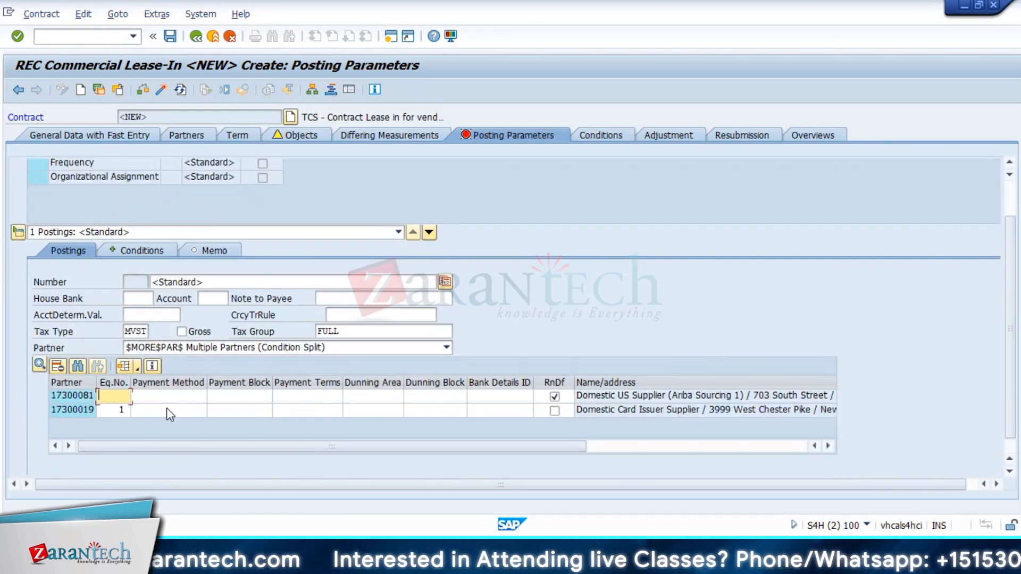
text(7)
key(Down)
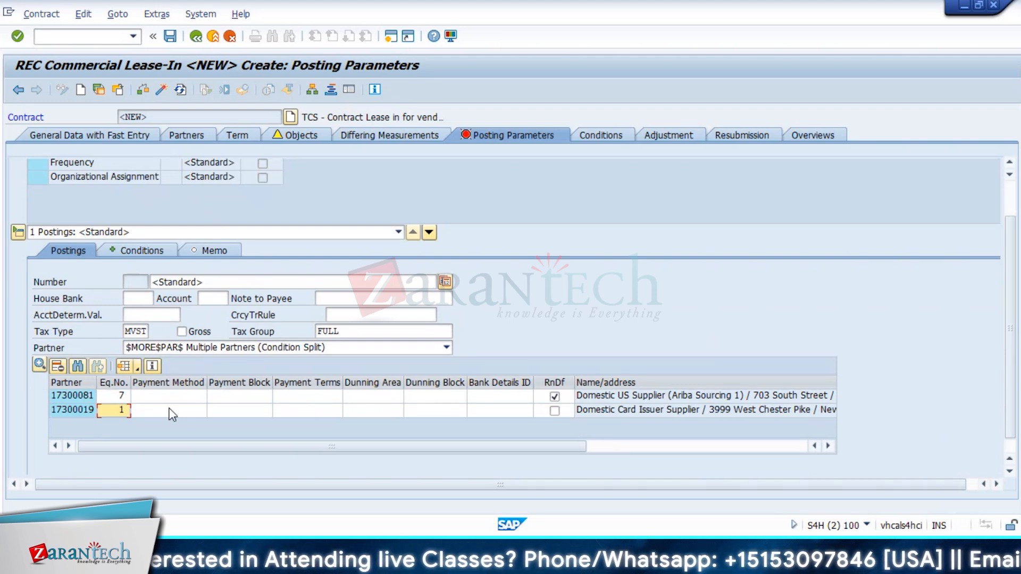
click(142, 89)
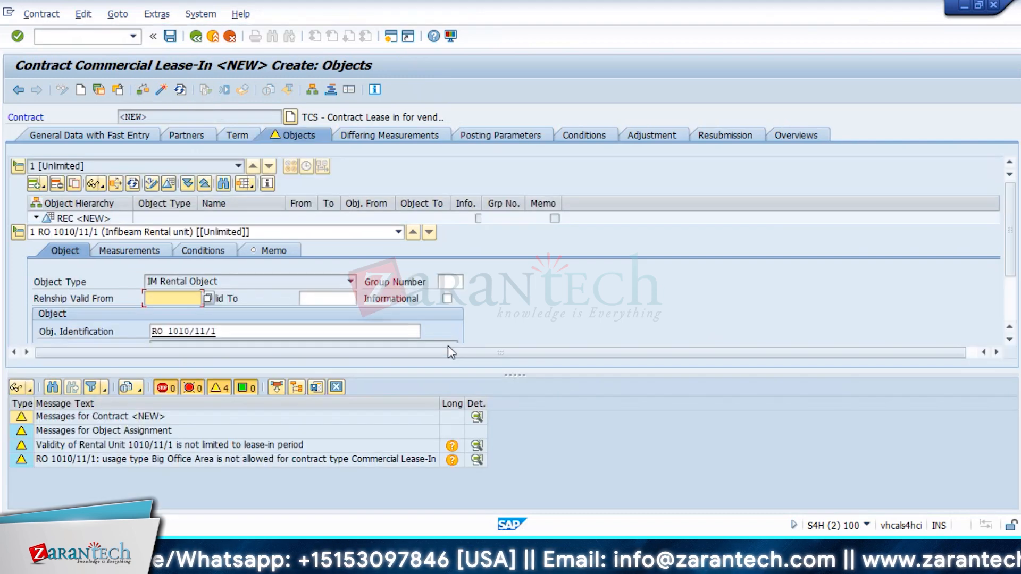
Step: Shrink the check-warnings log and close it to return to the contract's rent conditions
scroll(529, 290, down, 3)
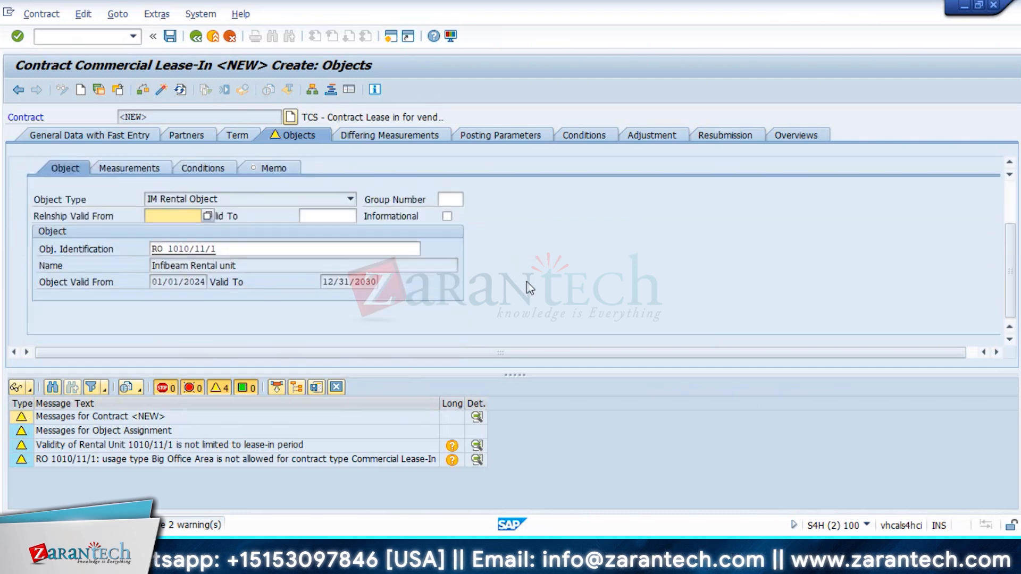
scroll(508, 279, up, 2)
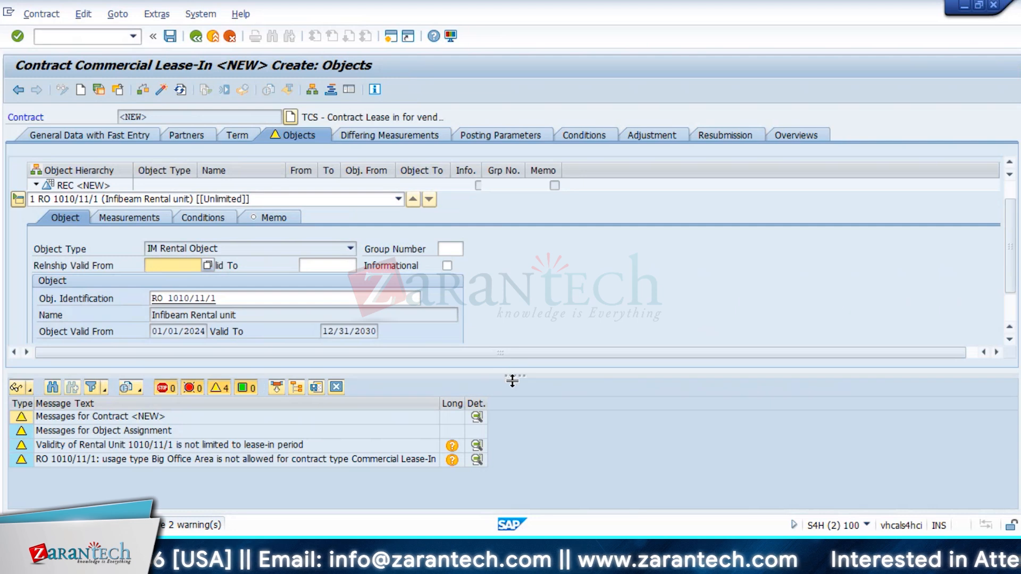
mouse_move(512, 371)
mouse_down()
mouse_move(522, 444)
mouse_move(524, 375)
mouse_move(524, 386)
mouse_up()
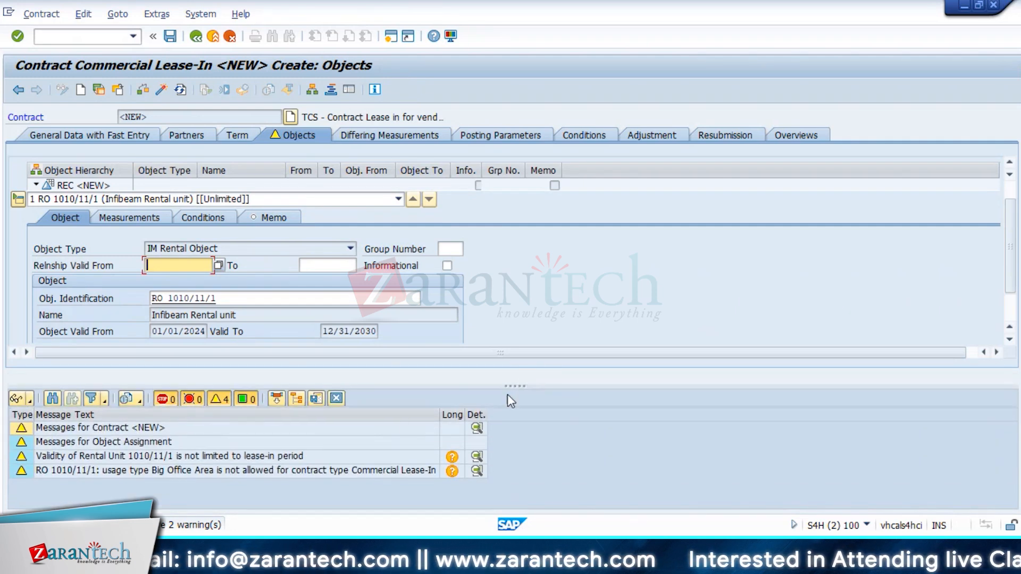
click(337, 399)
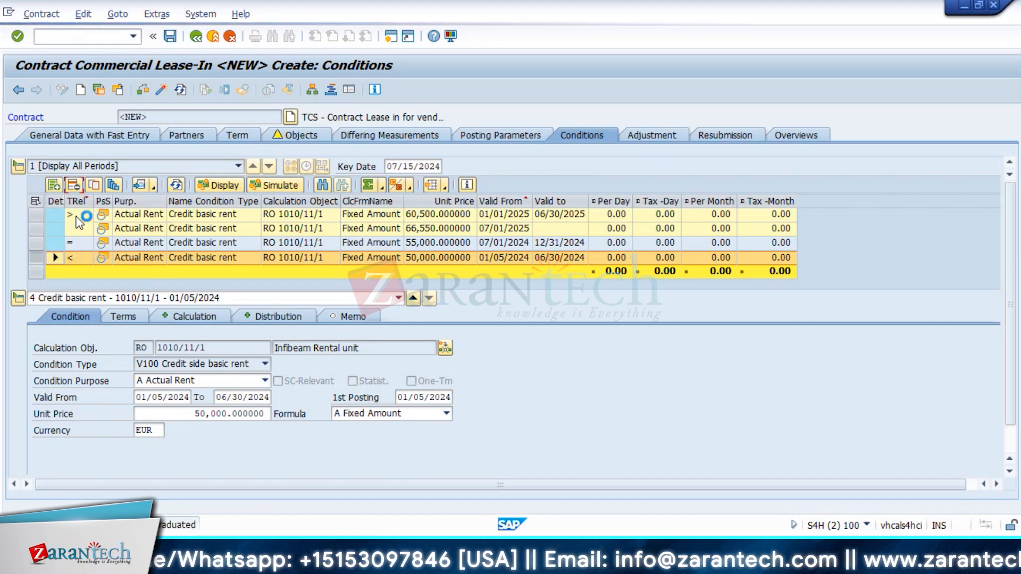
Step: Delete all existing credit basic rent conditions, starting with the 01/05/2024 one
click(74, 185)
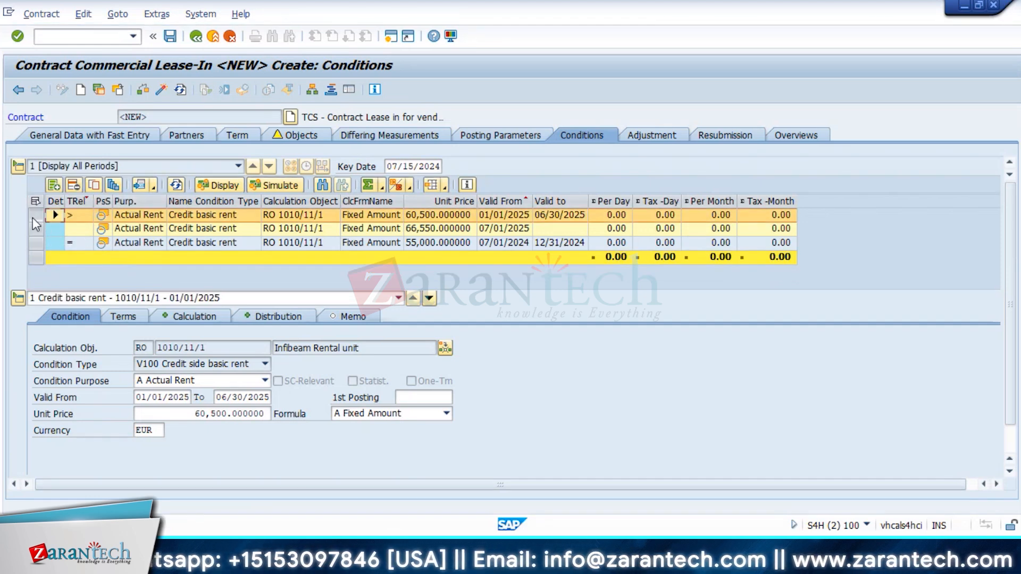
click(36, 243)
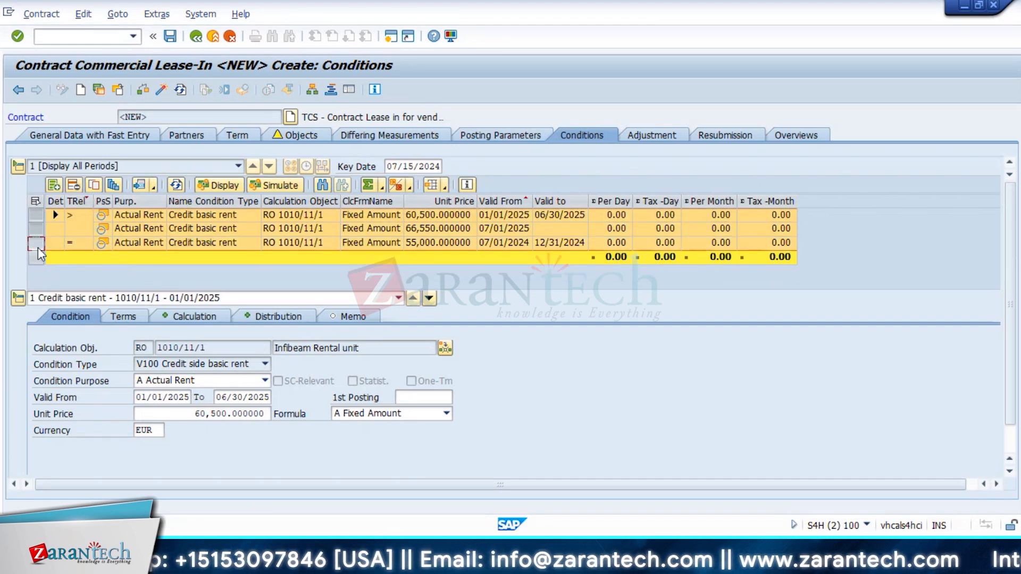
click(74, 186)
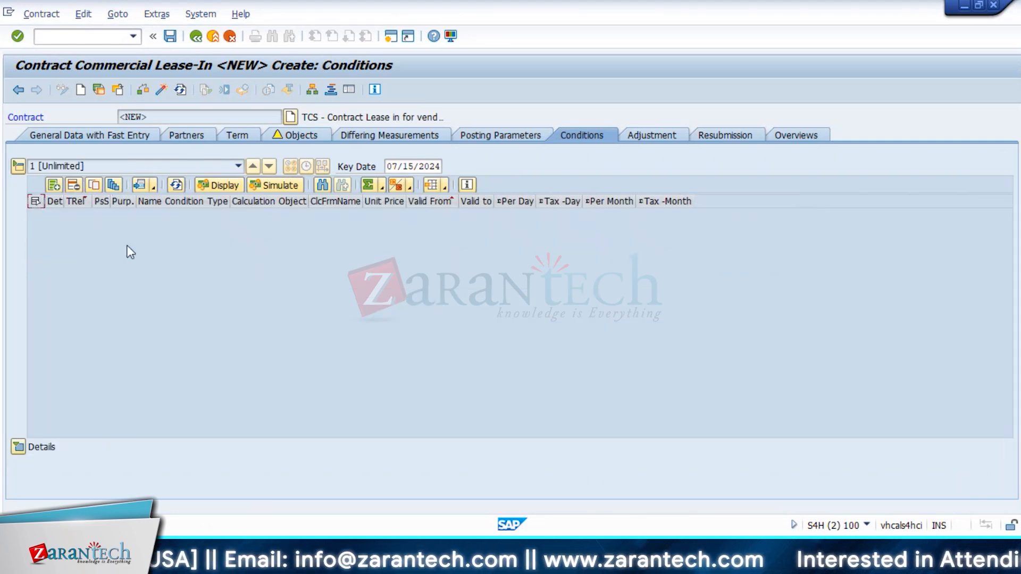
Step: Add a V100 credit basic rent condition with unit price 50,000 EUR
click(55, 186)
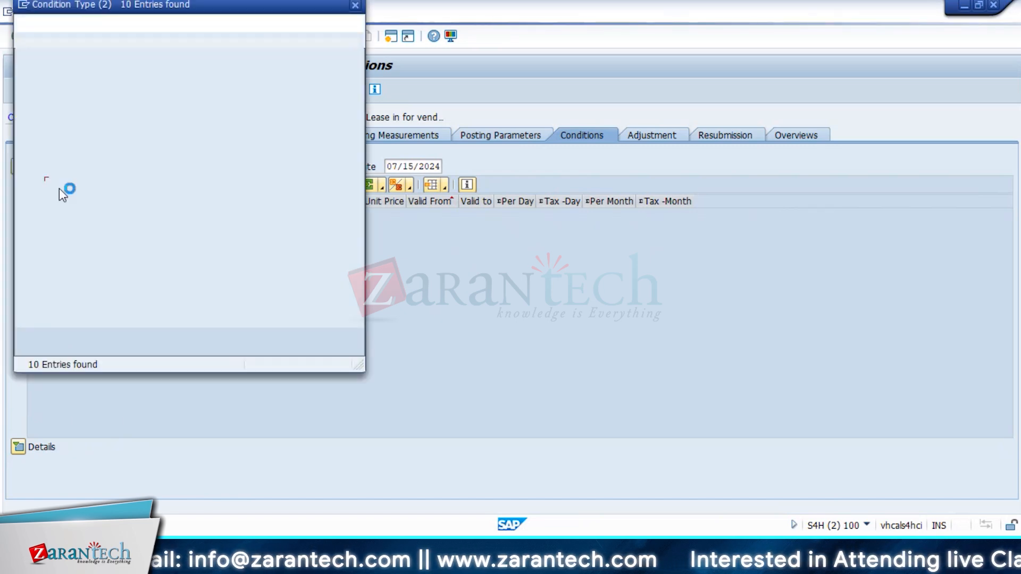
click(37, 92)
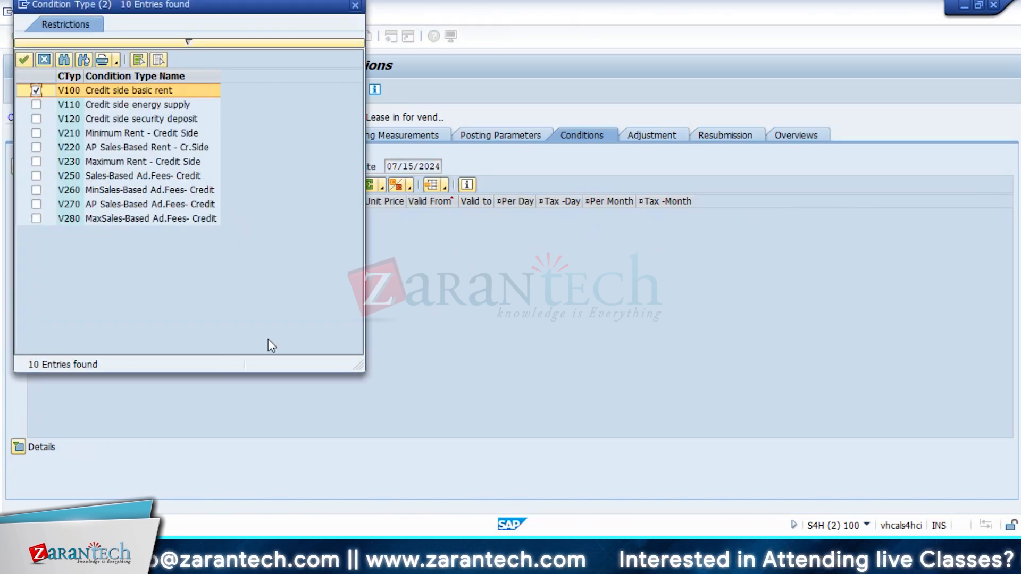
click(23, 59)
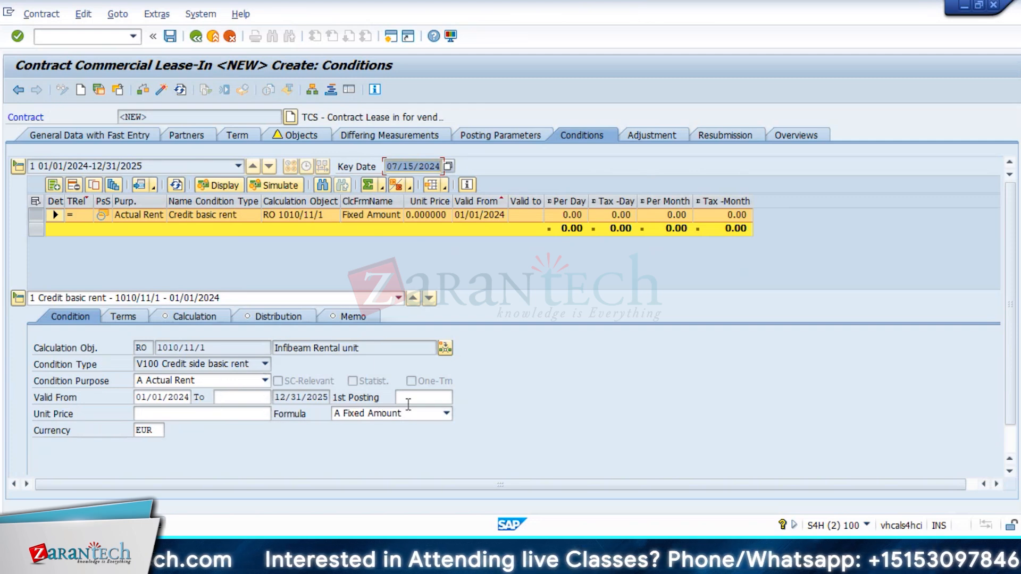
click(176, 413)
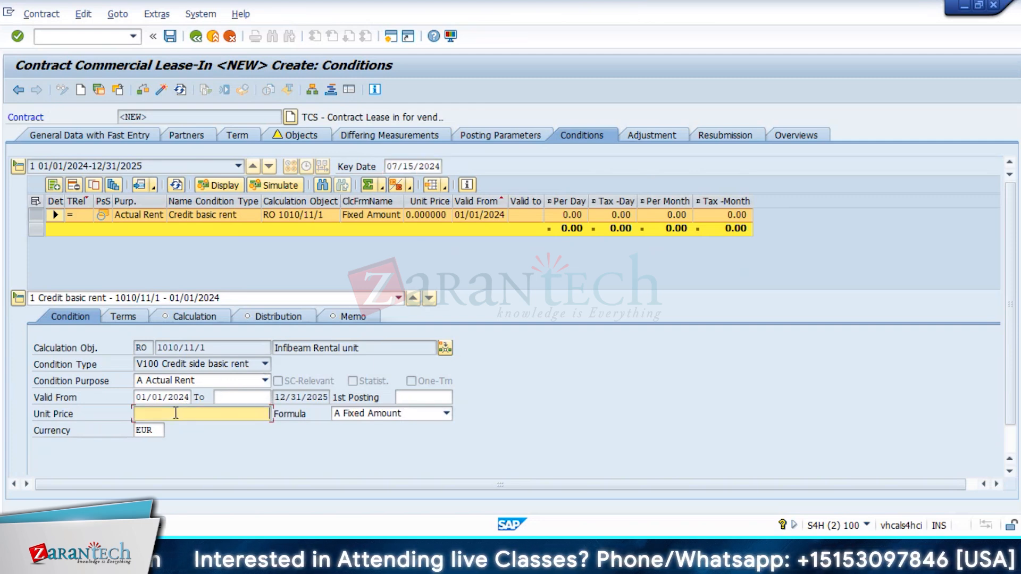
text(50000)
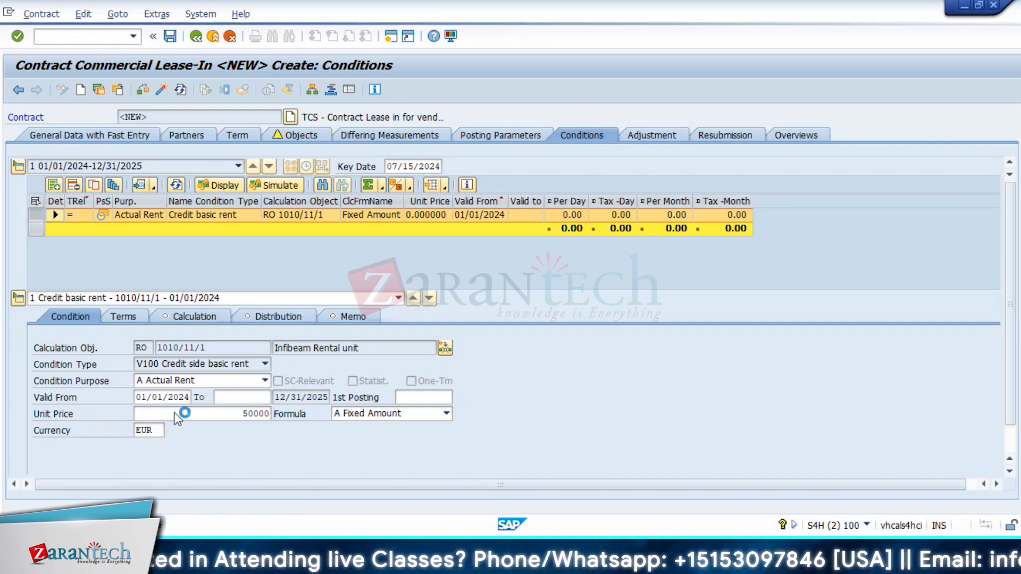
key(Return)
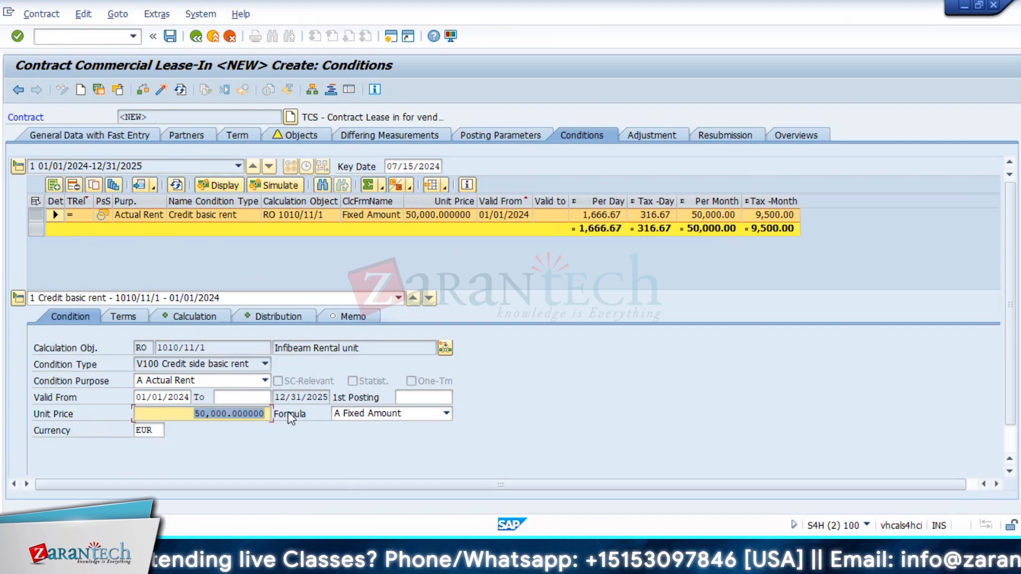
Step: Generate V100 grading: 24-month term, 6-month interval, 10% increase, yielding 55,000, 60,500 and 66,550 EUR
click(115, 186)
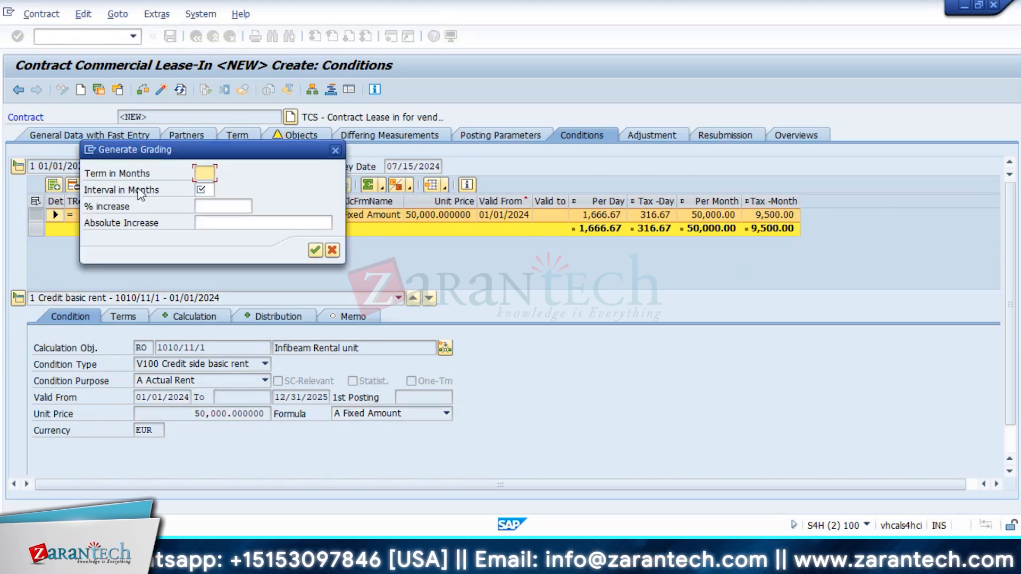
drag(256, 157, 604, 243)
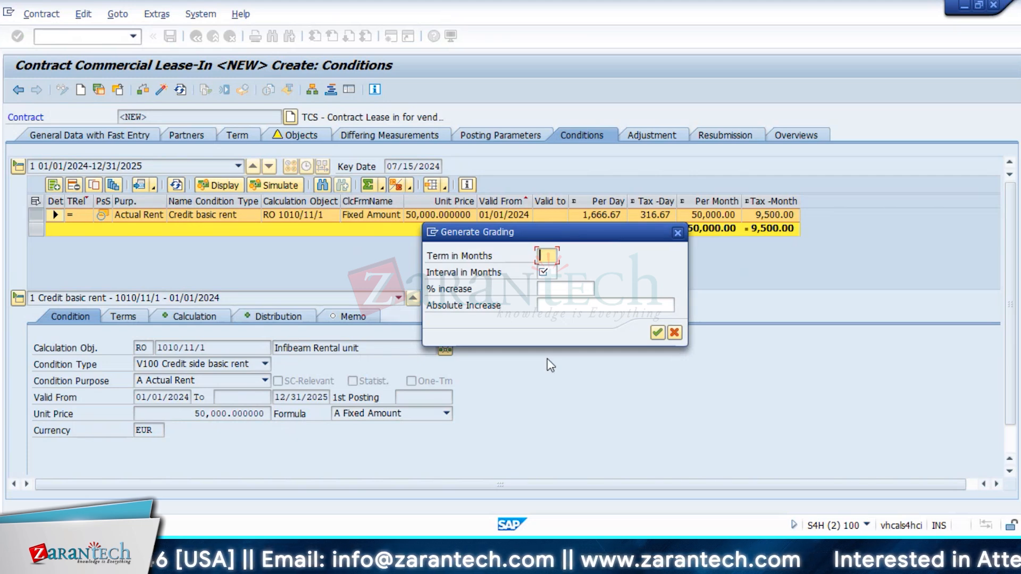
text(24)
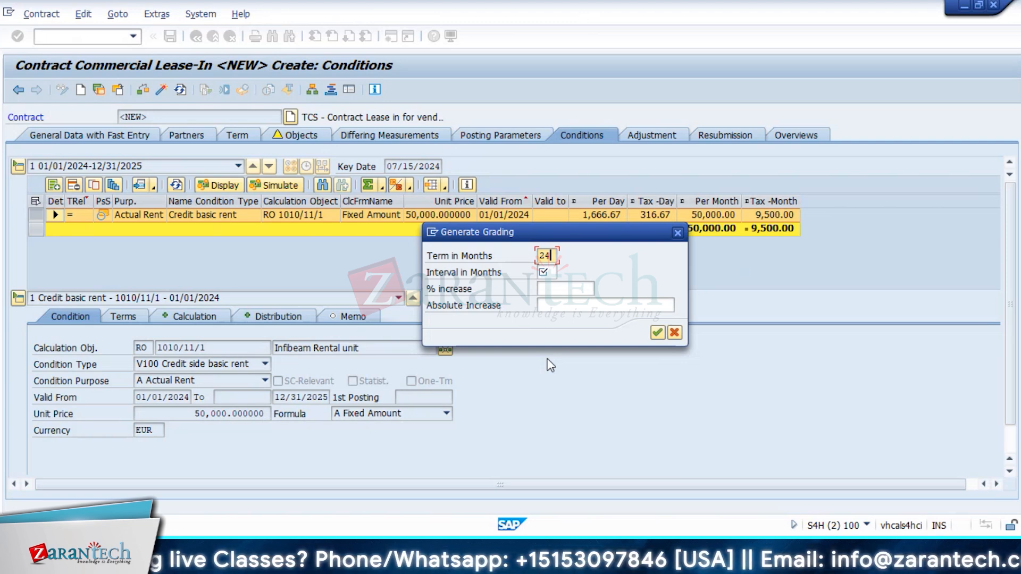
click(546, 273)
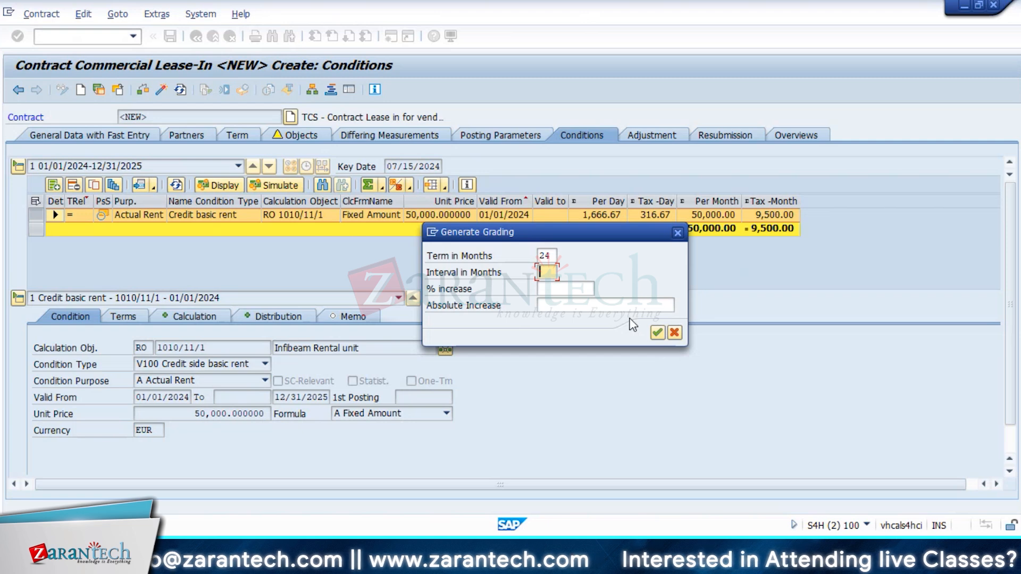
text(6)
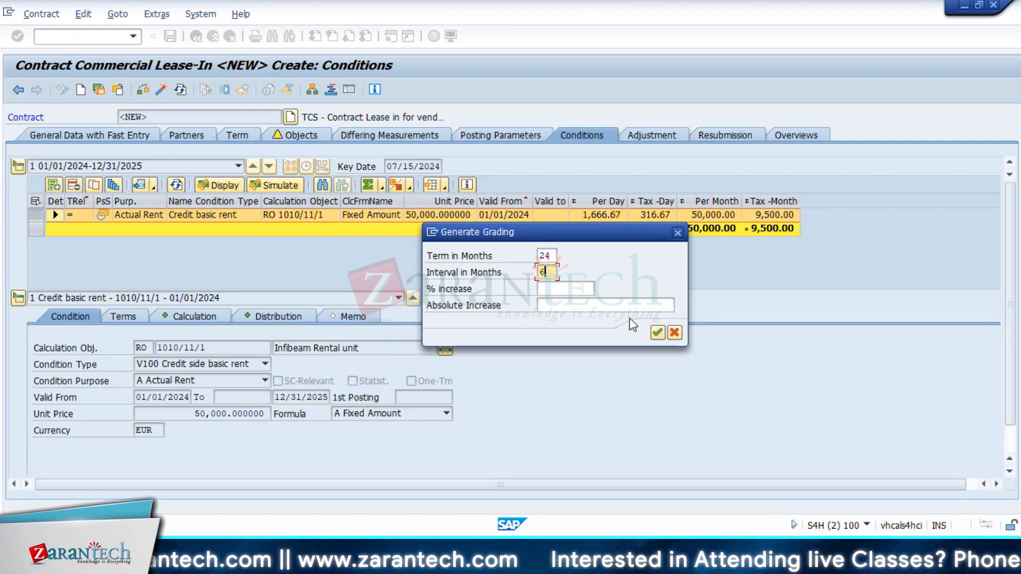
click(559, 292)
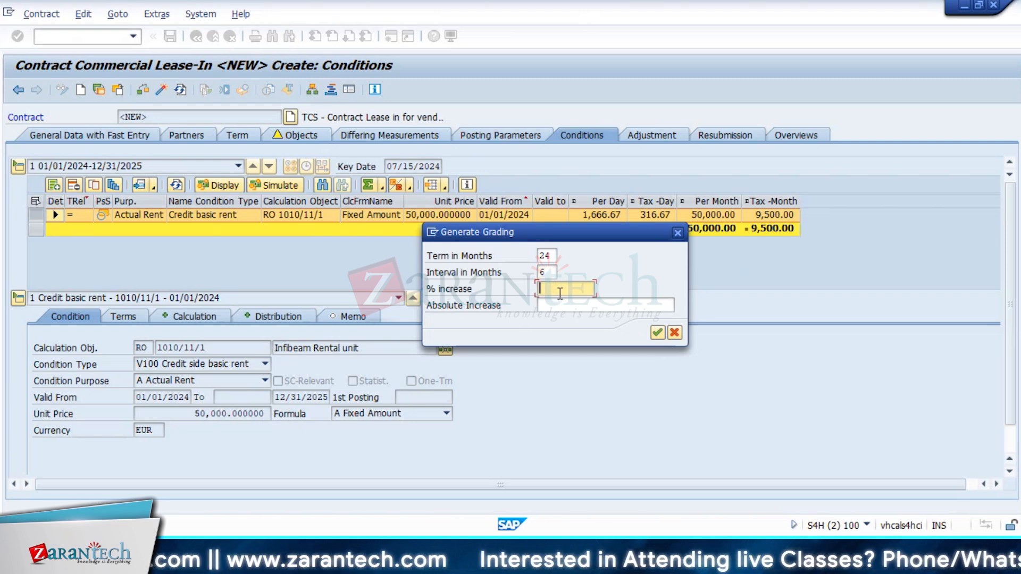
text(5)
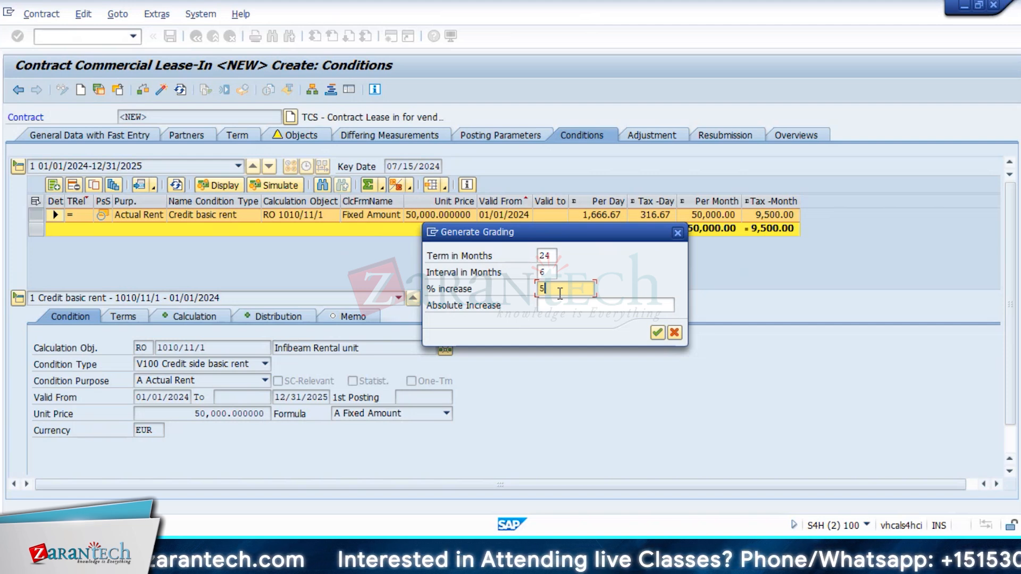
key(BackSpace)
text(10)
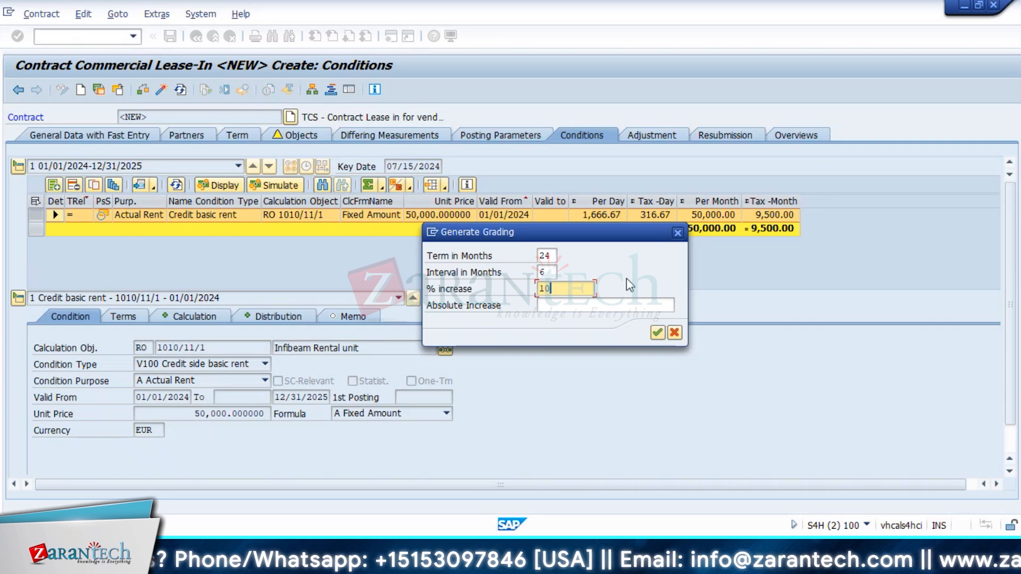
click(591, 309)
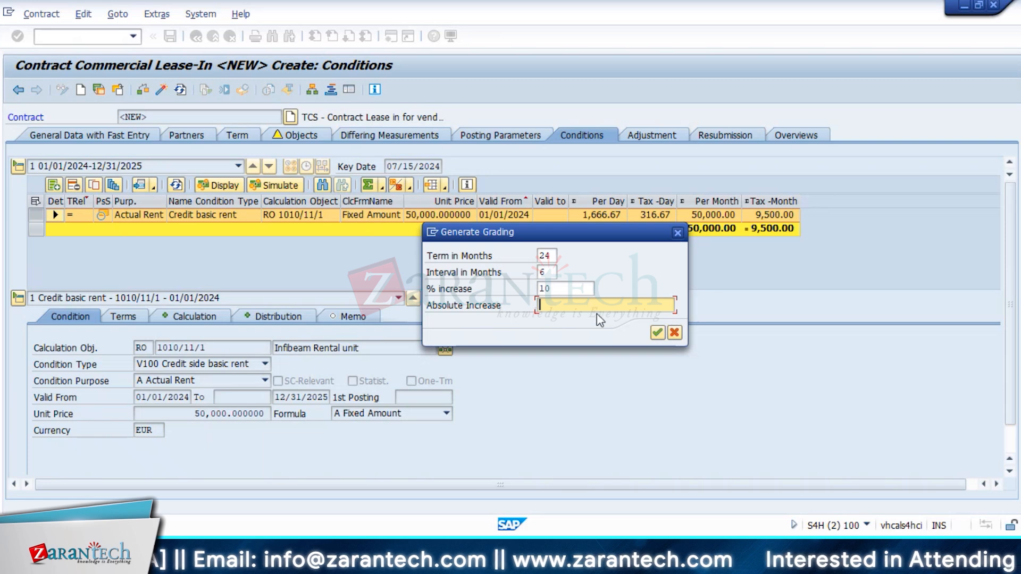
click(658, 334)
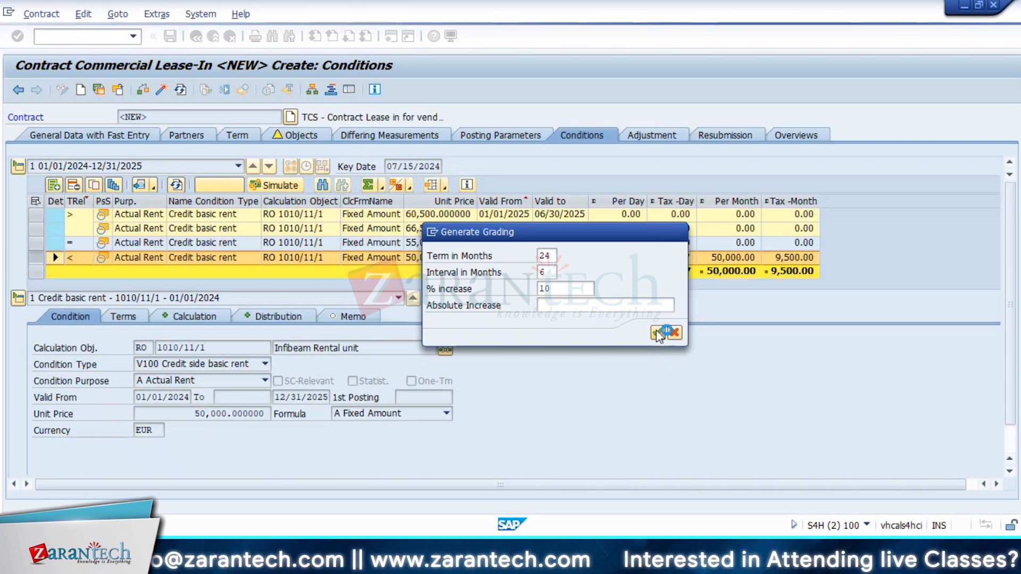